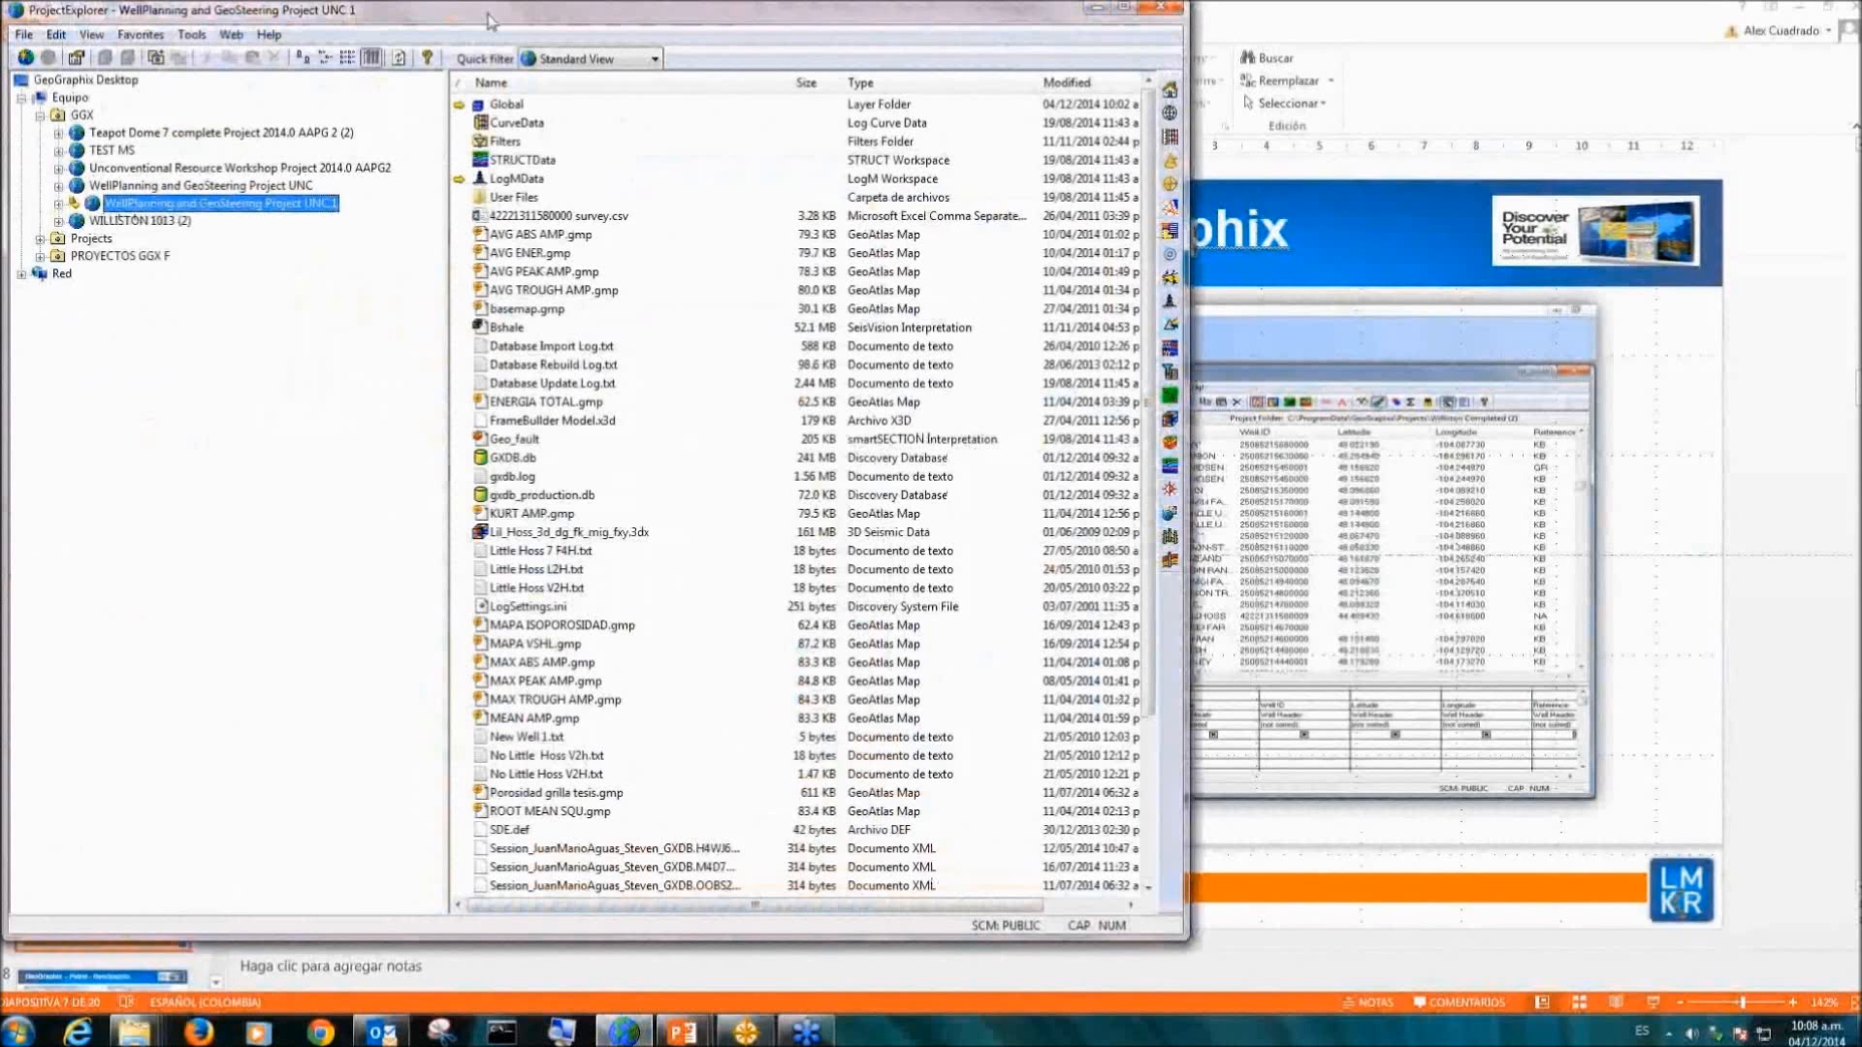
Step: Widen the ProjectExplorer window and open QueryBuilder for the WellPlanning and GeoSteering Project UNC 1
left_click_drag(1191, 518, 1403, 398)
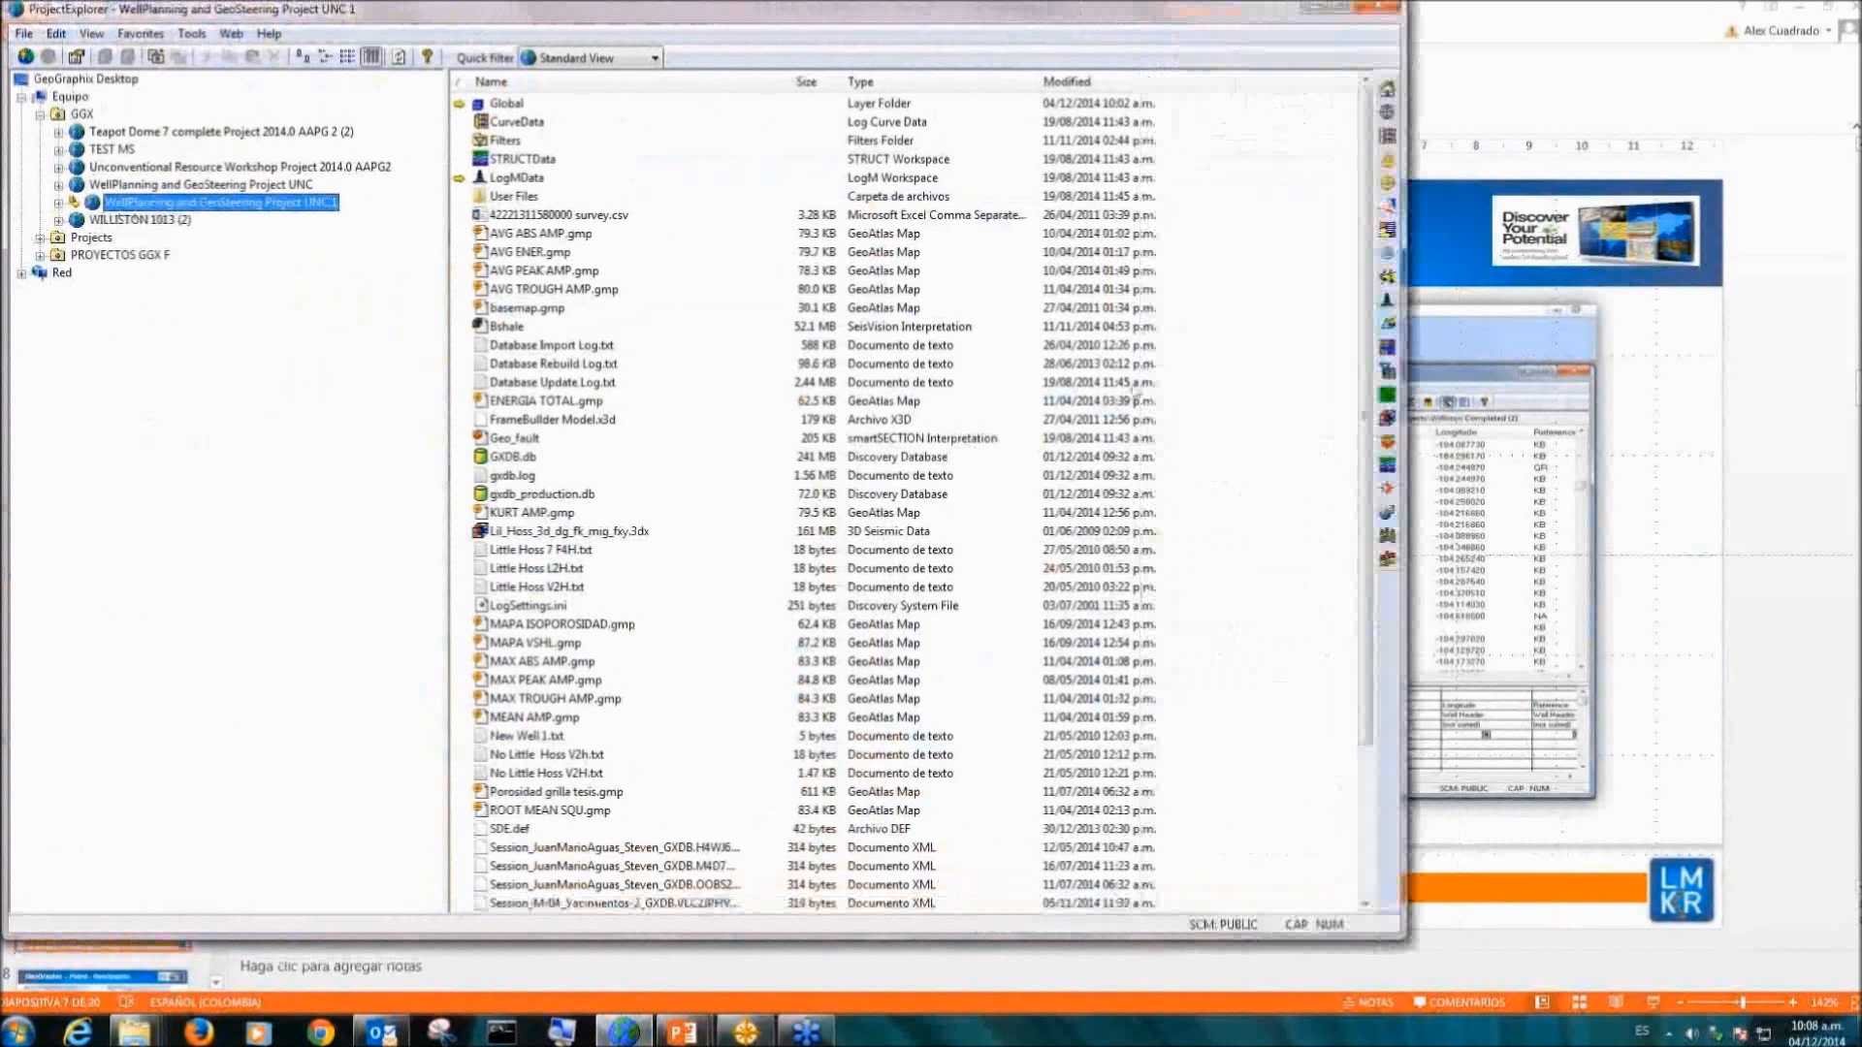
left_click(1387, 371)
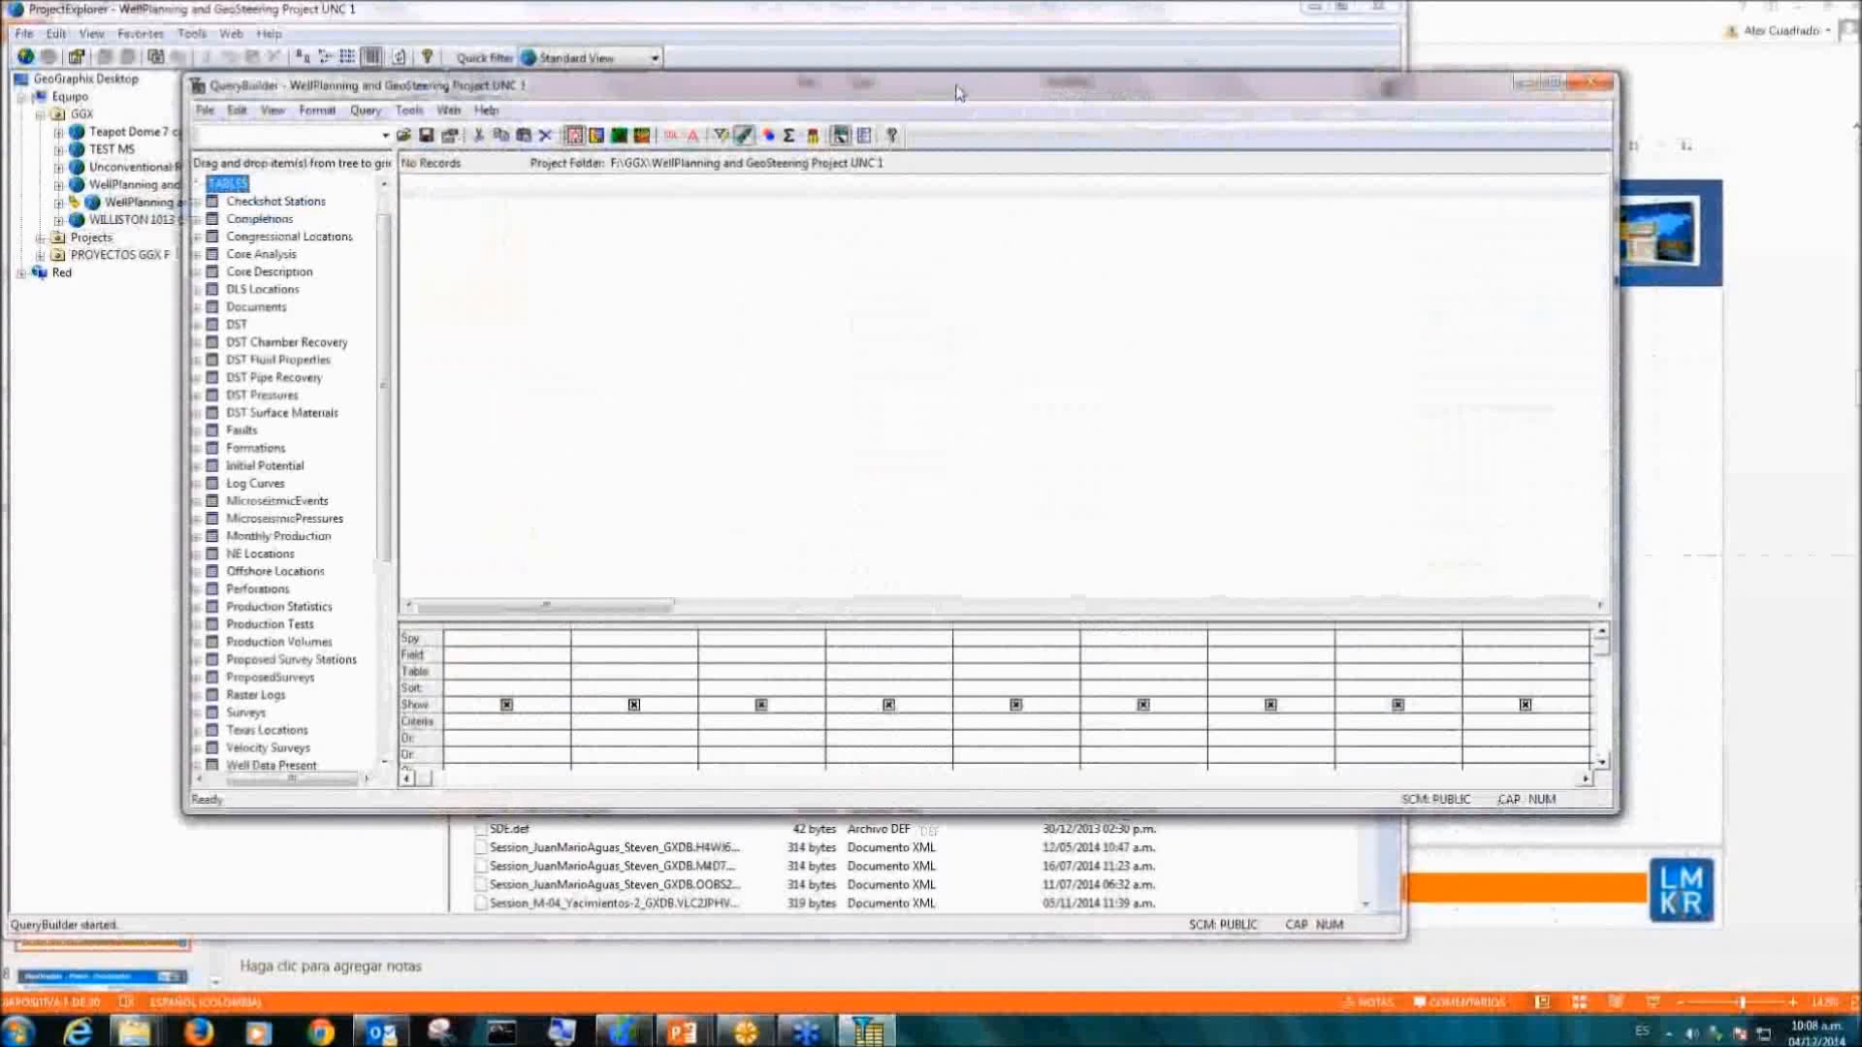
left_click_drag(956, 92, 907, 101)
Step: Add the Well ID, Latitude and Longitude fields from the Well Header table to the query grid
left_click_drag(374, 362, 379, 557)
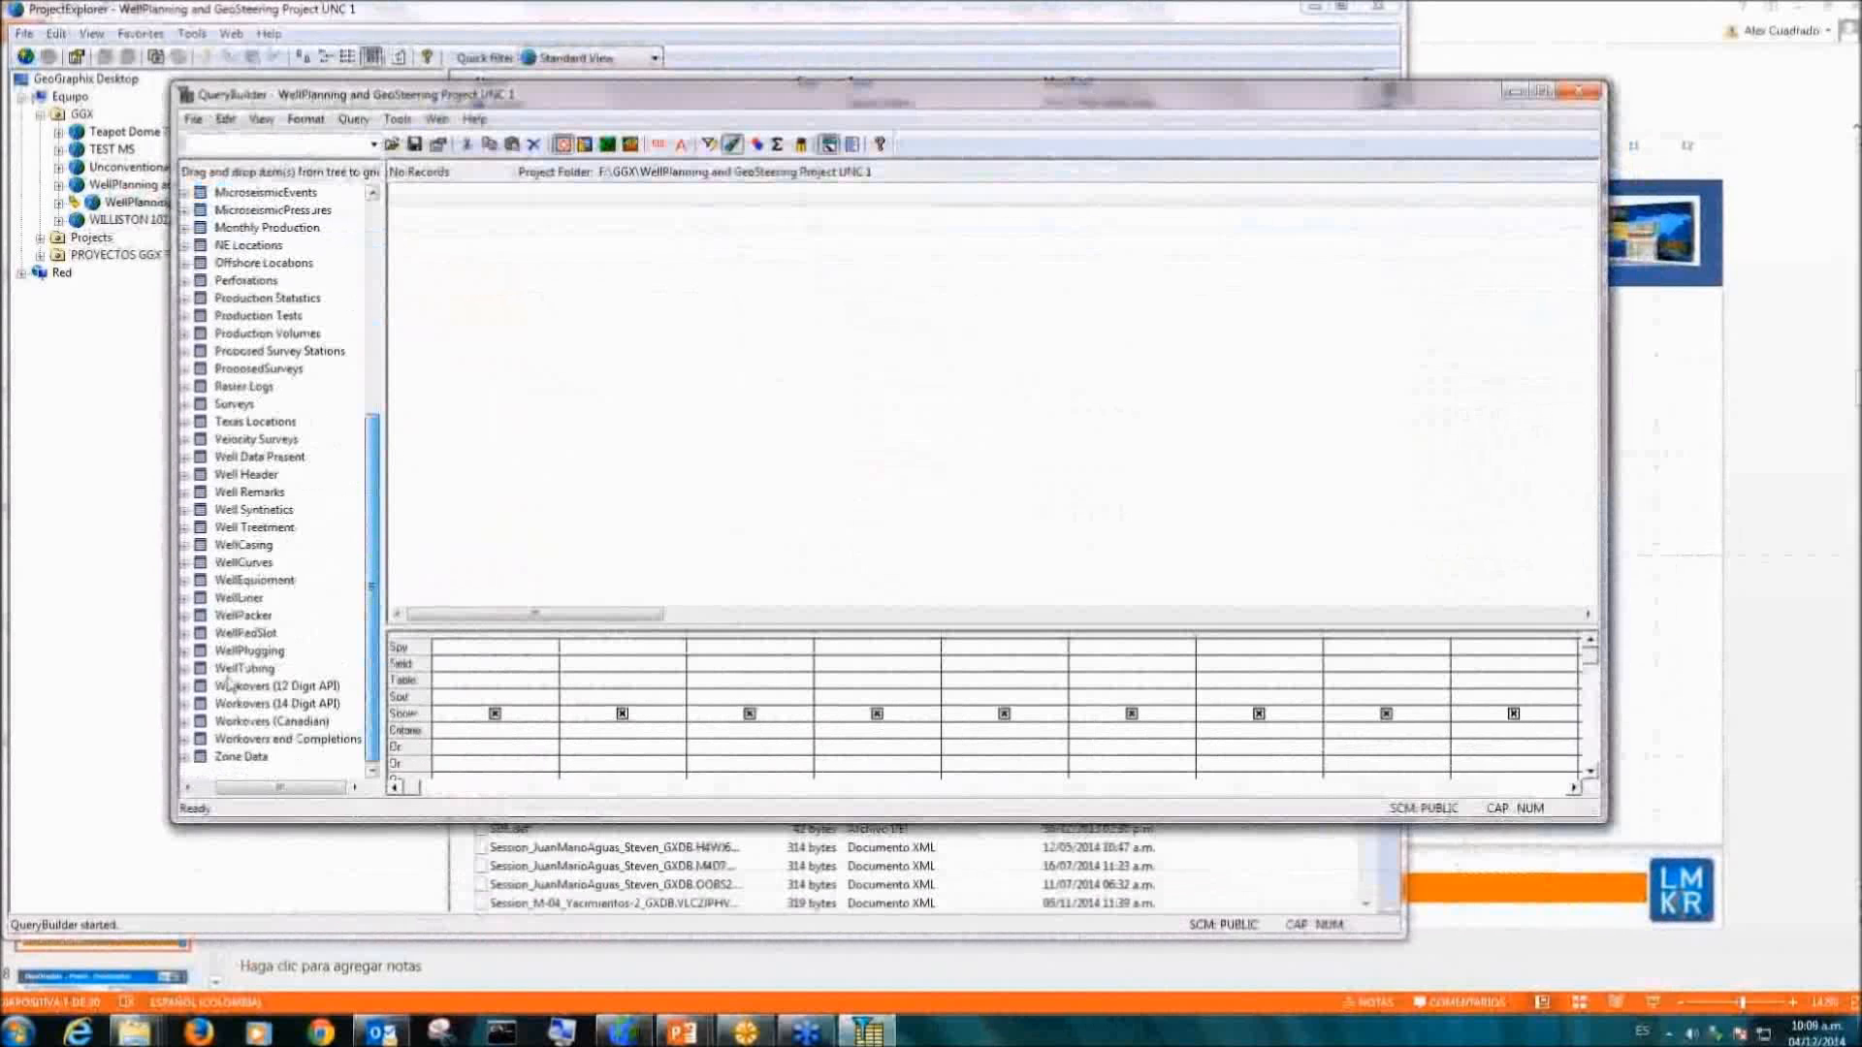
left_click(187, 475)
left_click_drag(377, 463, 526, 659)
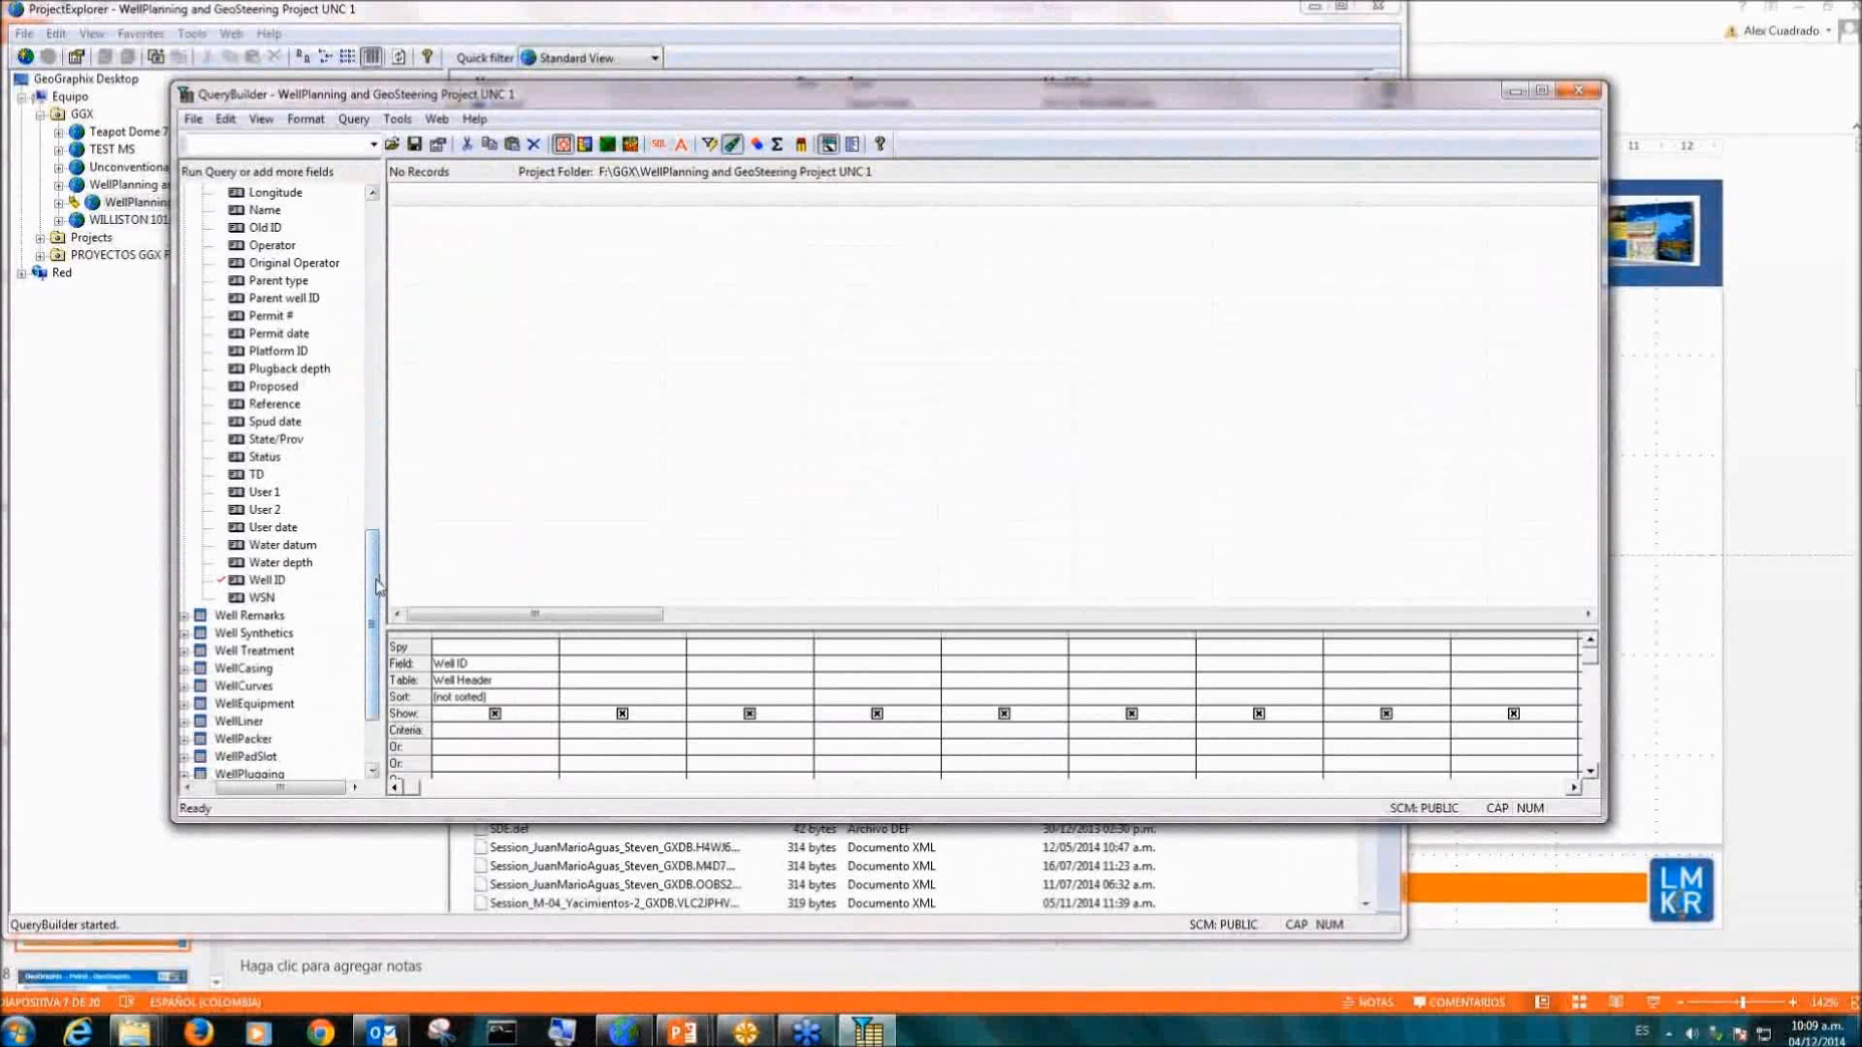
scroll(372, 535, "up", 4)
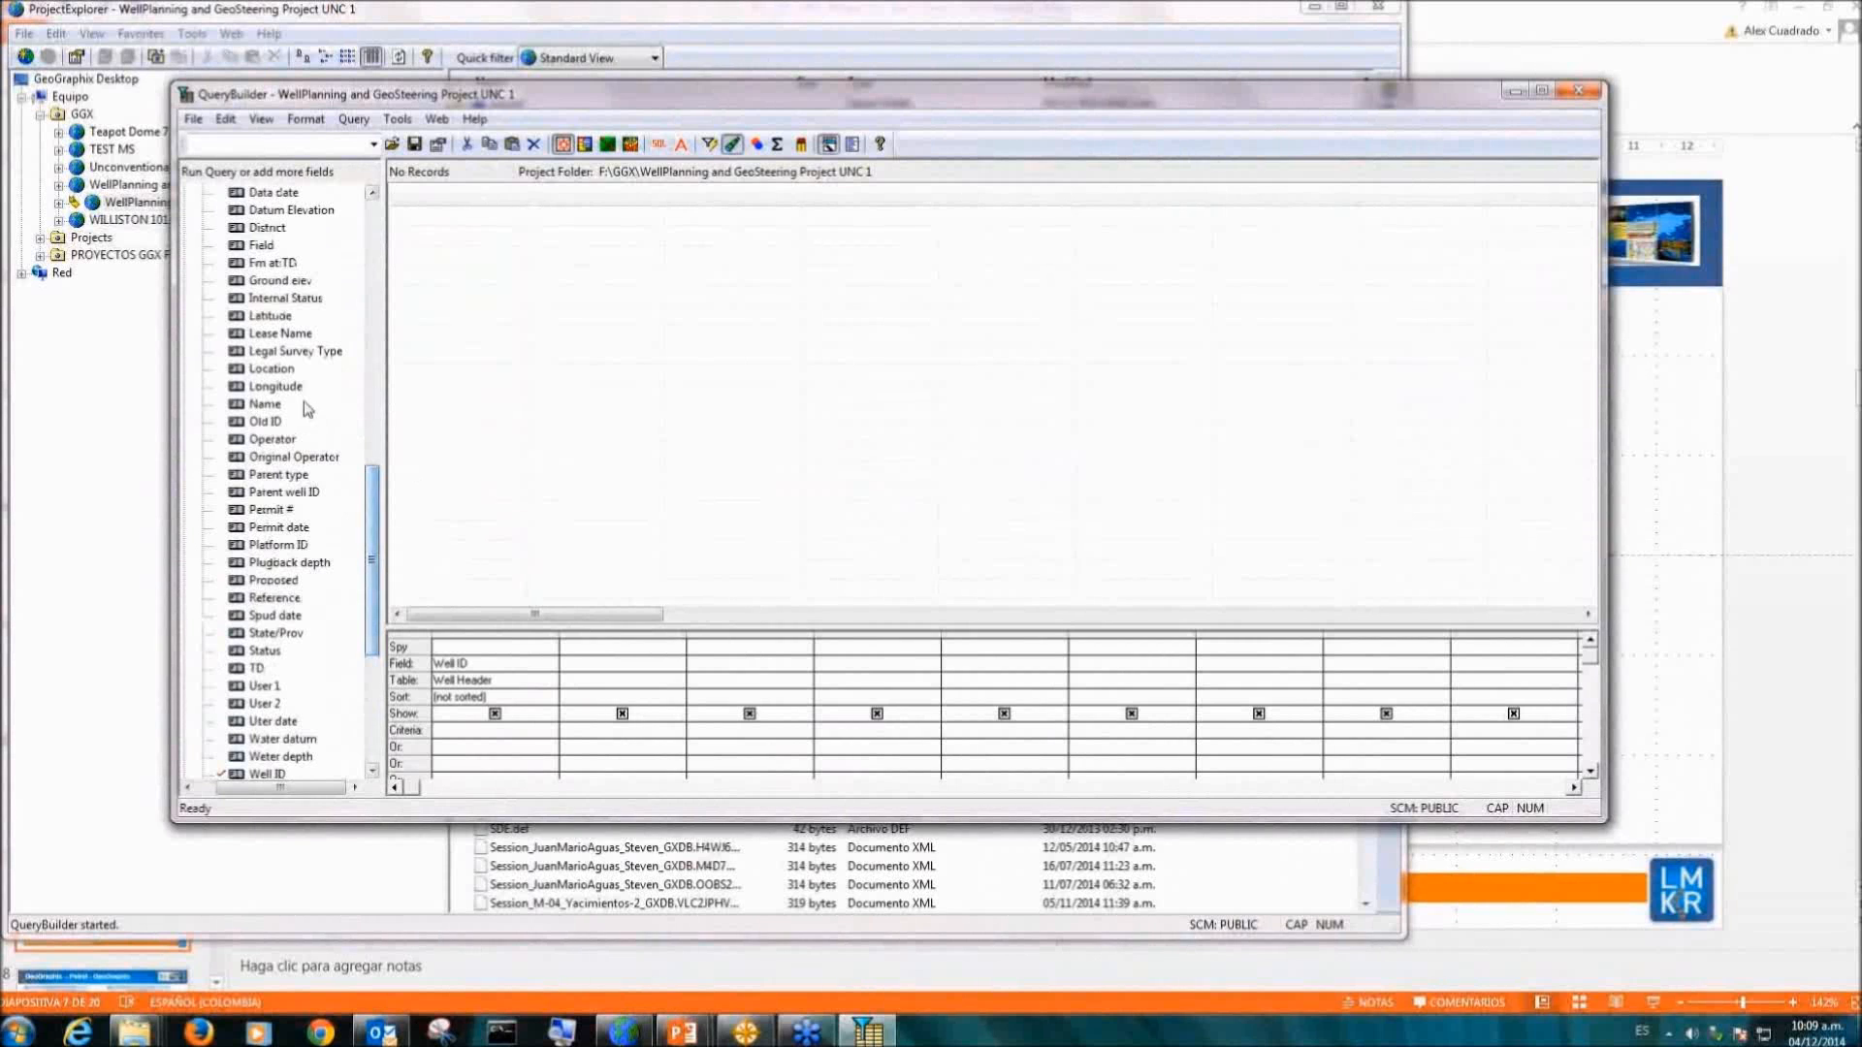
left_click_drag(268, 323, 631, 663)
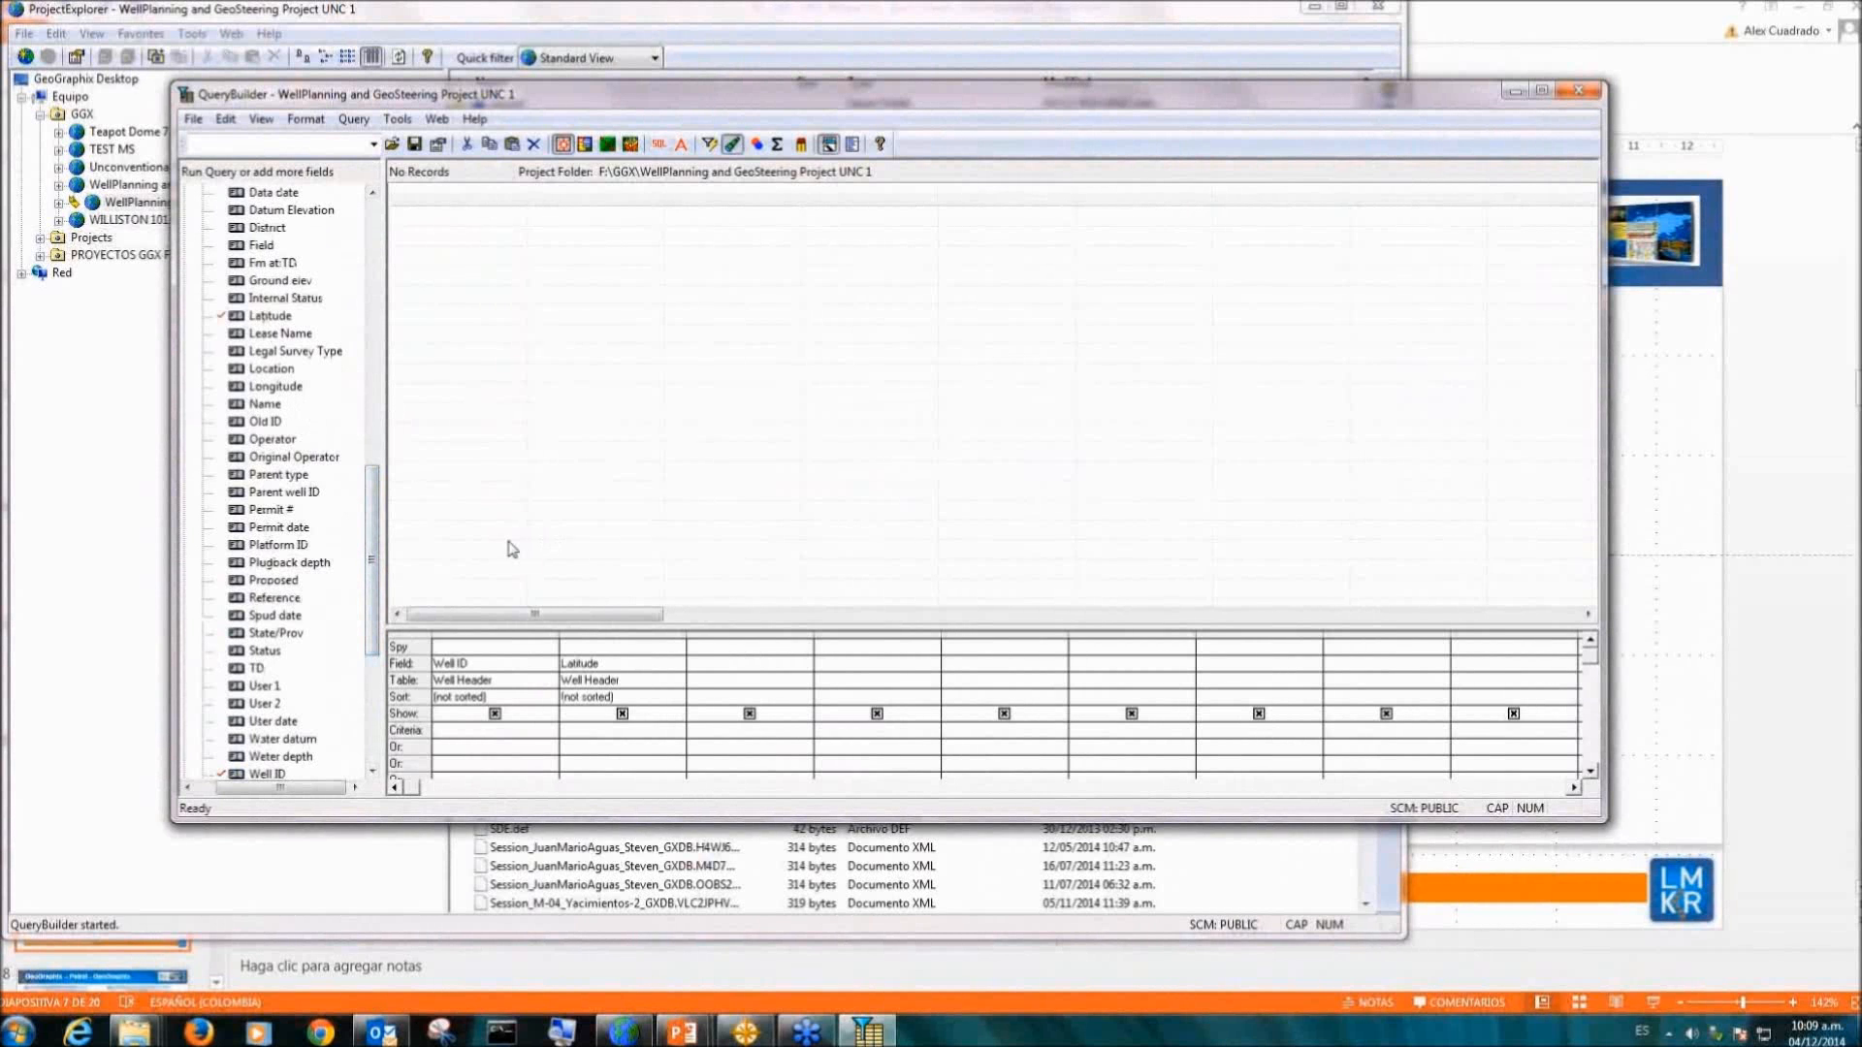
left_click_drag(271, 388, 717, 676)
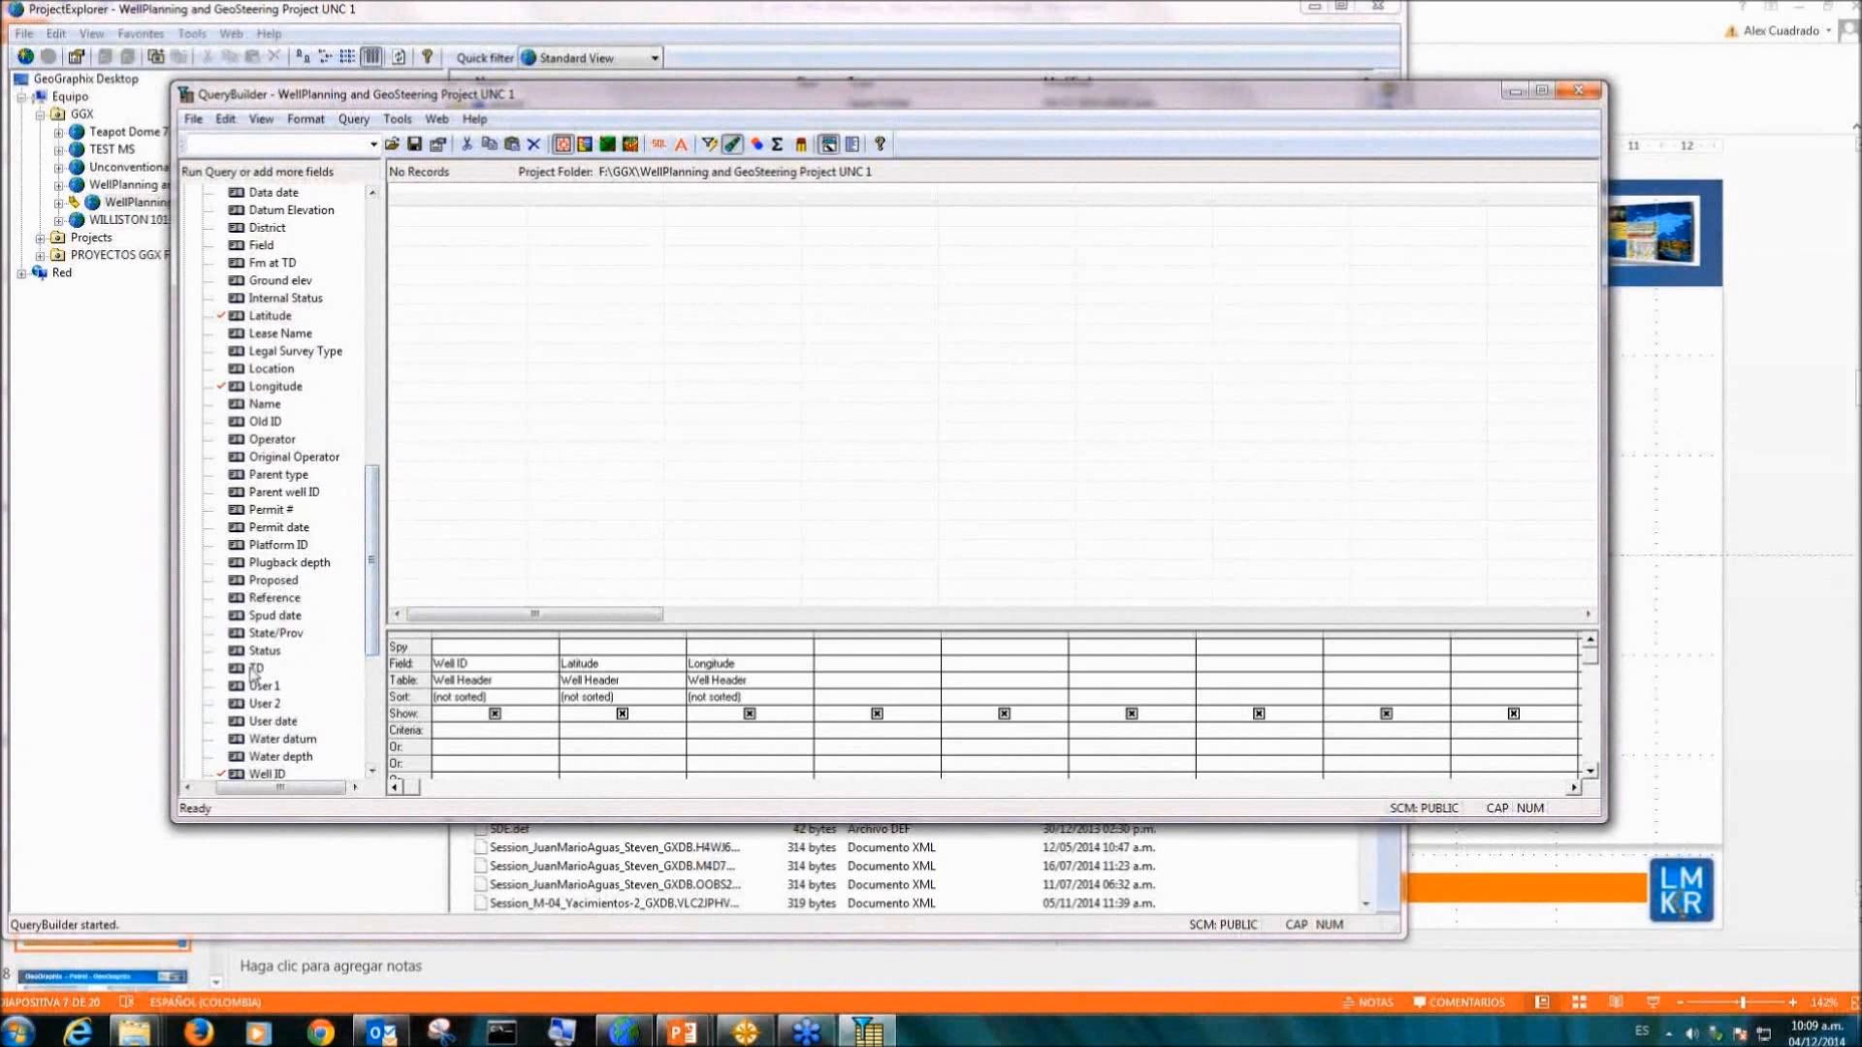
Step: Add the Well Header fields TD and Ground elev to the query and run it
left_click_drag(248, 669, 893, 674)
left_click_drag(375, 555, 381, 531)
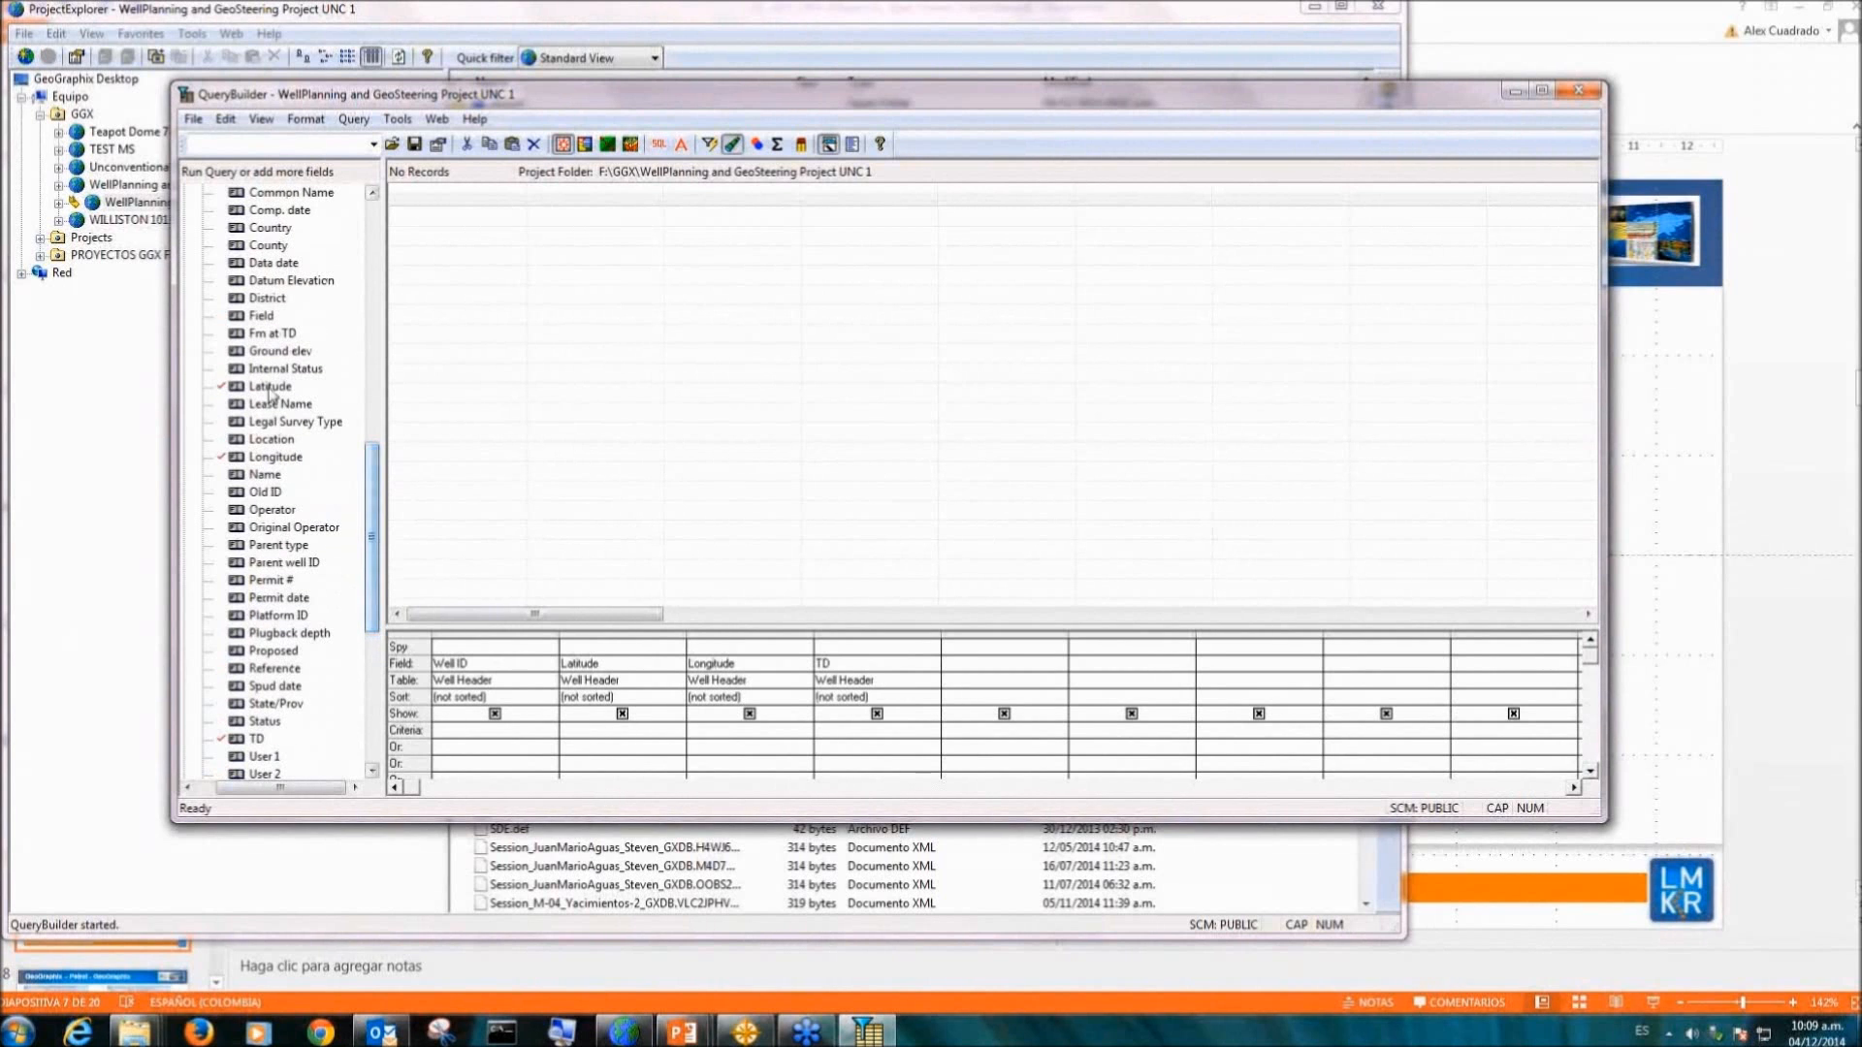
left_click_drag(269, 359, 1008, 681)
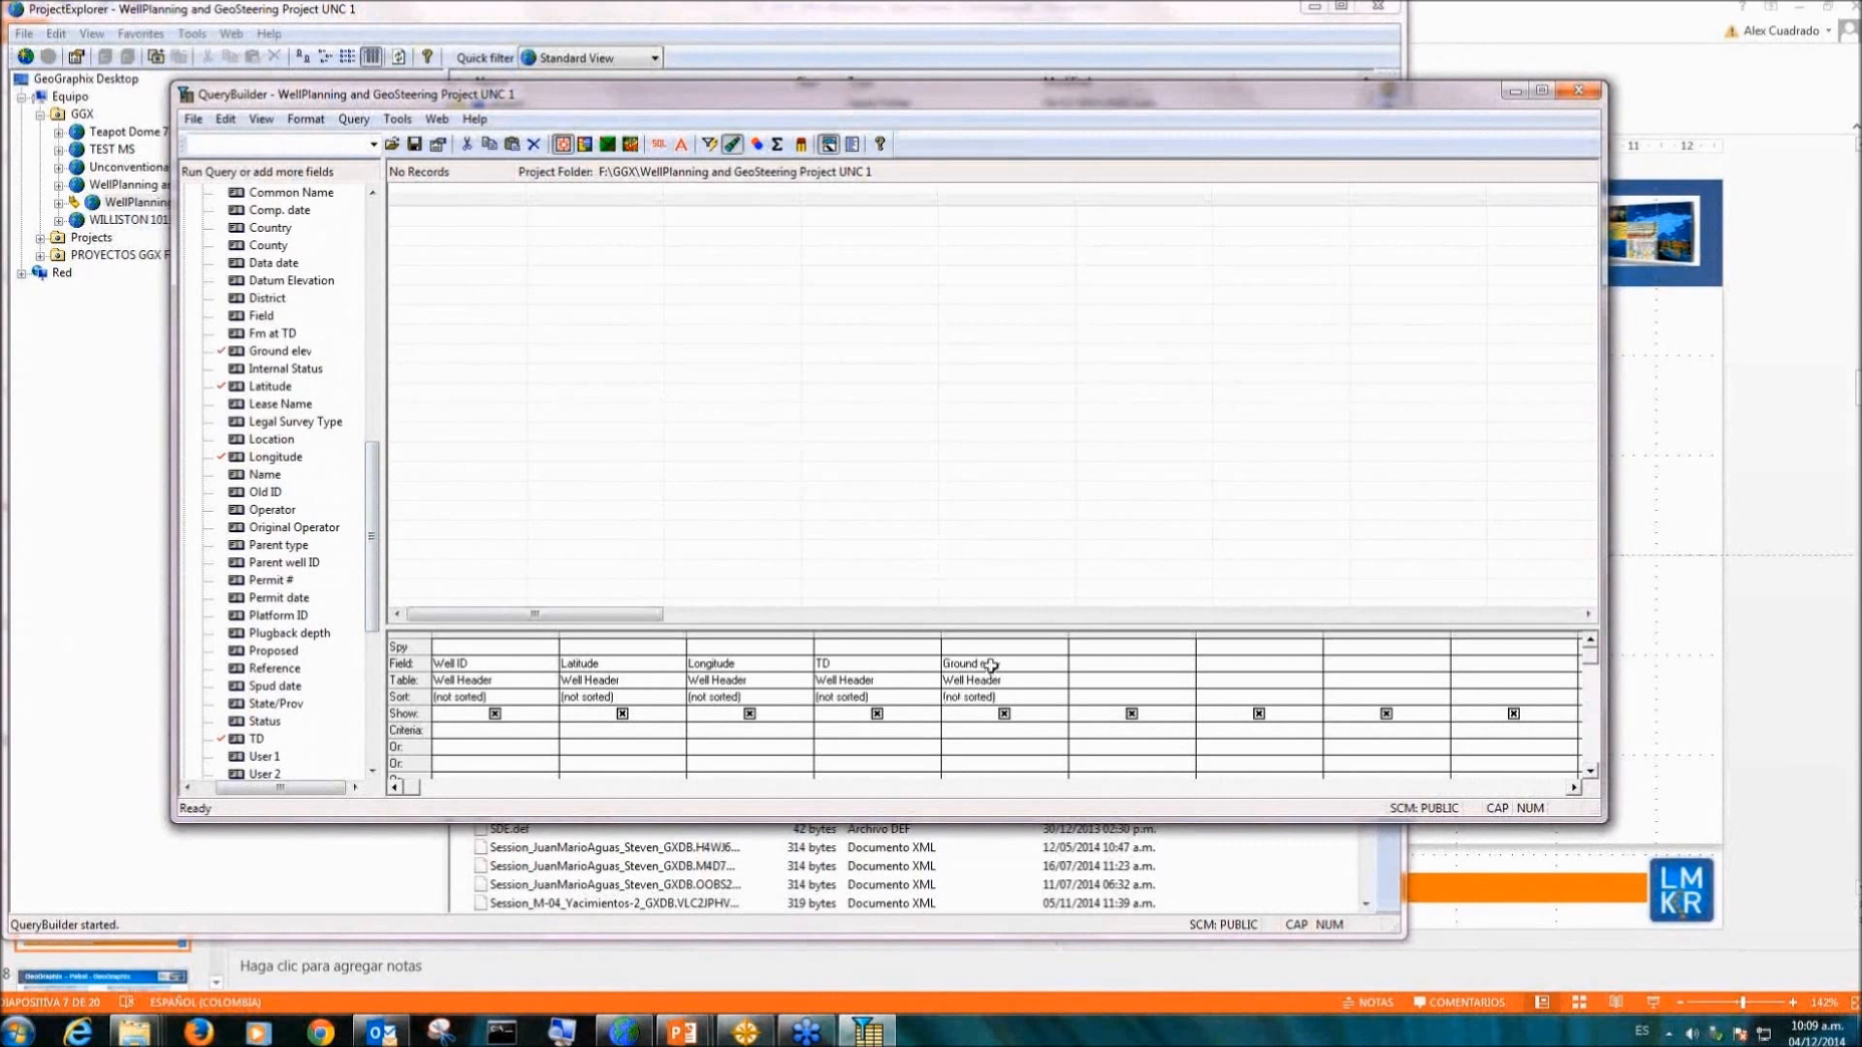
left_click(709, 146)
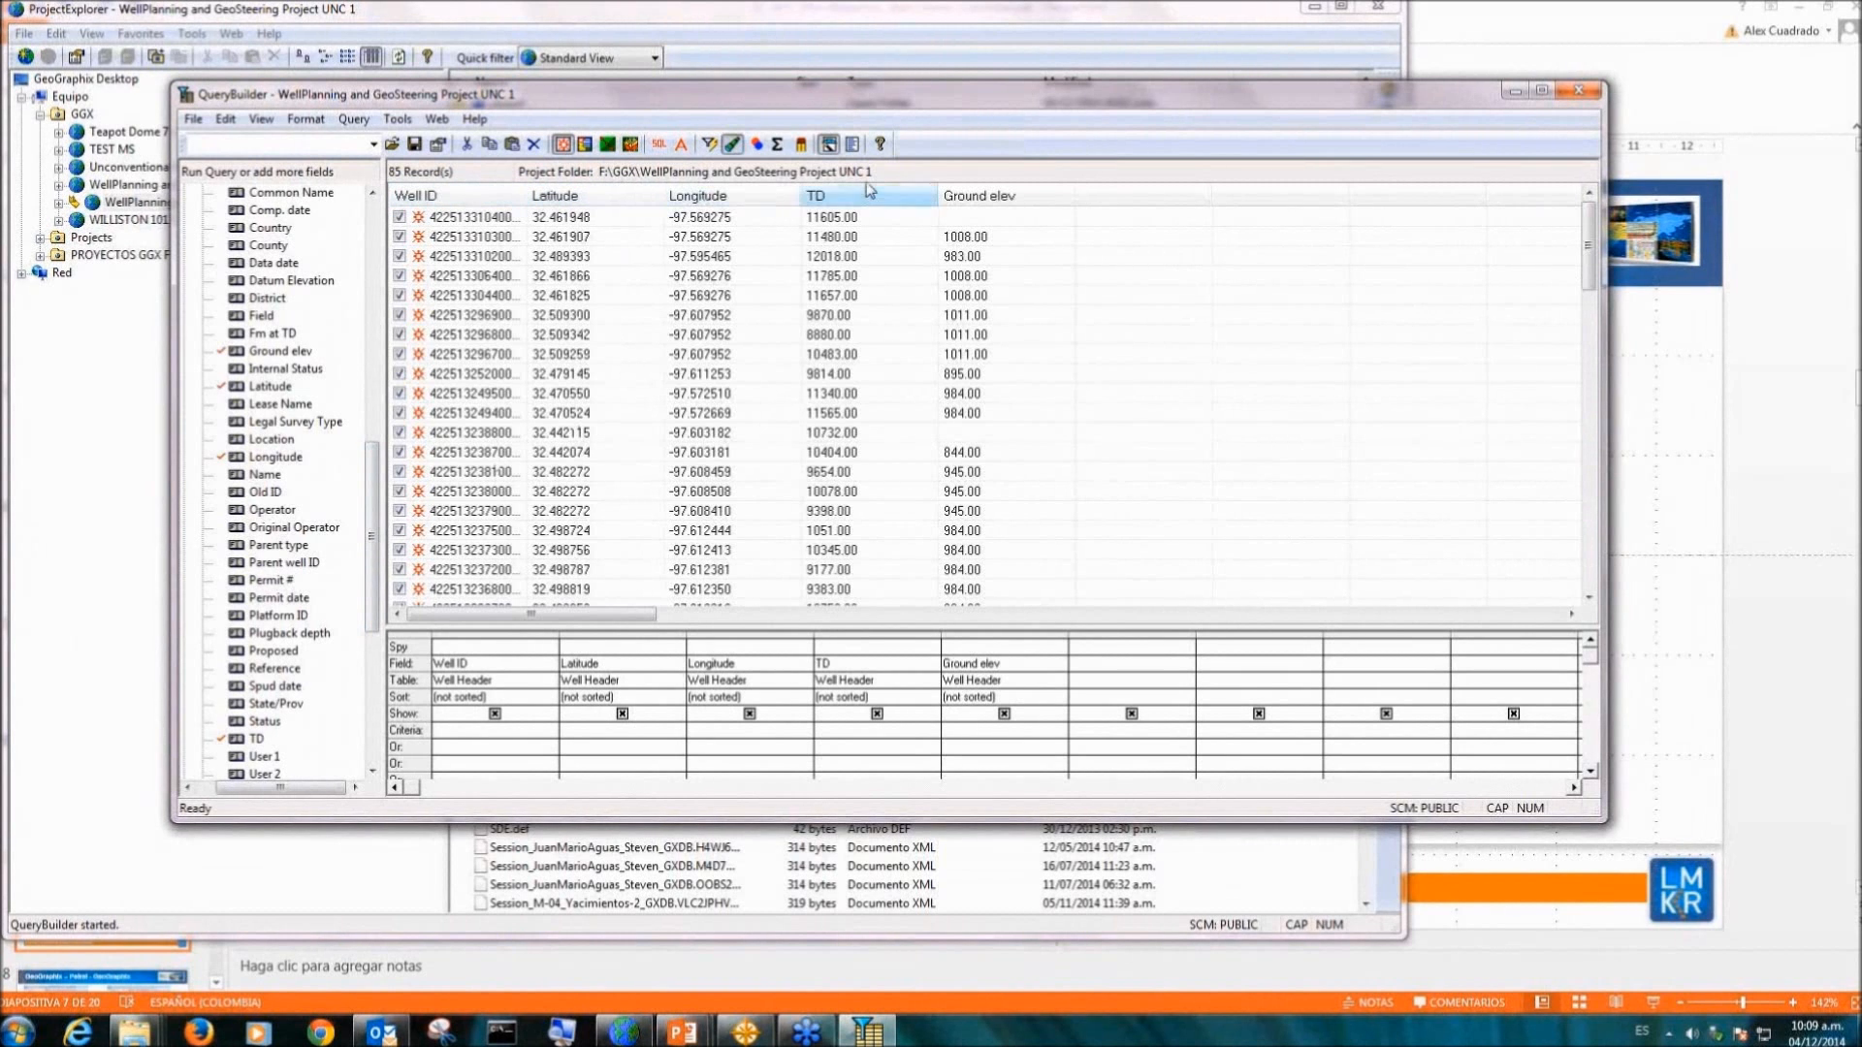
mouse_move(1591, 243)
left_mouse_down()
mouse_move(1602, 548)
mouse_move(1590, 232)
left_mouse_up()
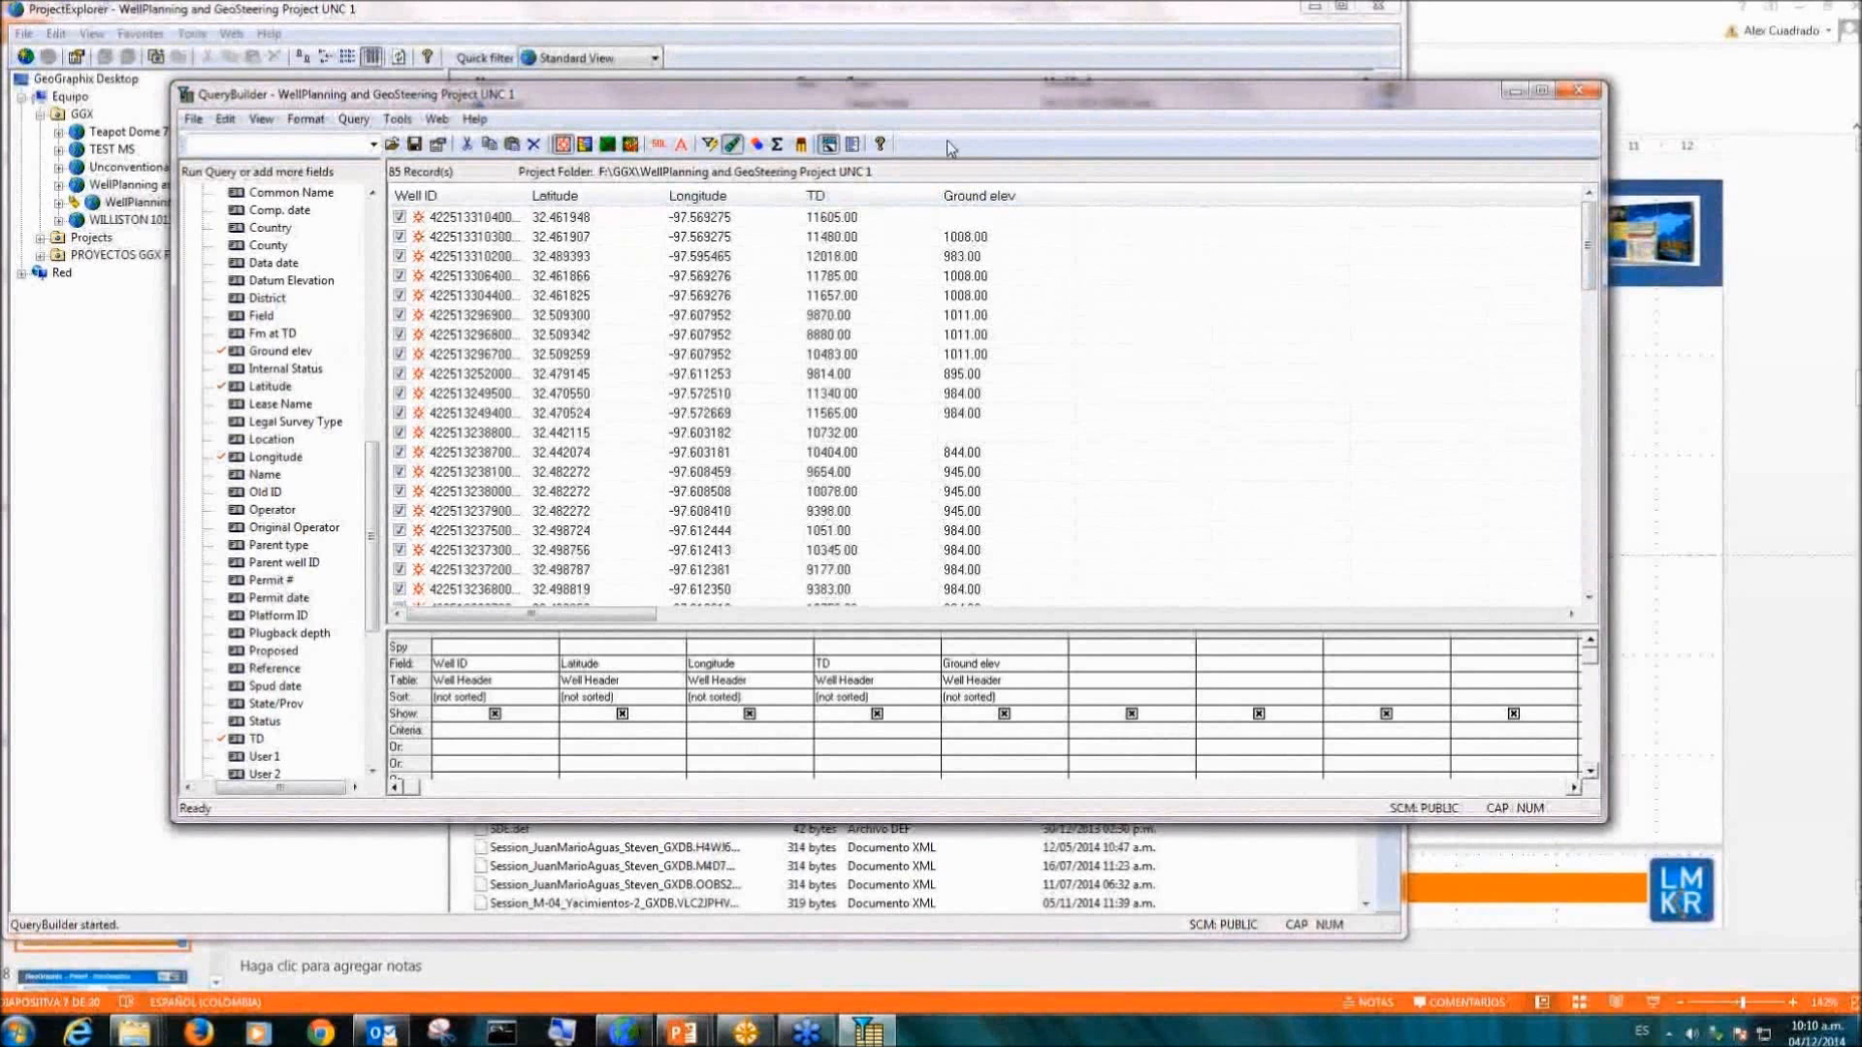
Step: Start exporting the query results and choose the WEBINAR DATOS folder inside GGX 2014 on drive F: as destination
left_click_drag(849, 103, 884, 116)
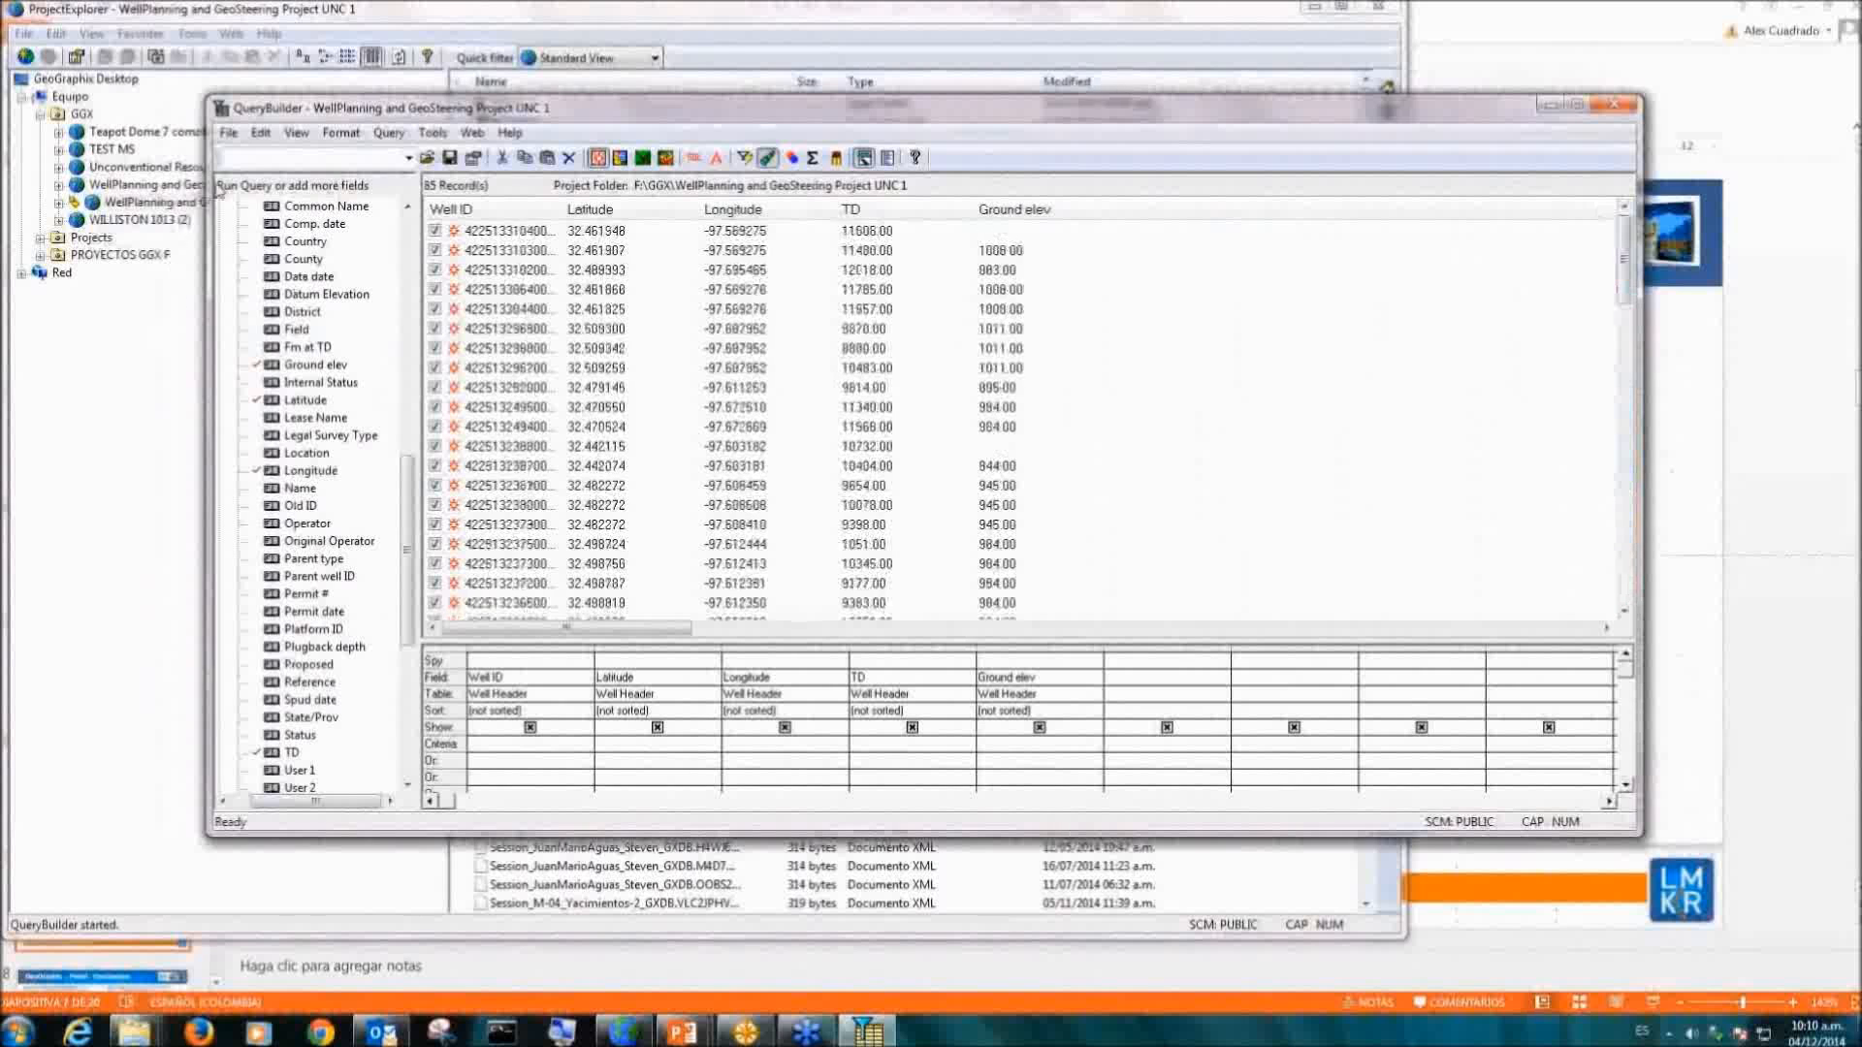
left_click(227, 133)
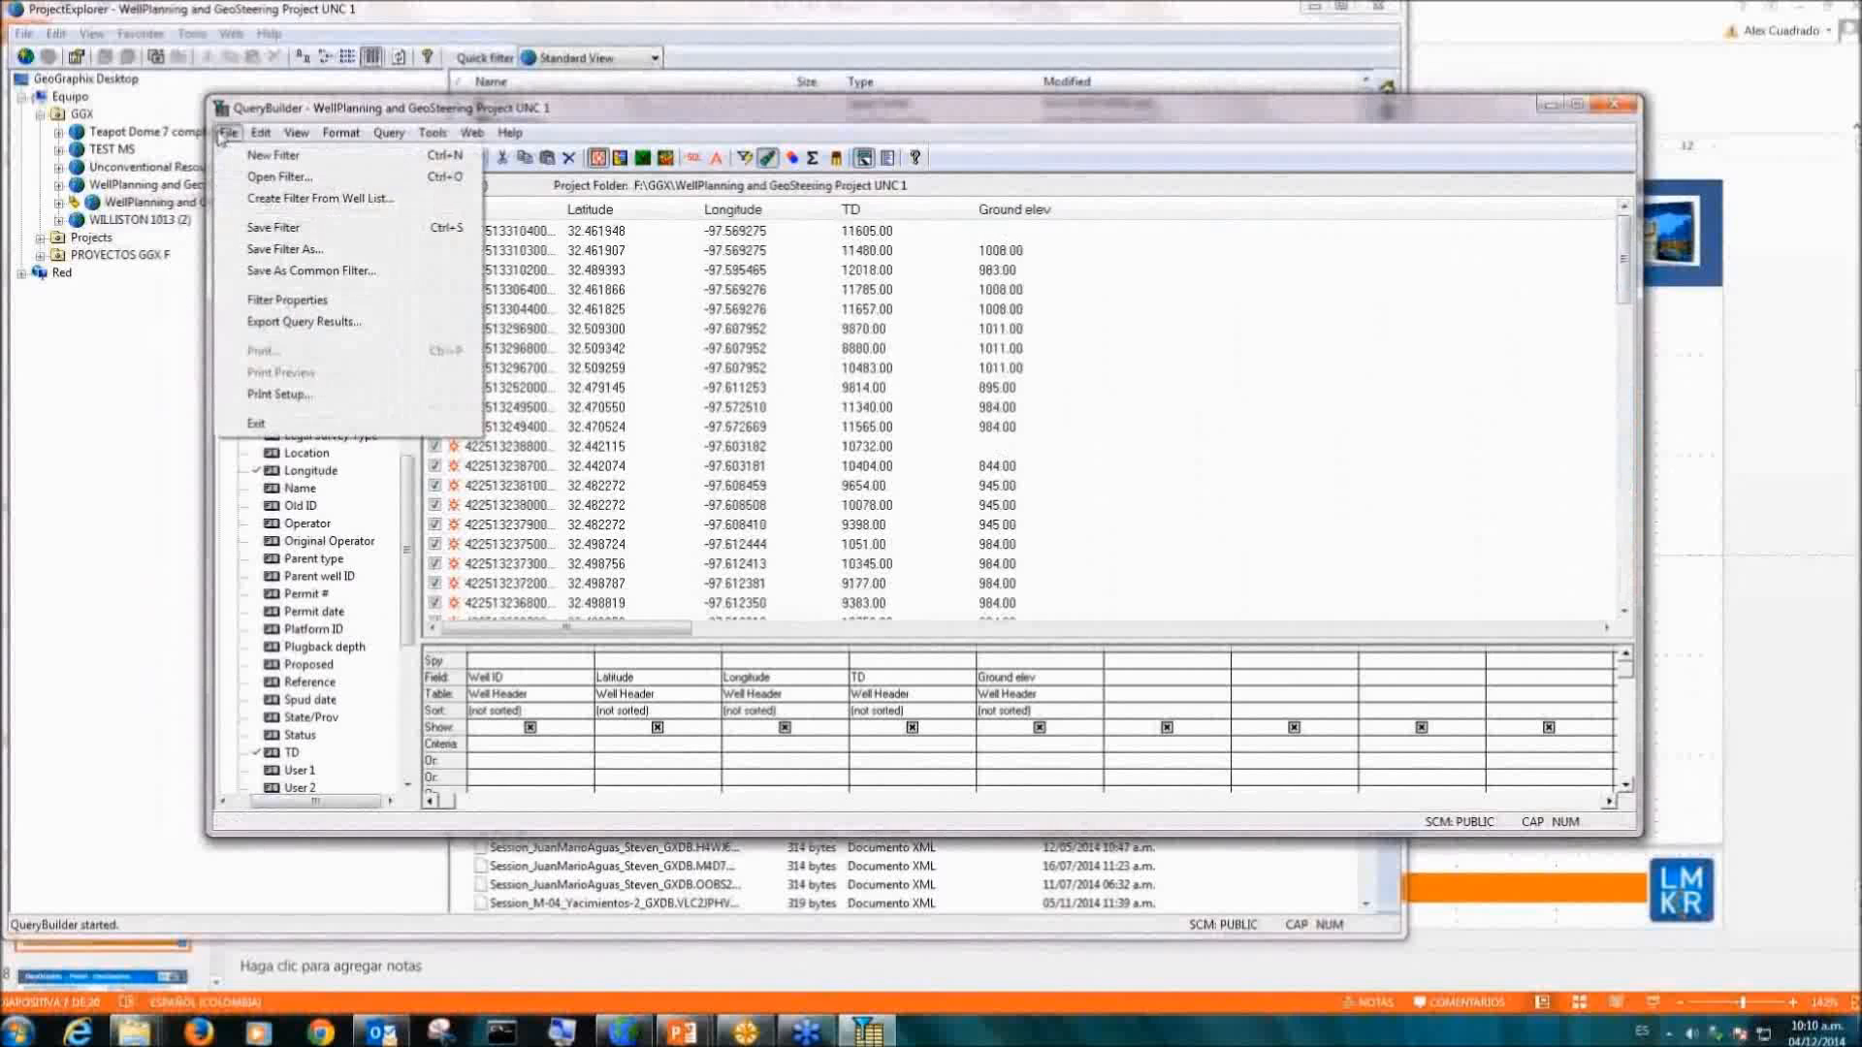
left_click(307, 323)
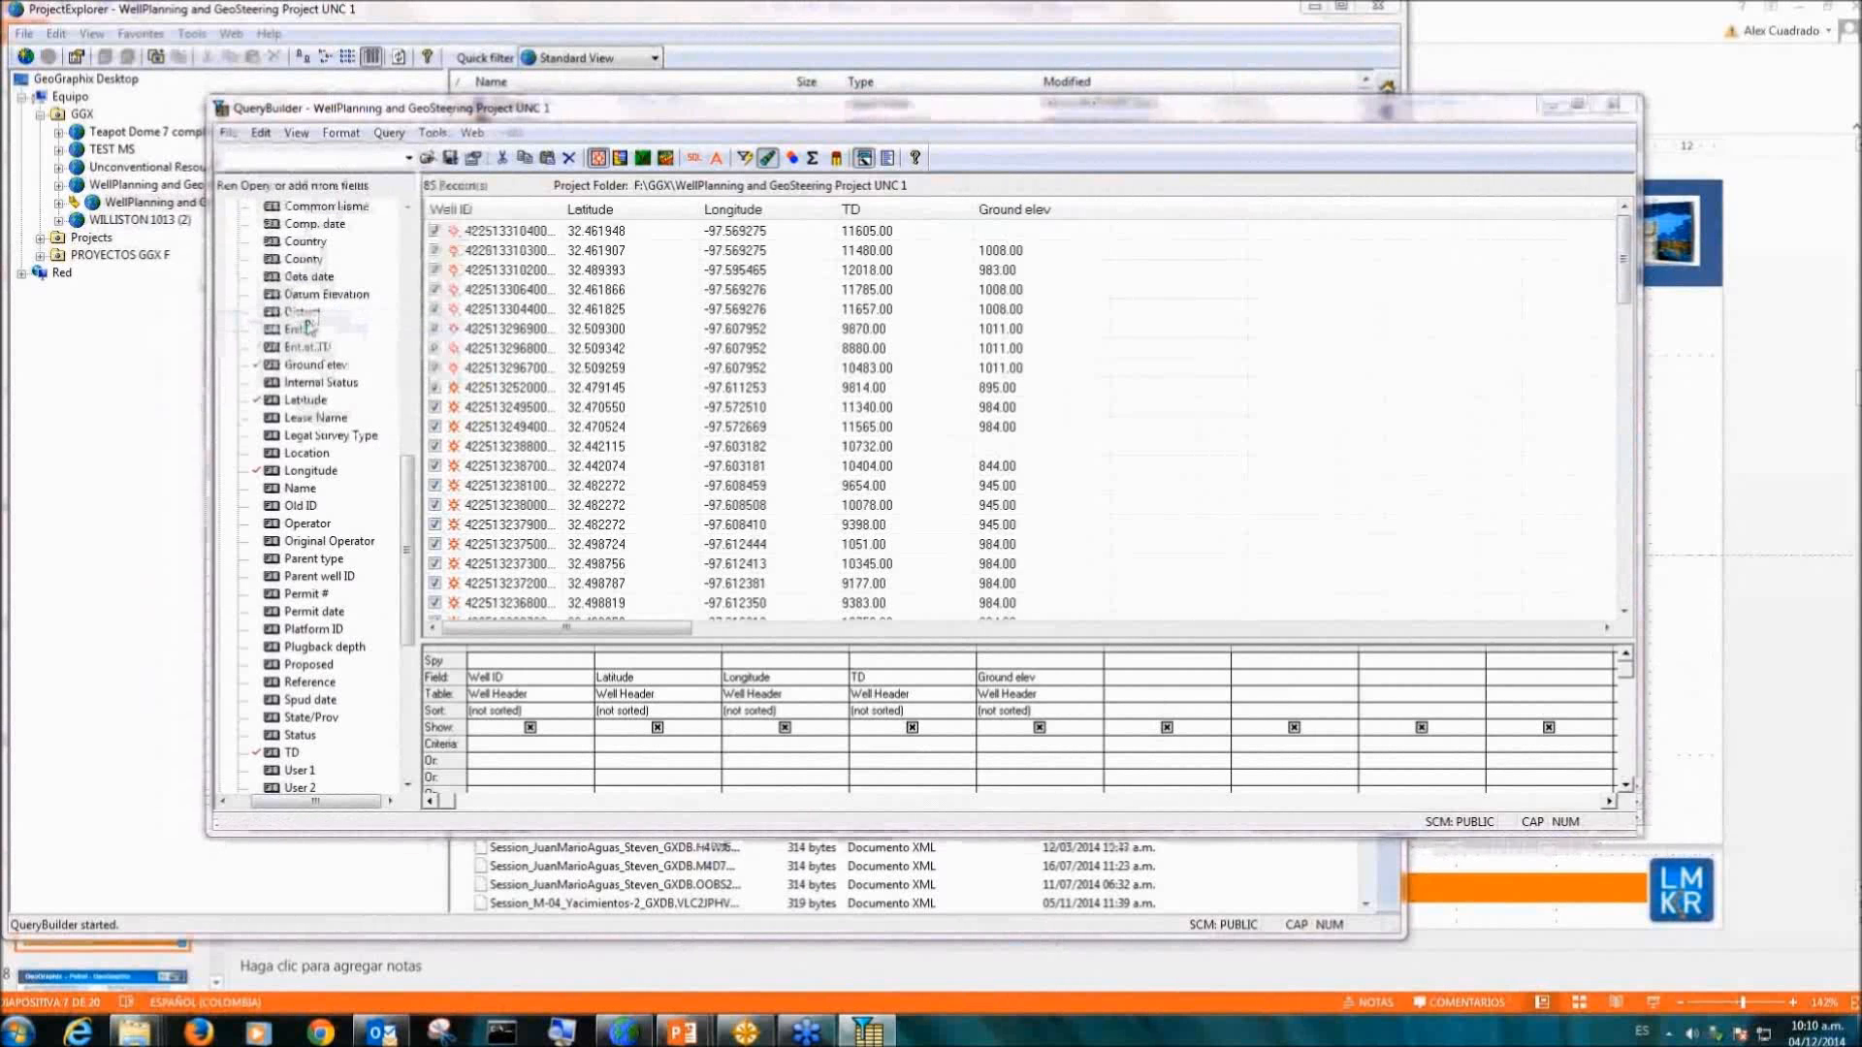
left_click(696, 548)
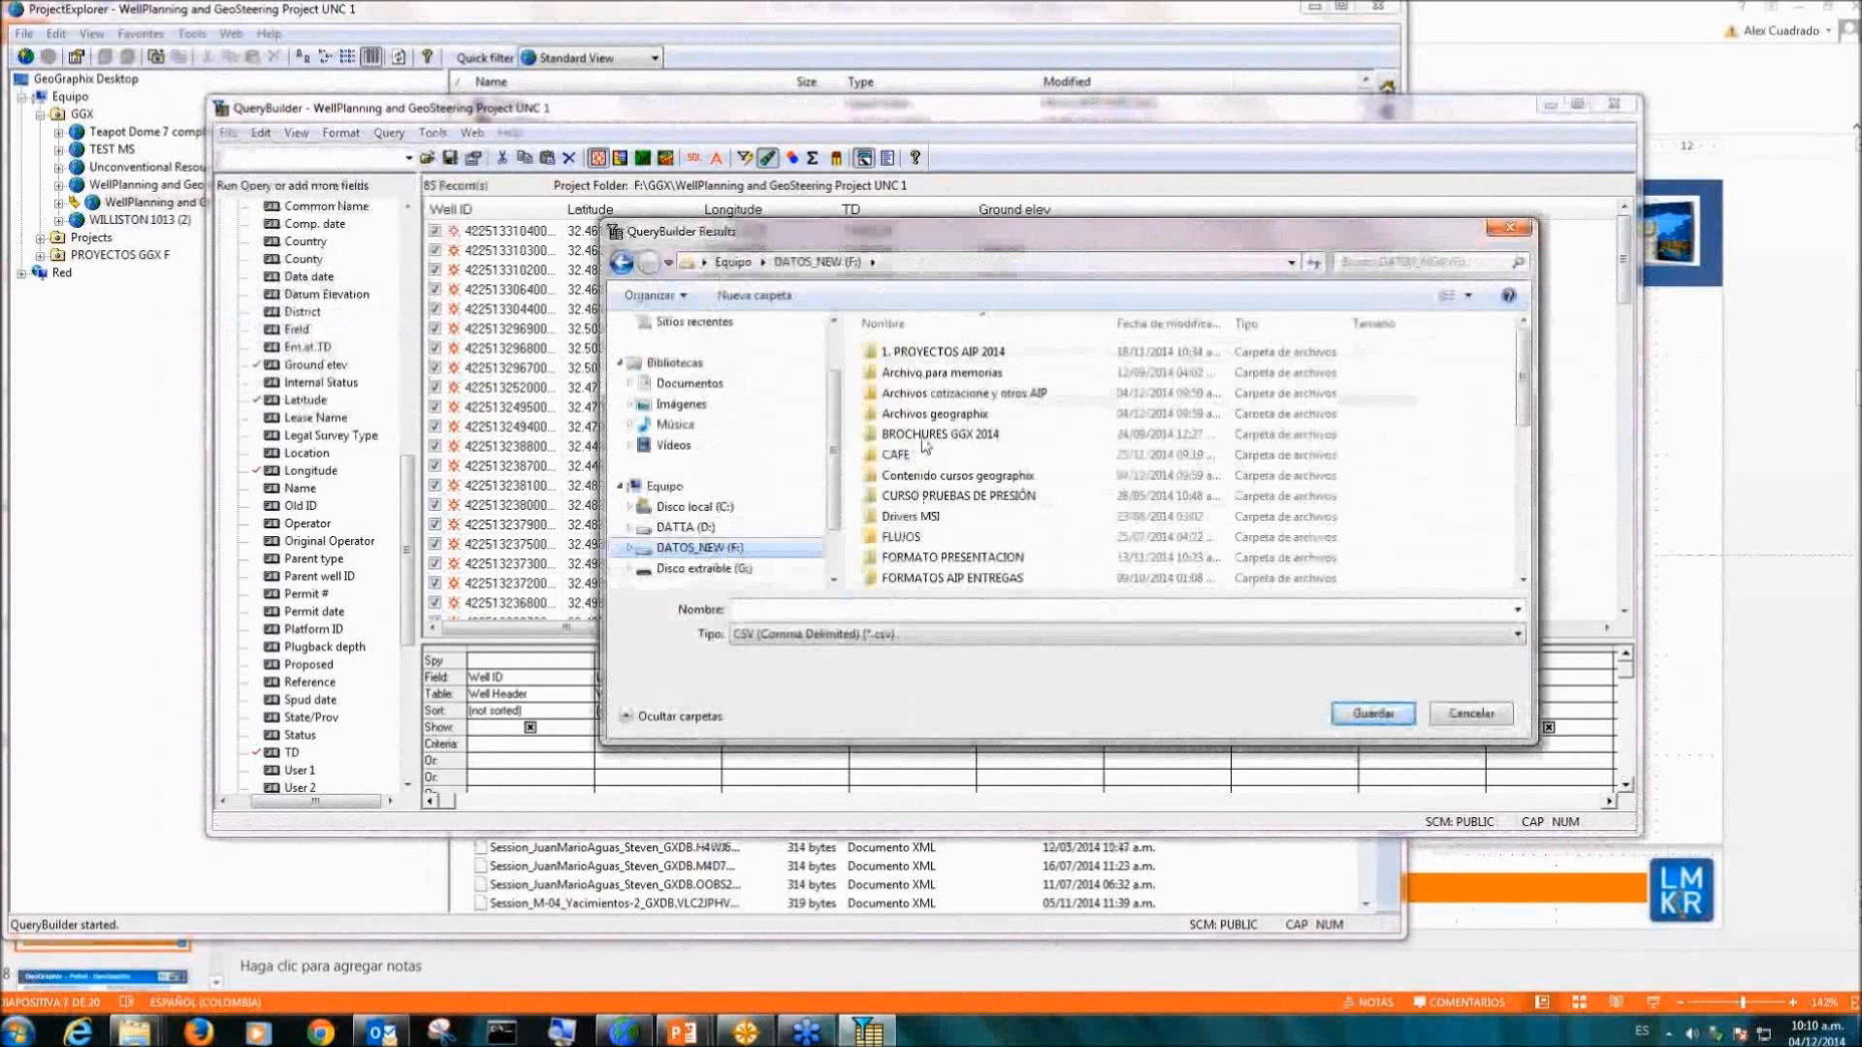
left_click(911, 520)
scroll(916, 524, "down", 3)
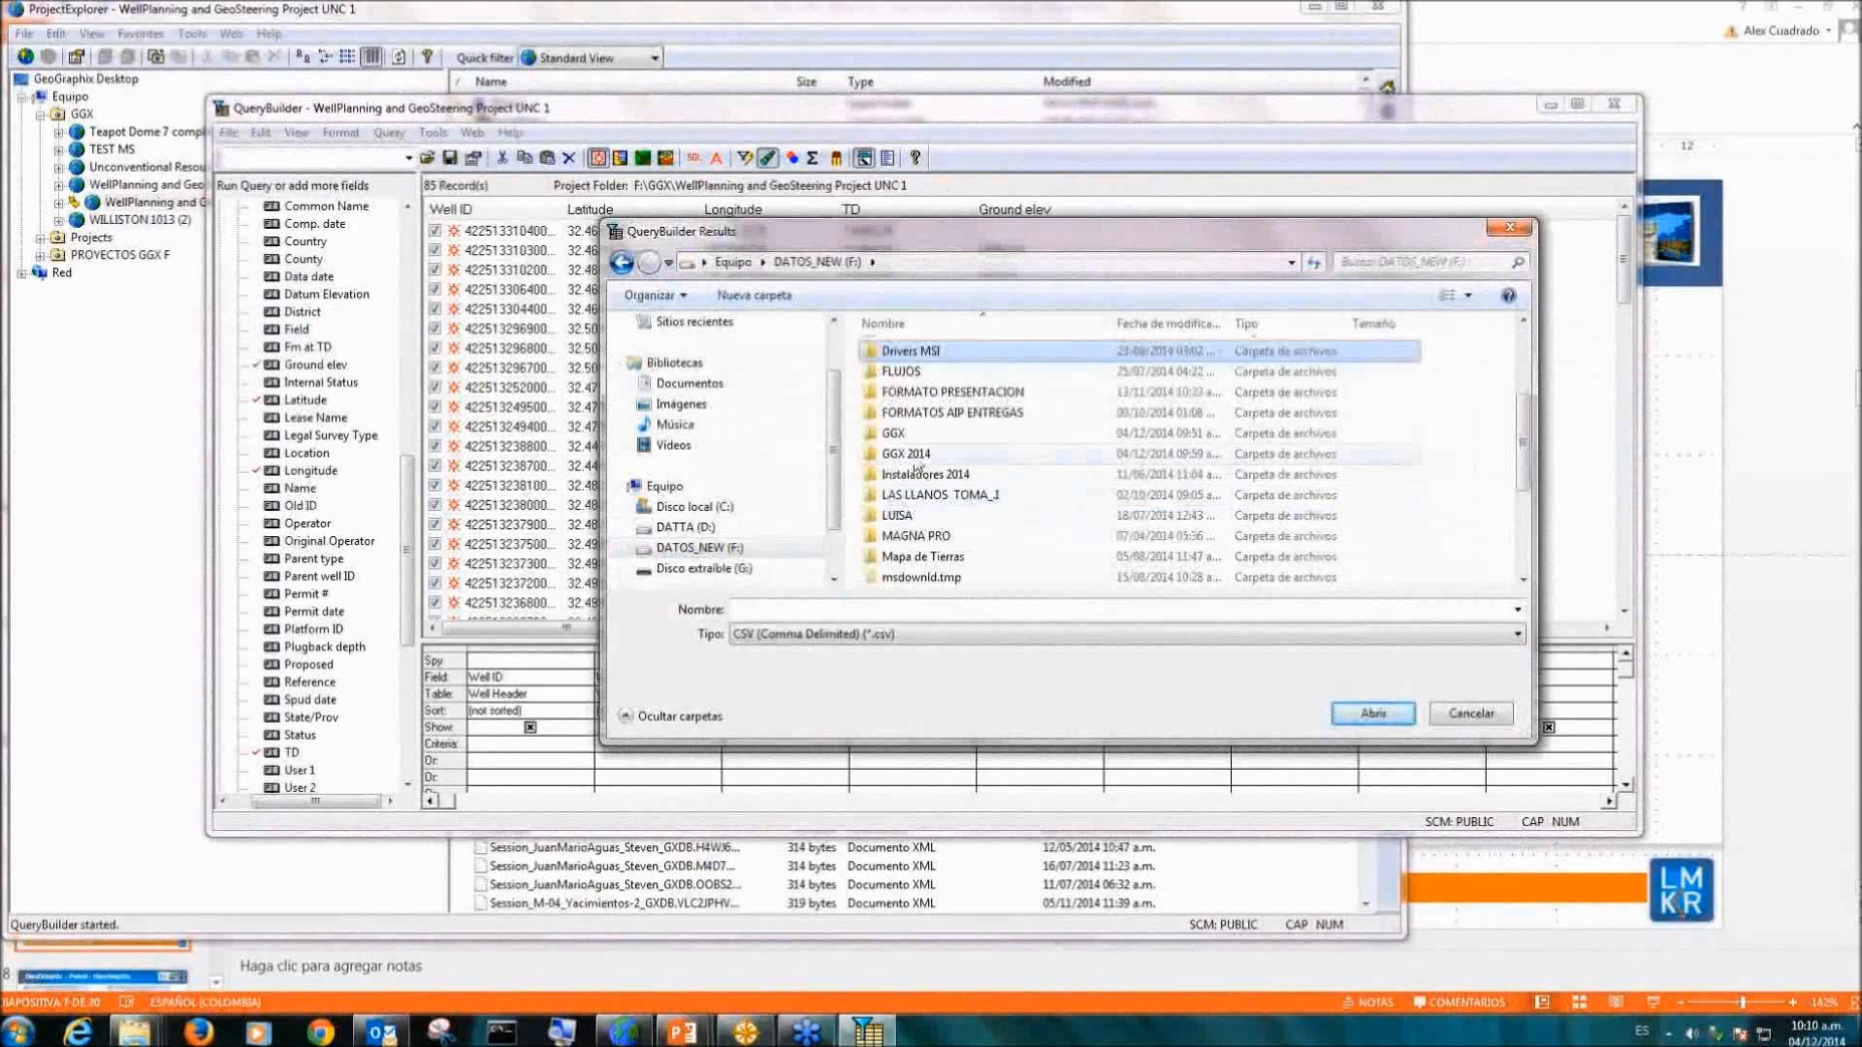
double_click(916, 463)
double_click(909, 538)
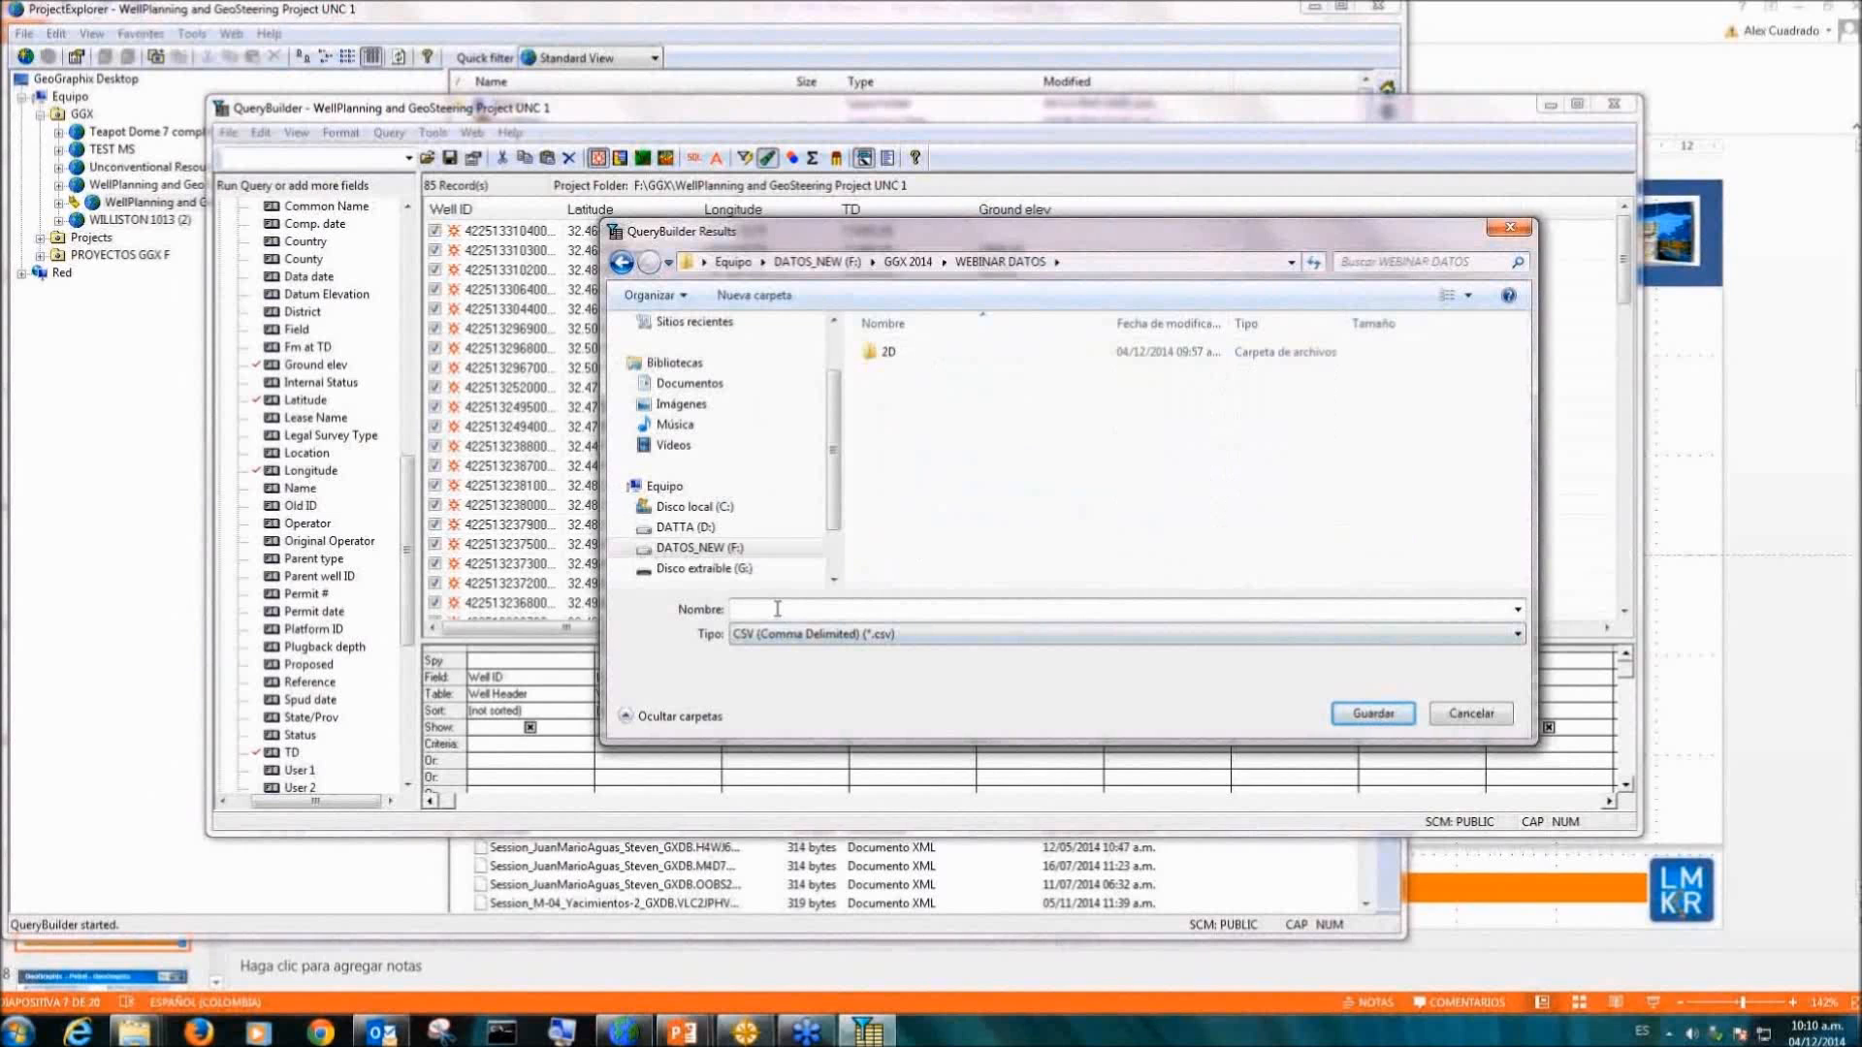
Step: Name the export file "Archivos a Petrel"
type("arc")
key("BackSpace")
key("BackSpace")
key("BackSpace")
key("BackSpace")
key("BackSpace")
key("BackSpace")
key("BackSpace")
key("BackSpace")
type("Archi")
Step: Set the export format to Text (Tab Delimited) and save the file with column headers as the first record
left_click(1423, 637)
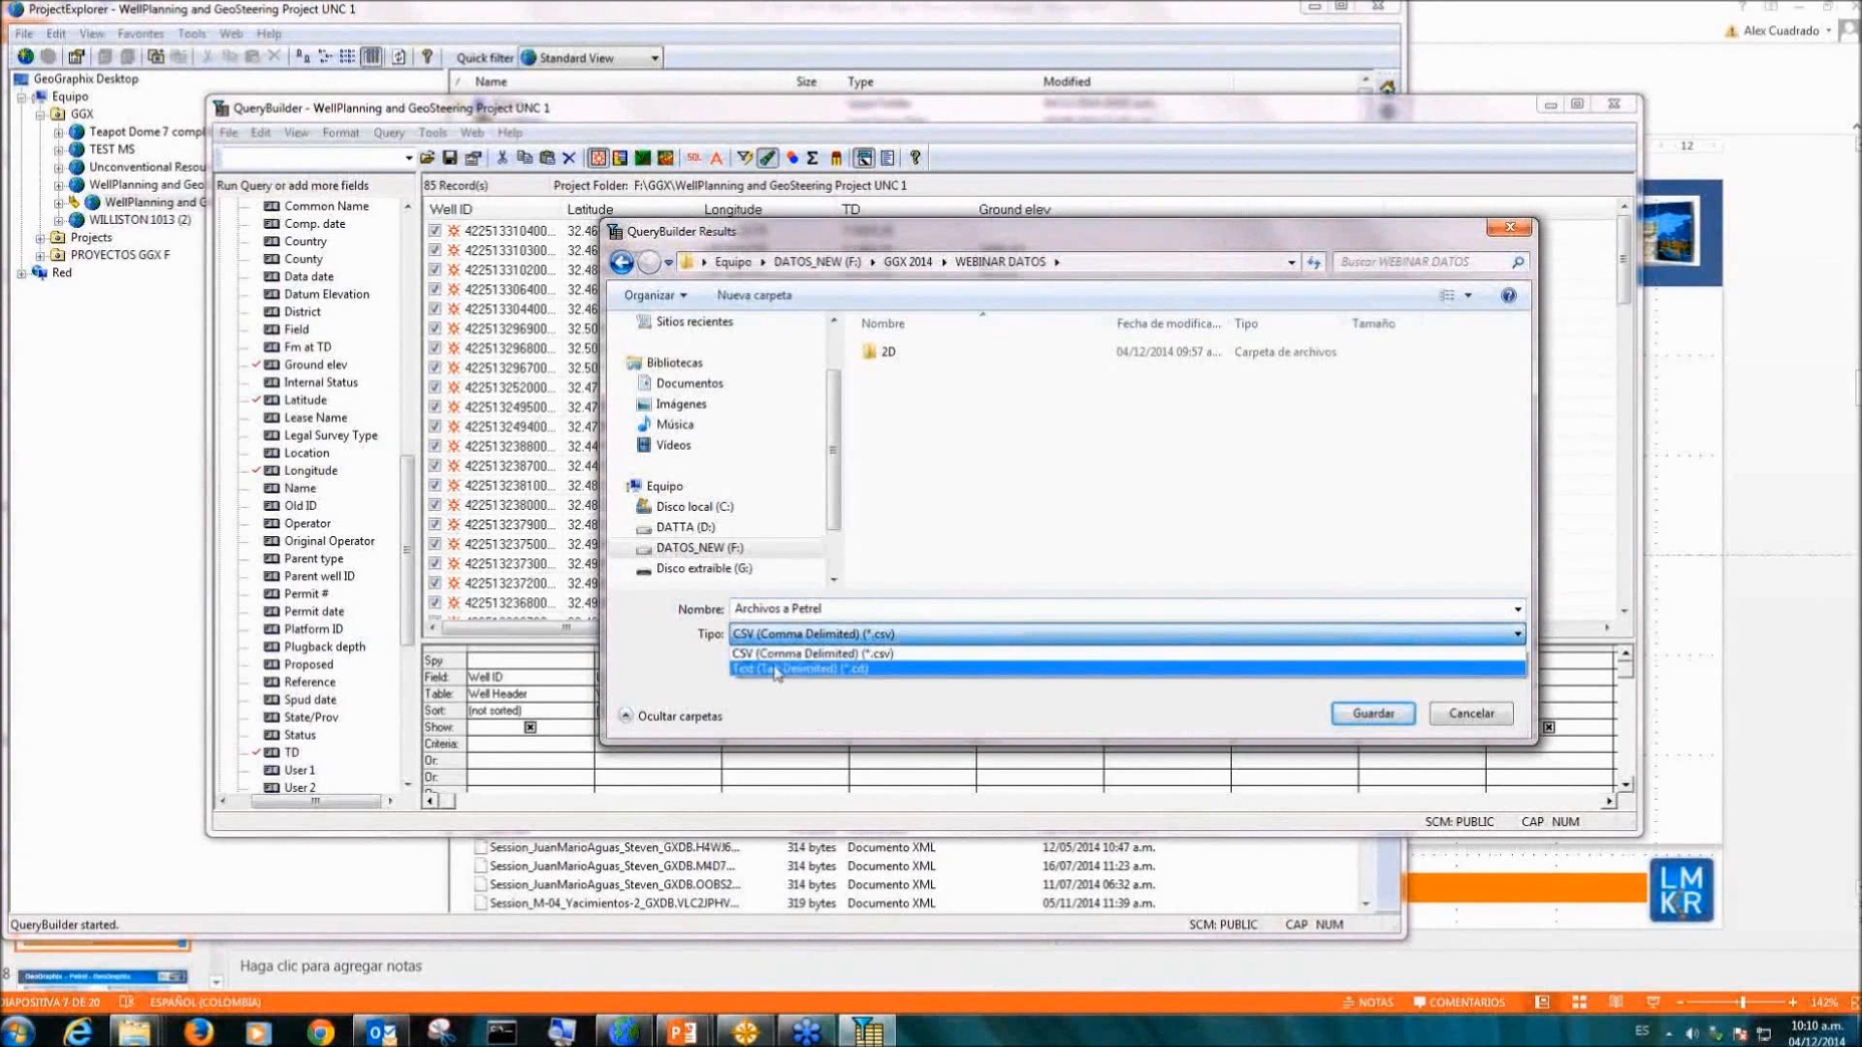
left_click(781, 669)
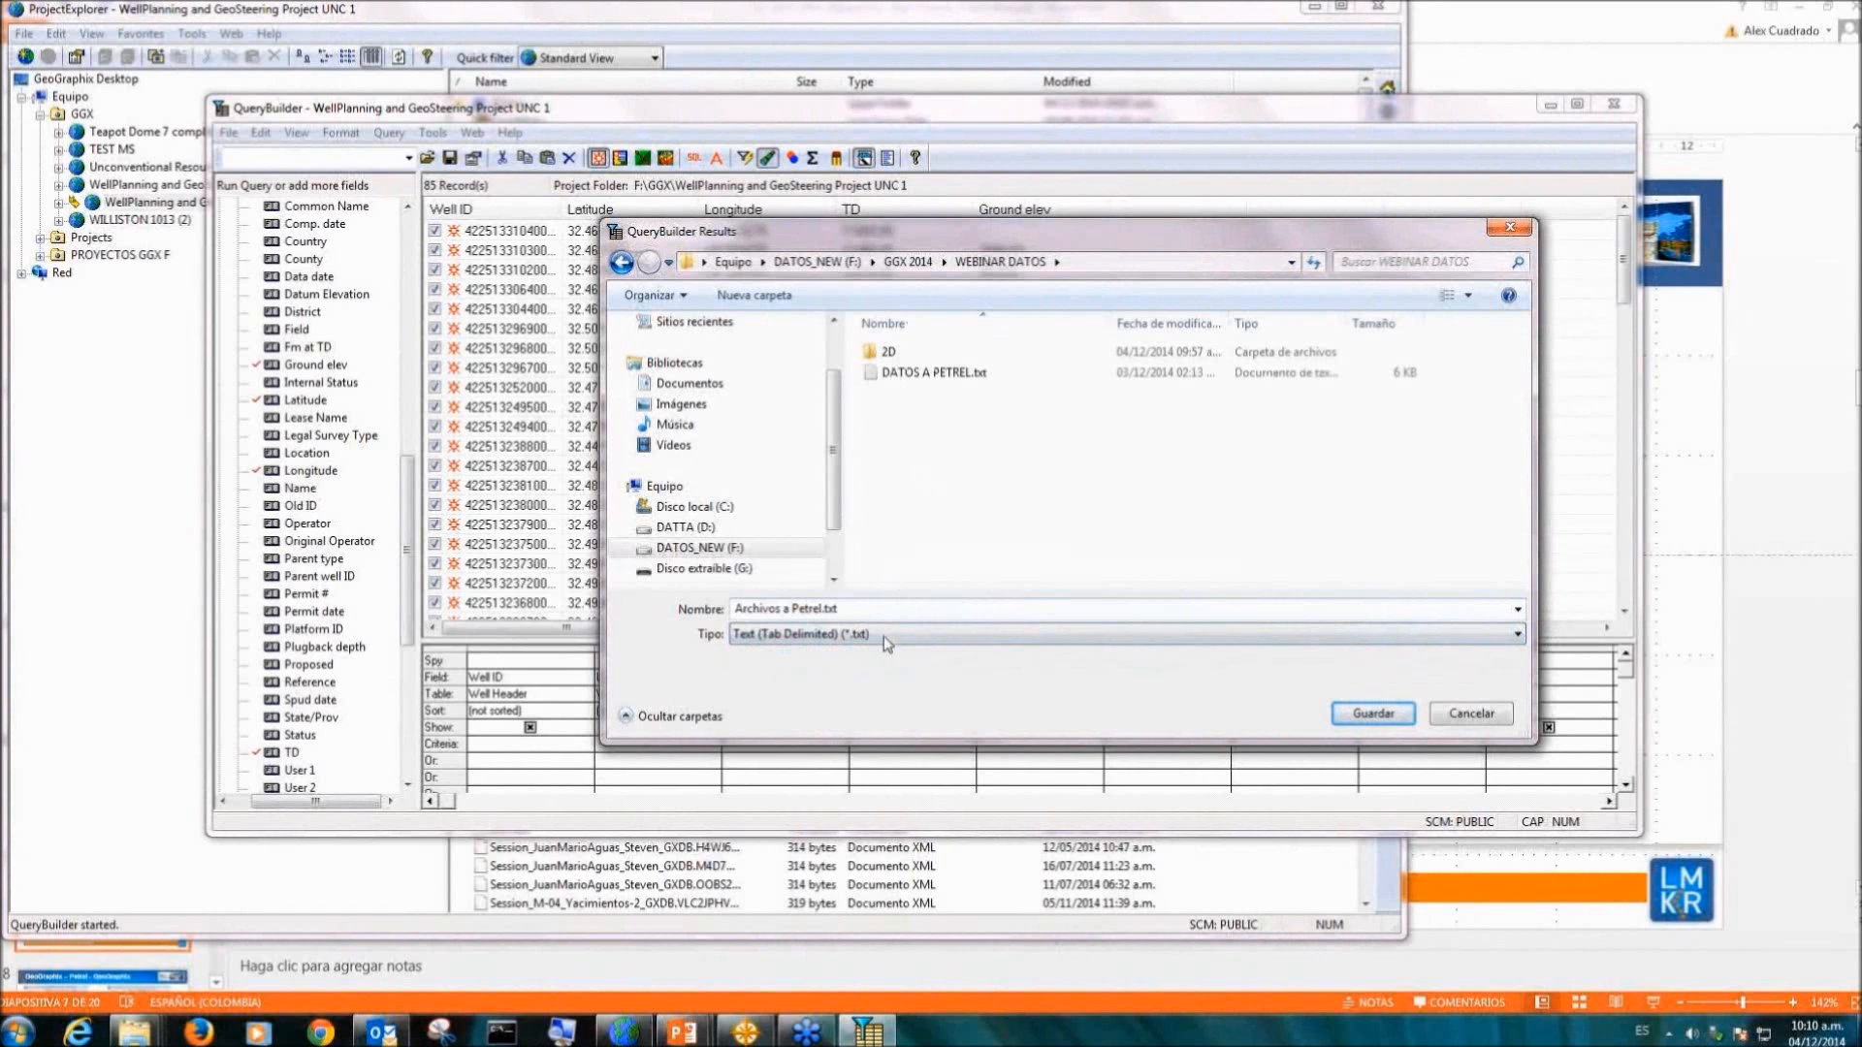
left_click(891, 608)
left_click(891, 608)
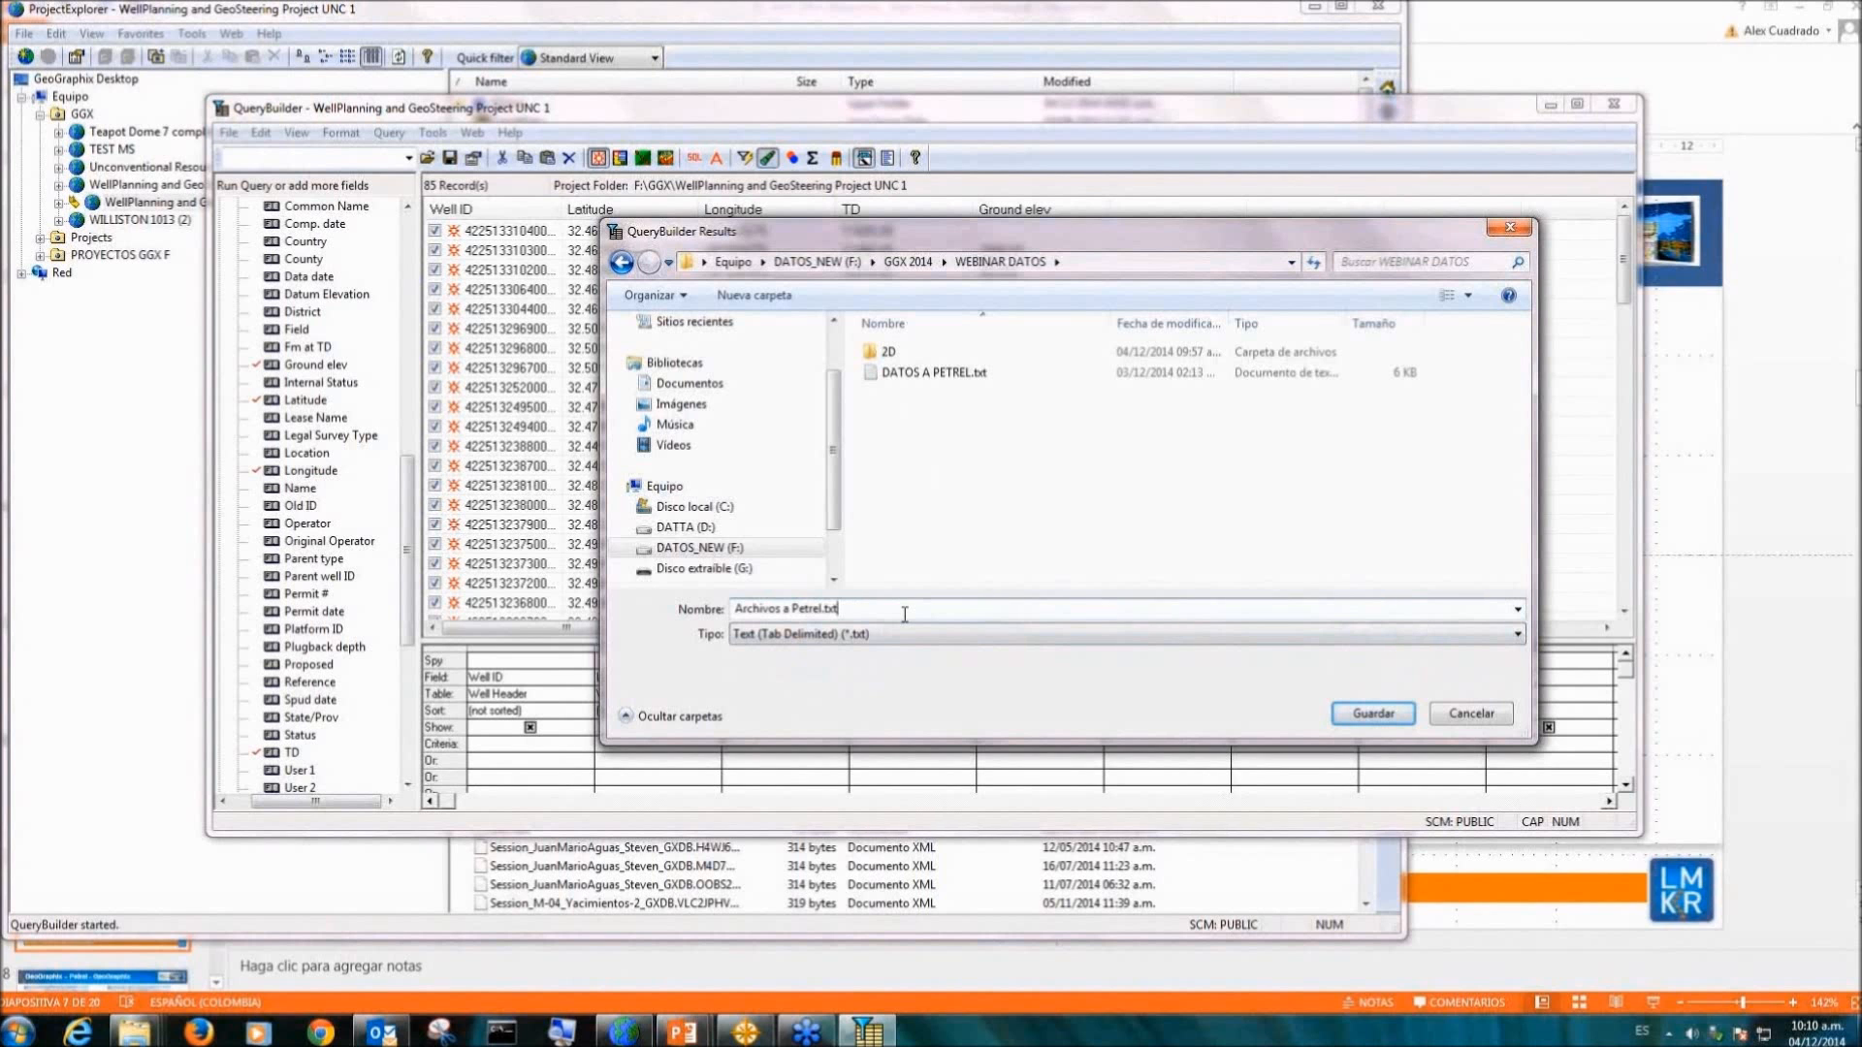
left_click(858, 607)
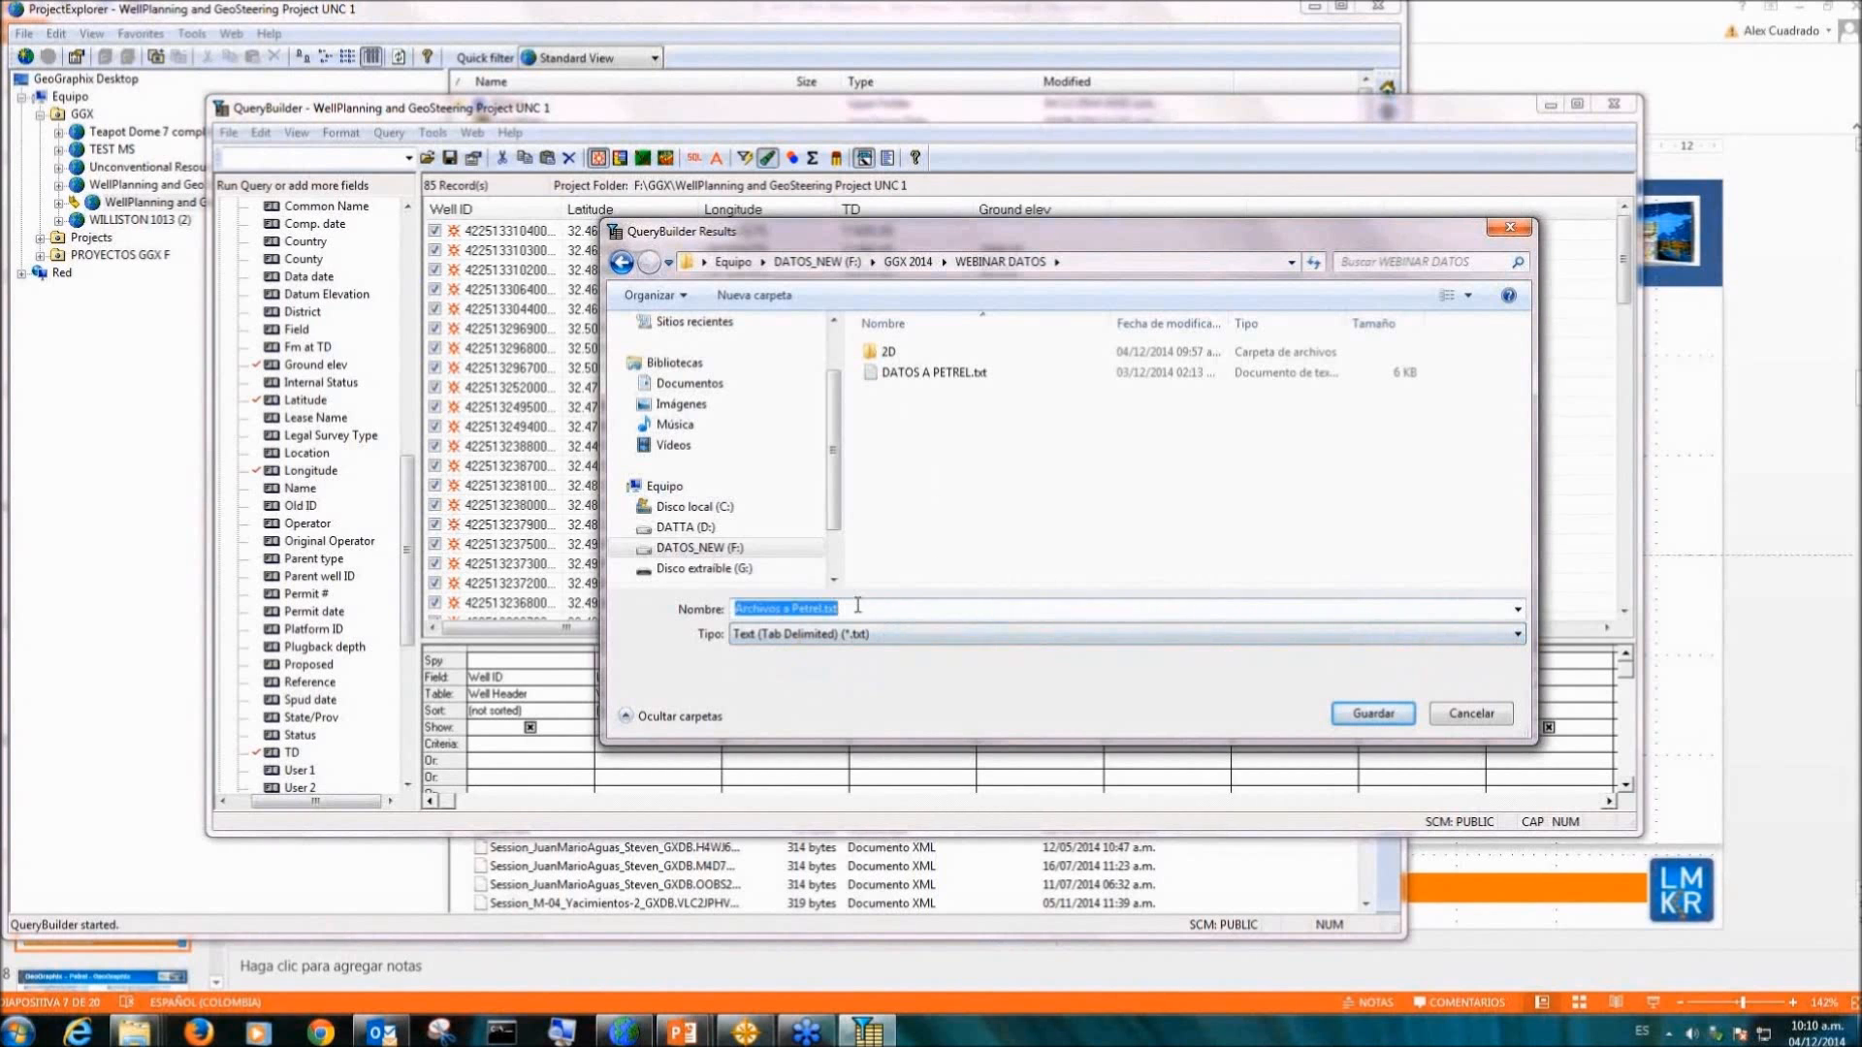
left_click(985, 611)
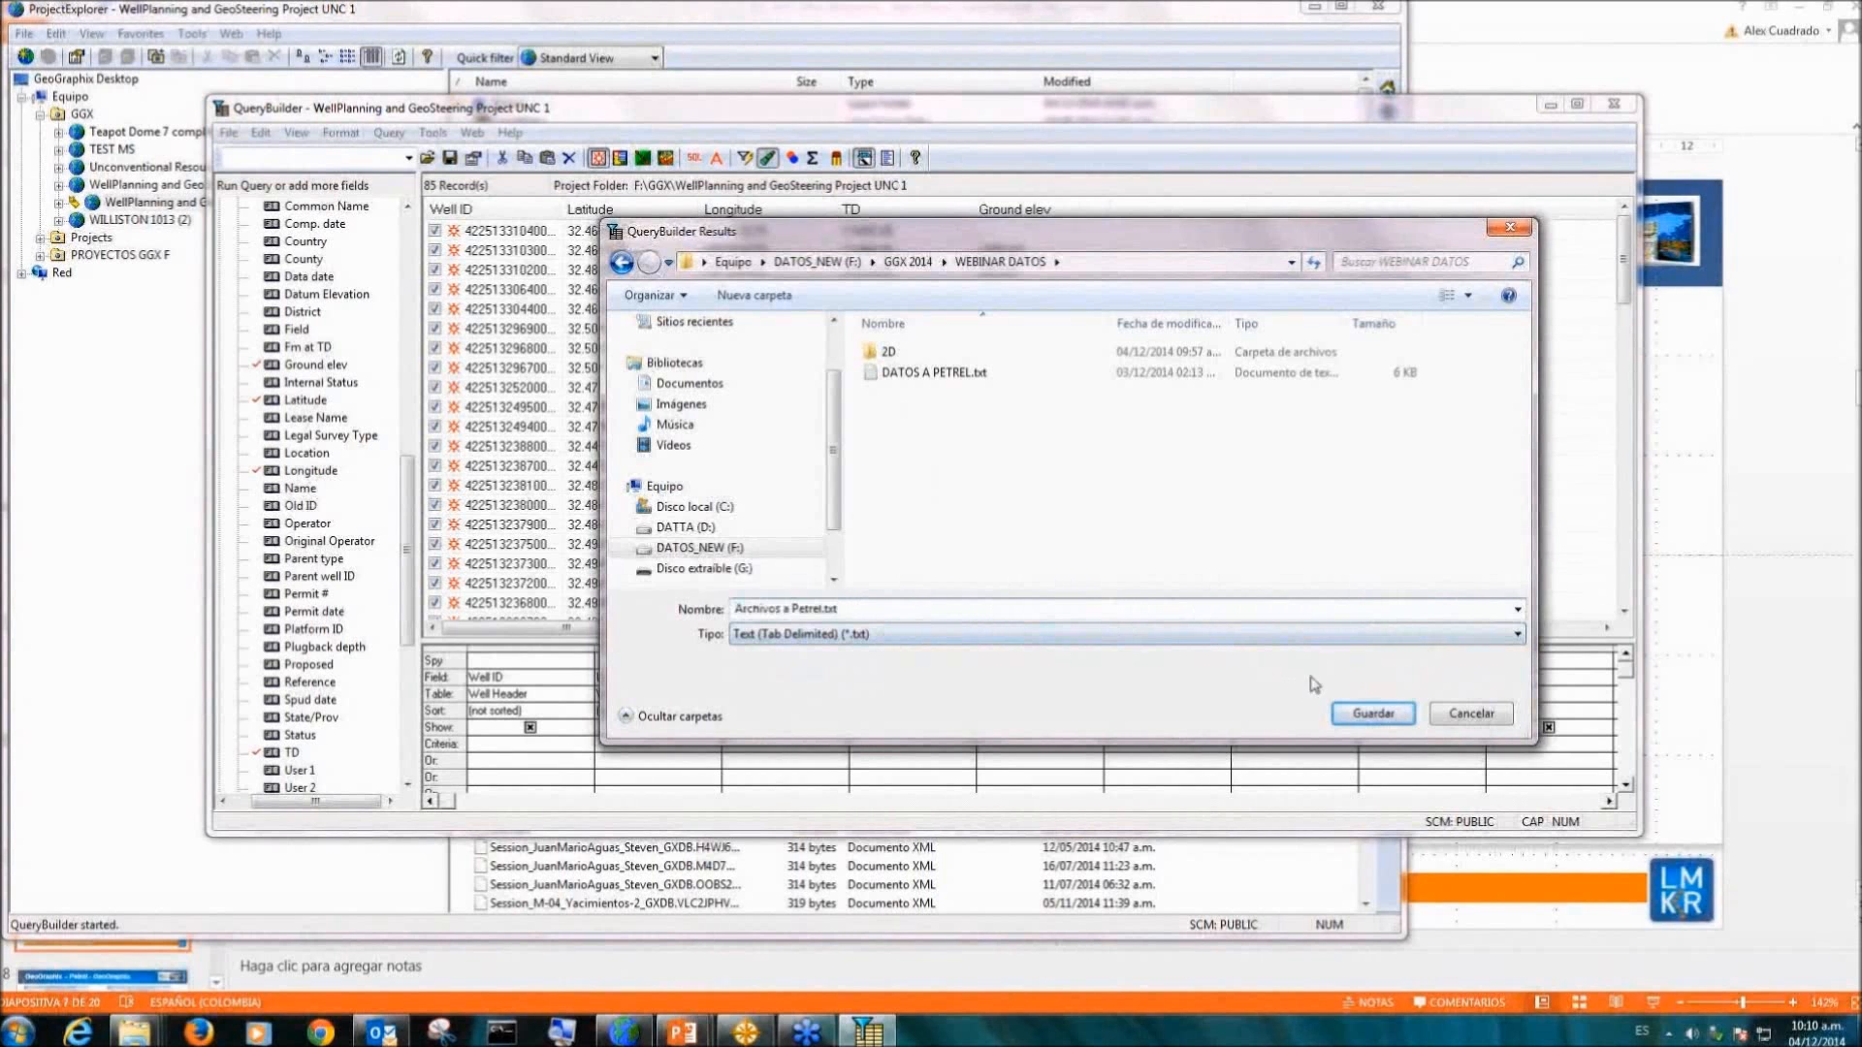
left_click(1372, 714)
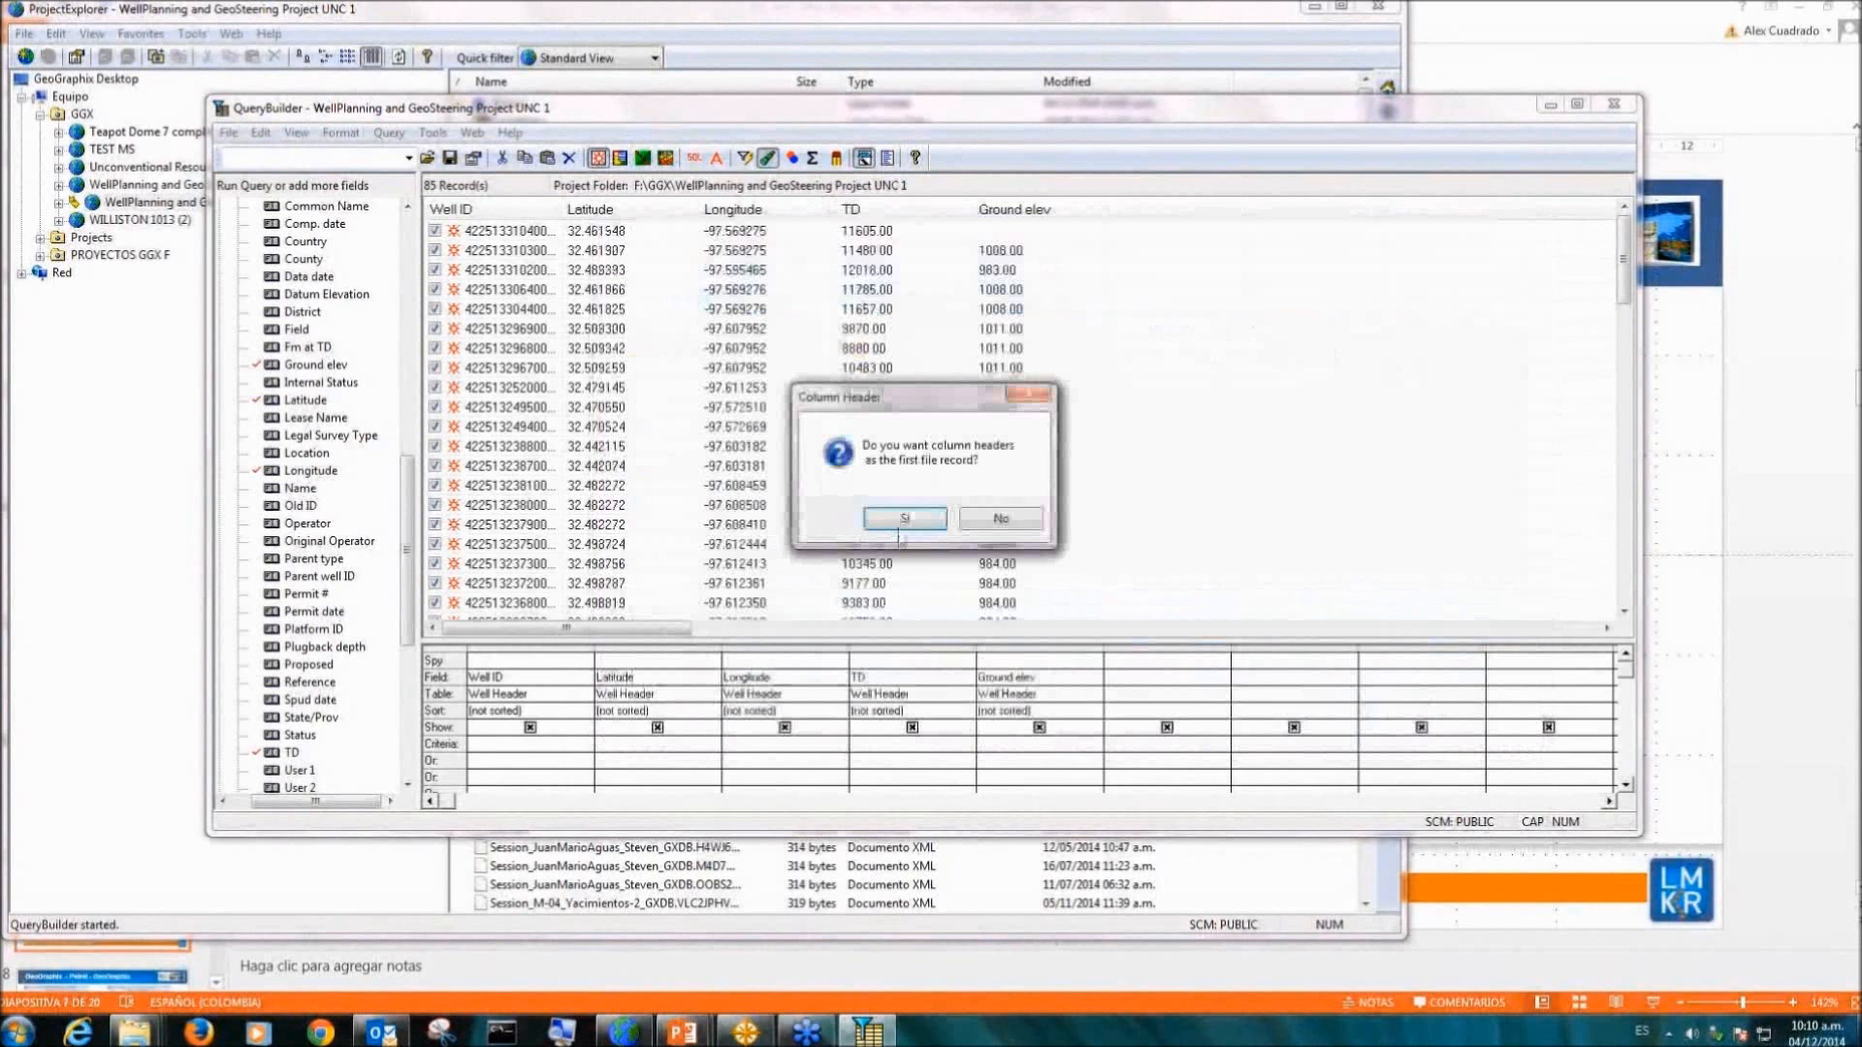
left_click(902, 522)
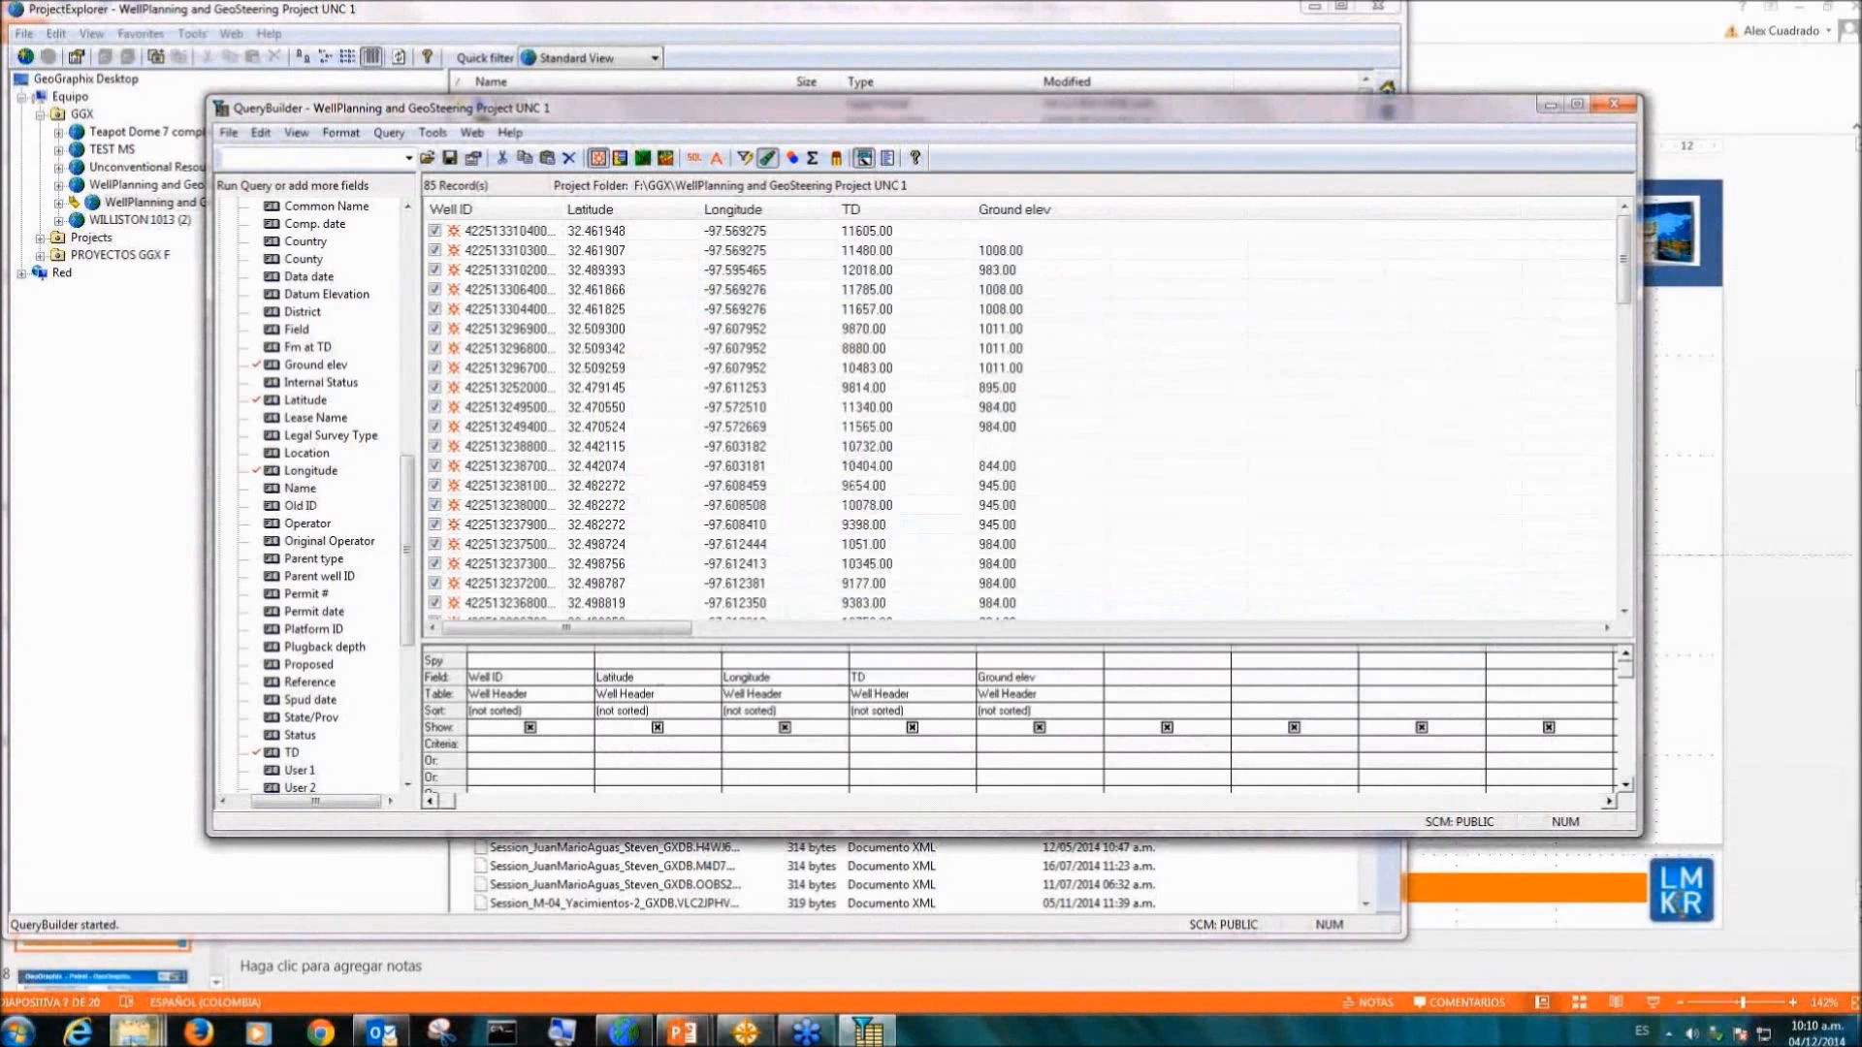
Step: Switch to the file explorer, go to the WEBINAR DATOS folder and open Archivos a Petrel.txt
mouse_move(136, 1031)
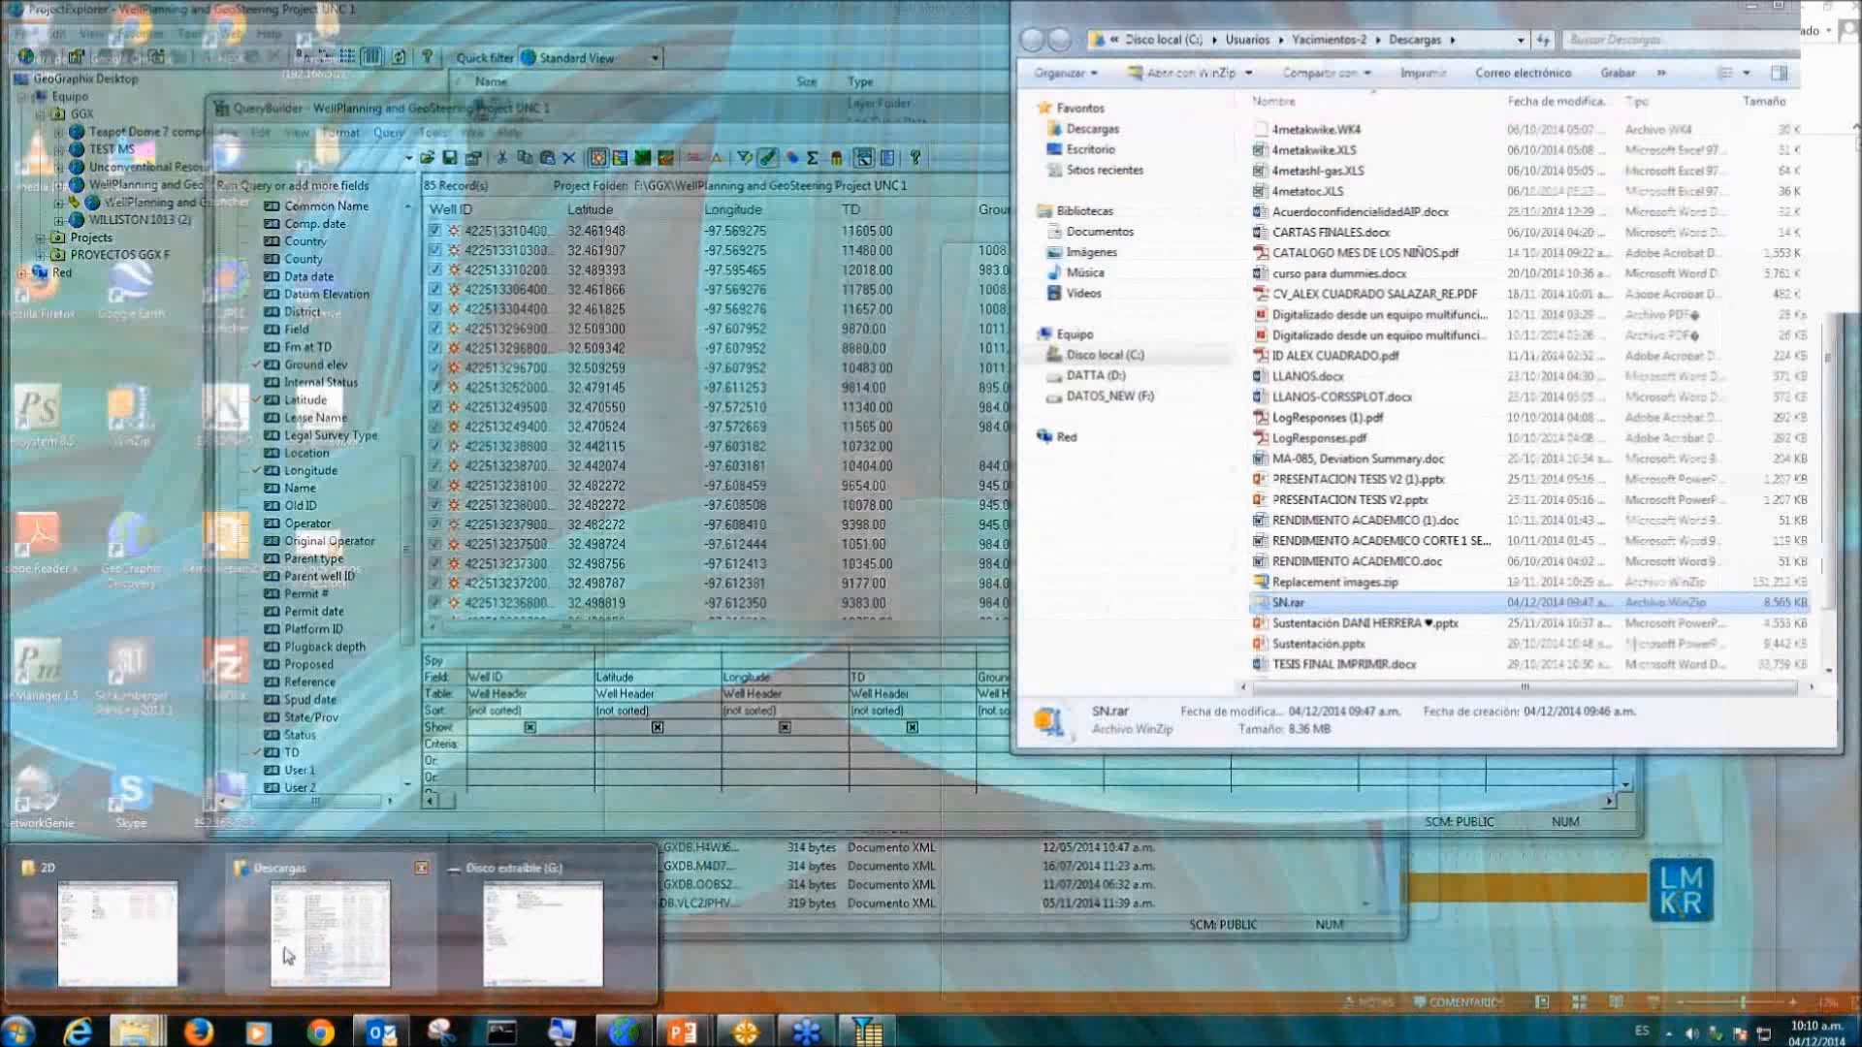
left_click(117, 933)
left_click(625, 205)
left_click(1039, 640)
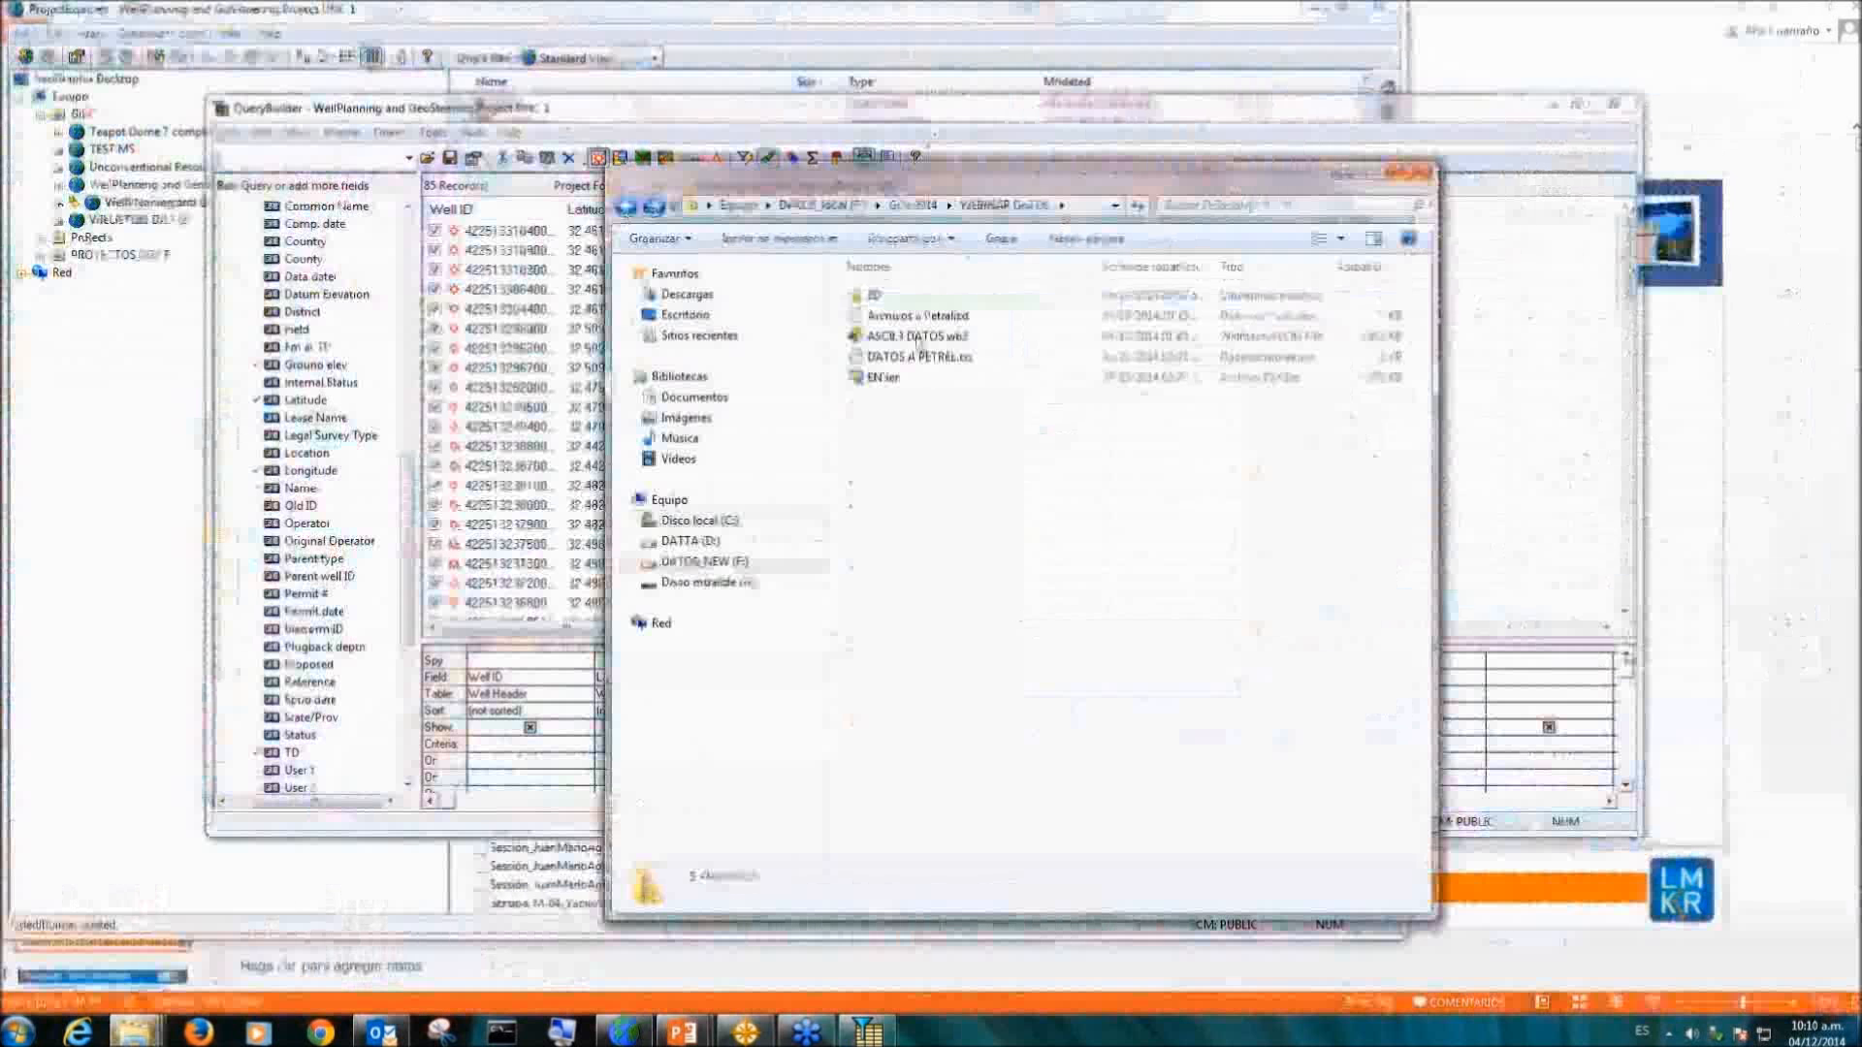
left_click(916, 316)
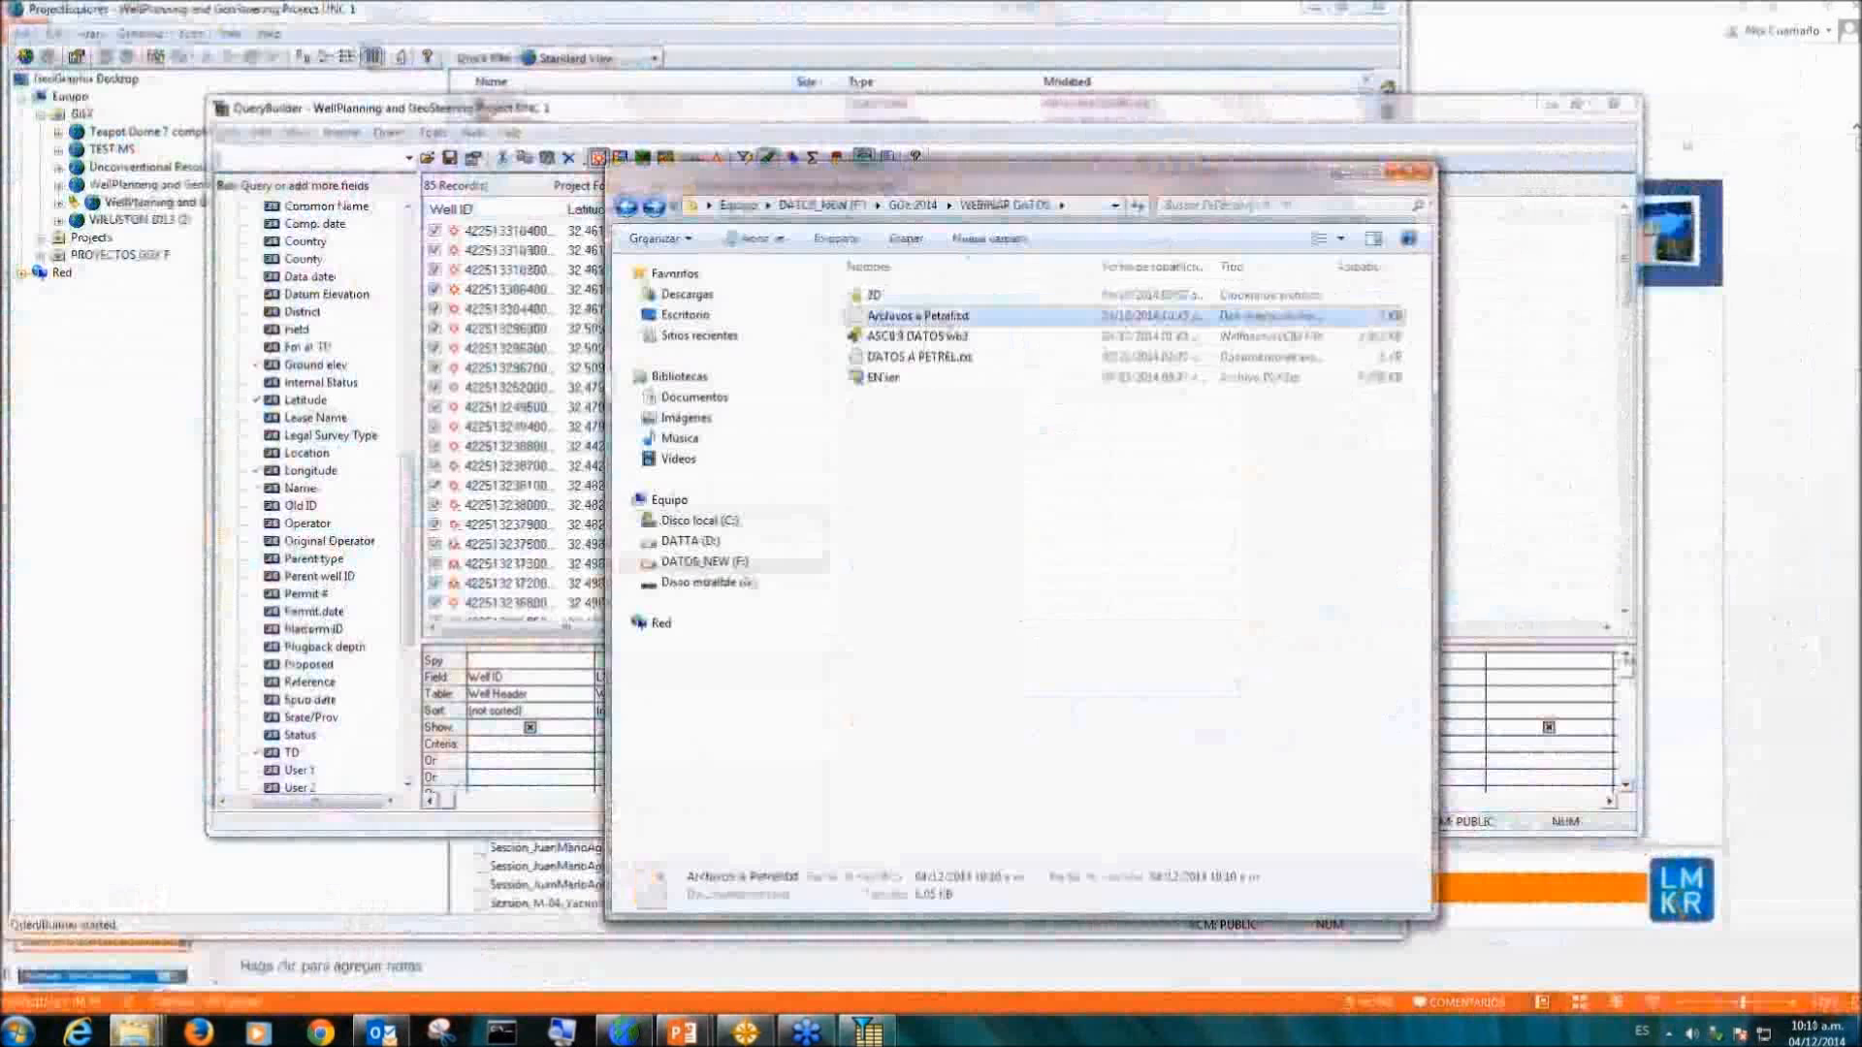
right_click(932, 323)
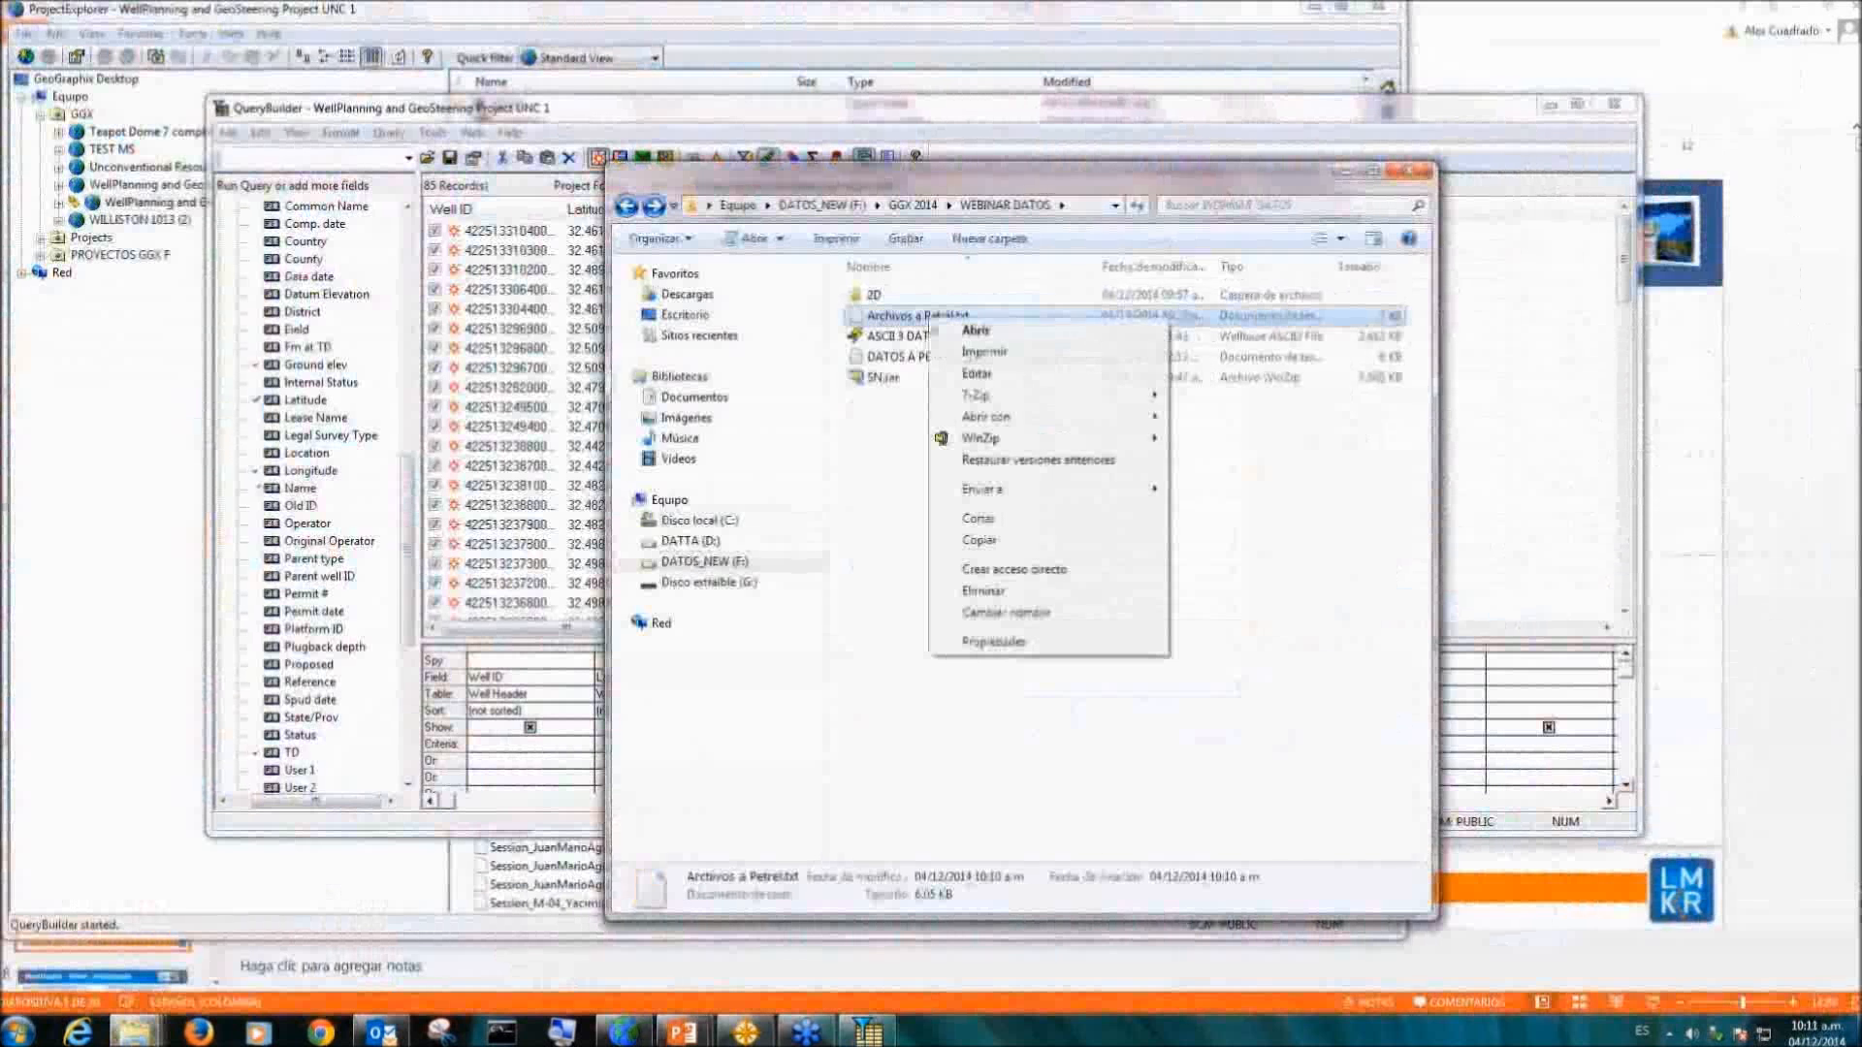
left_click(977, 331)
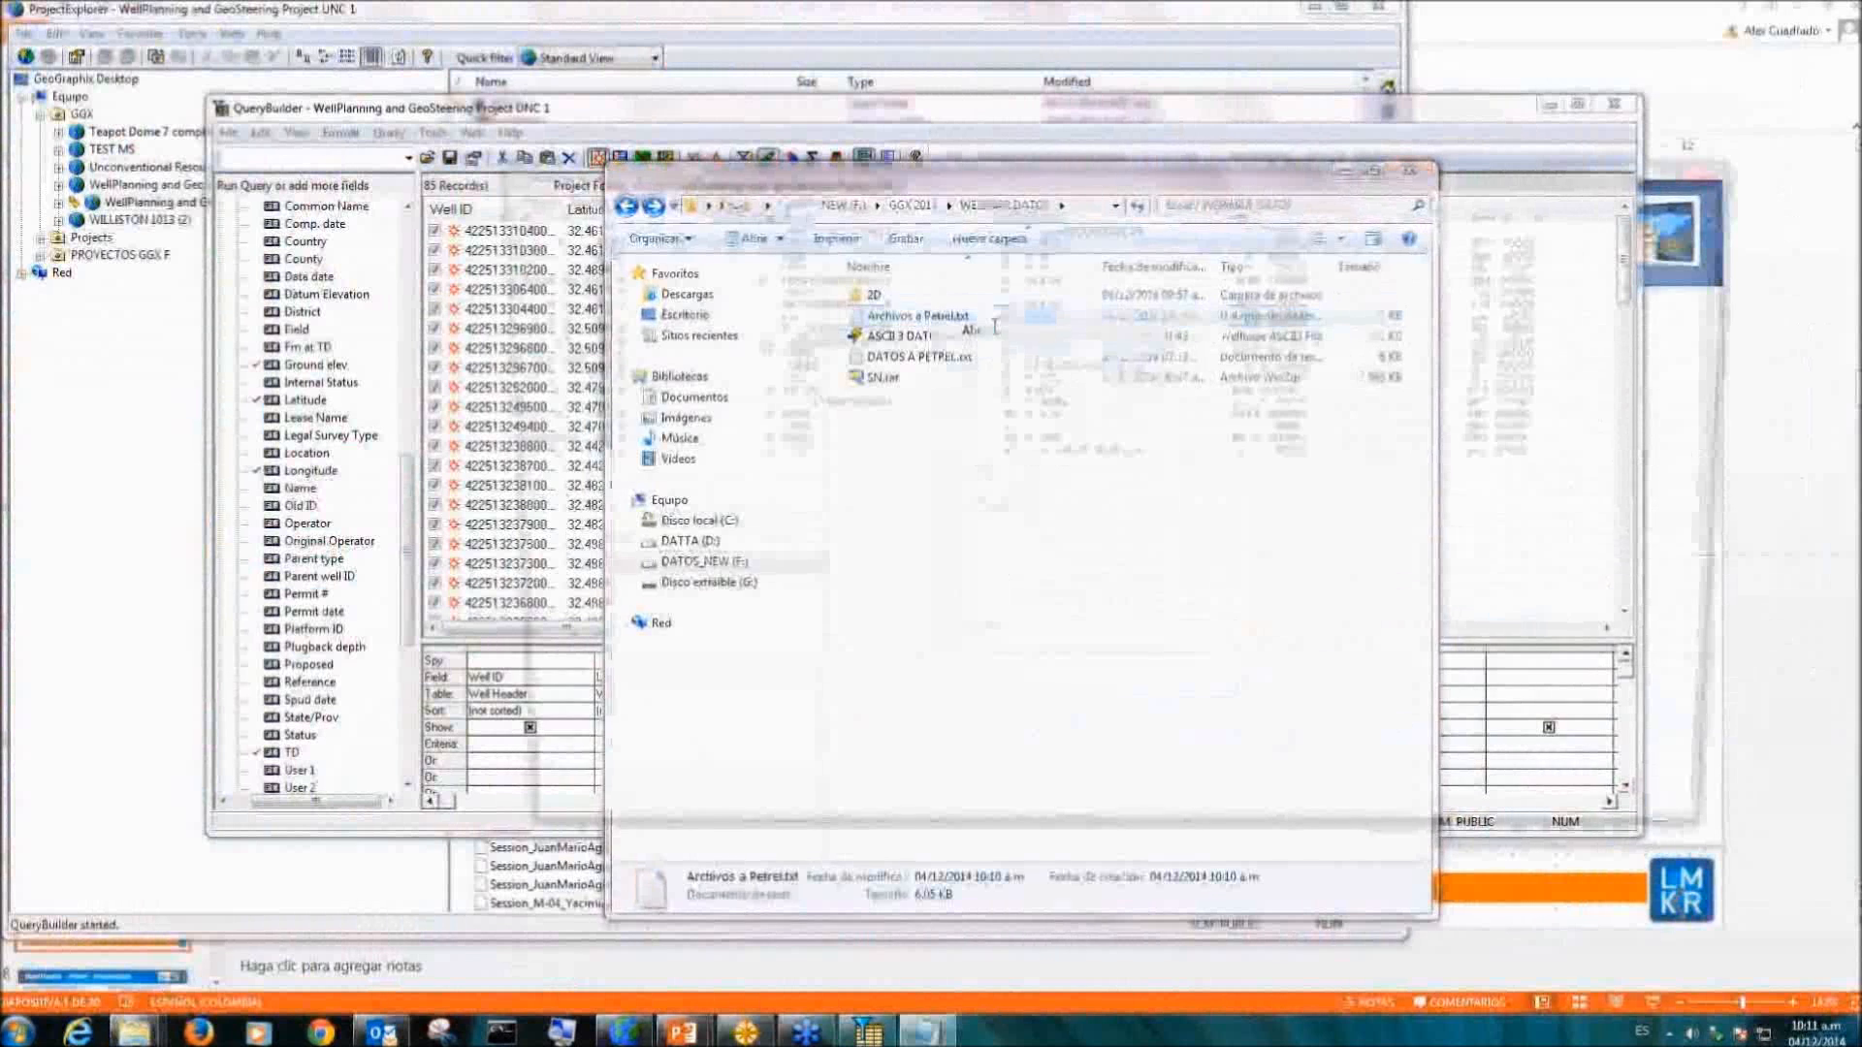
Step: Shrink and reposition the Notepad window, and examine the exported well columns through to Ground Elev
left_click_drag(932, 171, 753, 367)
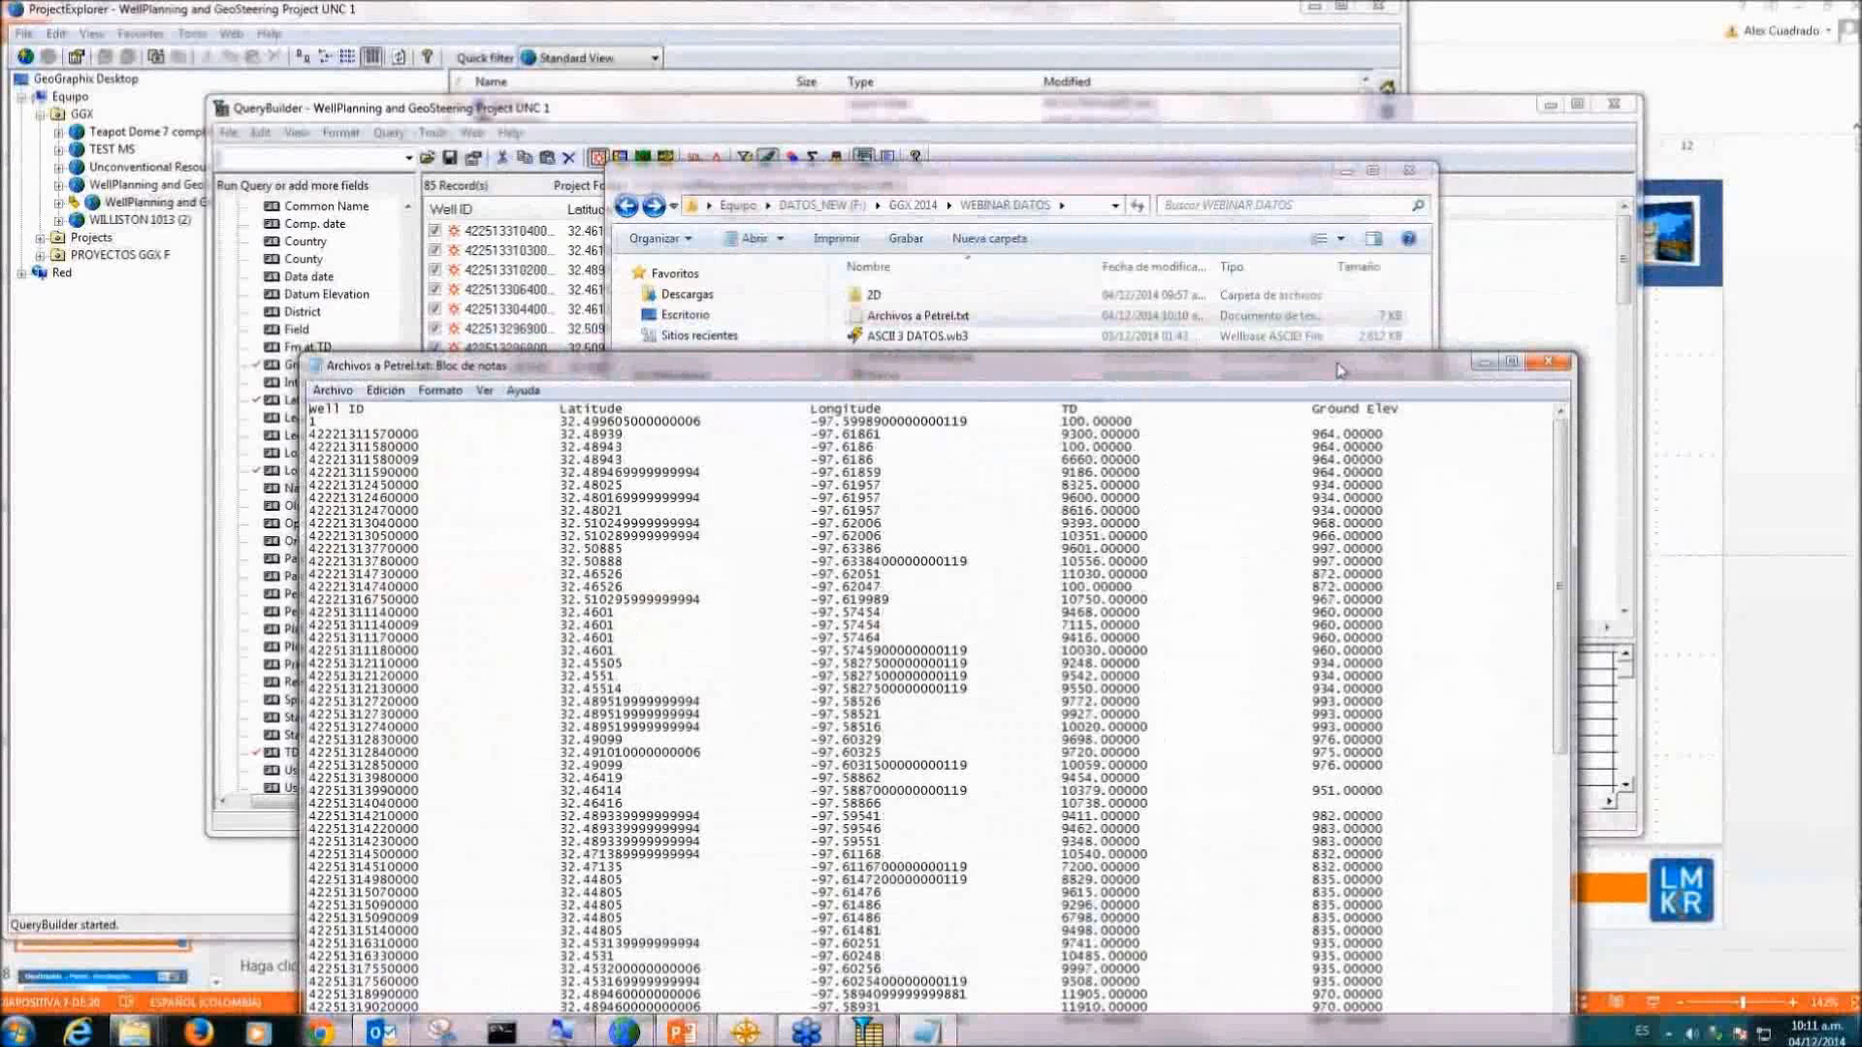
left_click_drag(1336, 353, 1327, 121)
left_click_drag(1562, 291, 1141, 310)
left_click_drag(545, 816, 750, 810)
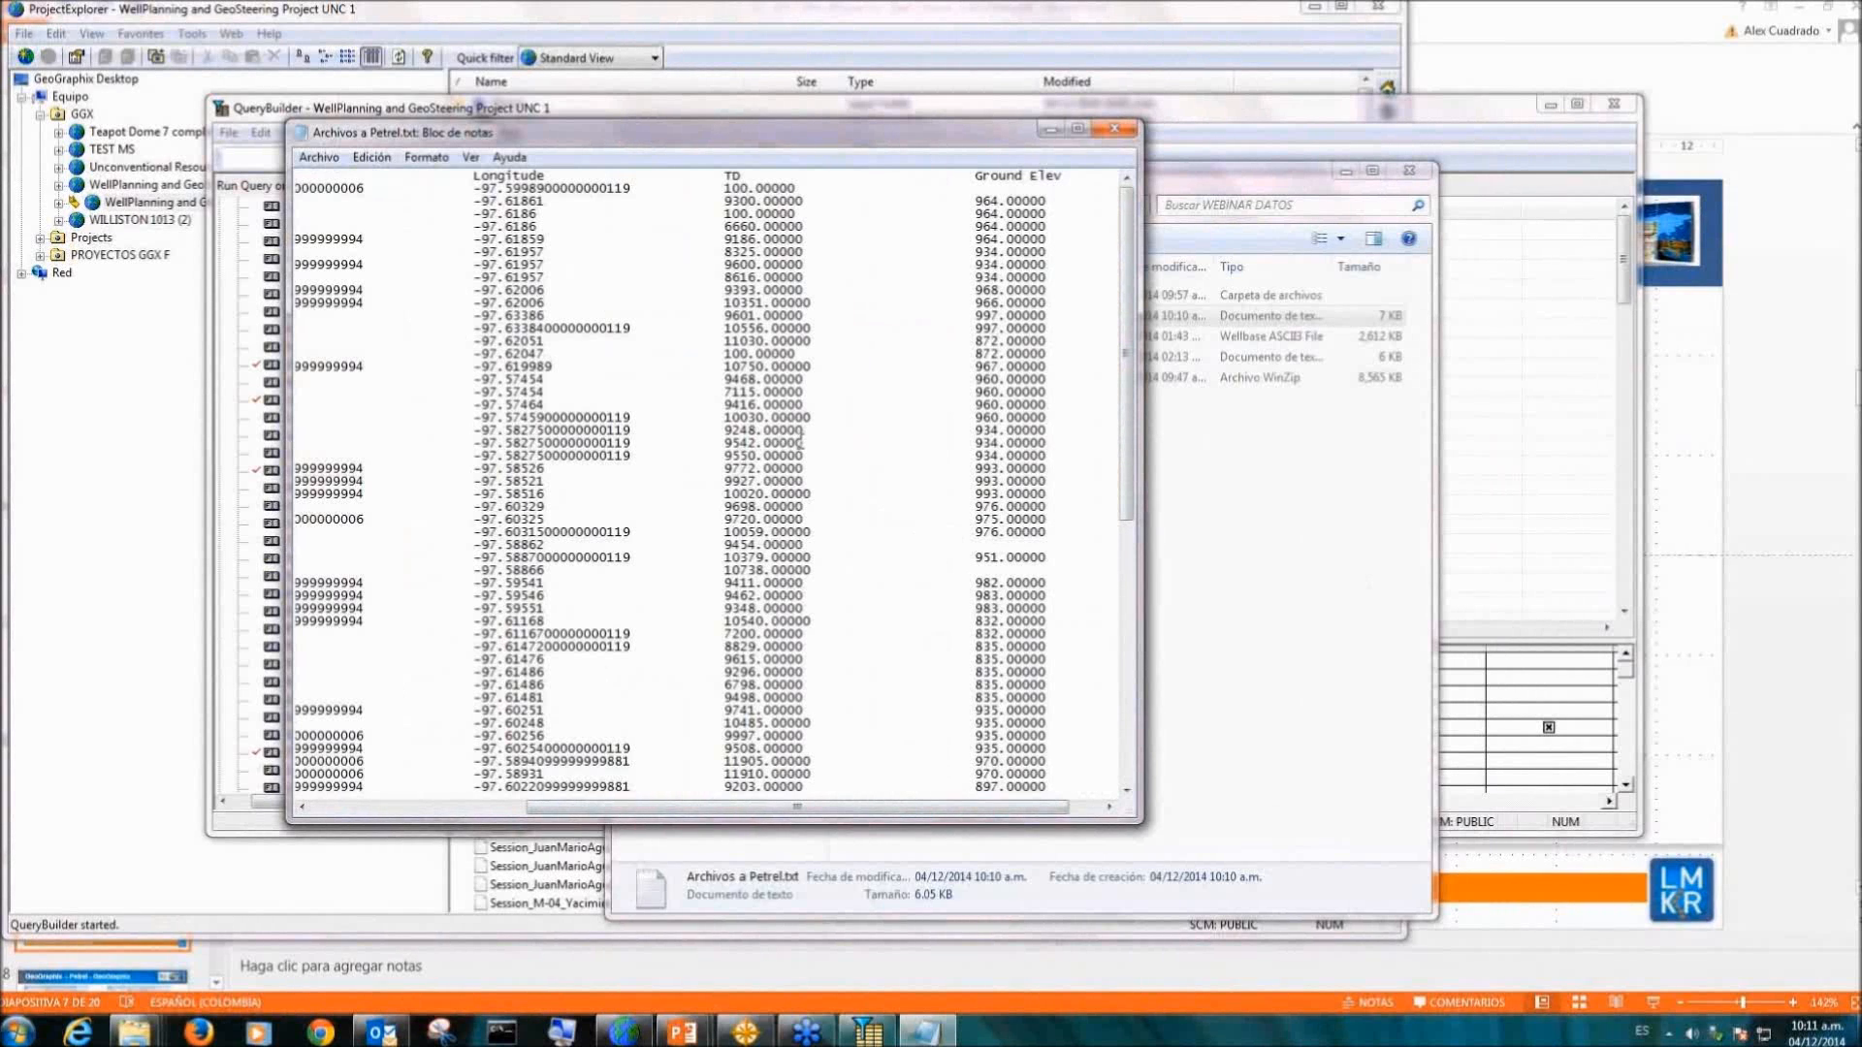
Step: Switch back to the PowerPoint presentation and start the slide show from slide 7, GeoGraphix – Petrel - GeoGraphix
left_click(714, 18)
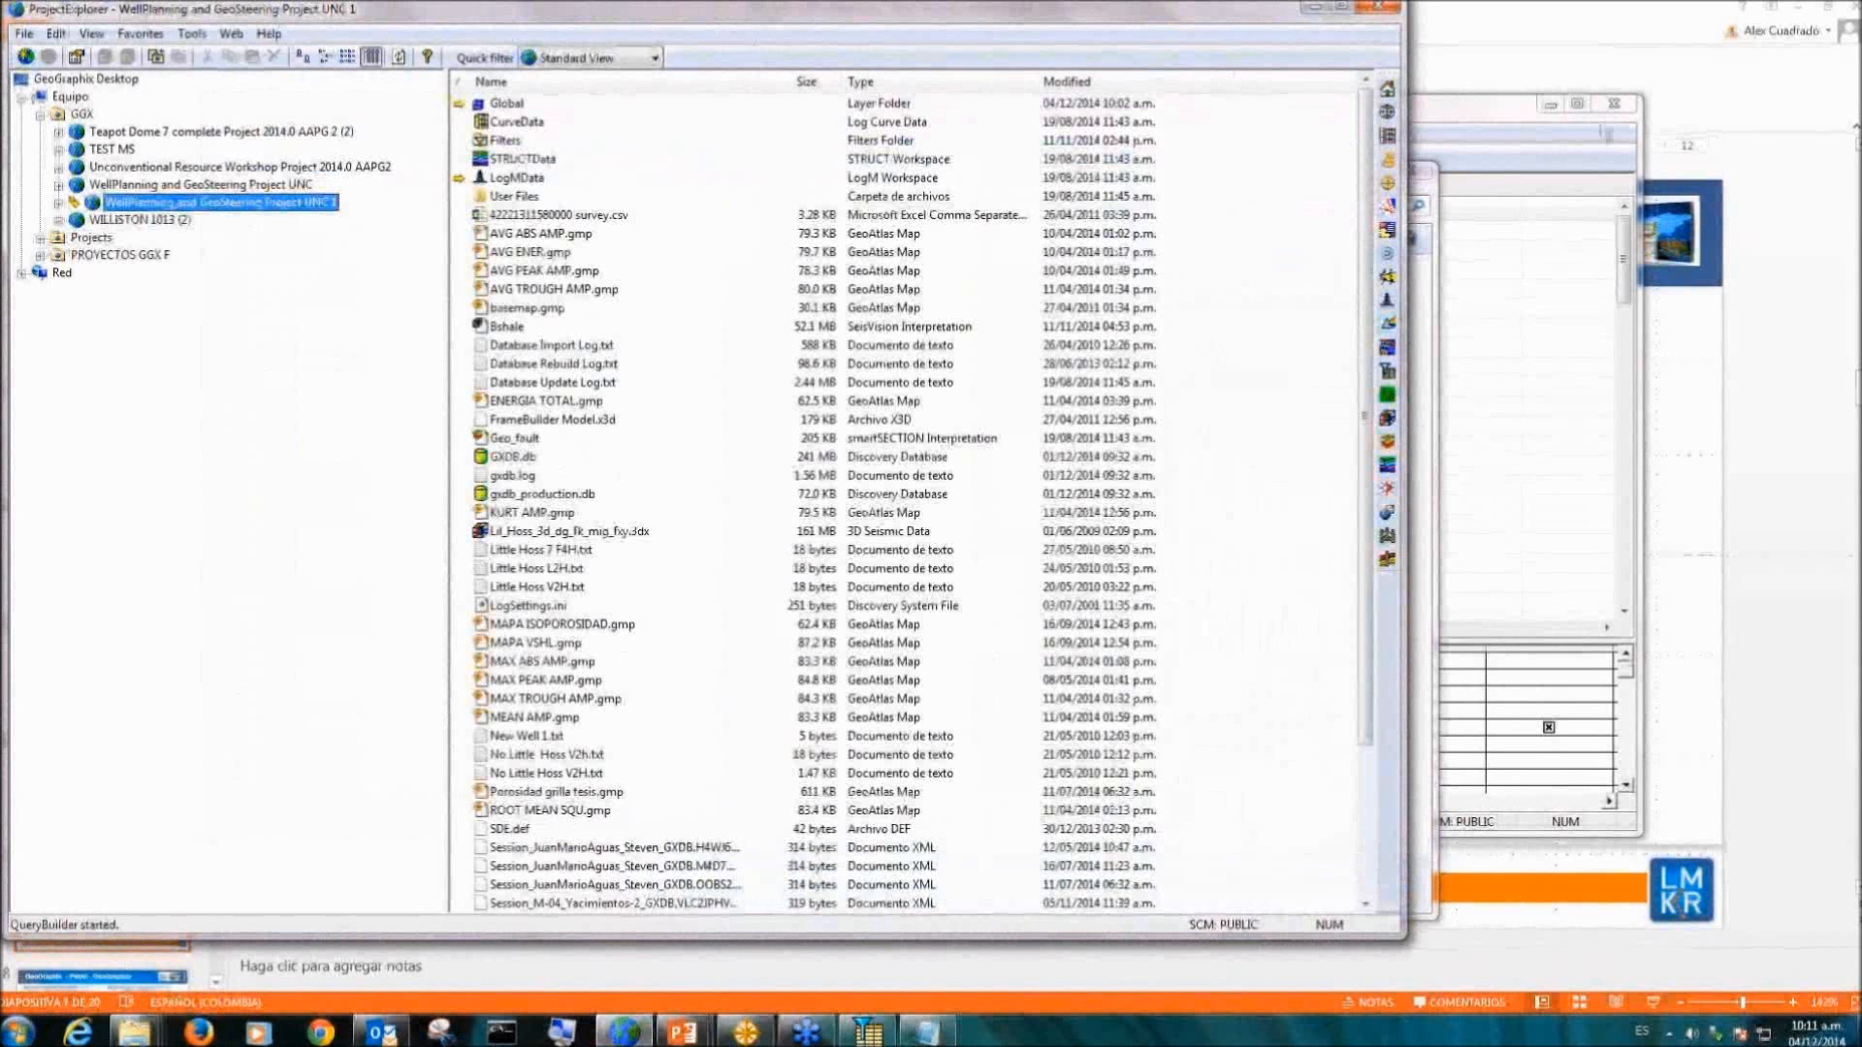
left_click(1777, 378)
left_click(1654, 1005)
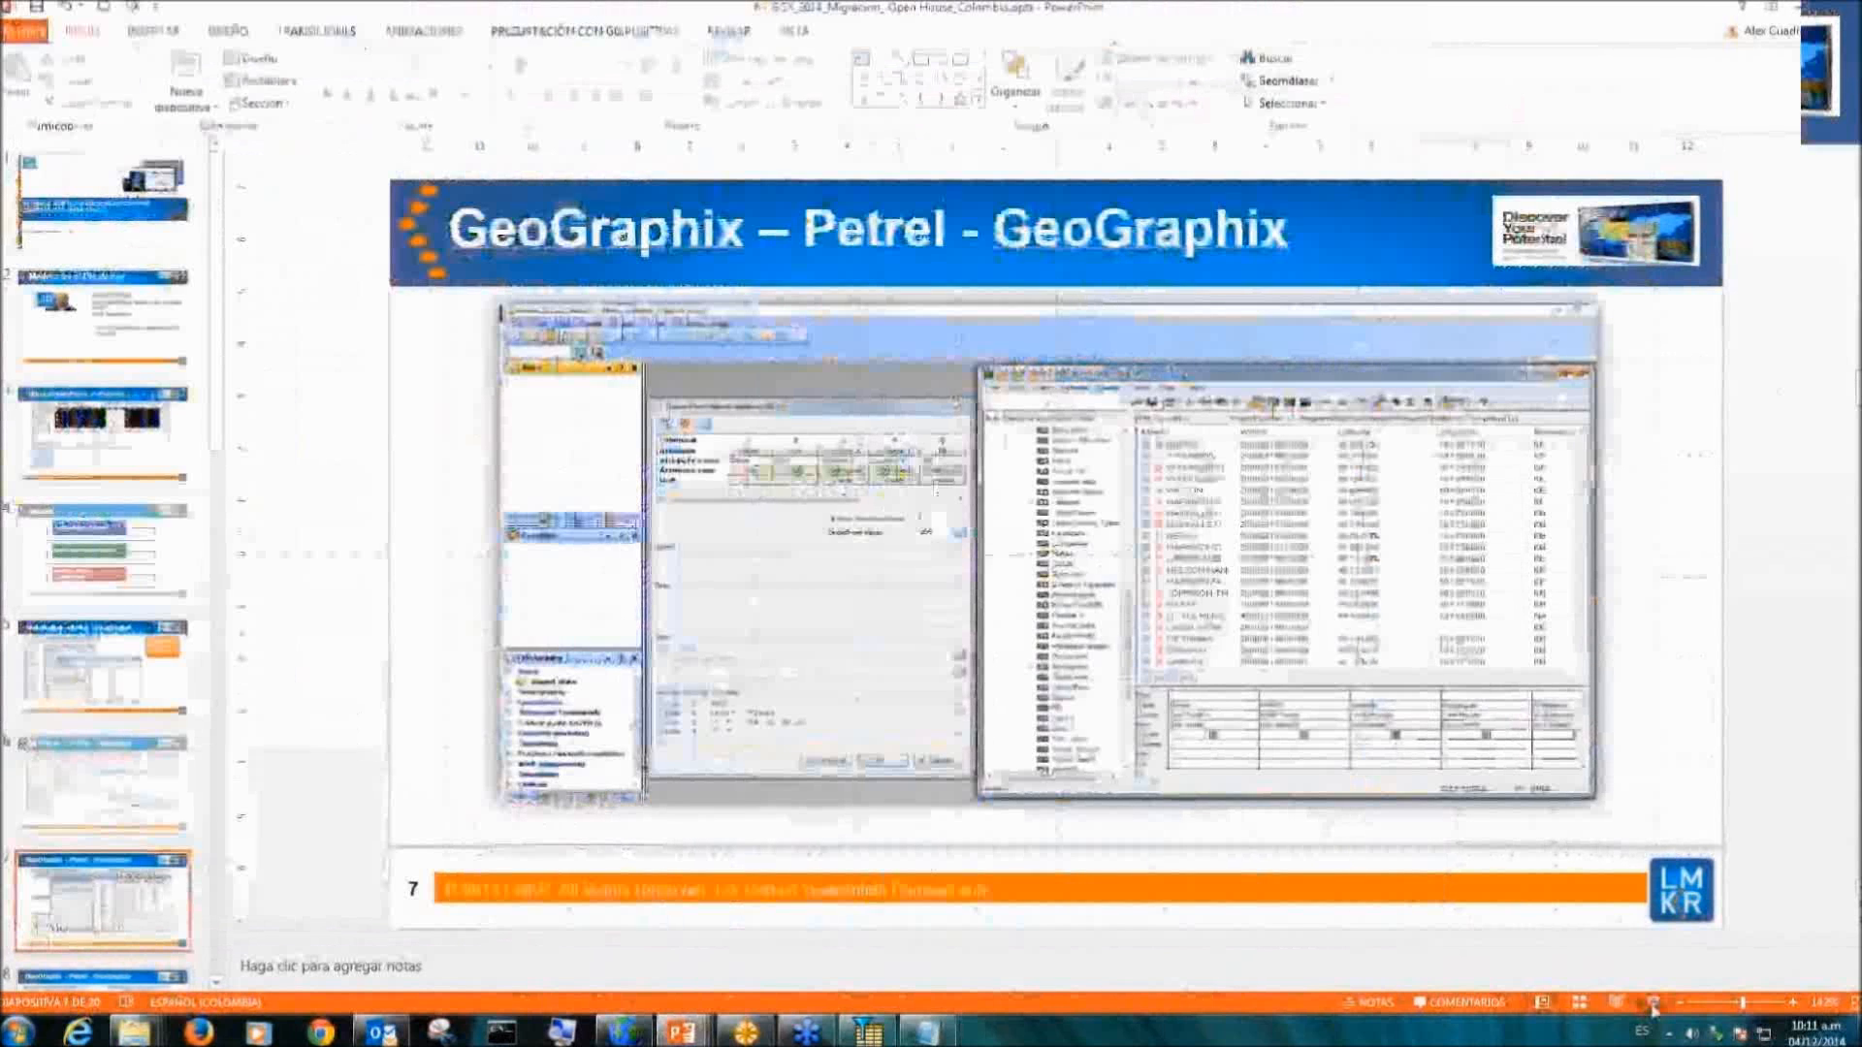
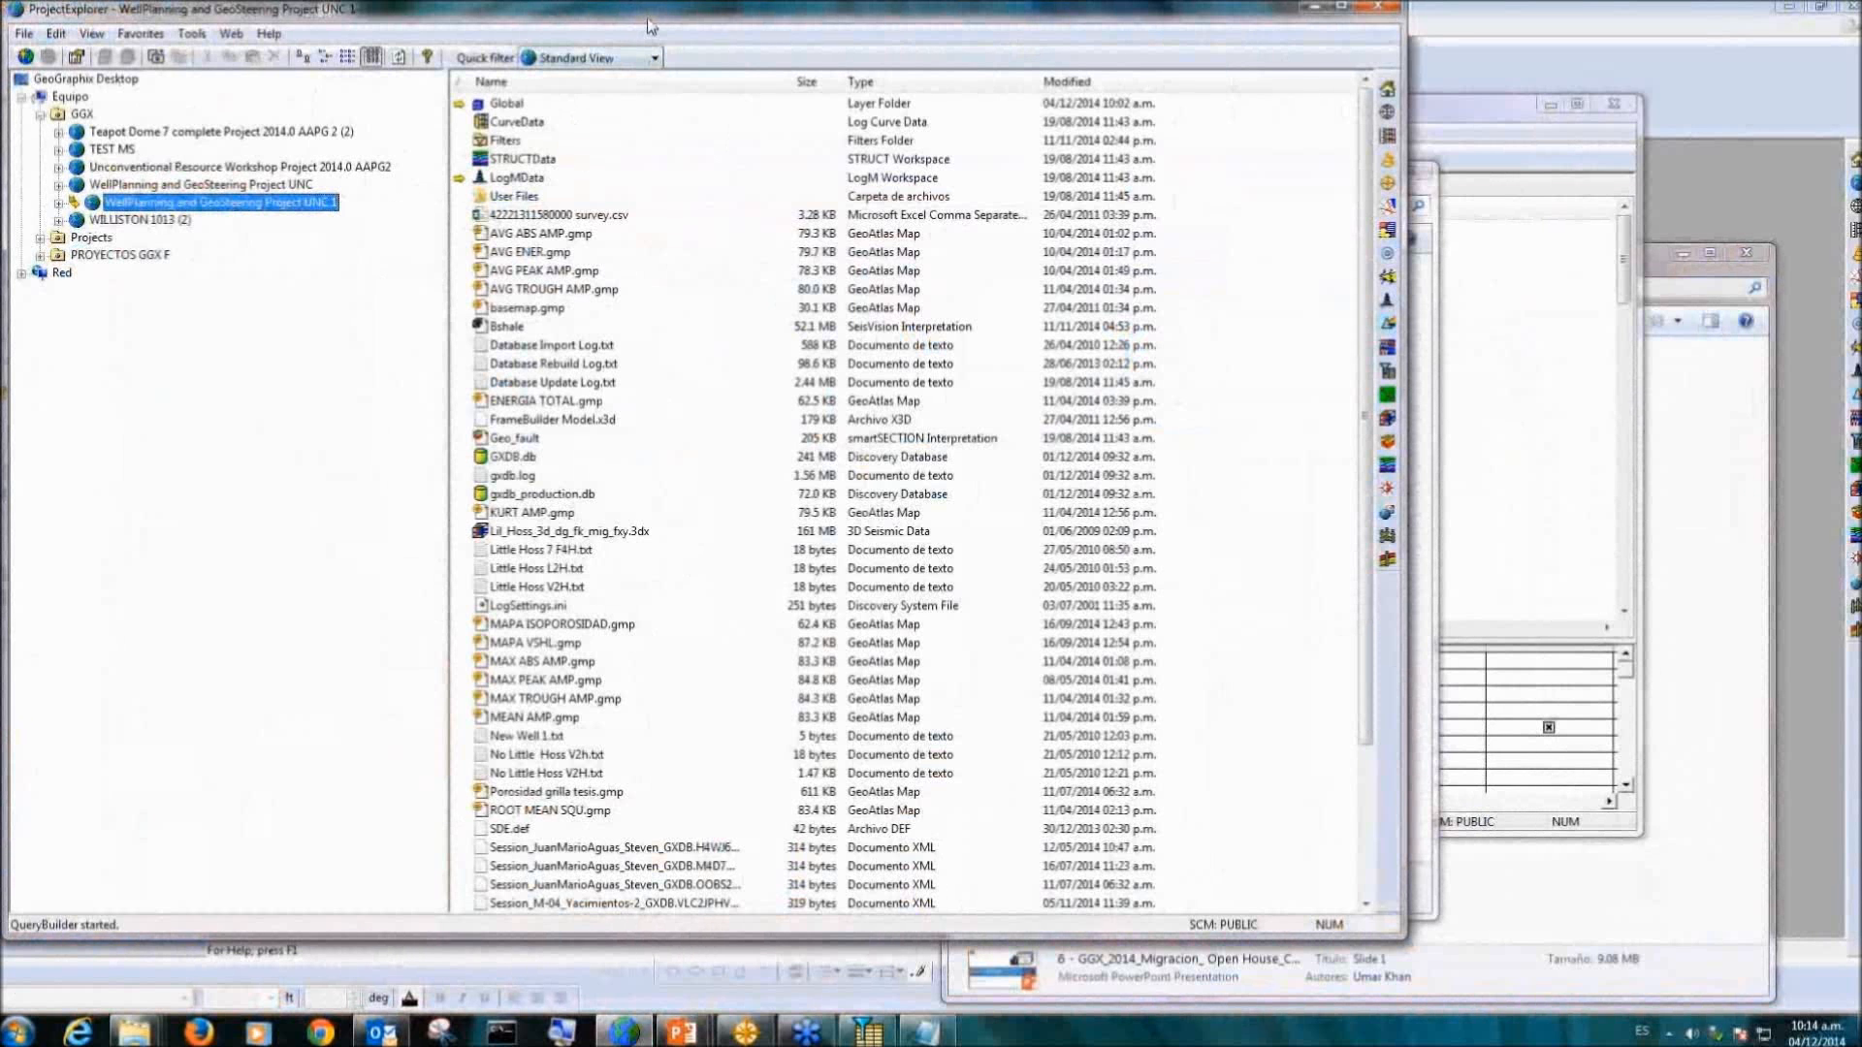
left_click_drag(620, 17, 639, 23)
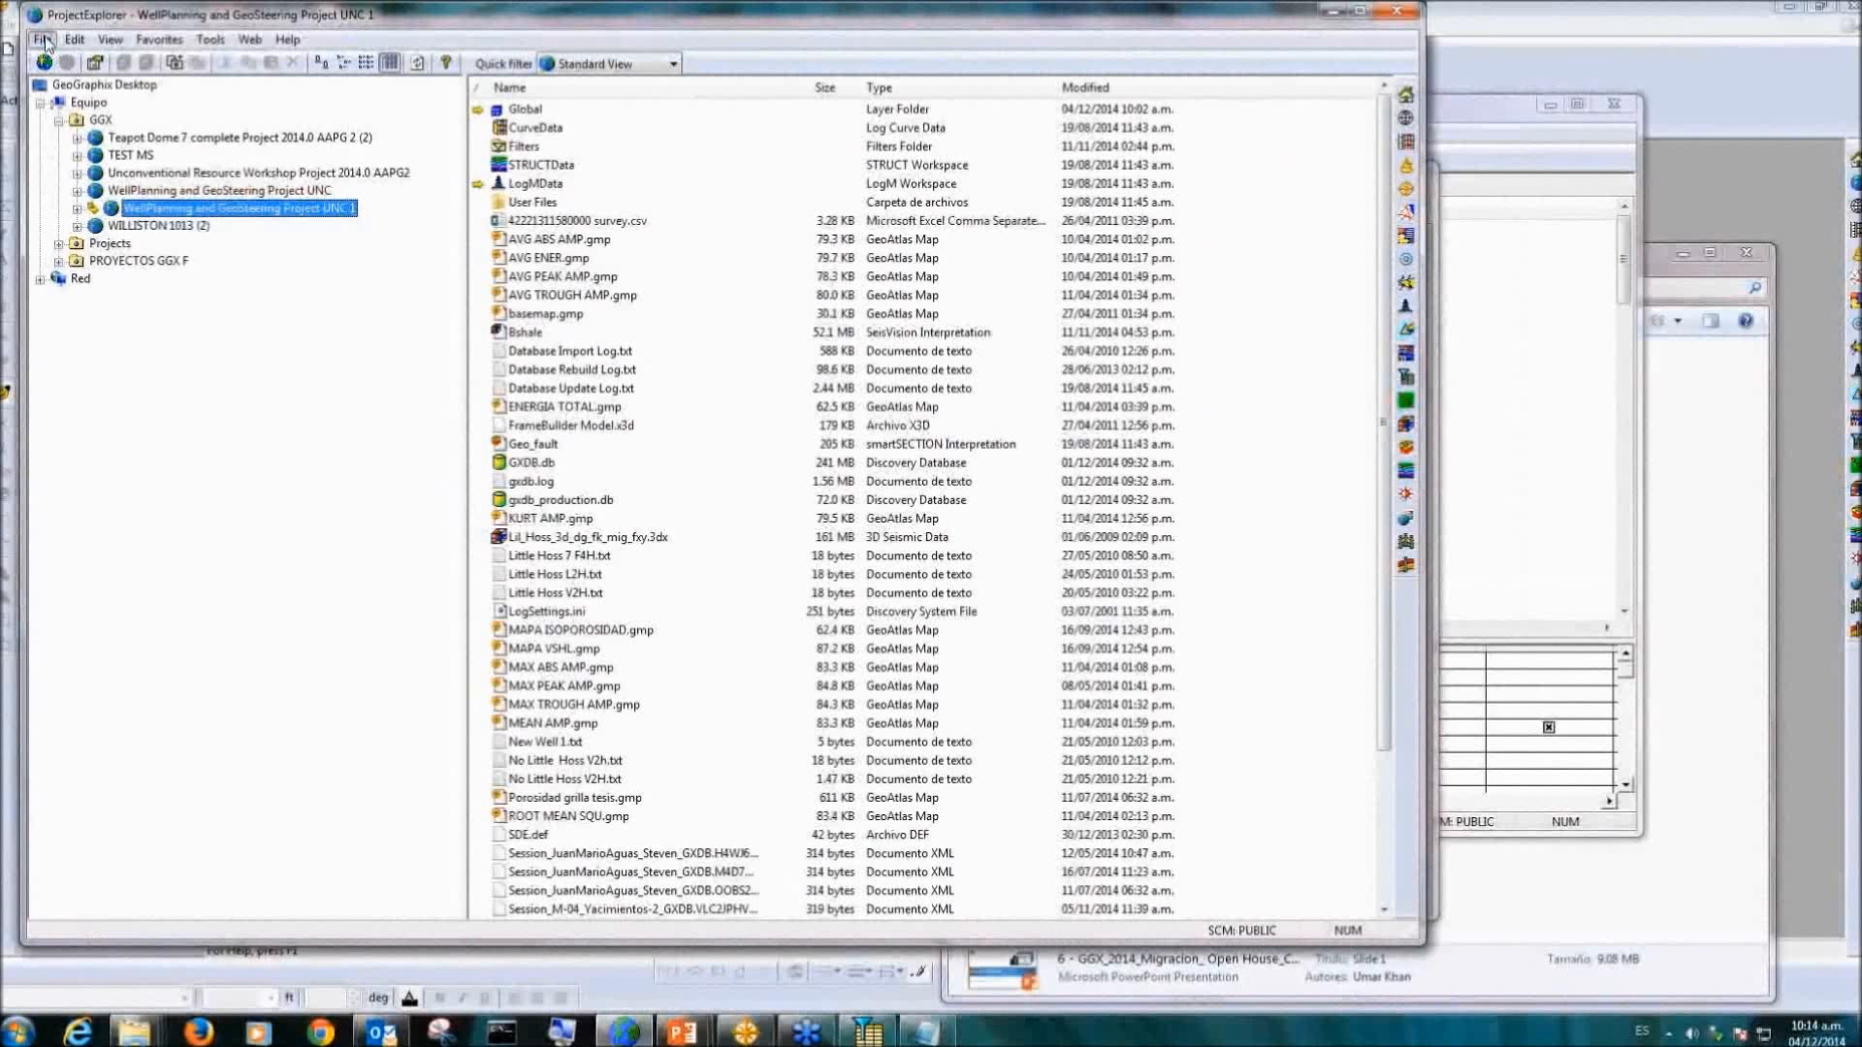
Step: Review the project's well export formats and locate the database files GXDB.db and gxdb_production.db in the project listing
left_click(44, 40)
mouse_move(81, 141)
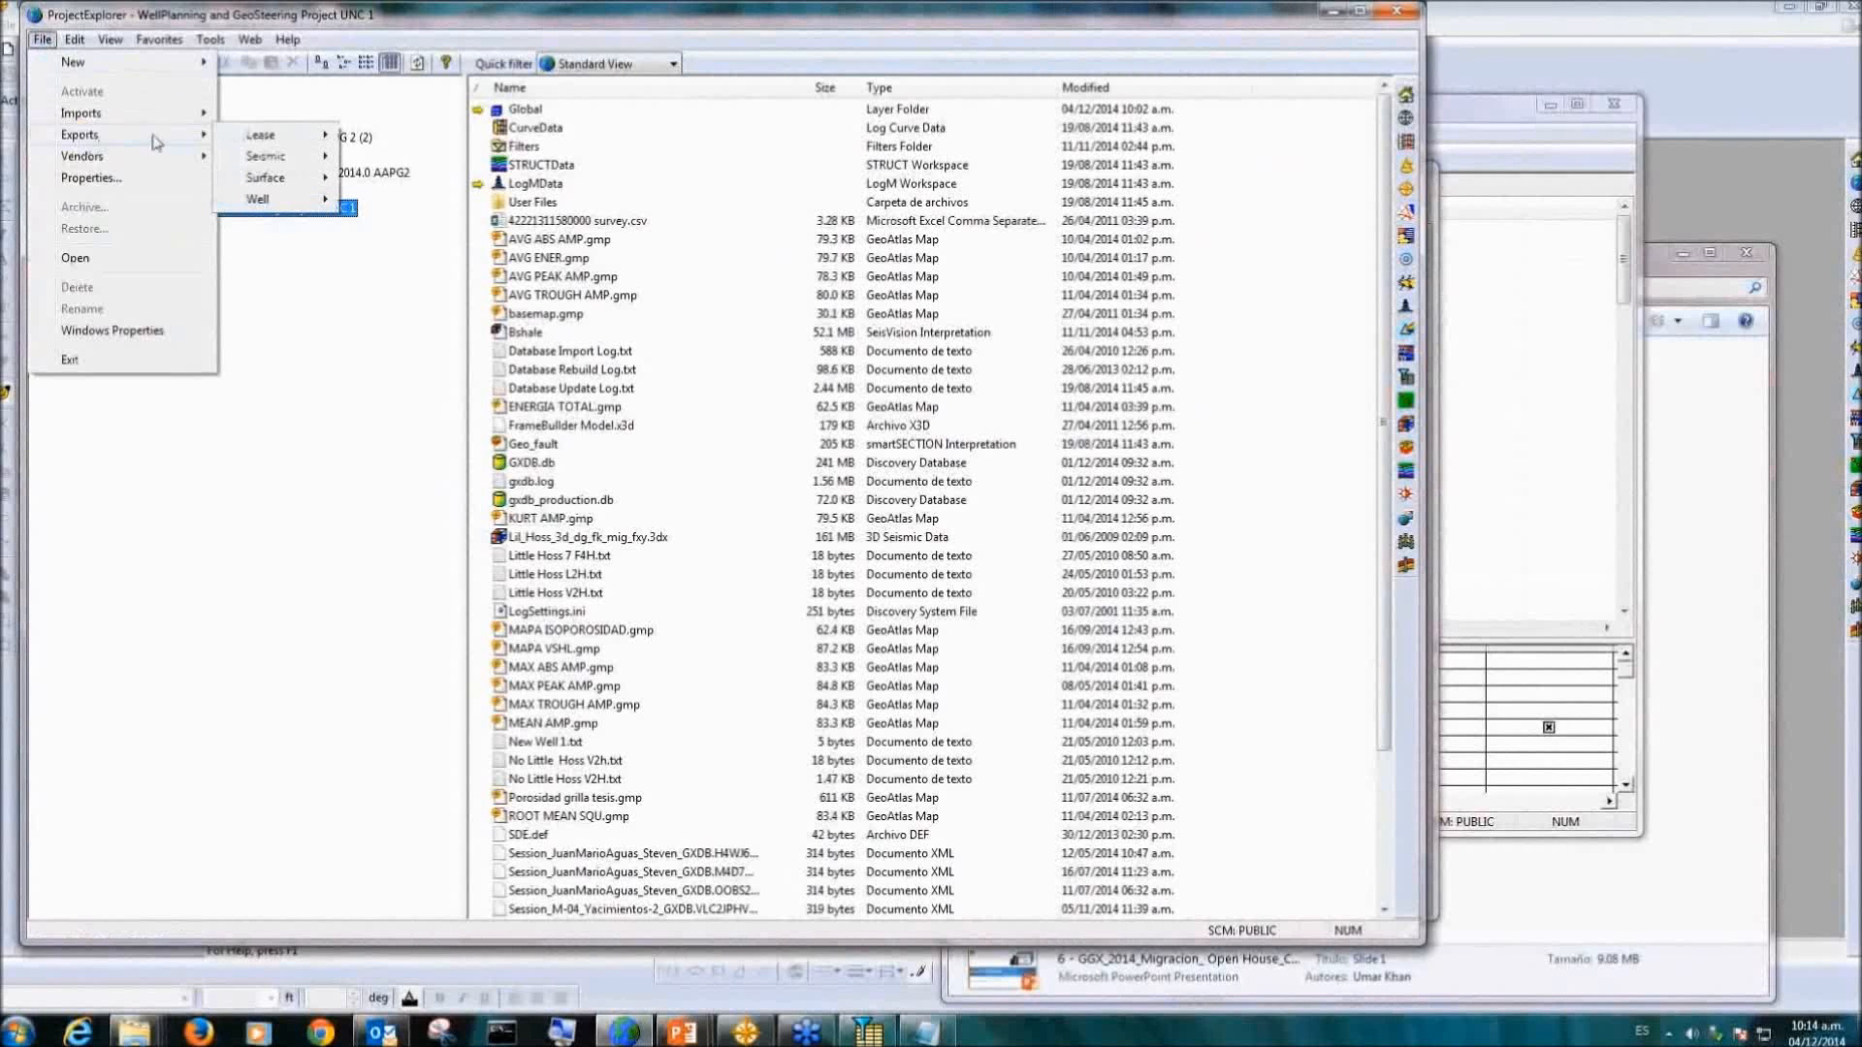
mouse_move(286, 201)
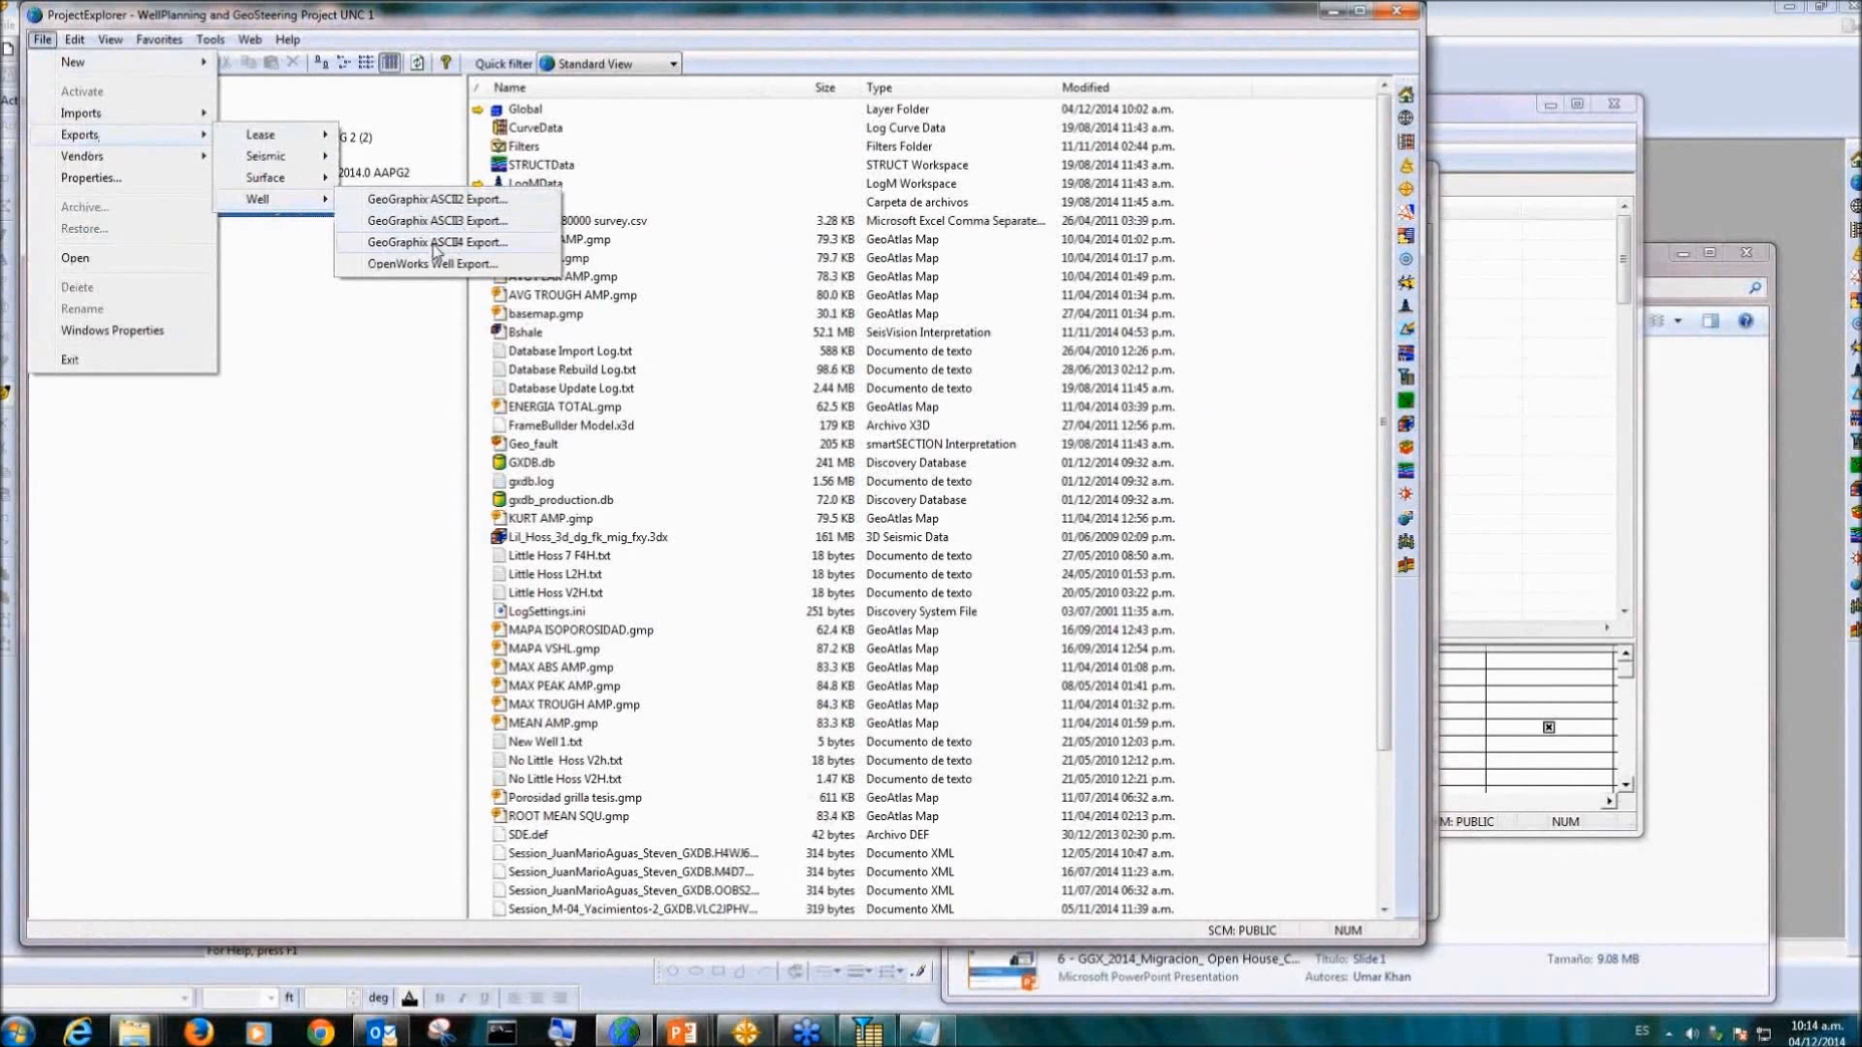
left_click(683, 463)
left_click(230, 210)
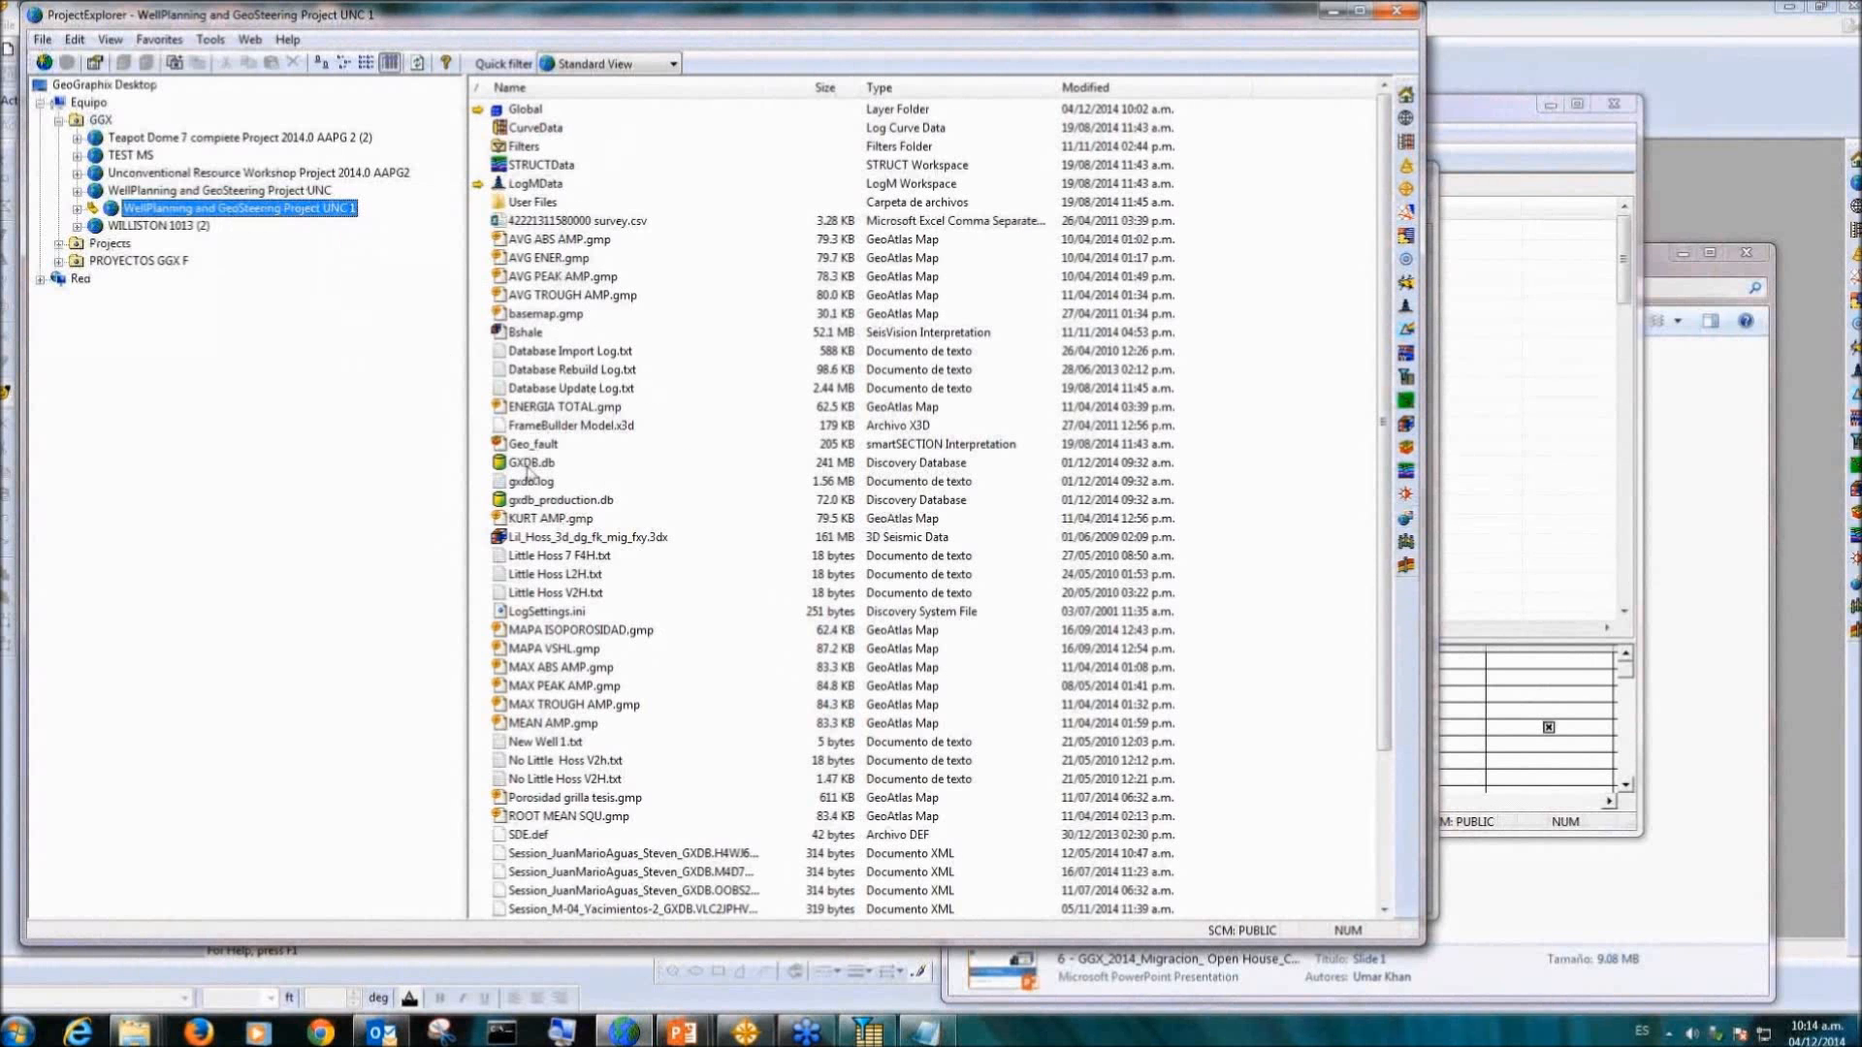
left_click(530, 463)
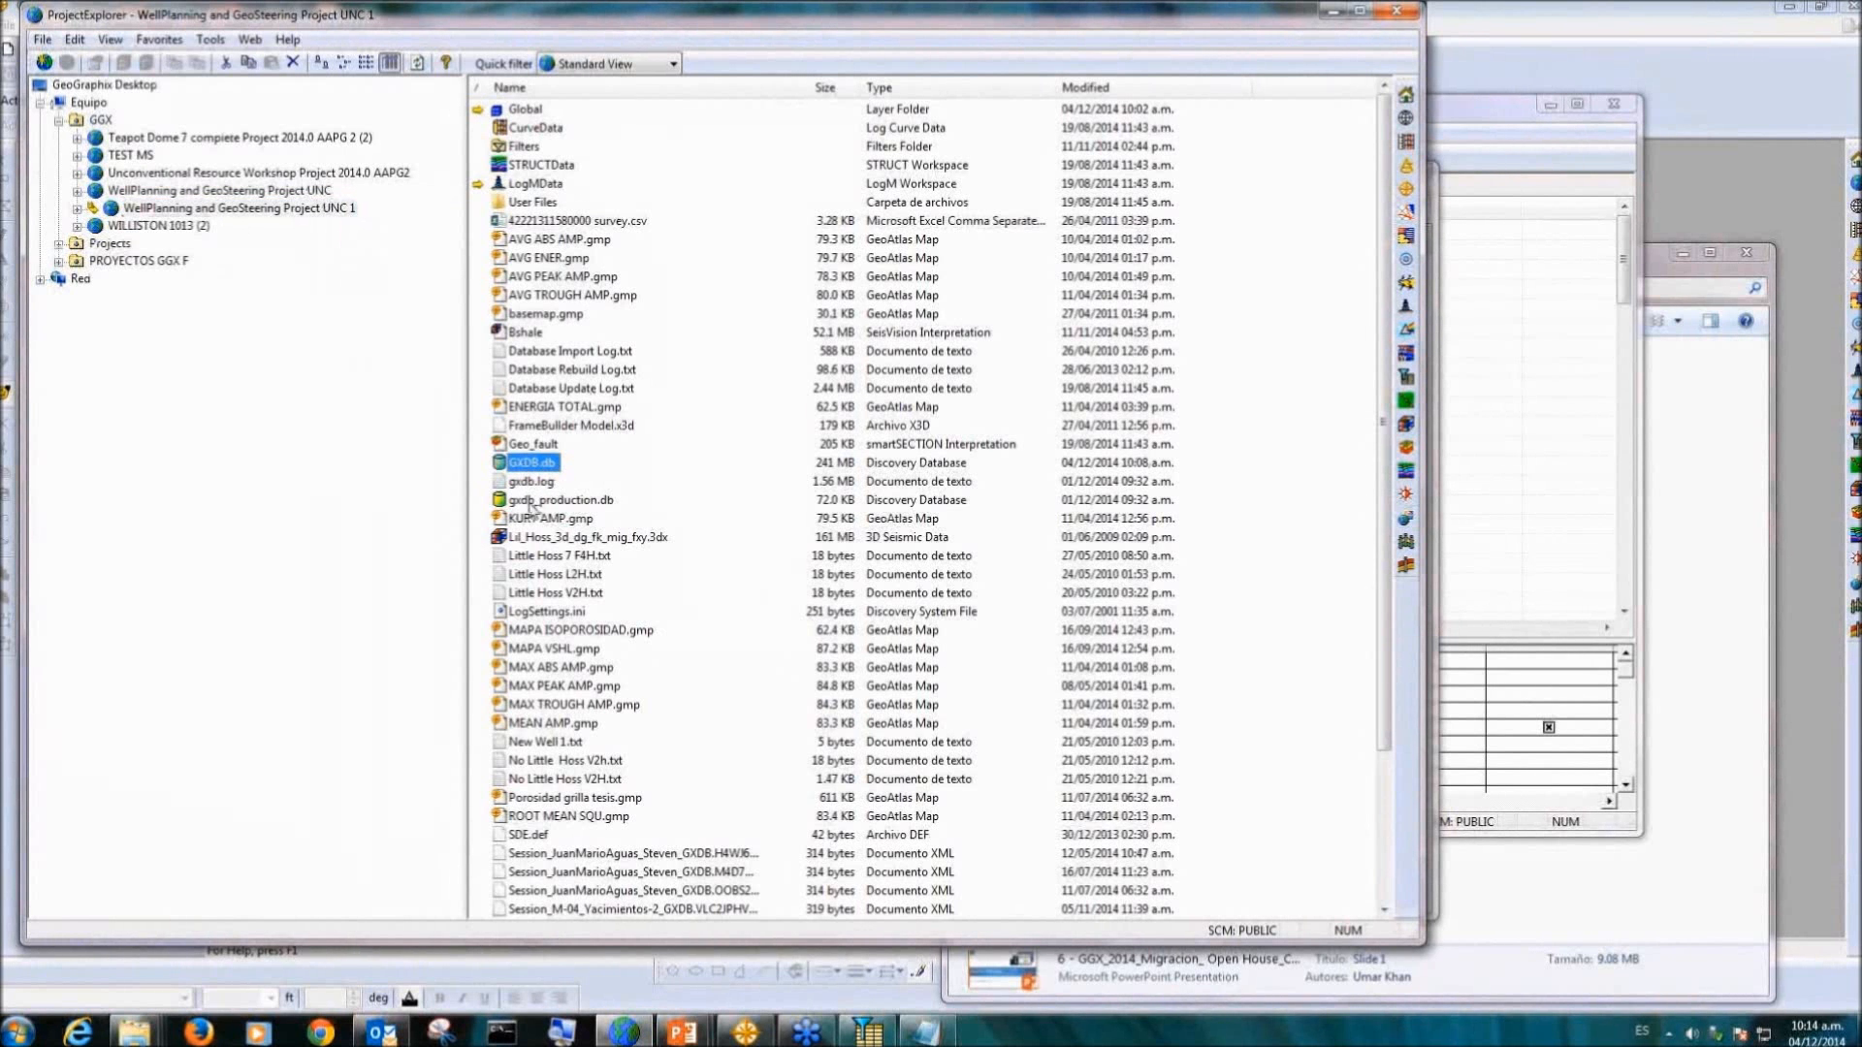
left_click(530, 500)
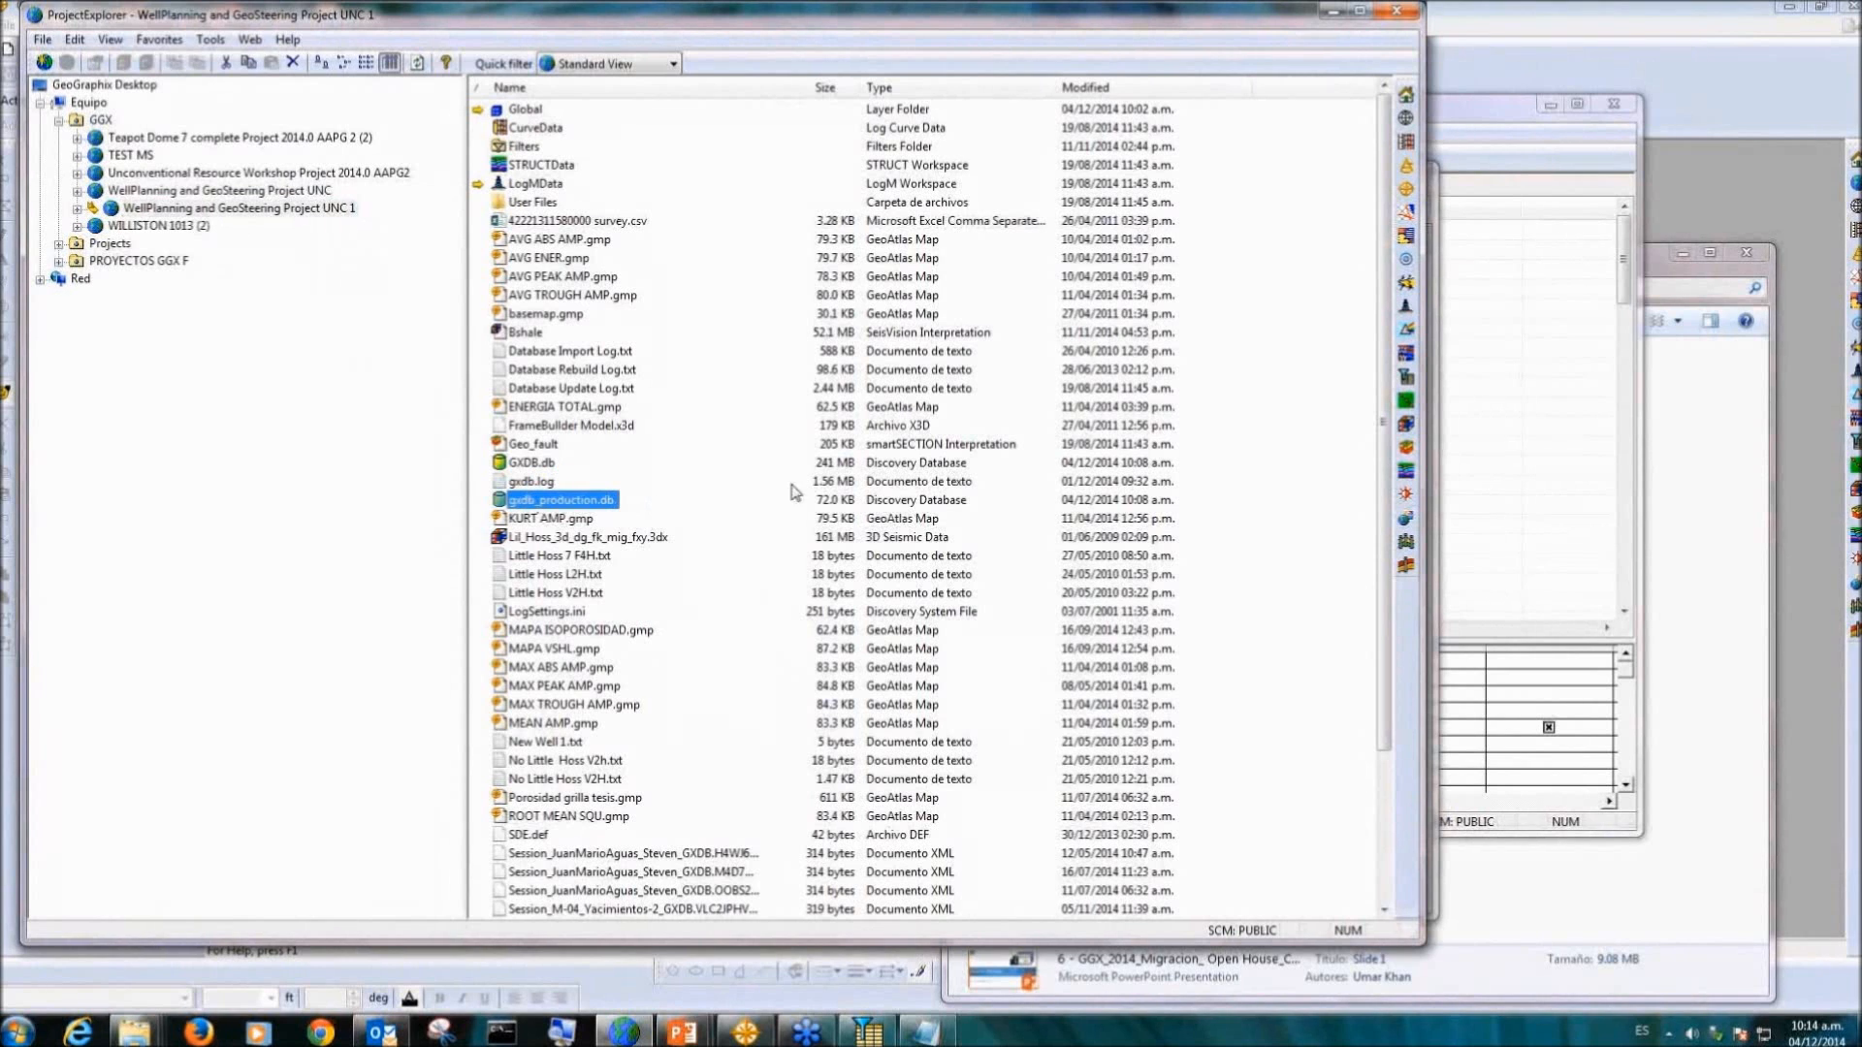
Step: Open WellBase for the active project, reposition its window, and show the Zones data of the first well
left_click(1406, 498)
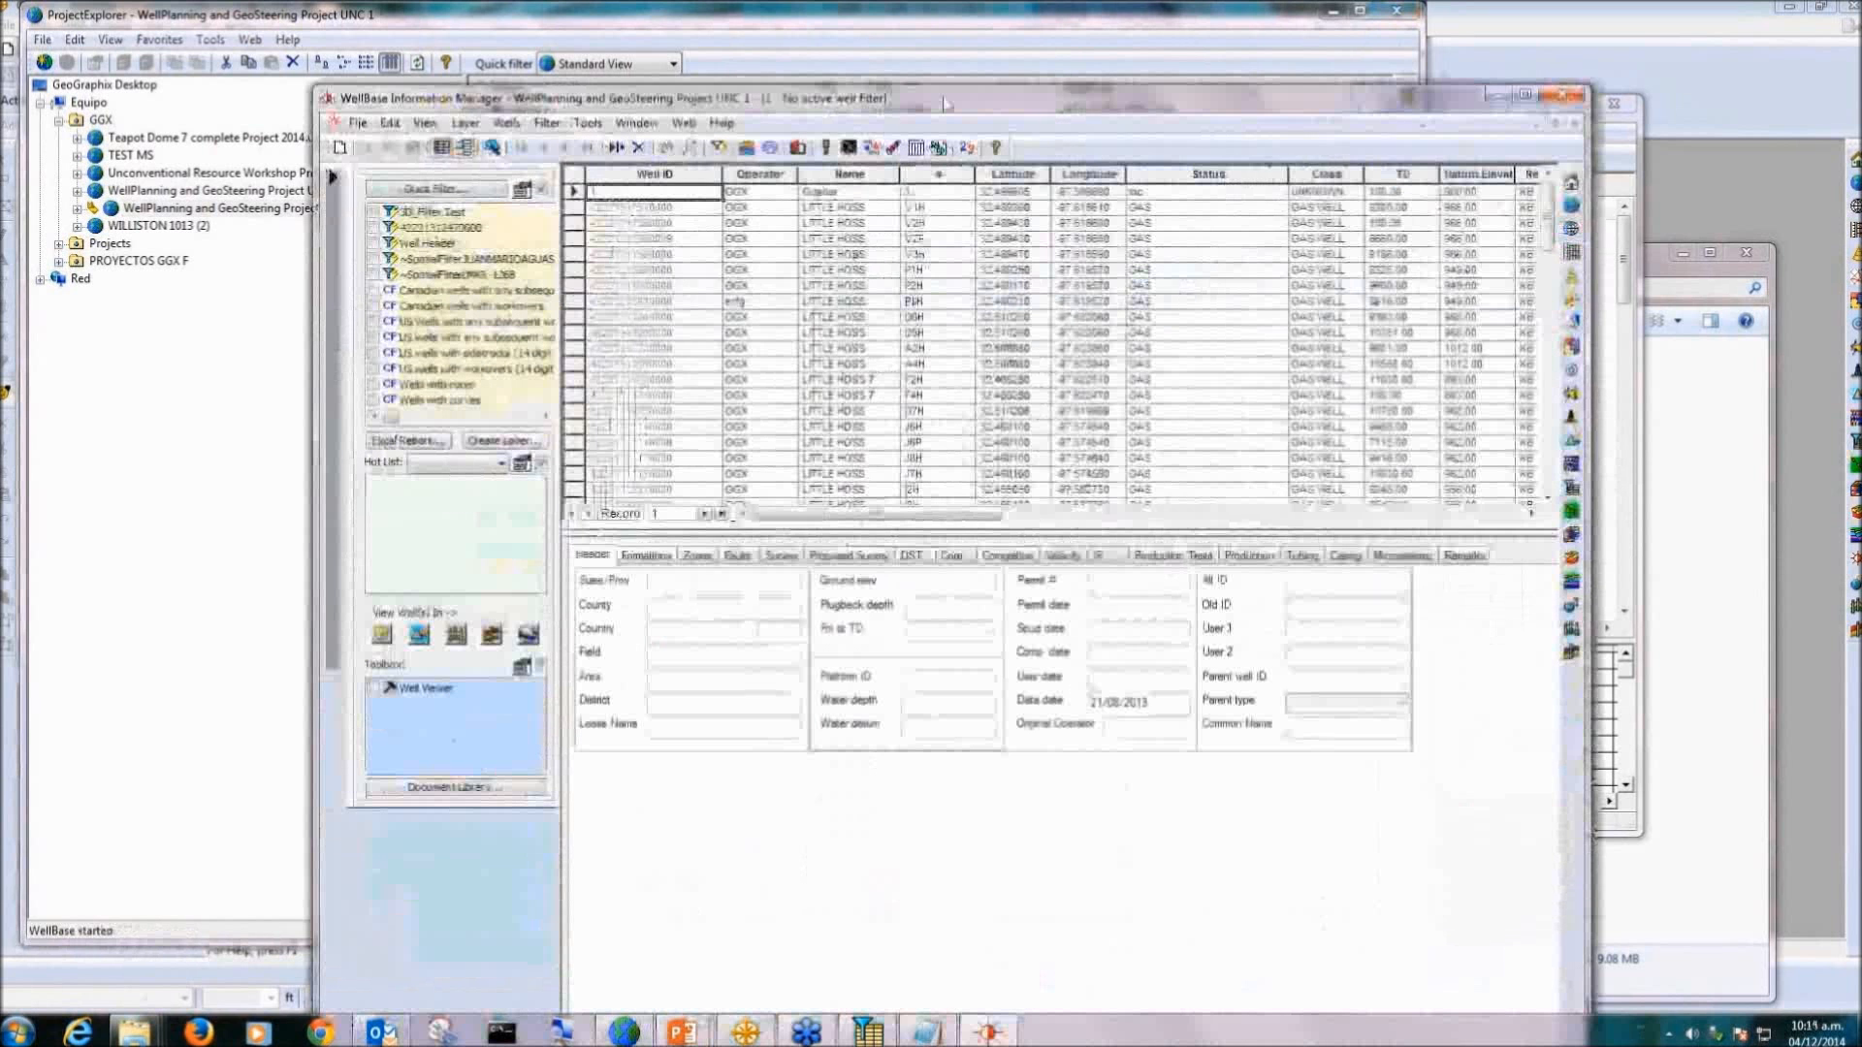
left_click_drag(904, 92, 765, 21)
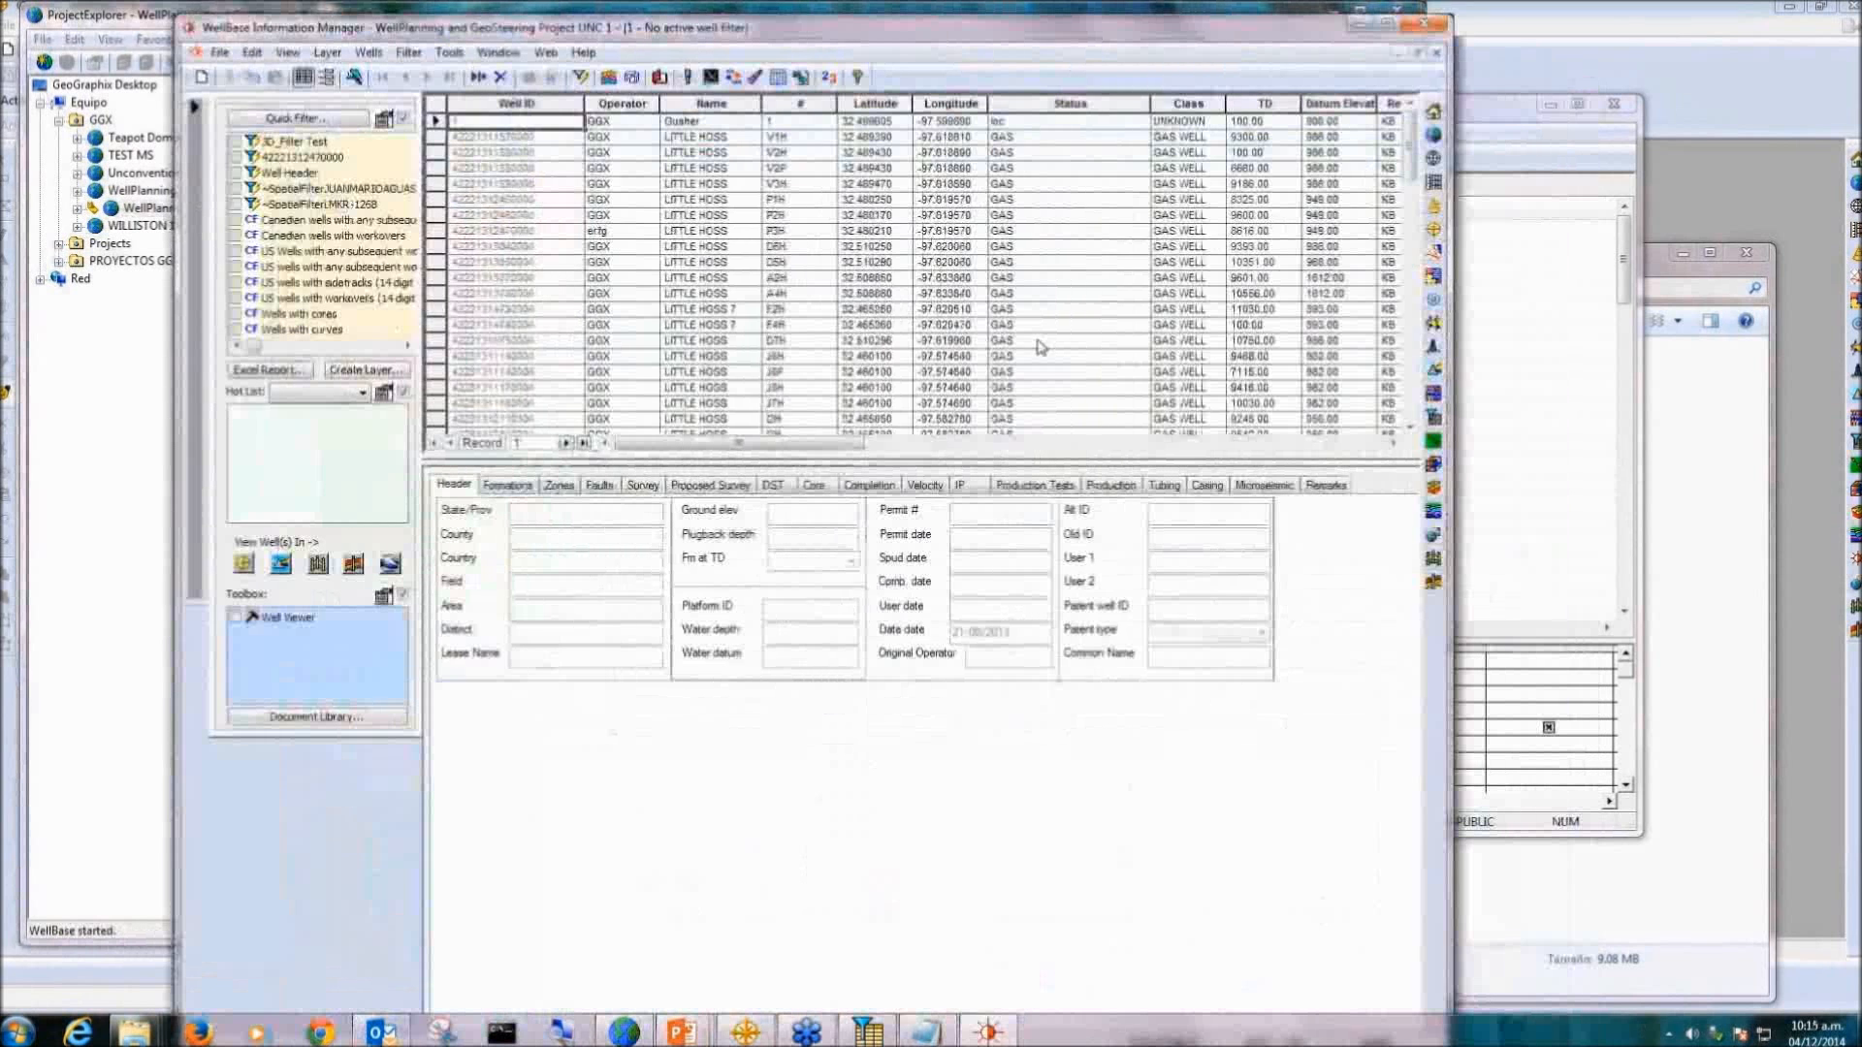
left_click(507, 488)
left_click(561, 484)
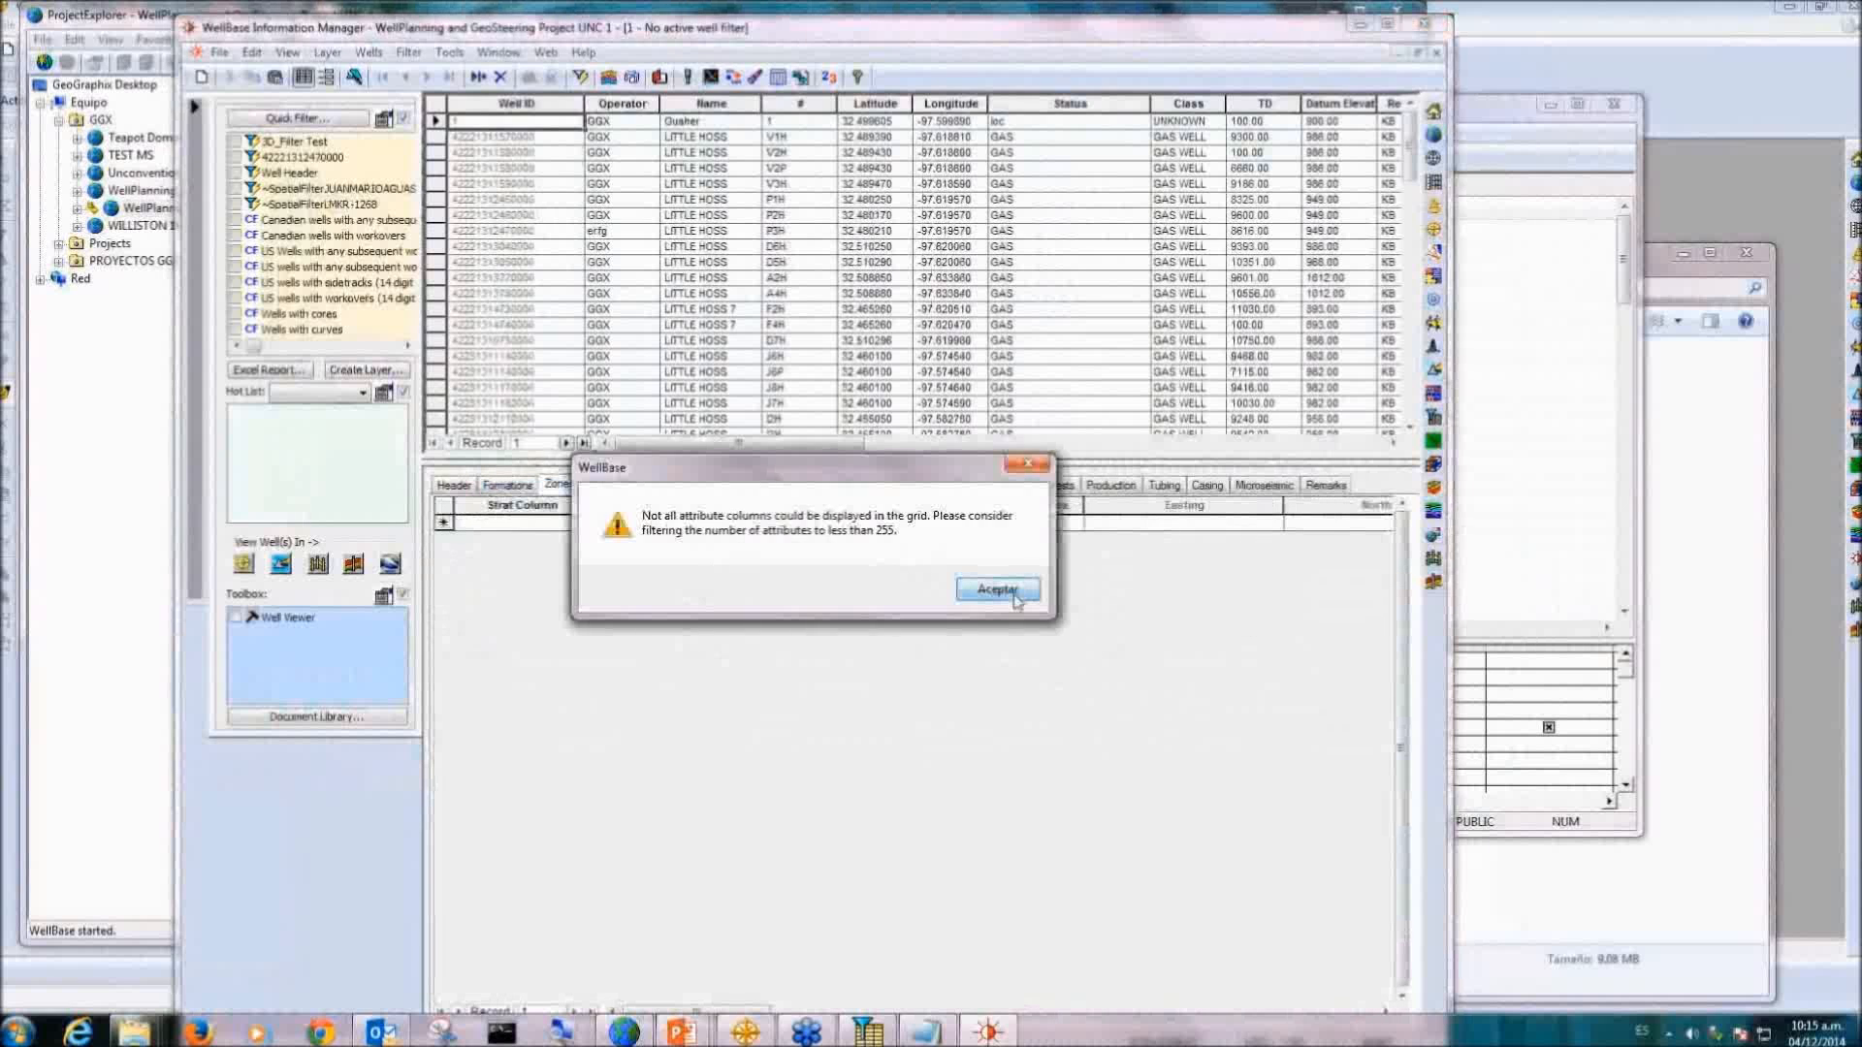
left_click(1004, 593)
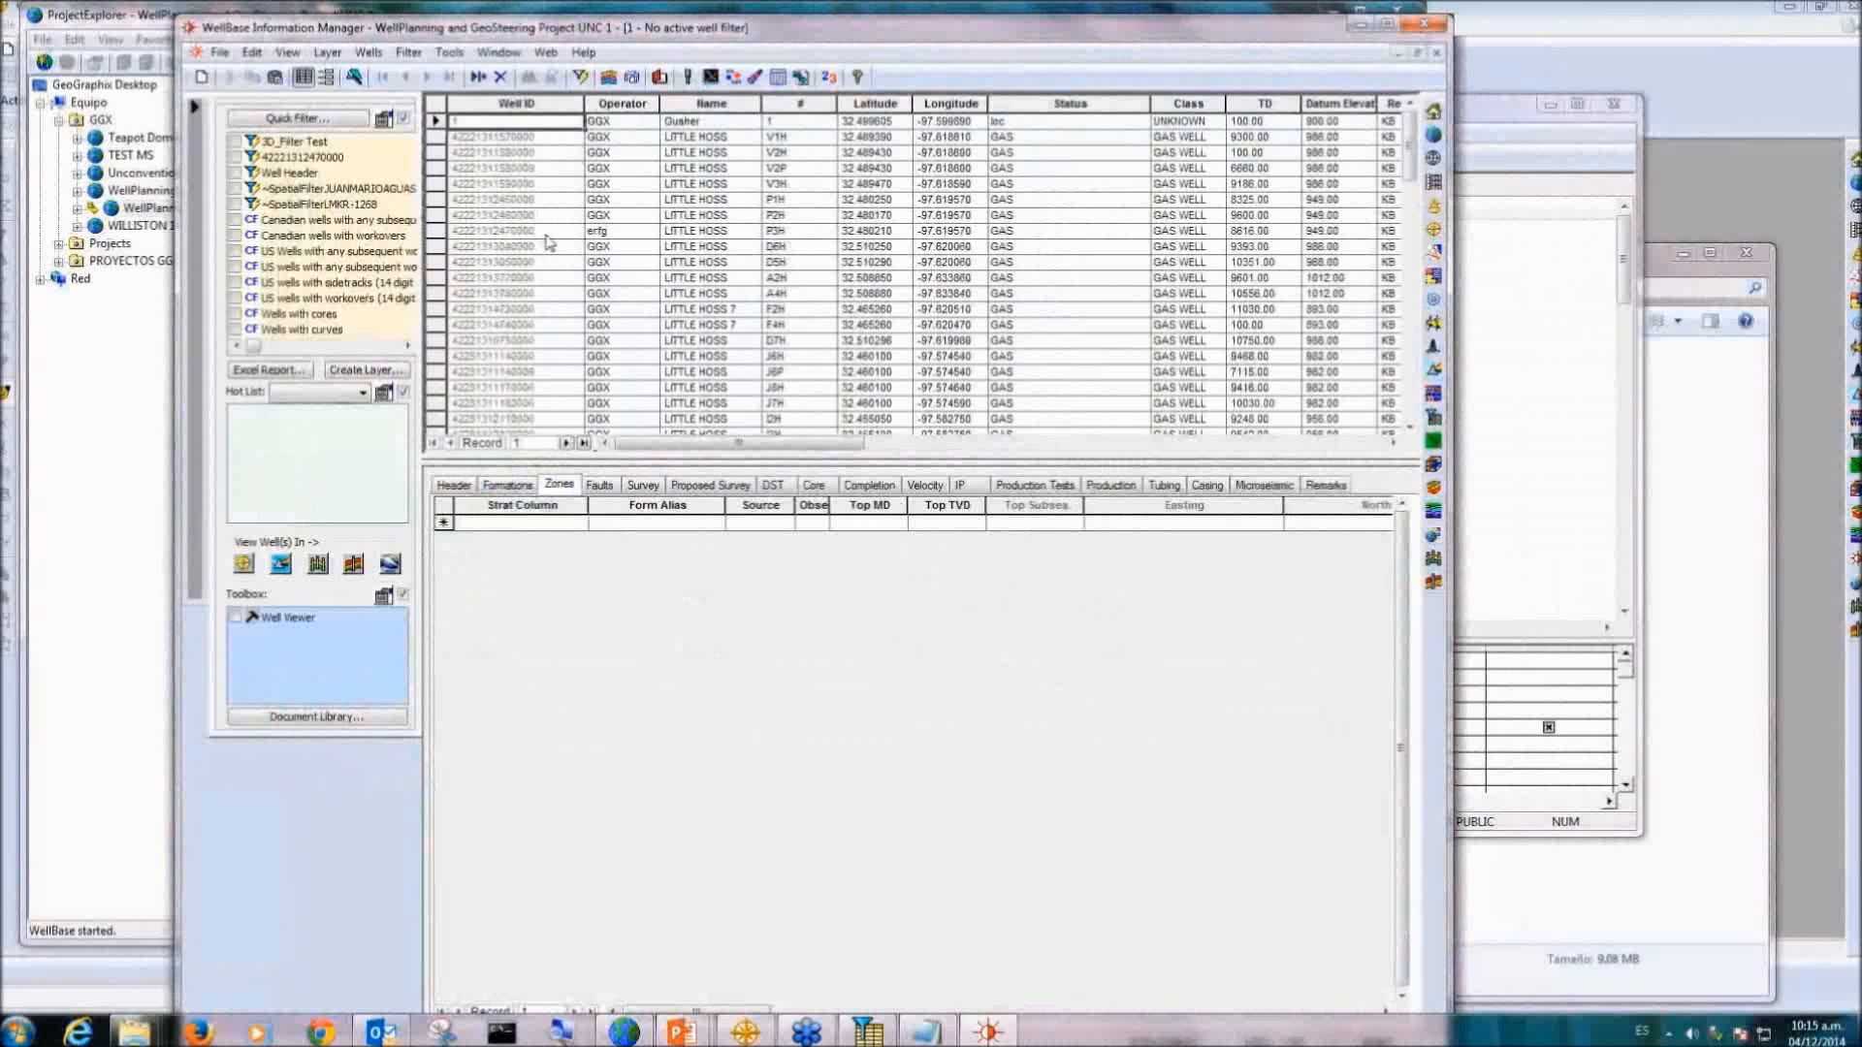
Step: Select the LITTLE HOSS D5H well and review its faults, formations, survey, DST, completion and velocity data
left_click(545, 235)
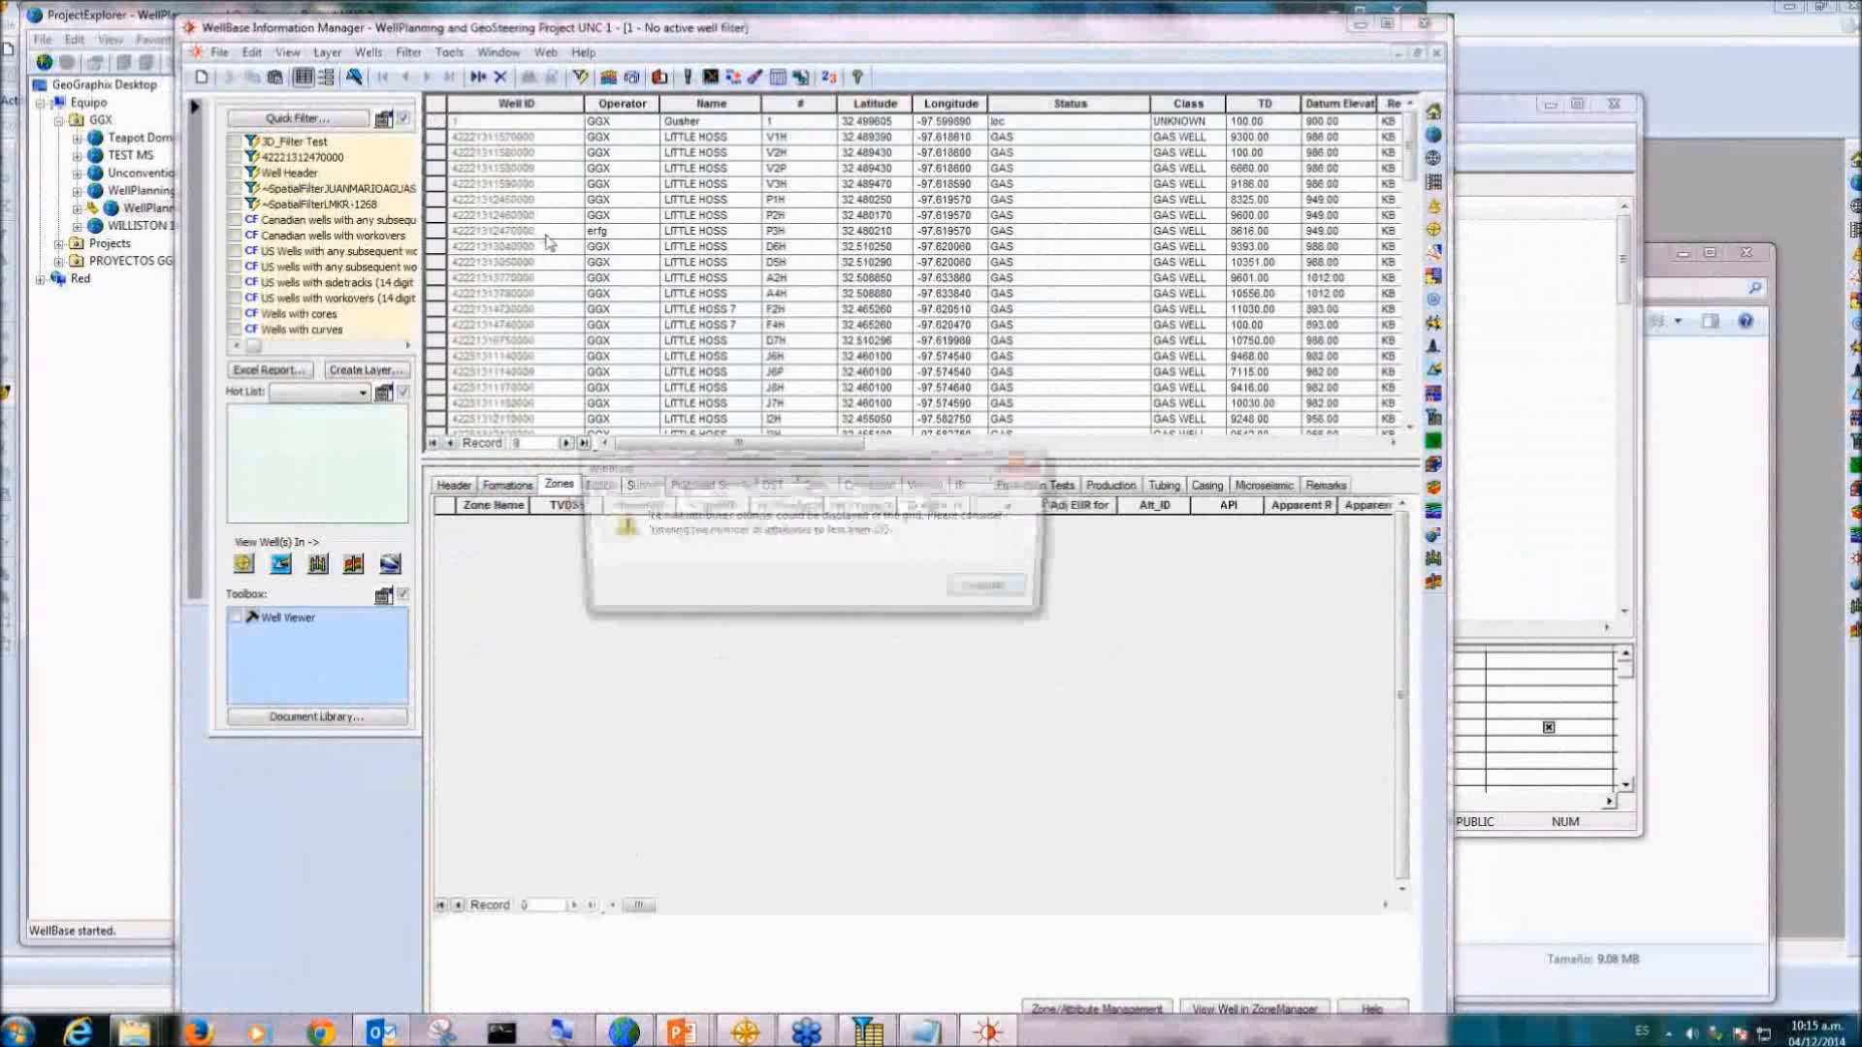
left_click(1008, 590)
left_click(524, 264)
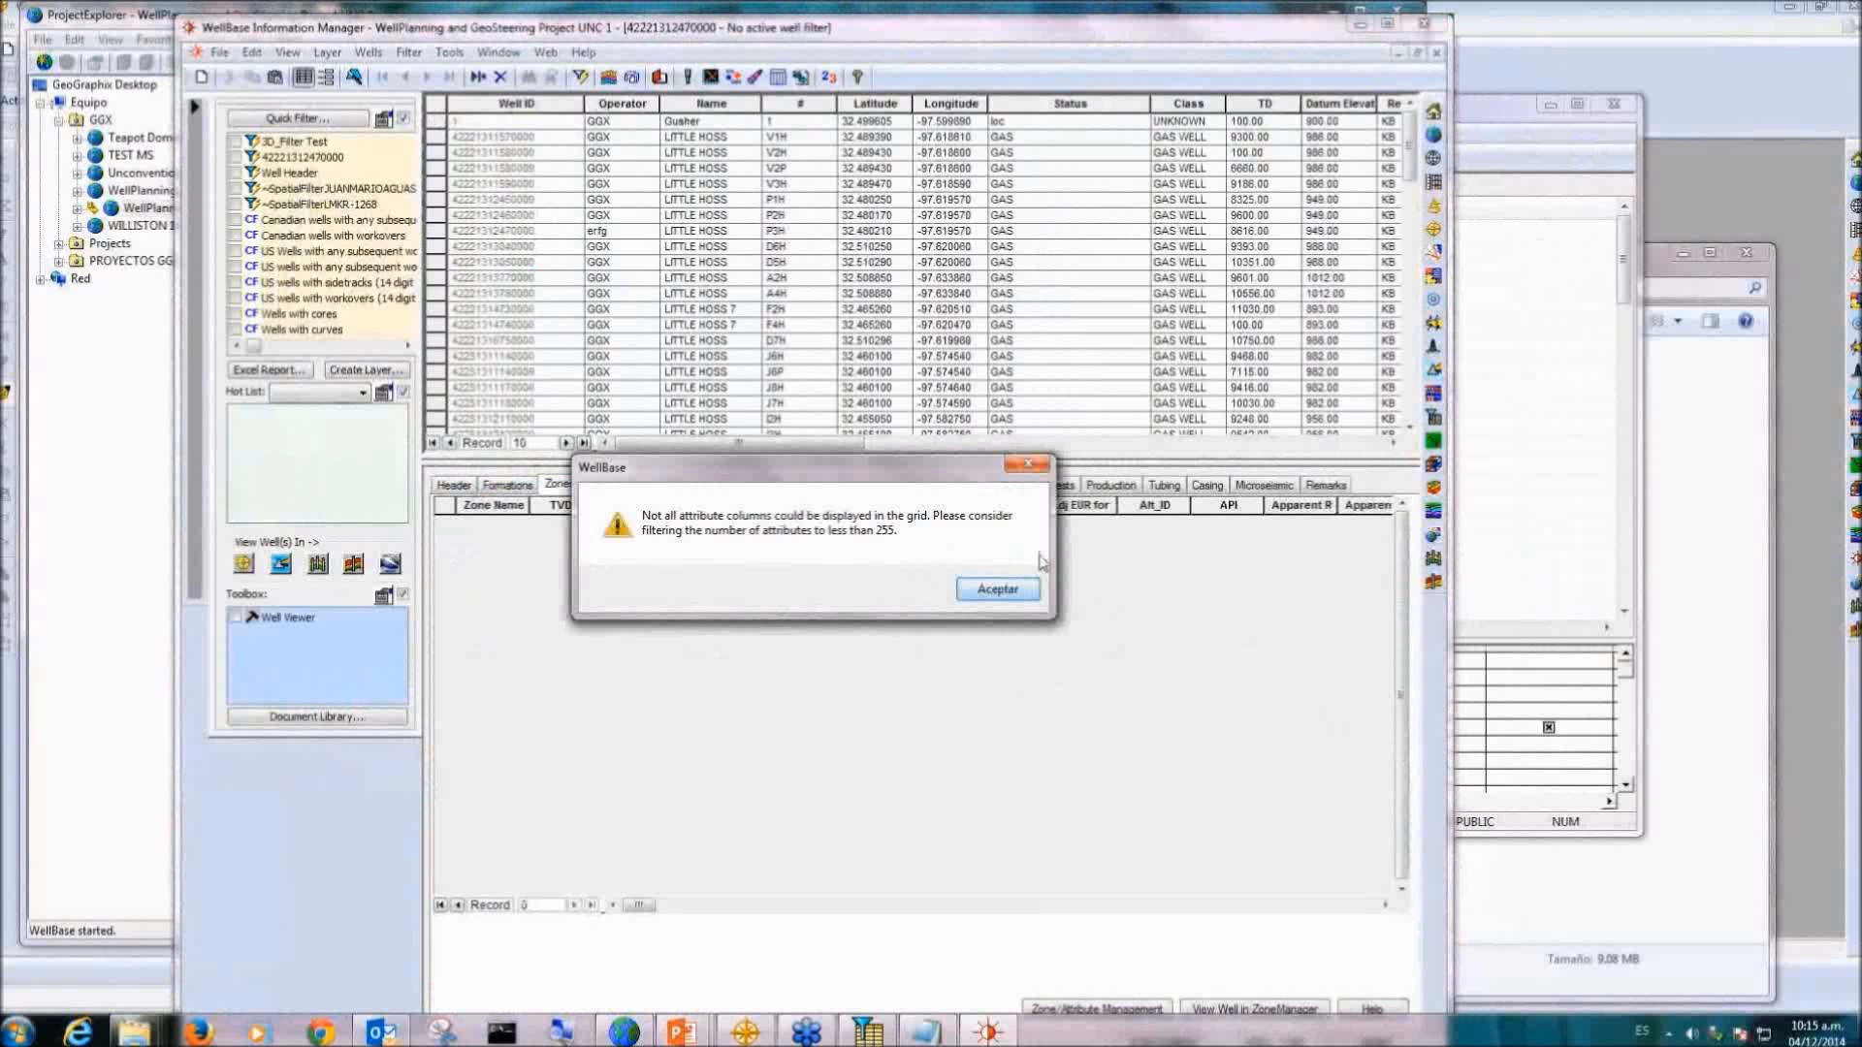
left_click(1004, 591)
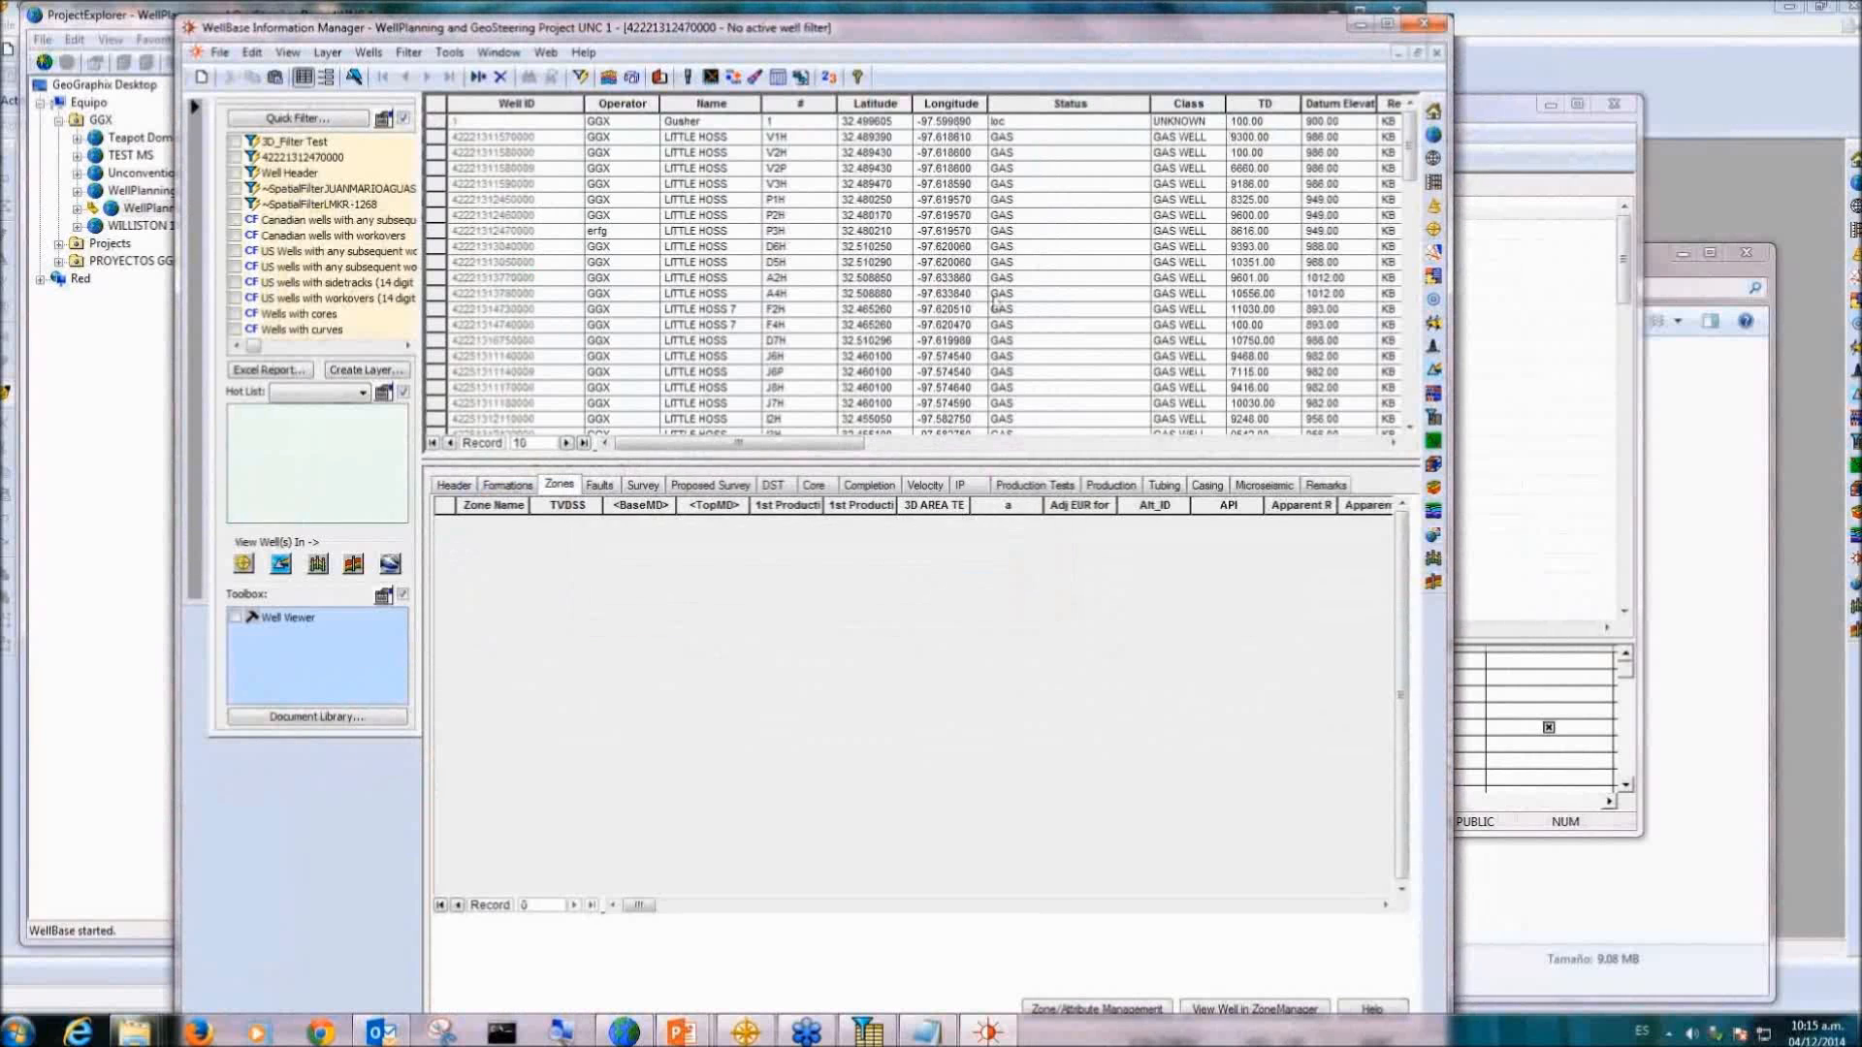
left_click(598, 486)
left_click(514, 485)
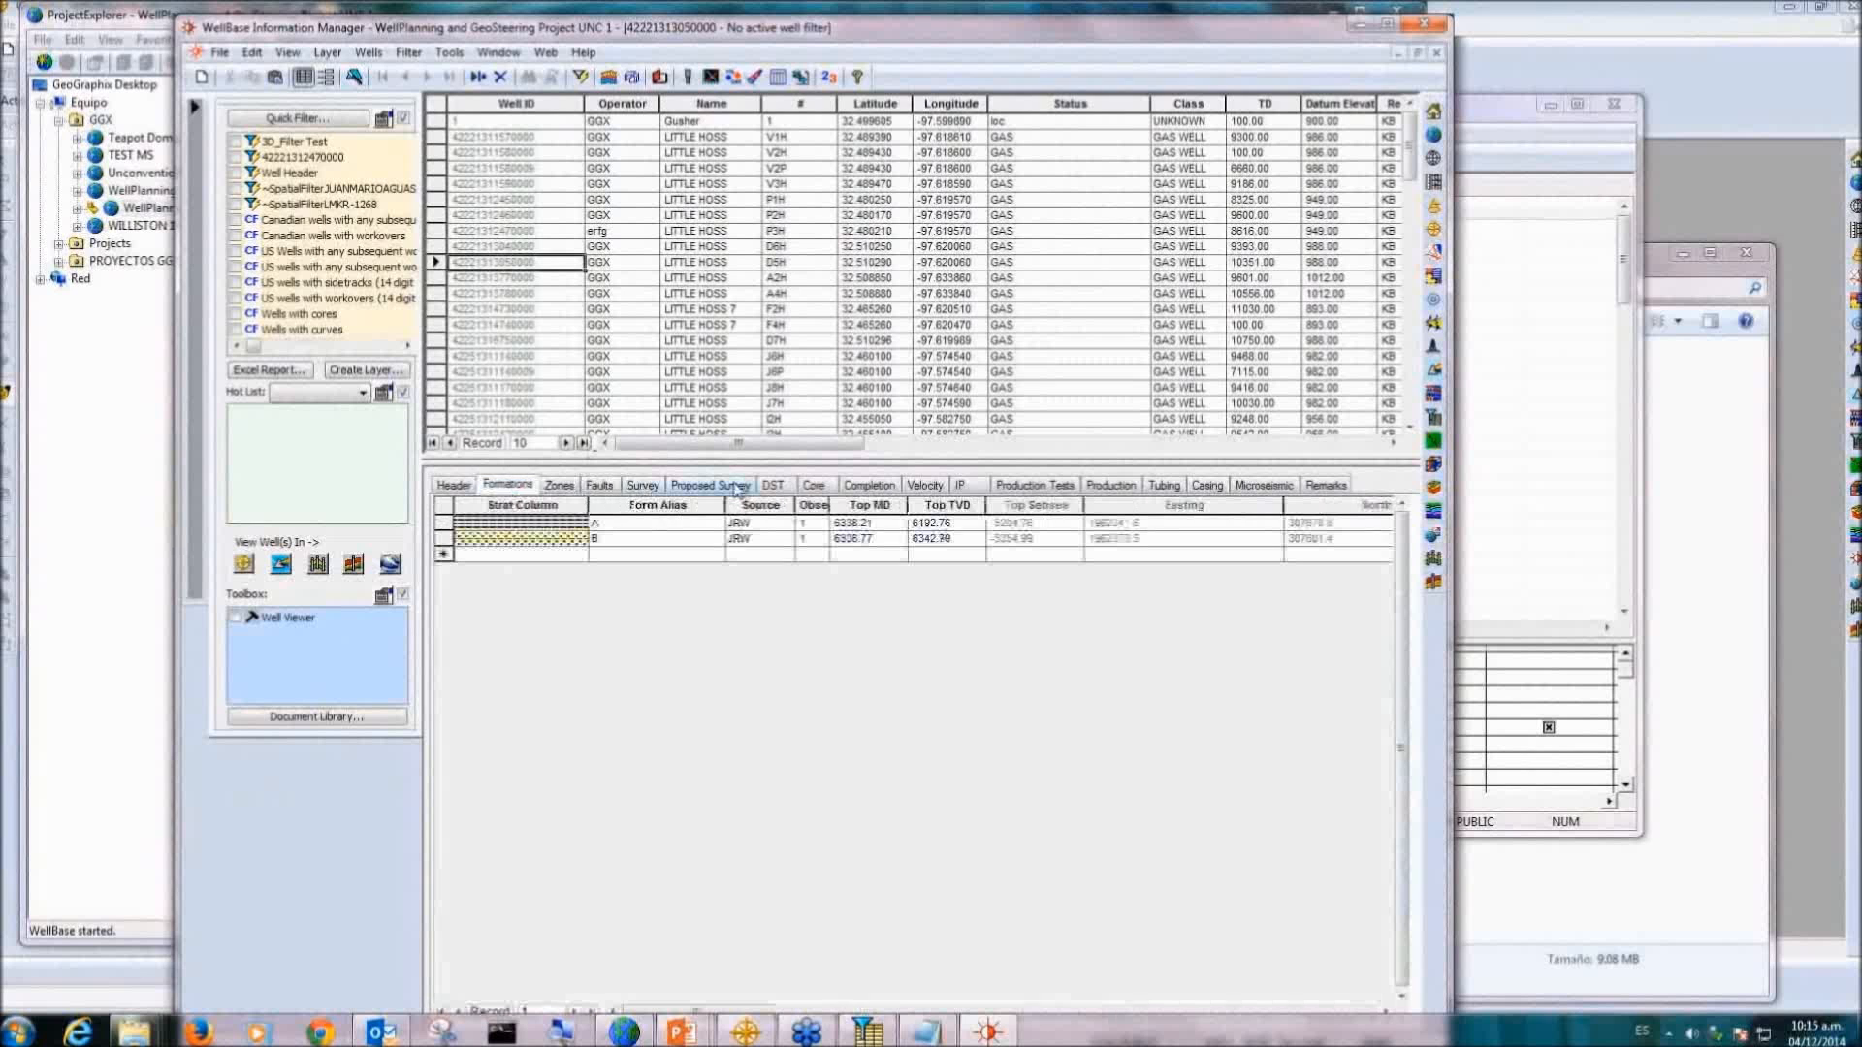
left_click(643, 486)
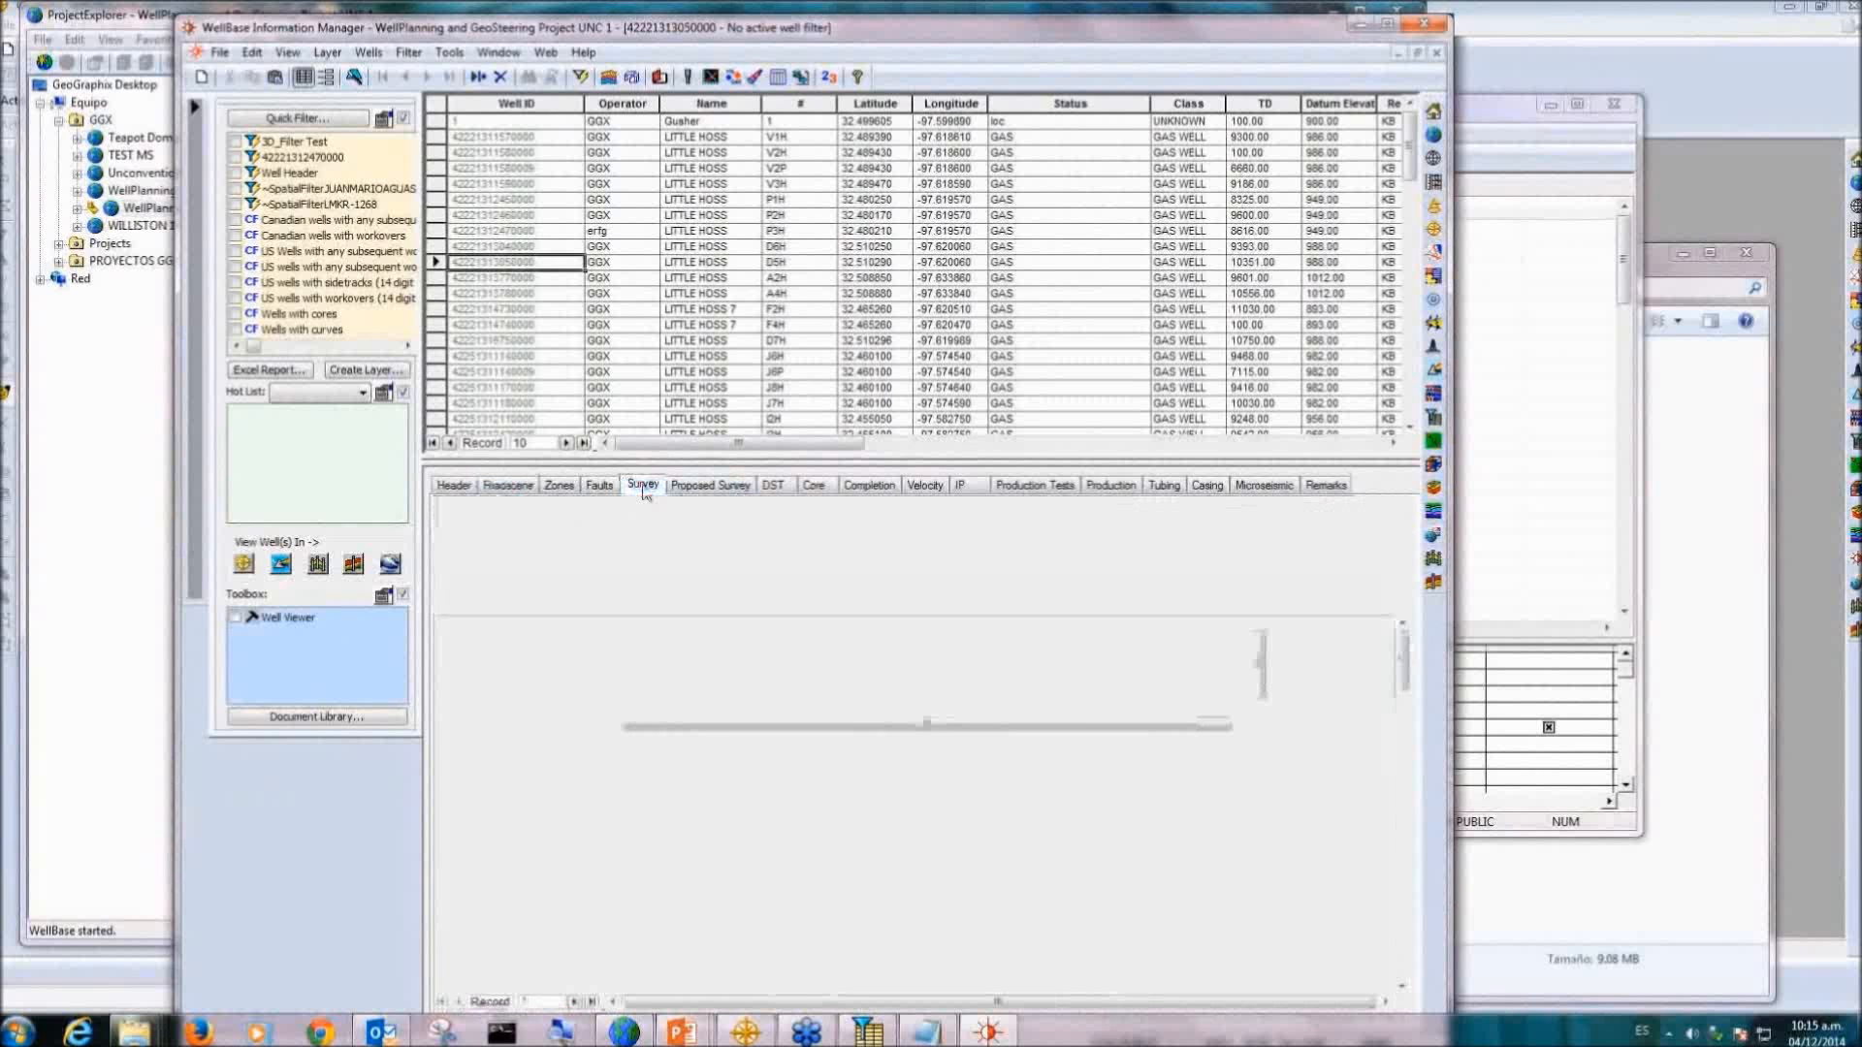
left_click(771, 486)
left_click(869, 486)
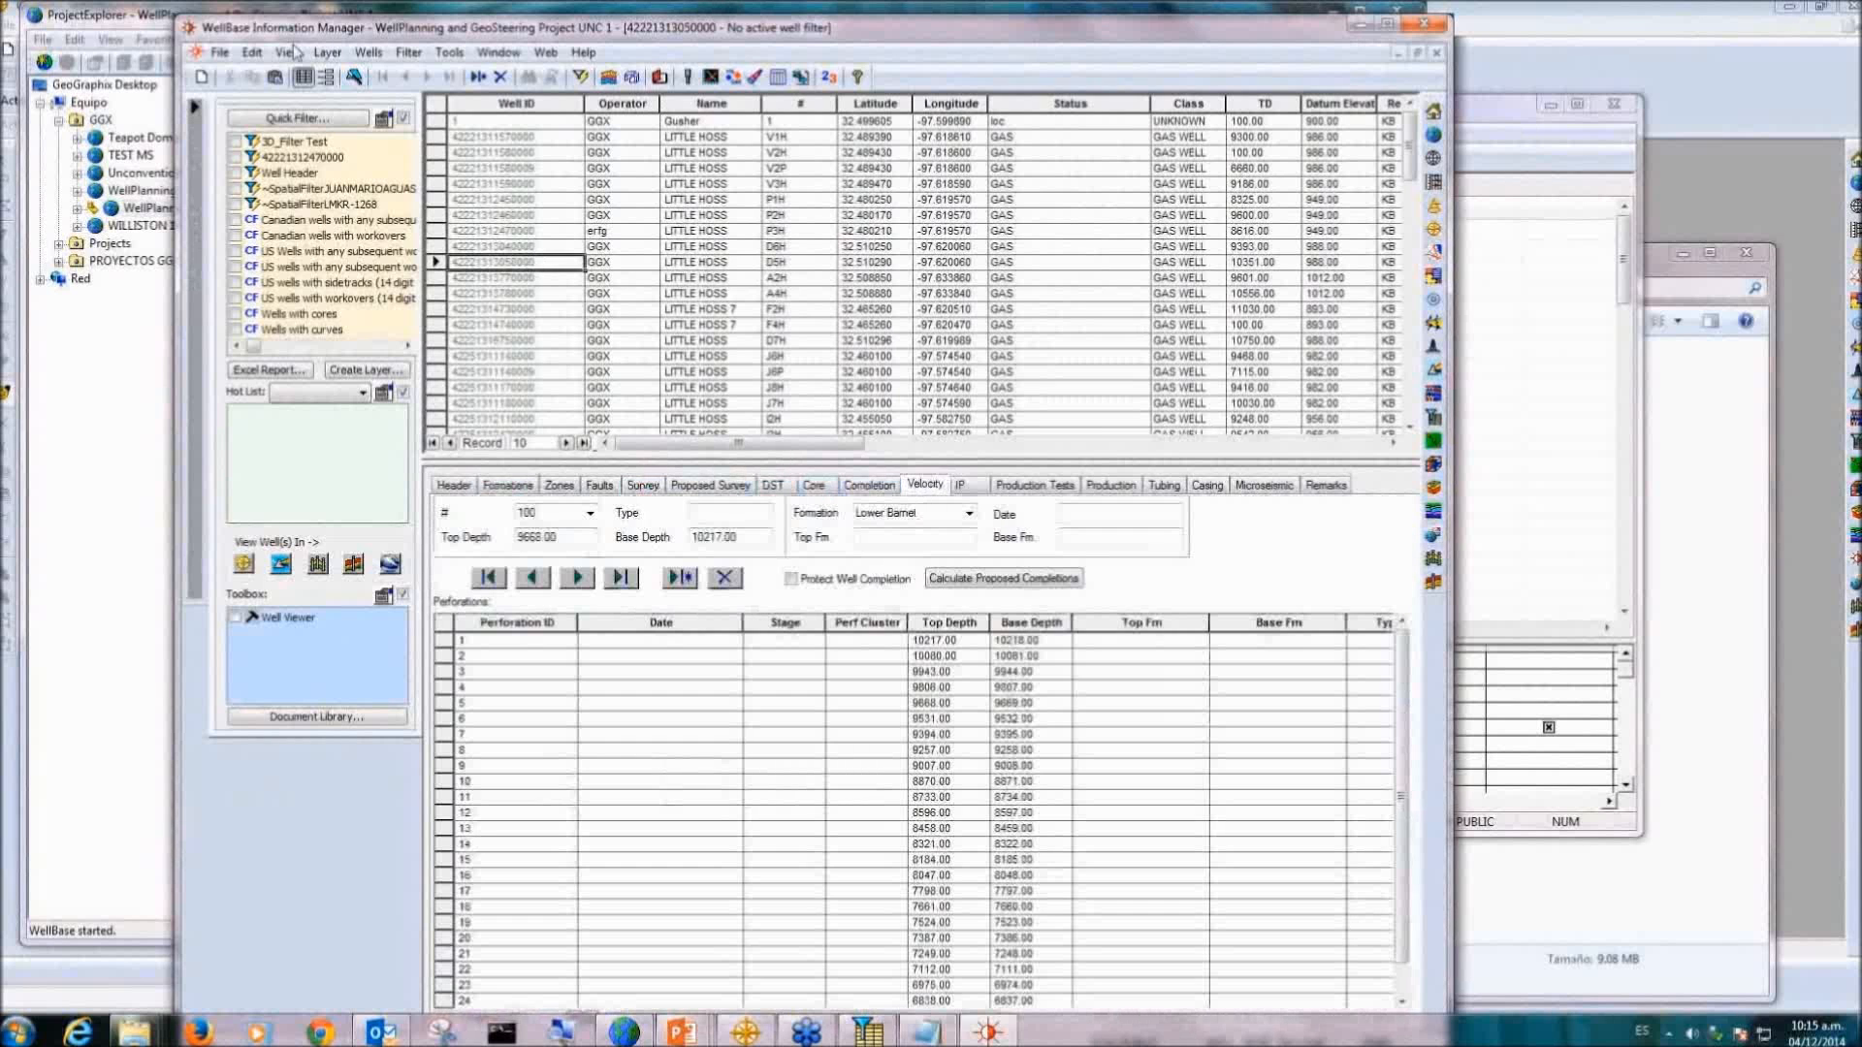
Step: Check the WellBase export formats, and view the selected well's production tests, production and tubing records
left_click(220, 51)
mouse_move(327, 155)
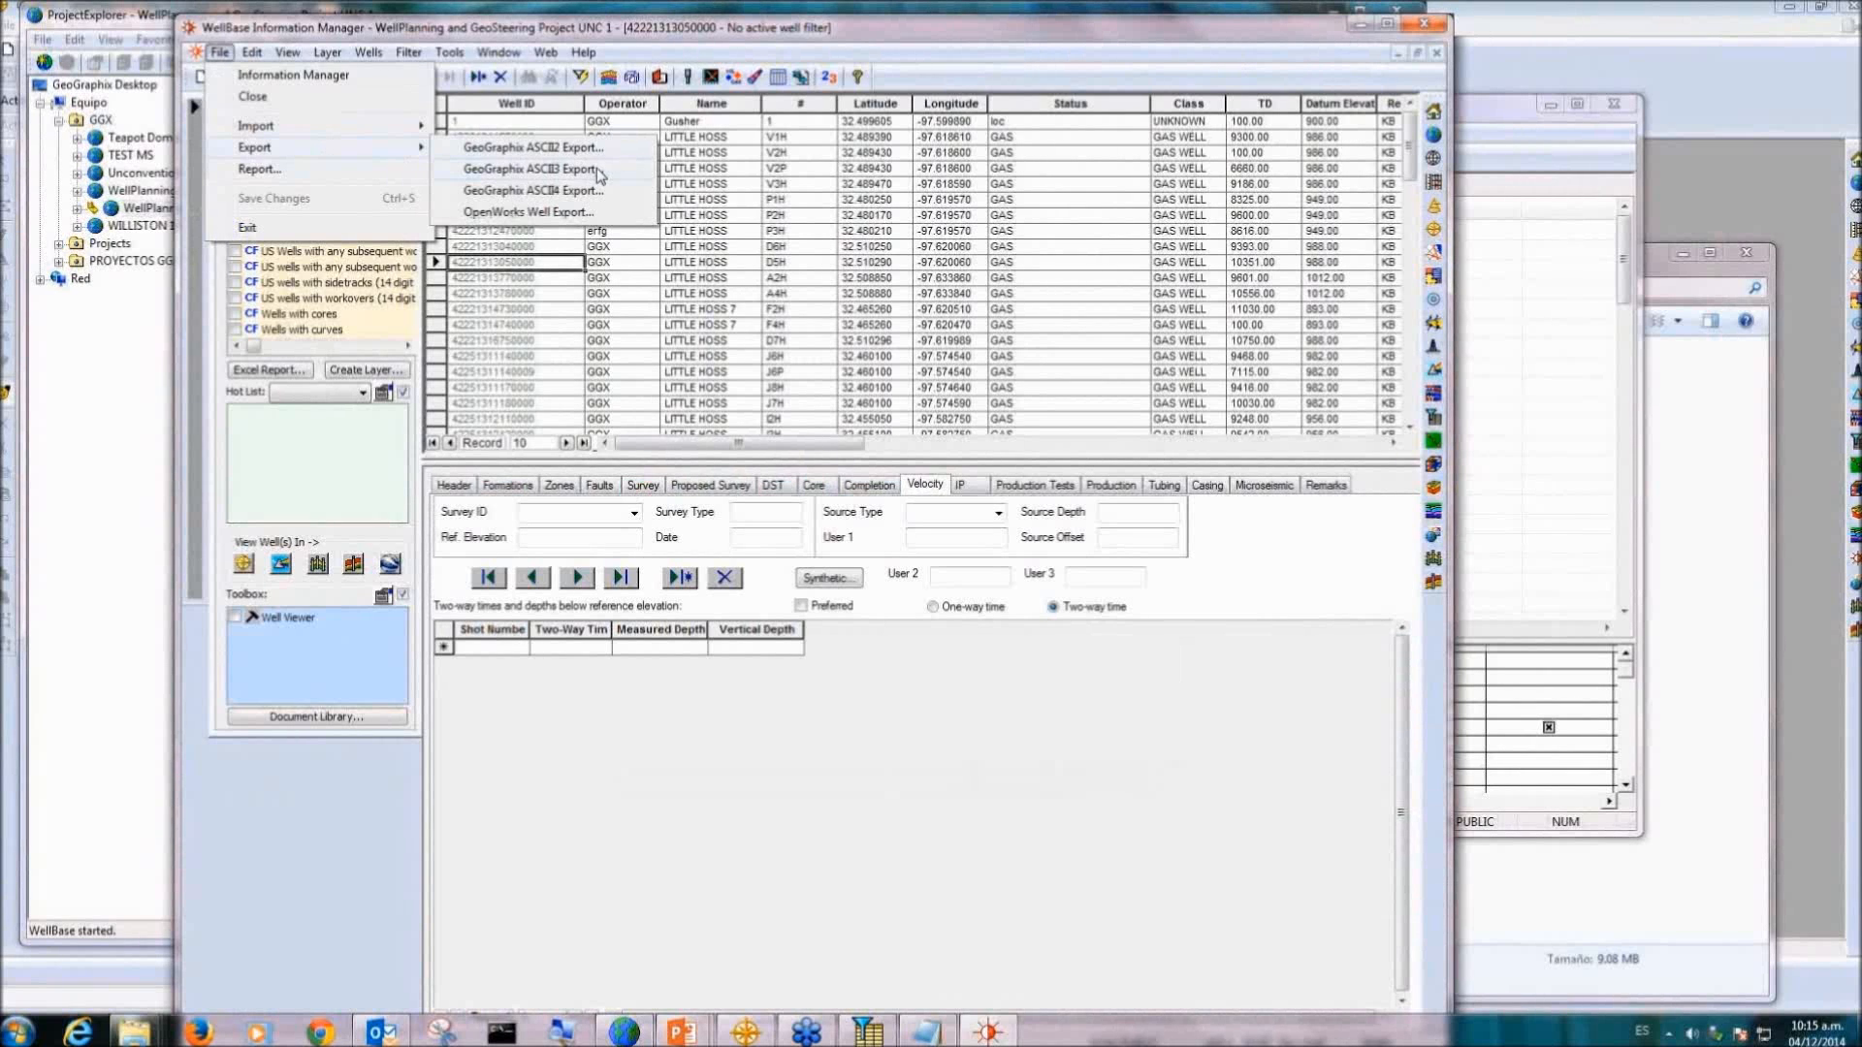
left_click(1127, 745)
left_click(1034, 488)
left_click(1108, 488)
left_click(1163, 486)
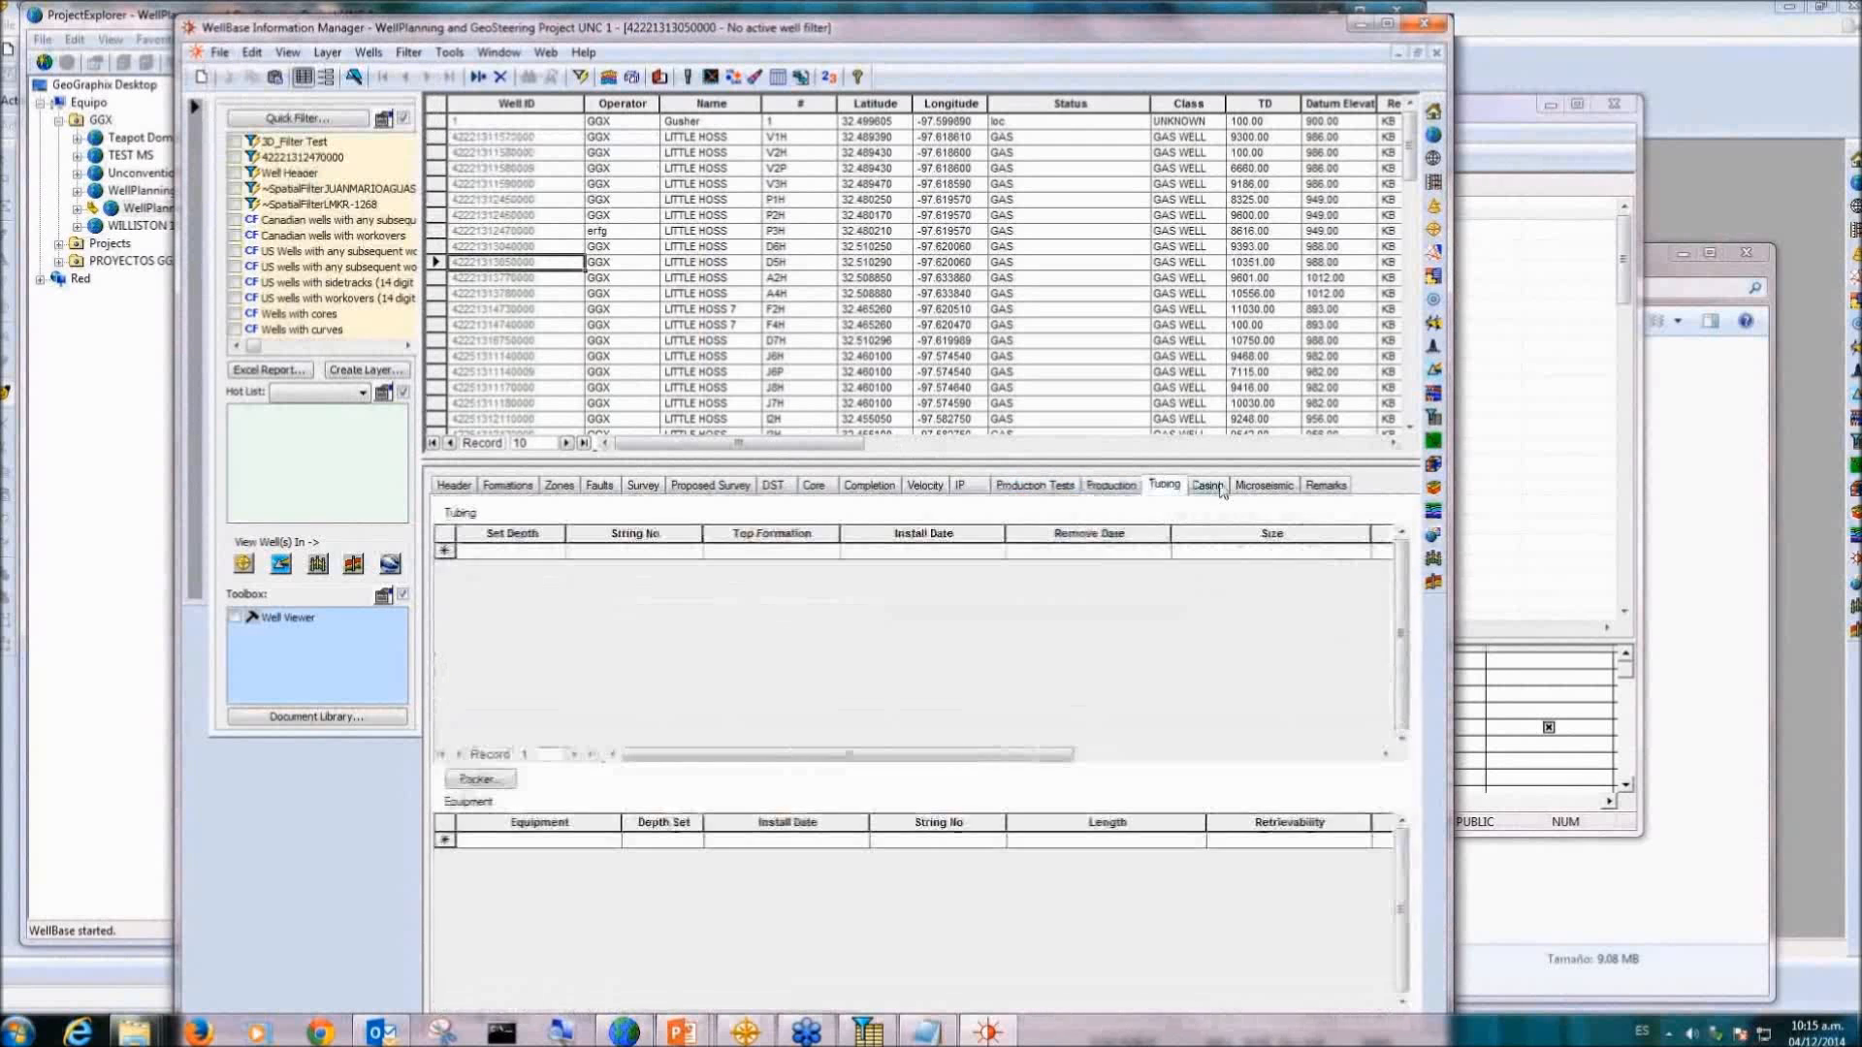
Step: Return to the well's production data, examine the Rate vs. Cum and P/Z vs. Gas Cum plots in Production Analysis, and close it
left_click(1111, 486)
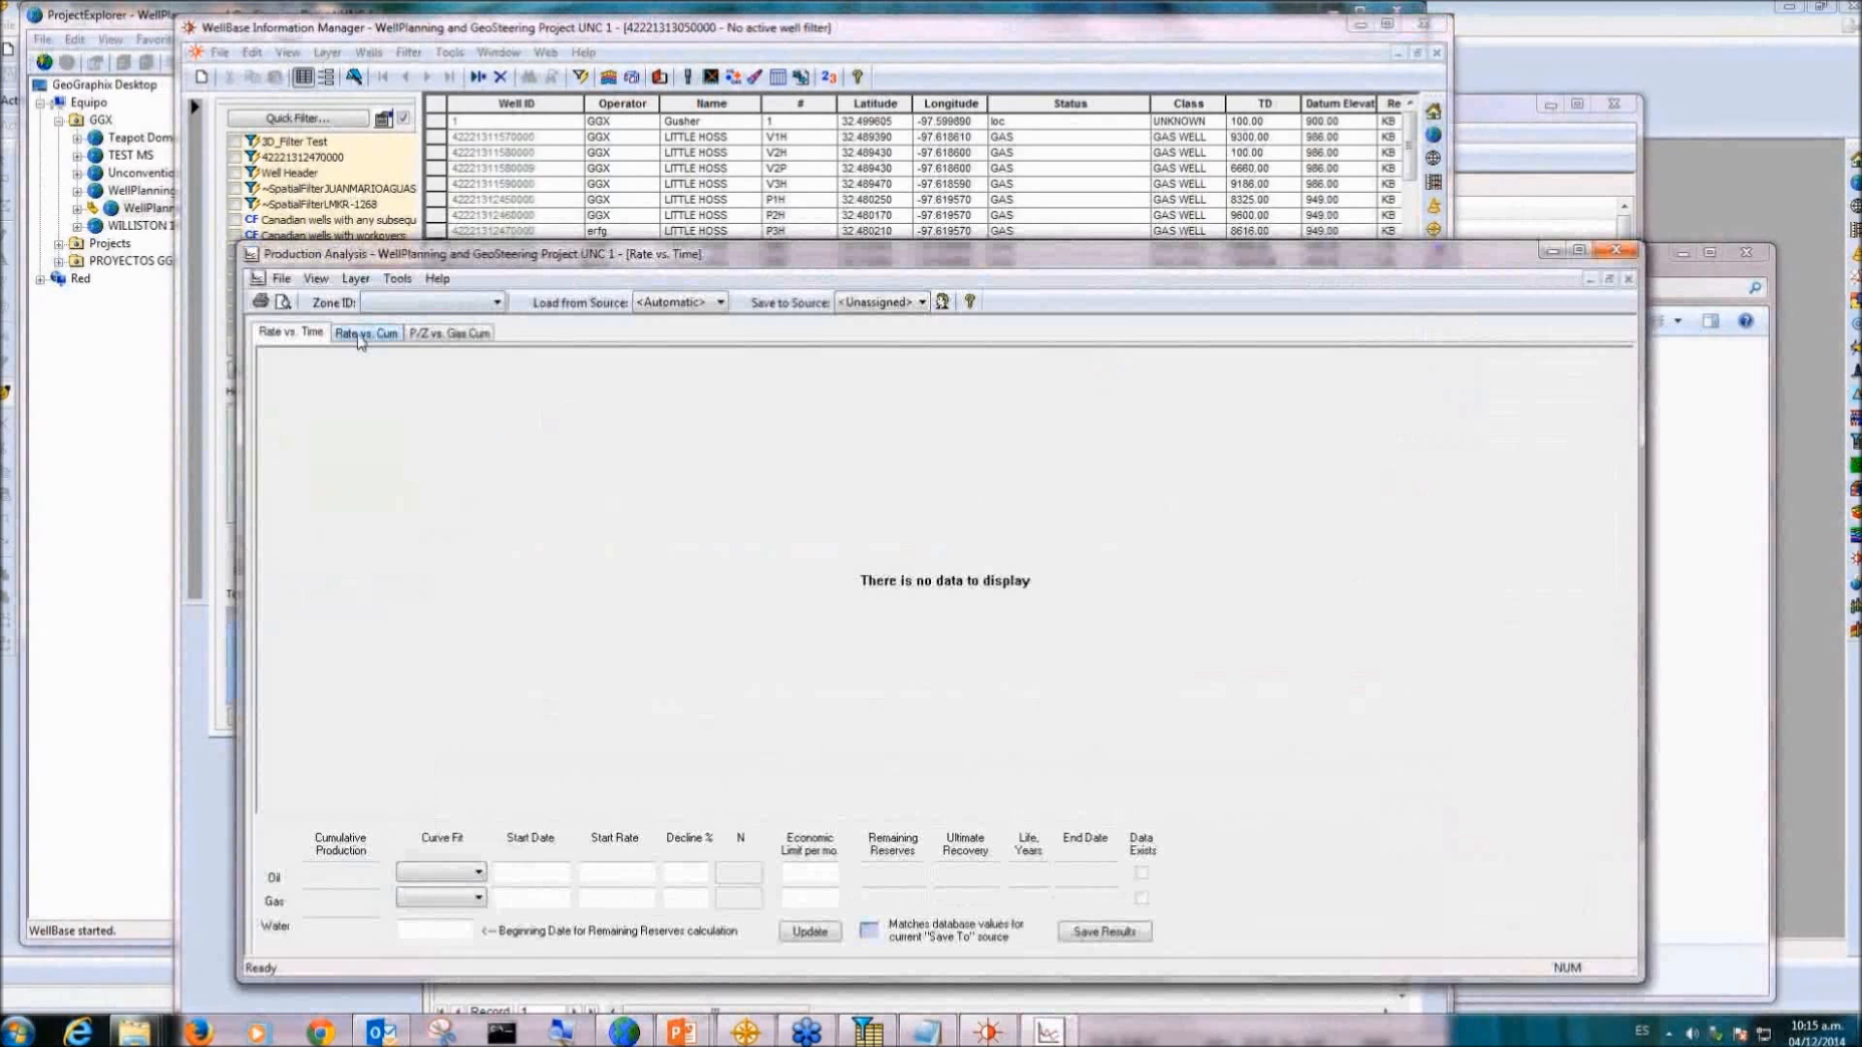
left_click(361, 333)
left_click(465, 333)
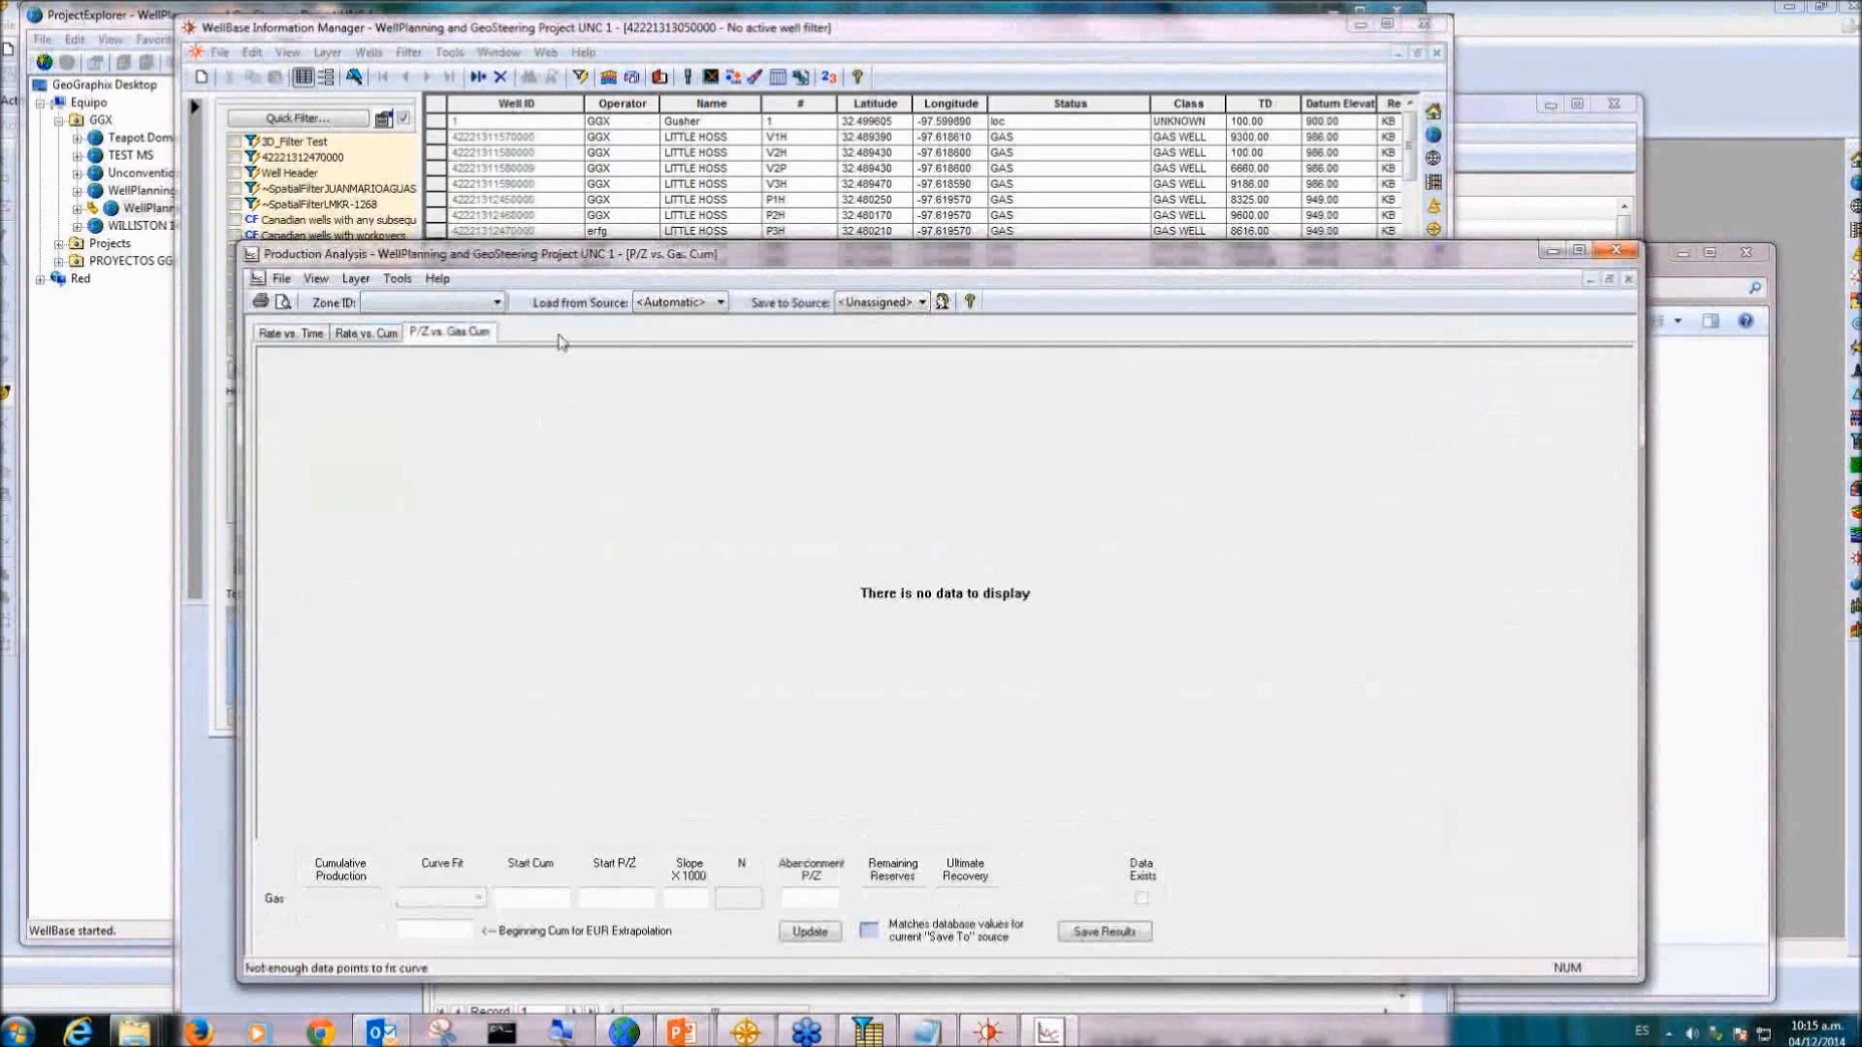
left_click(1619, 251)
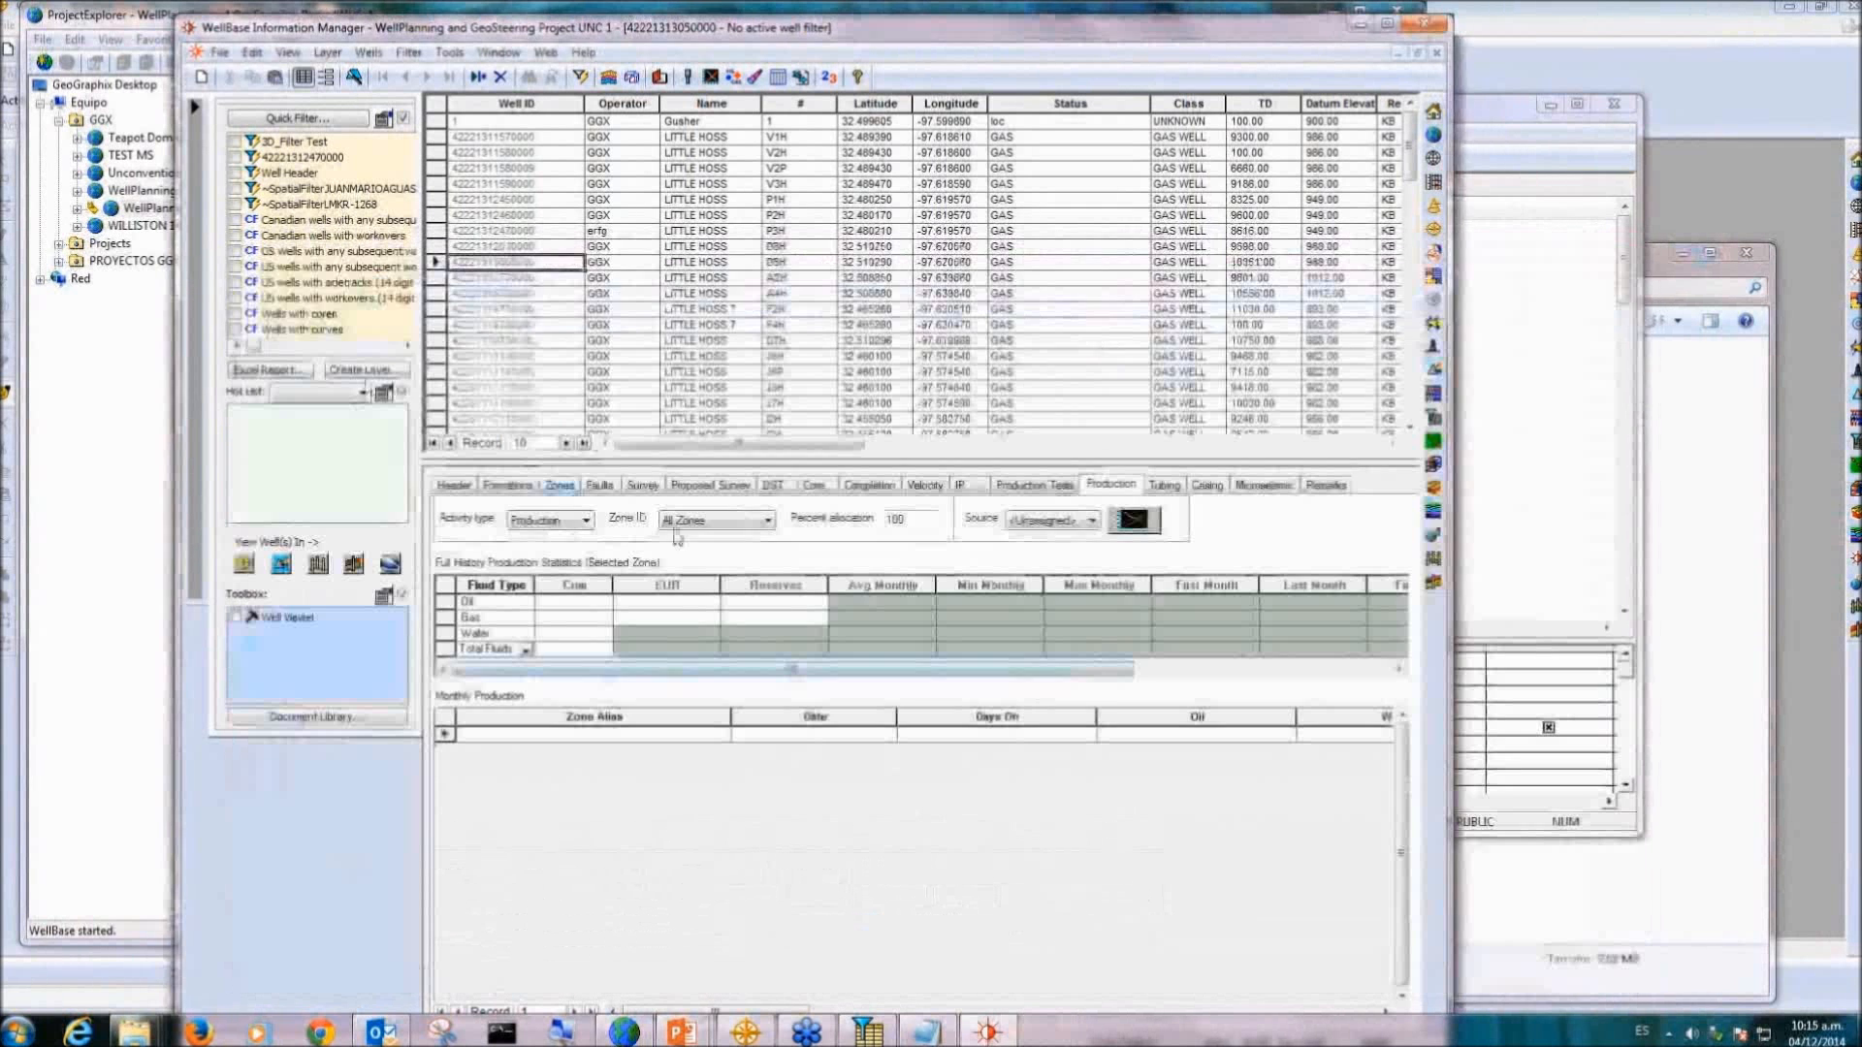
Step: Widen the WellBase window and review the available GeoGraphix ASCII and OpenWorks well export formats
left_click(220, 52)
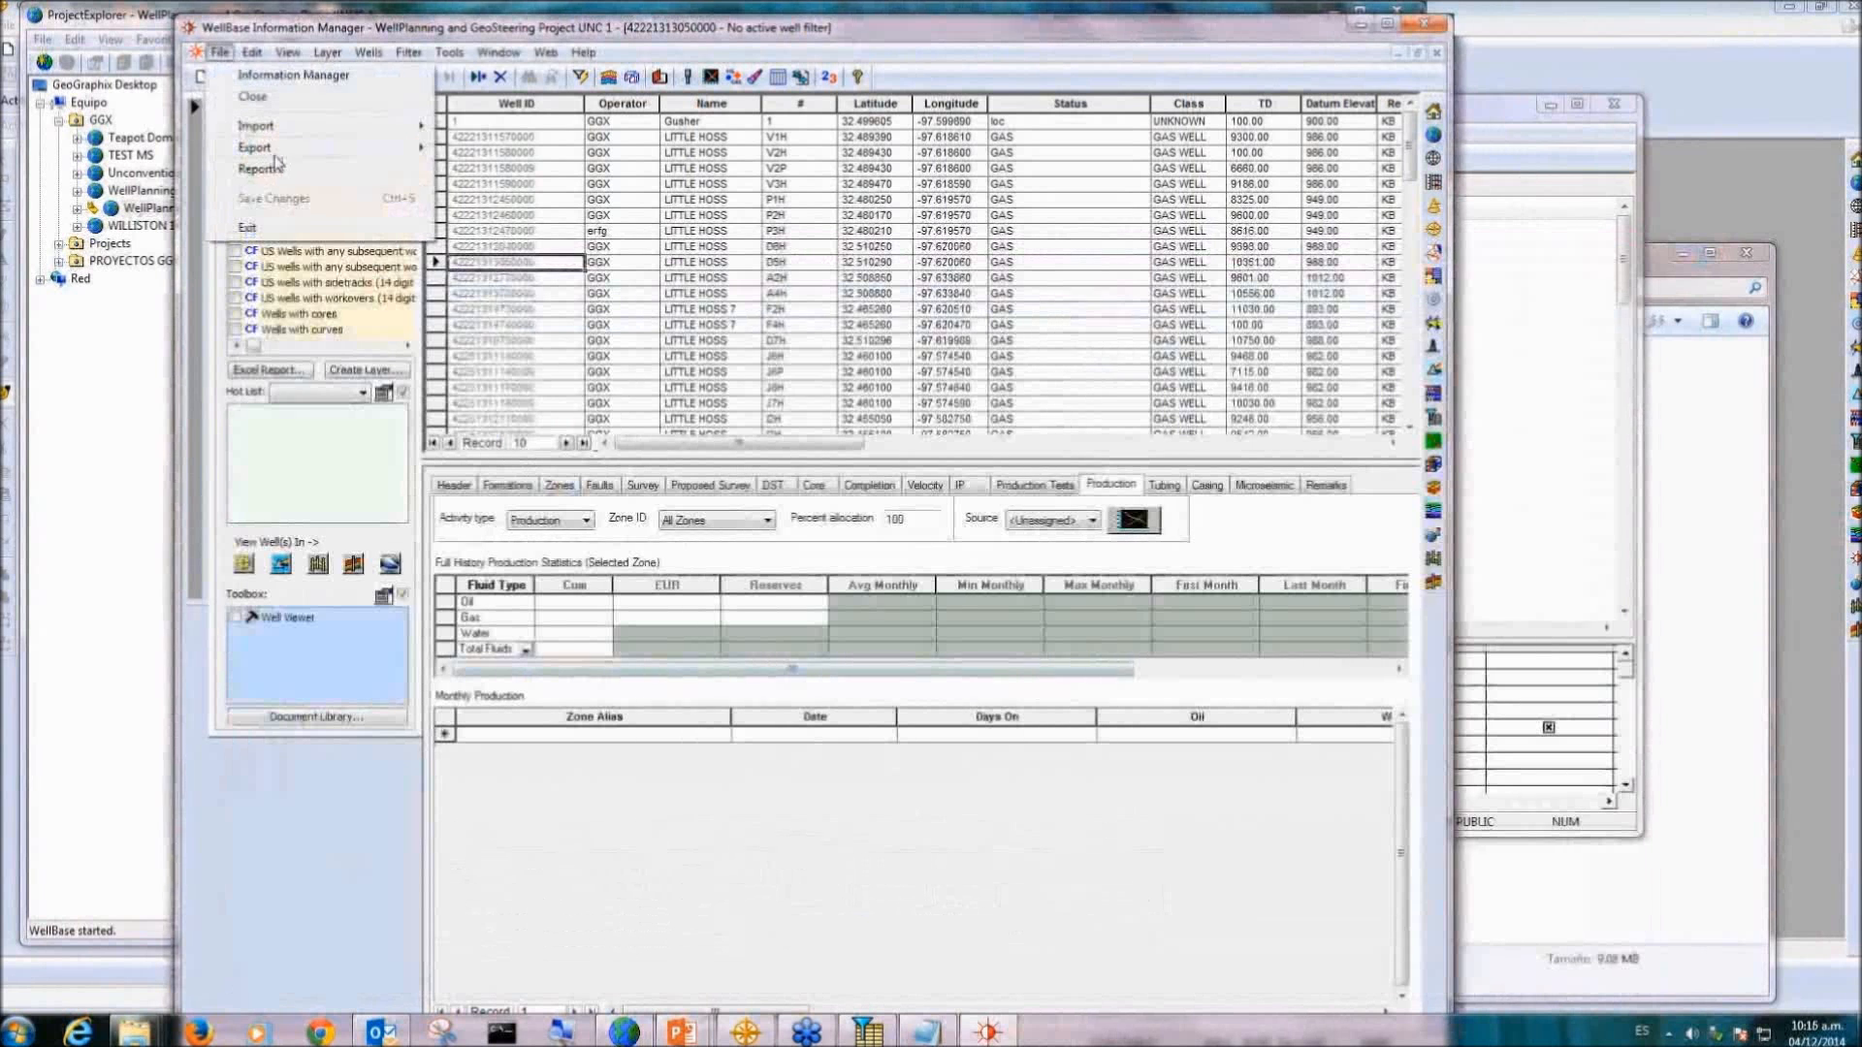
mouse_move(344, 148)
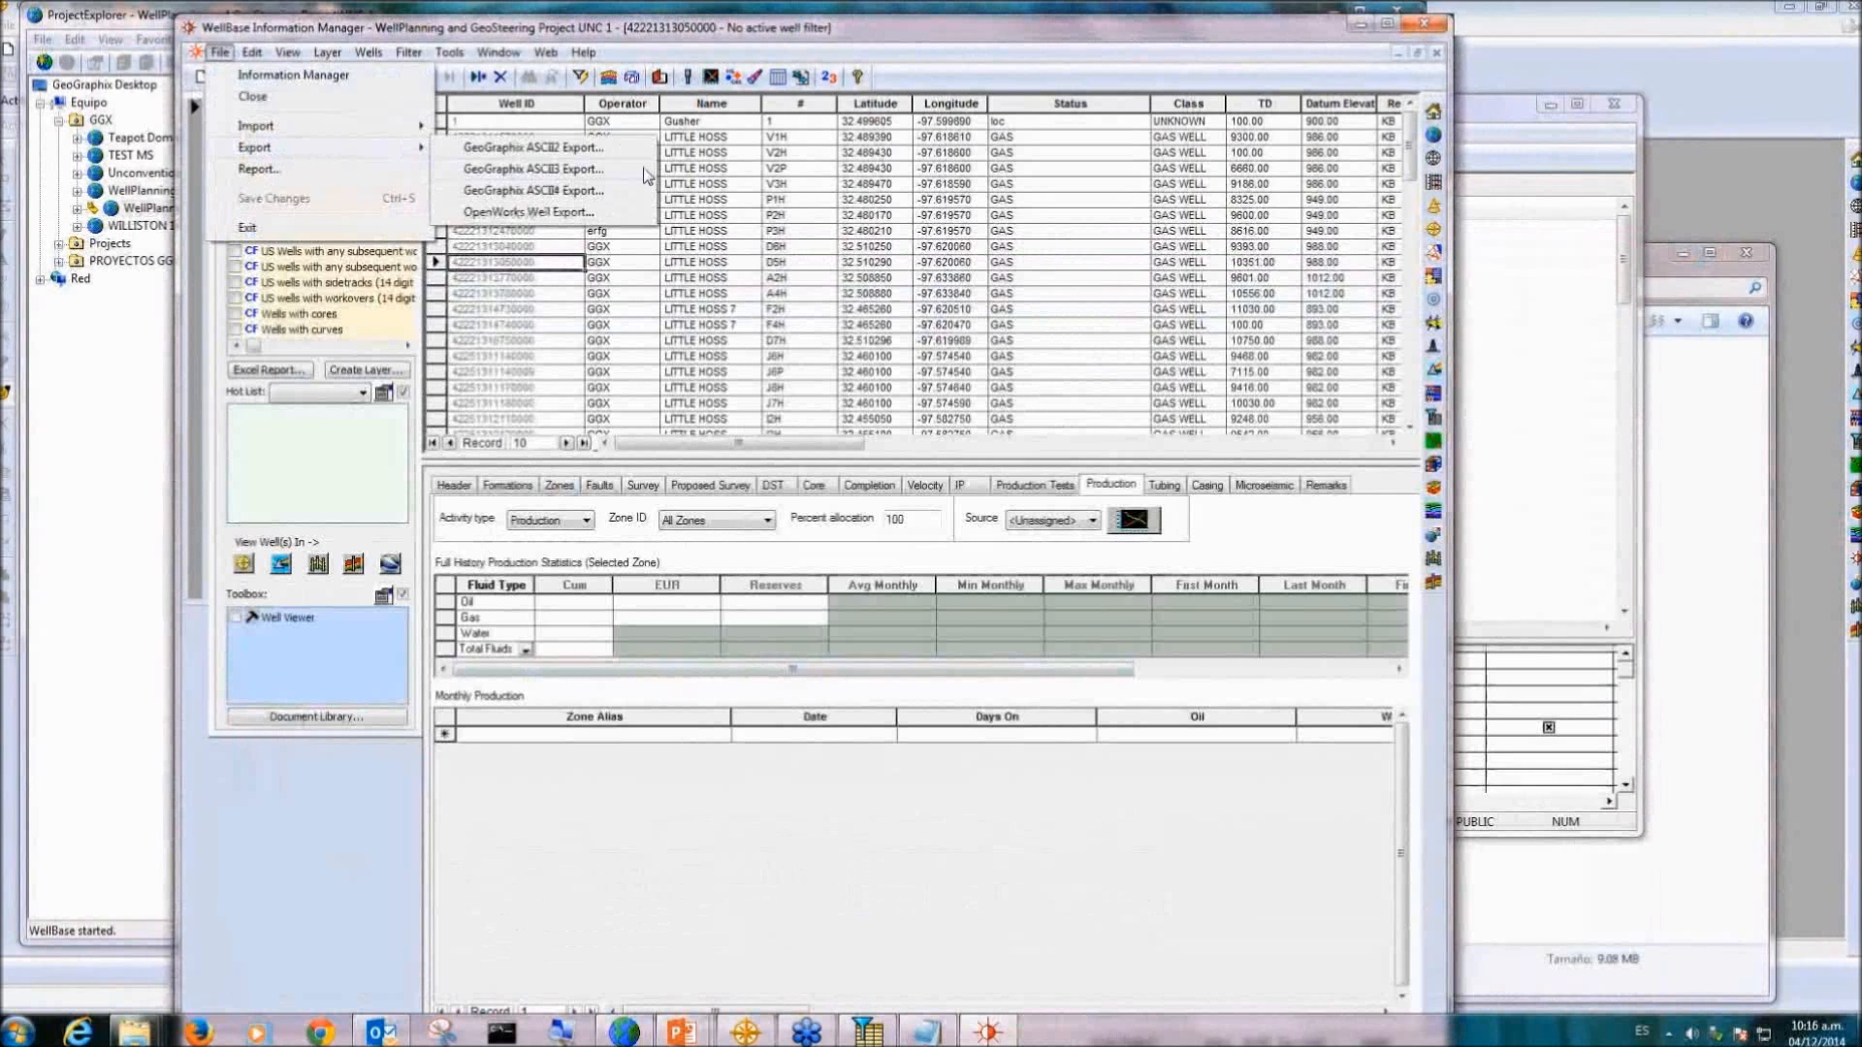
left_click(1059, 825)
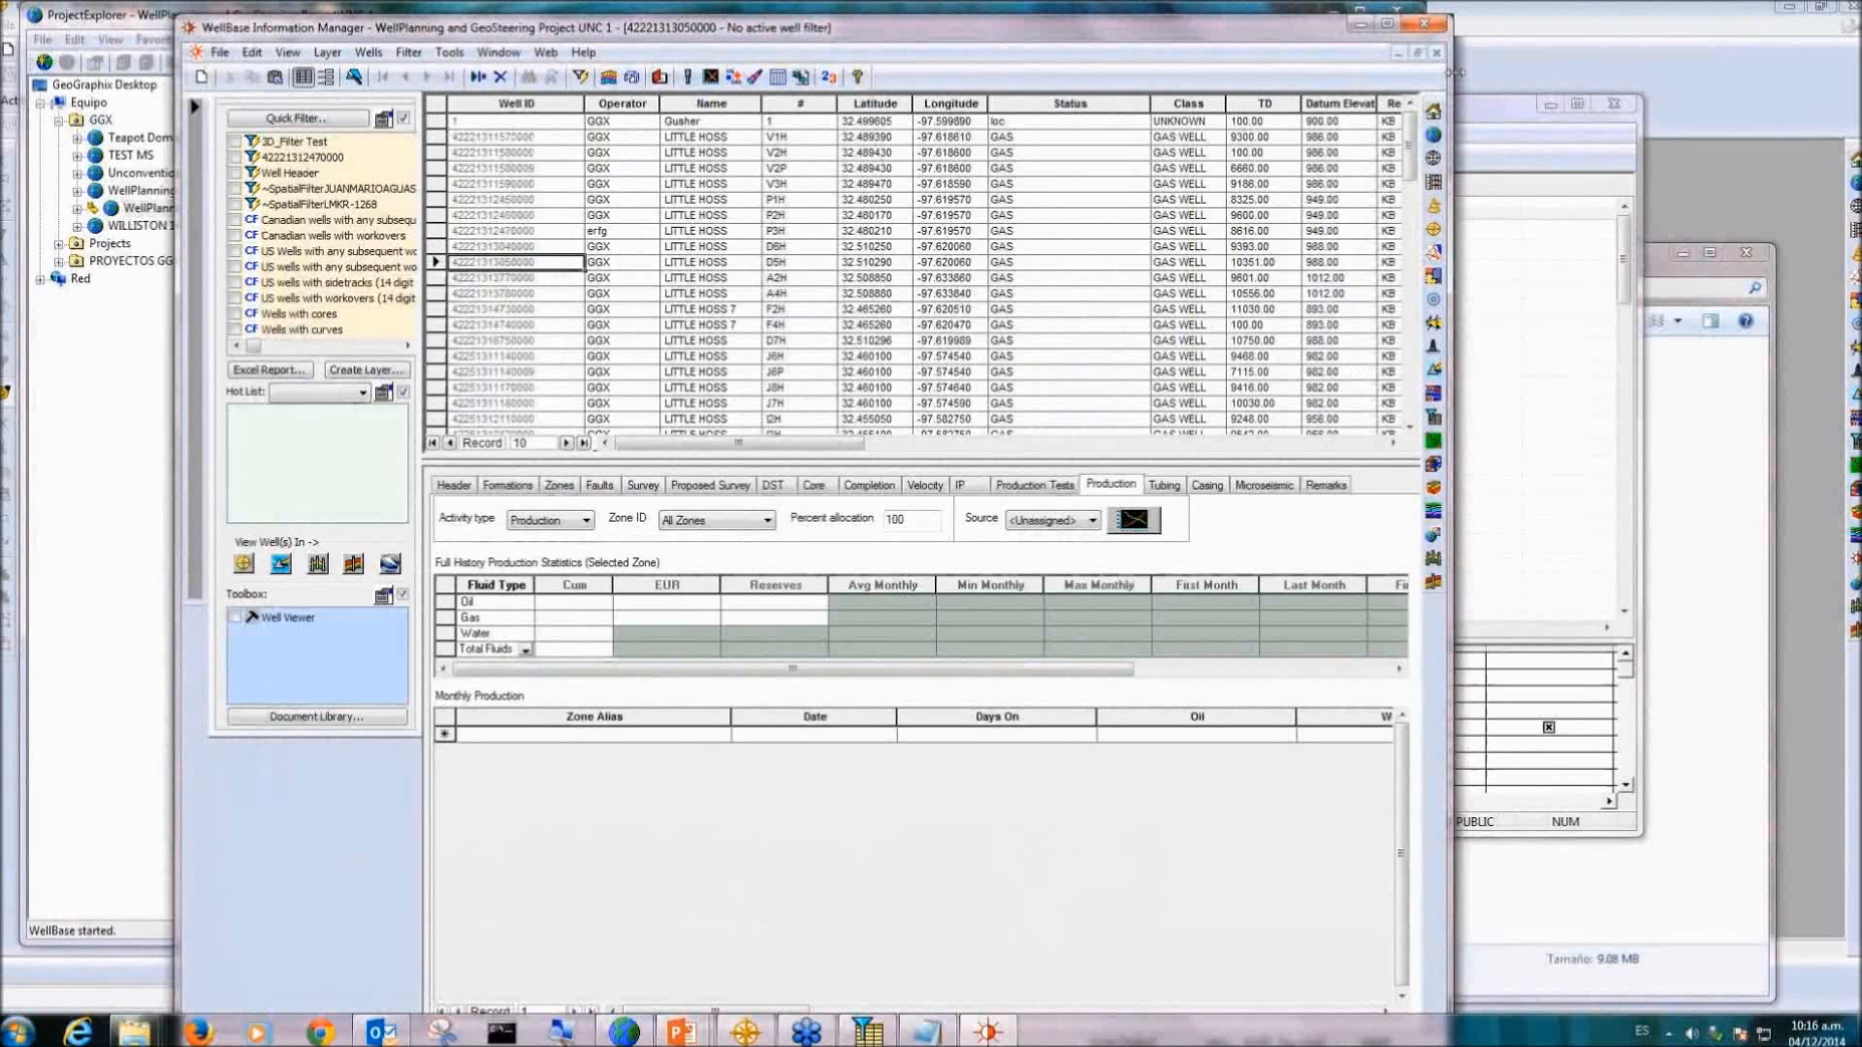
left_click_drag(1454, 73, 1556, 73)
left_click(220, 53)
mouse_move(283, 153)
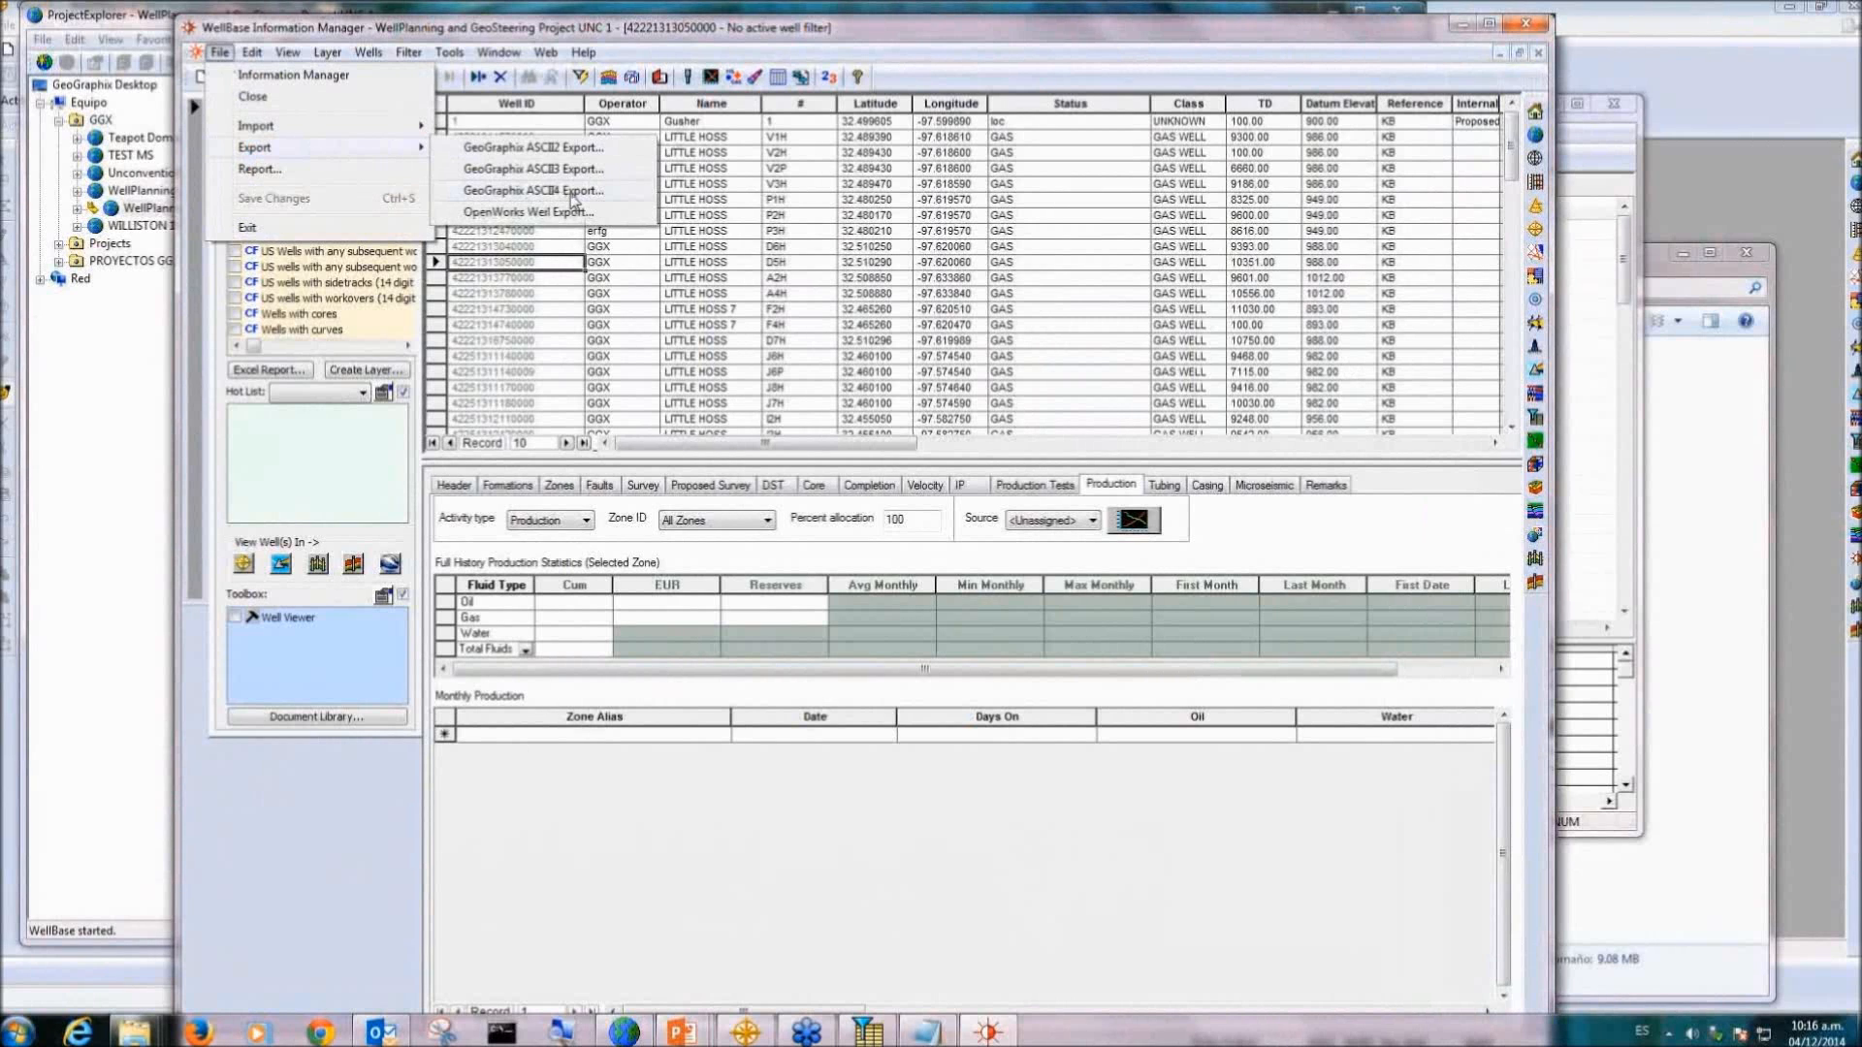
left_click(1171, 834)
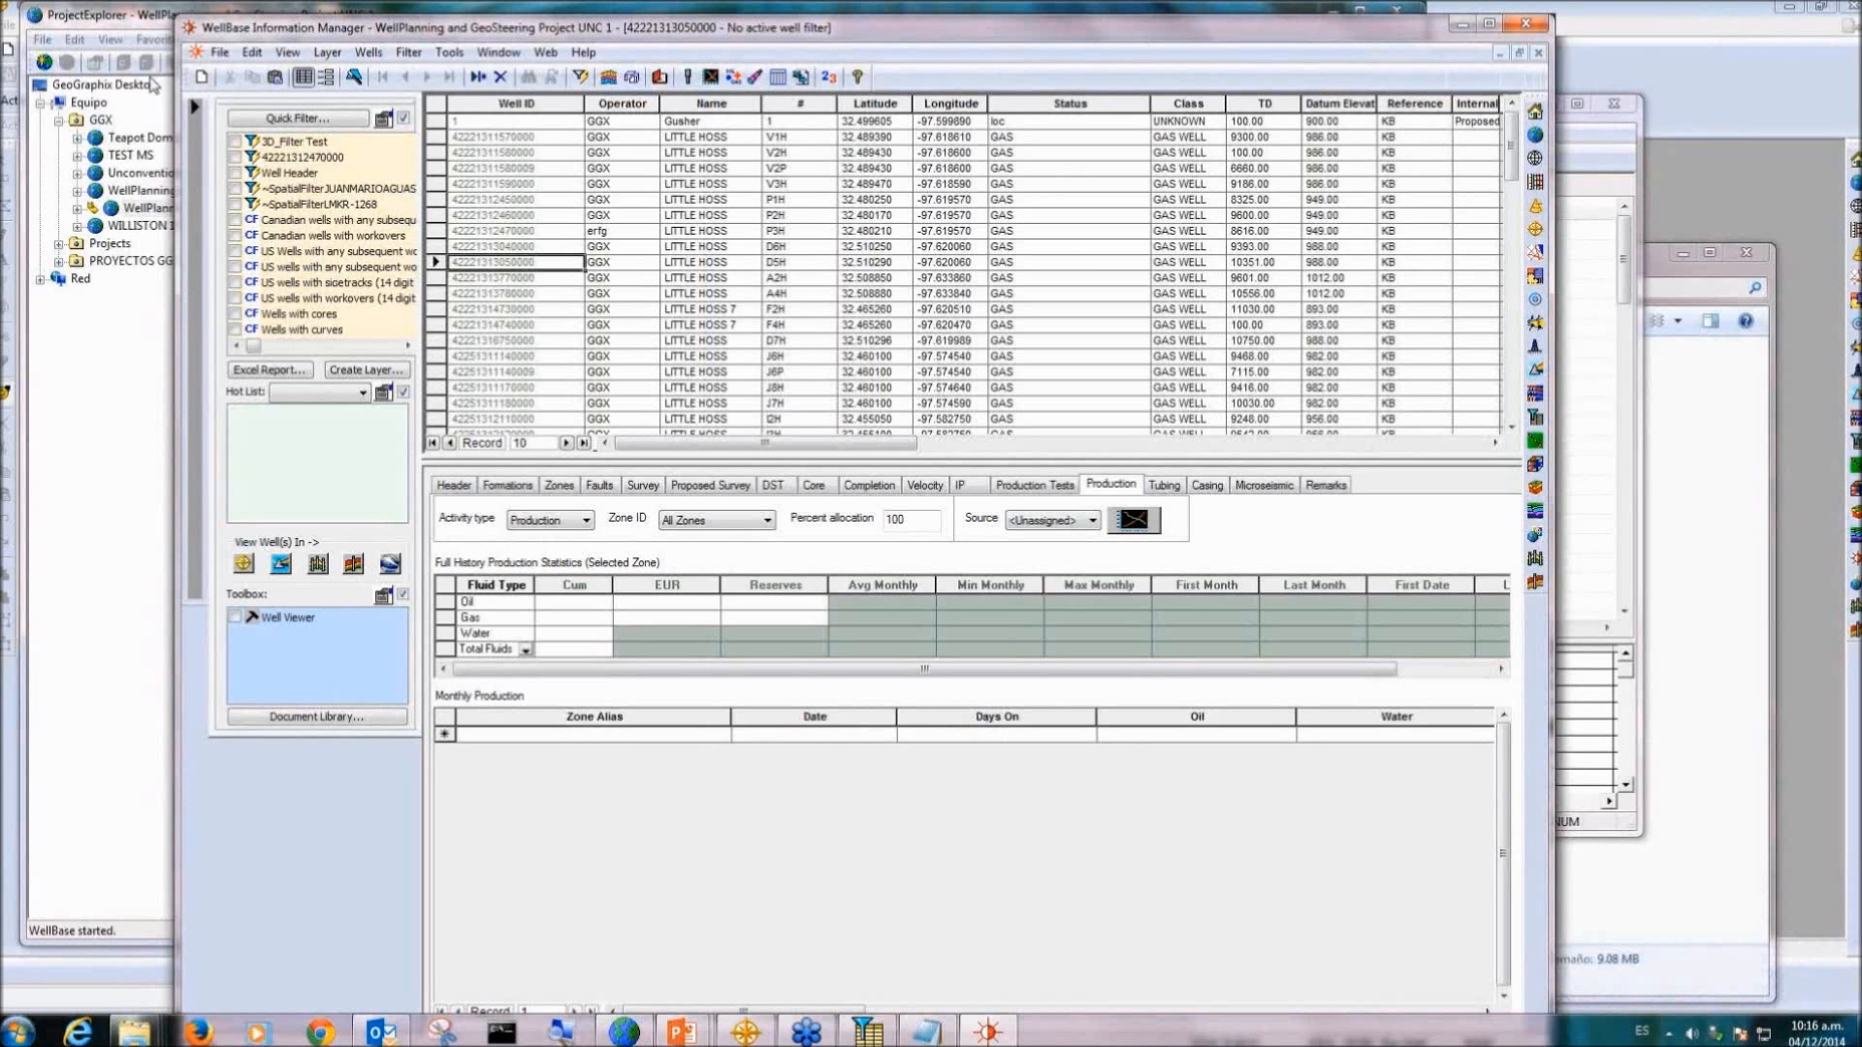
Step: Start a GeoGraphix ASCII3 export and choose the folder GGX 2014\WEBINAR DATOS on DATOS_NEW (F:) as its destination
left_click(217, 53)
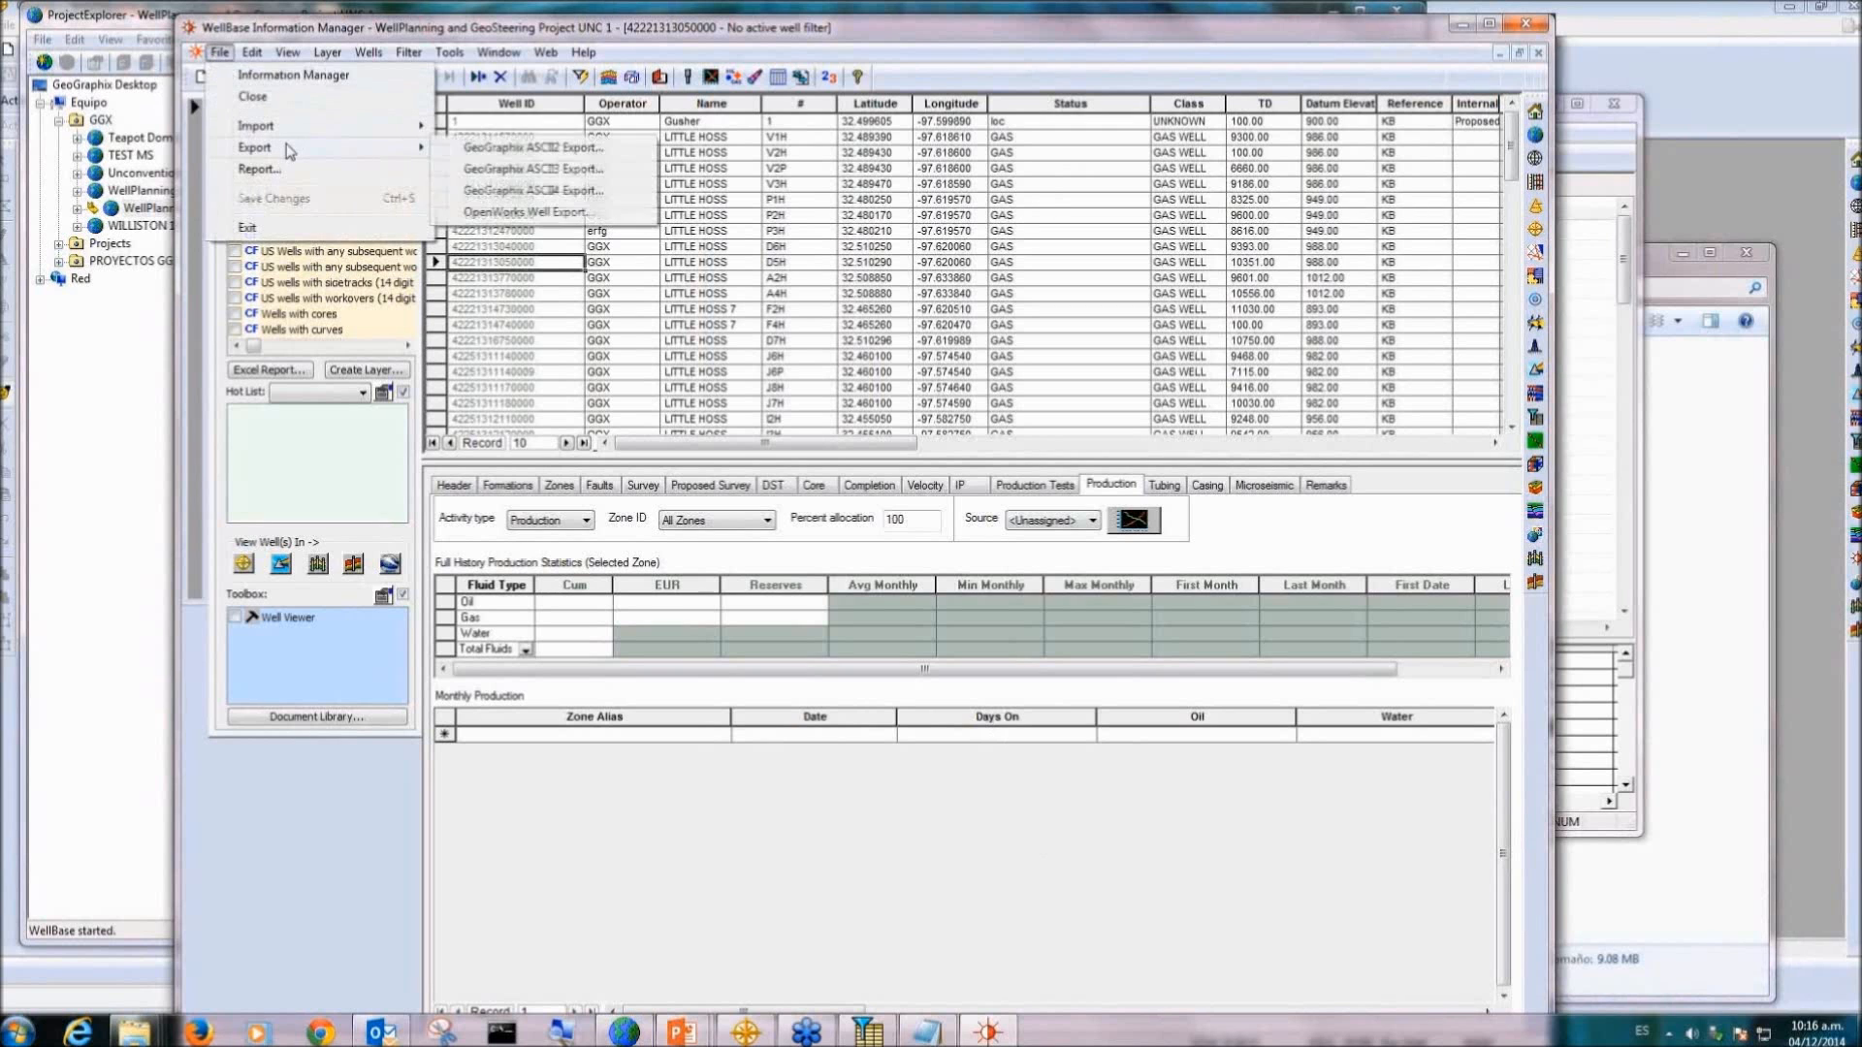
left_click(531, 170)
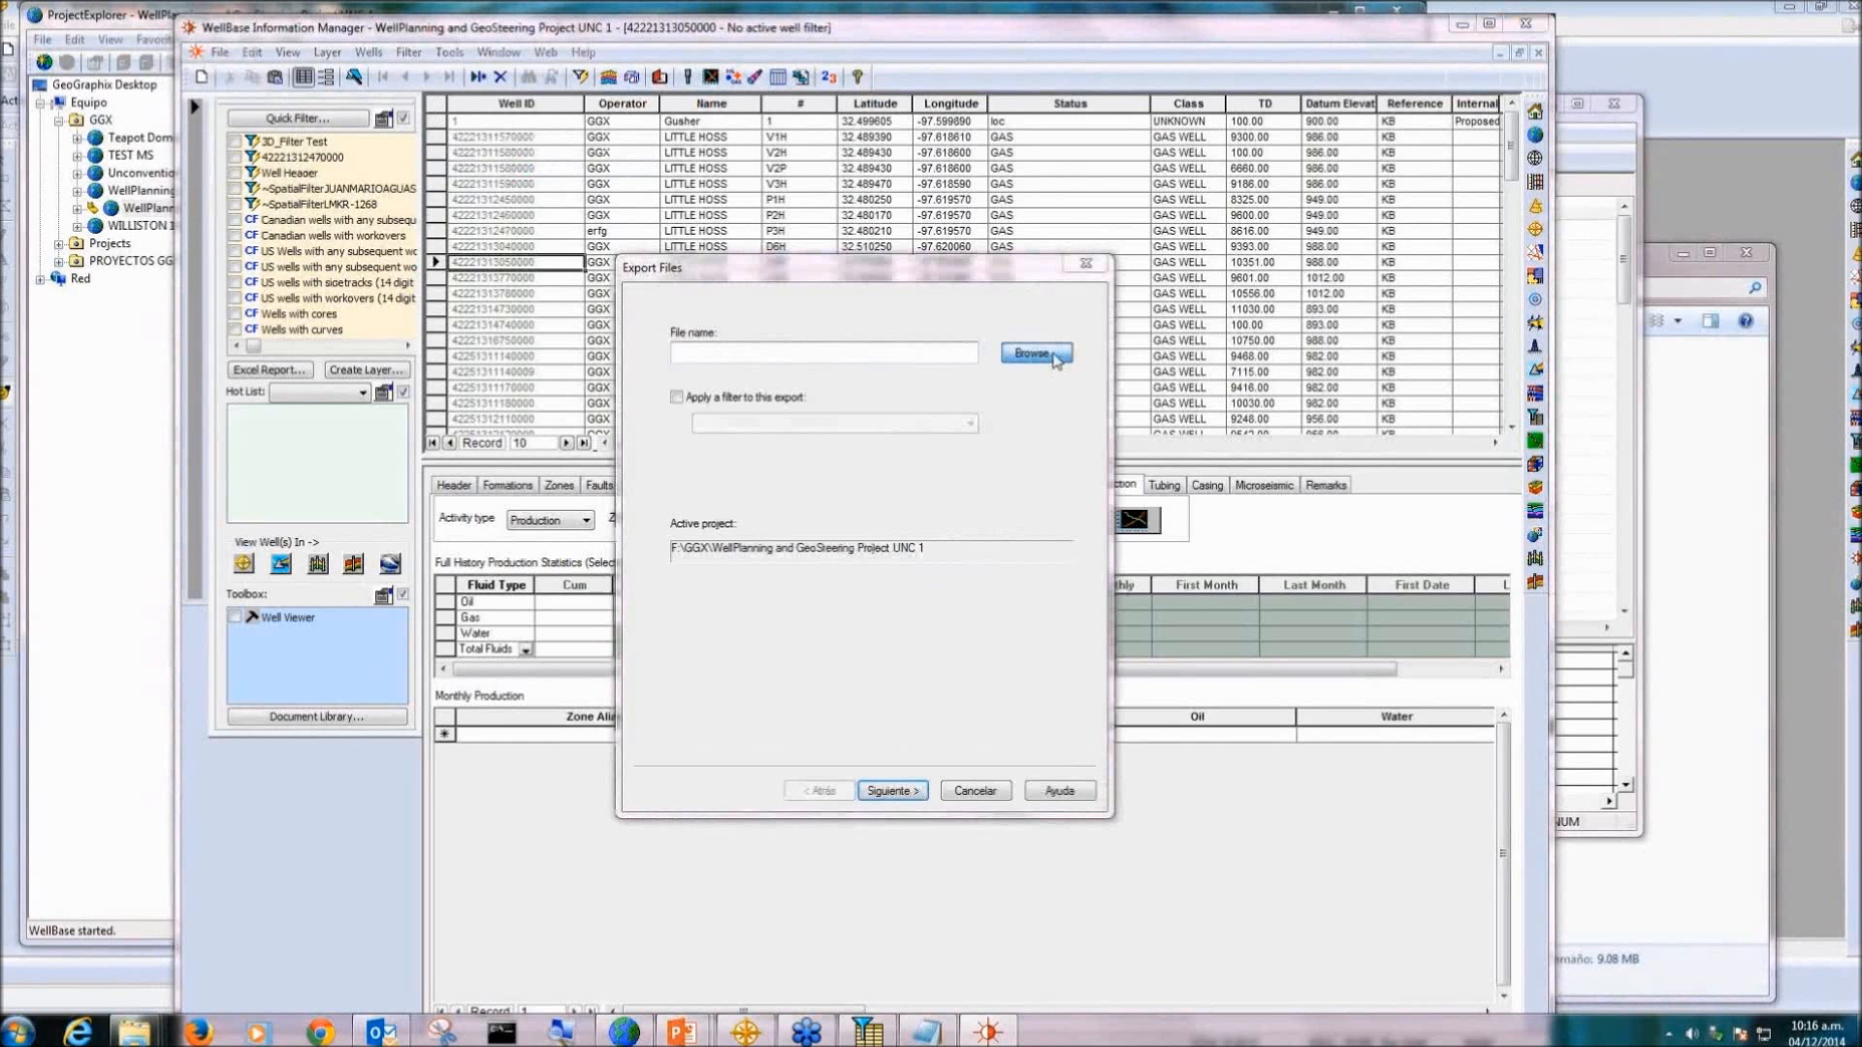
left_click(1055, 359)
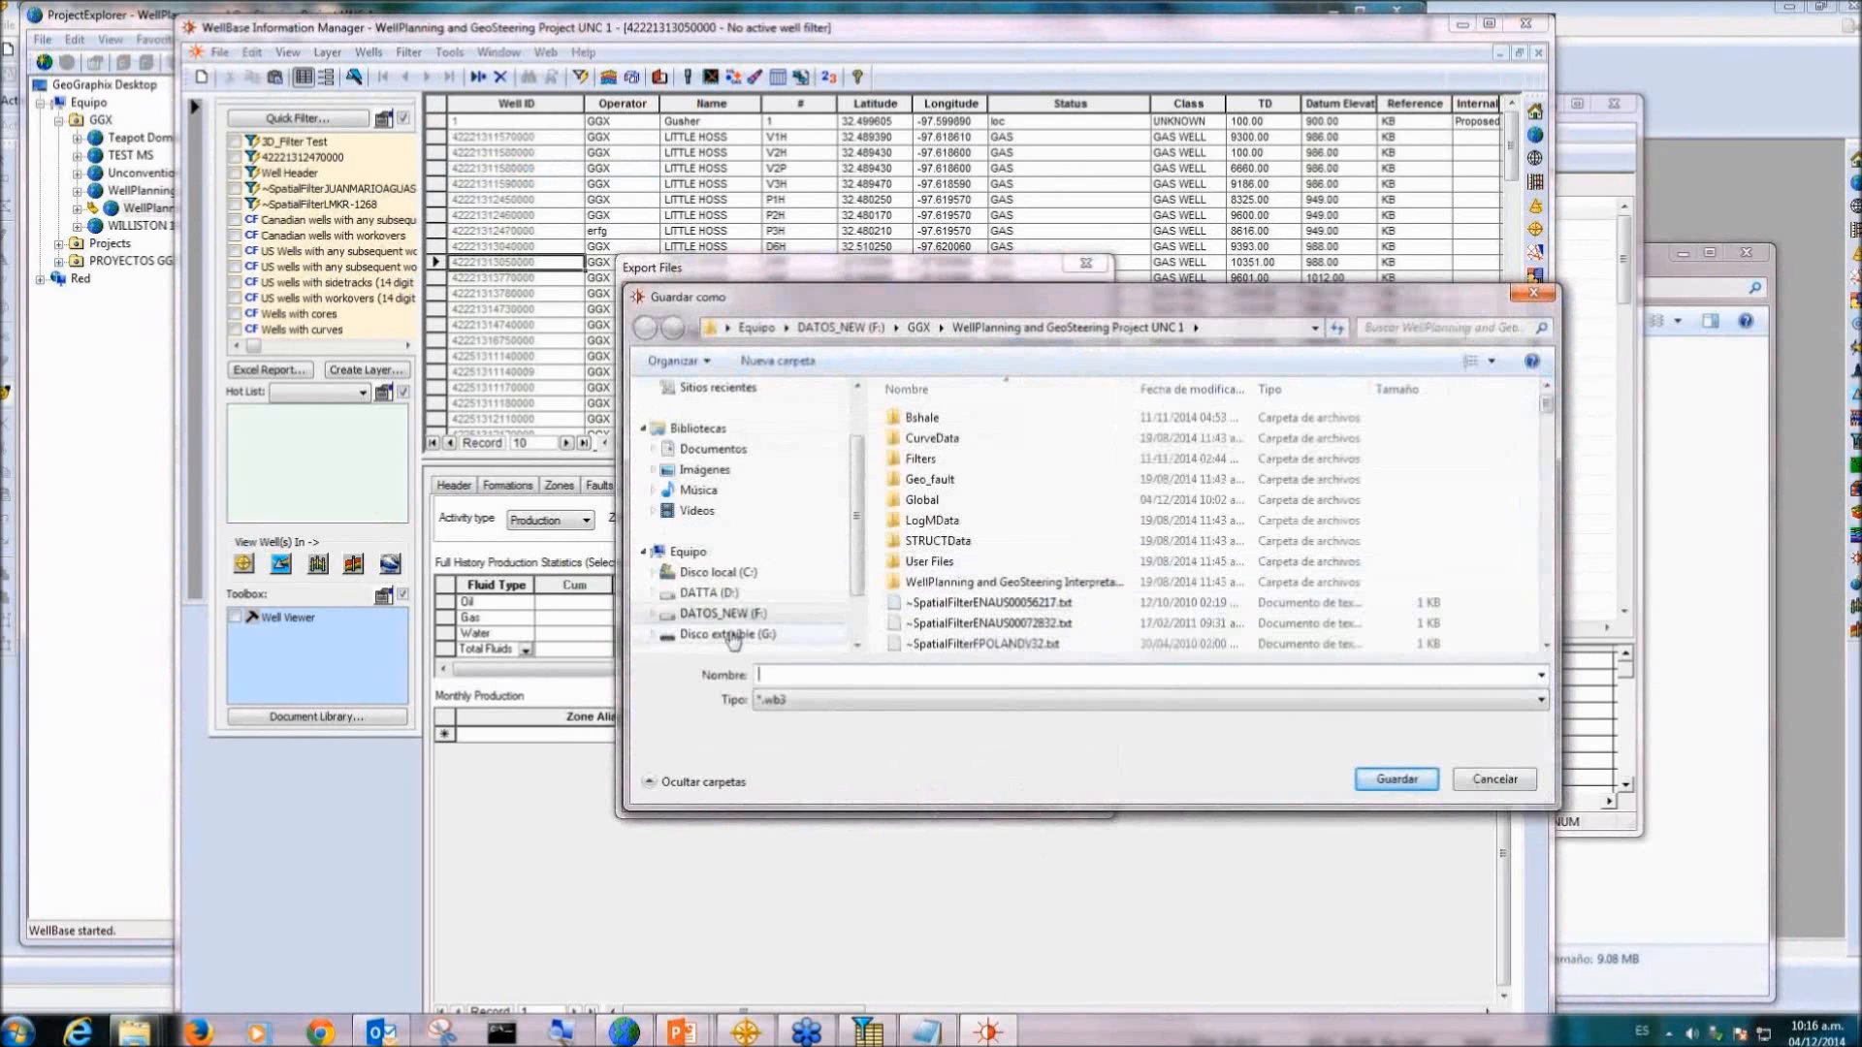
left_click(737, 615)
left_click(969, 623)
scroll(954, 531, "down", 3)
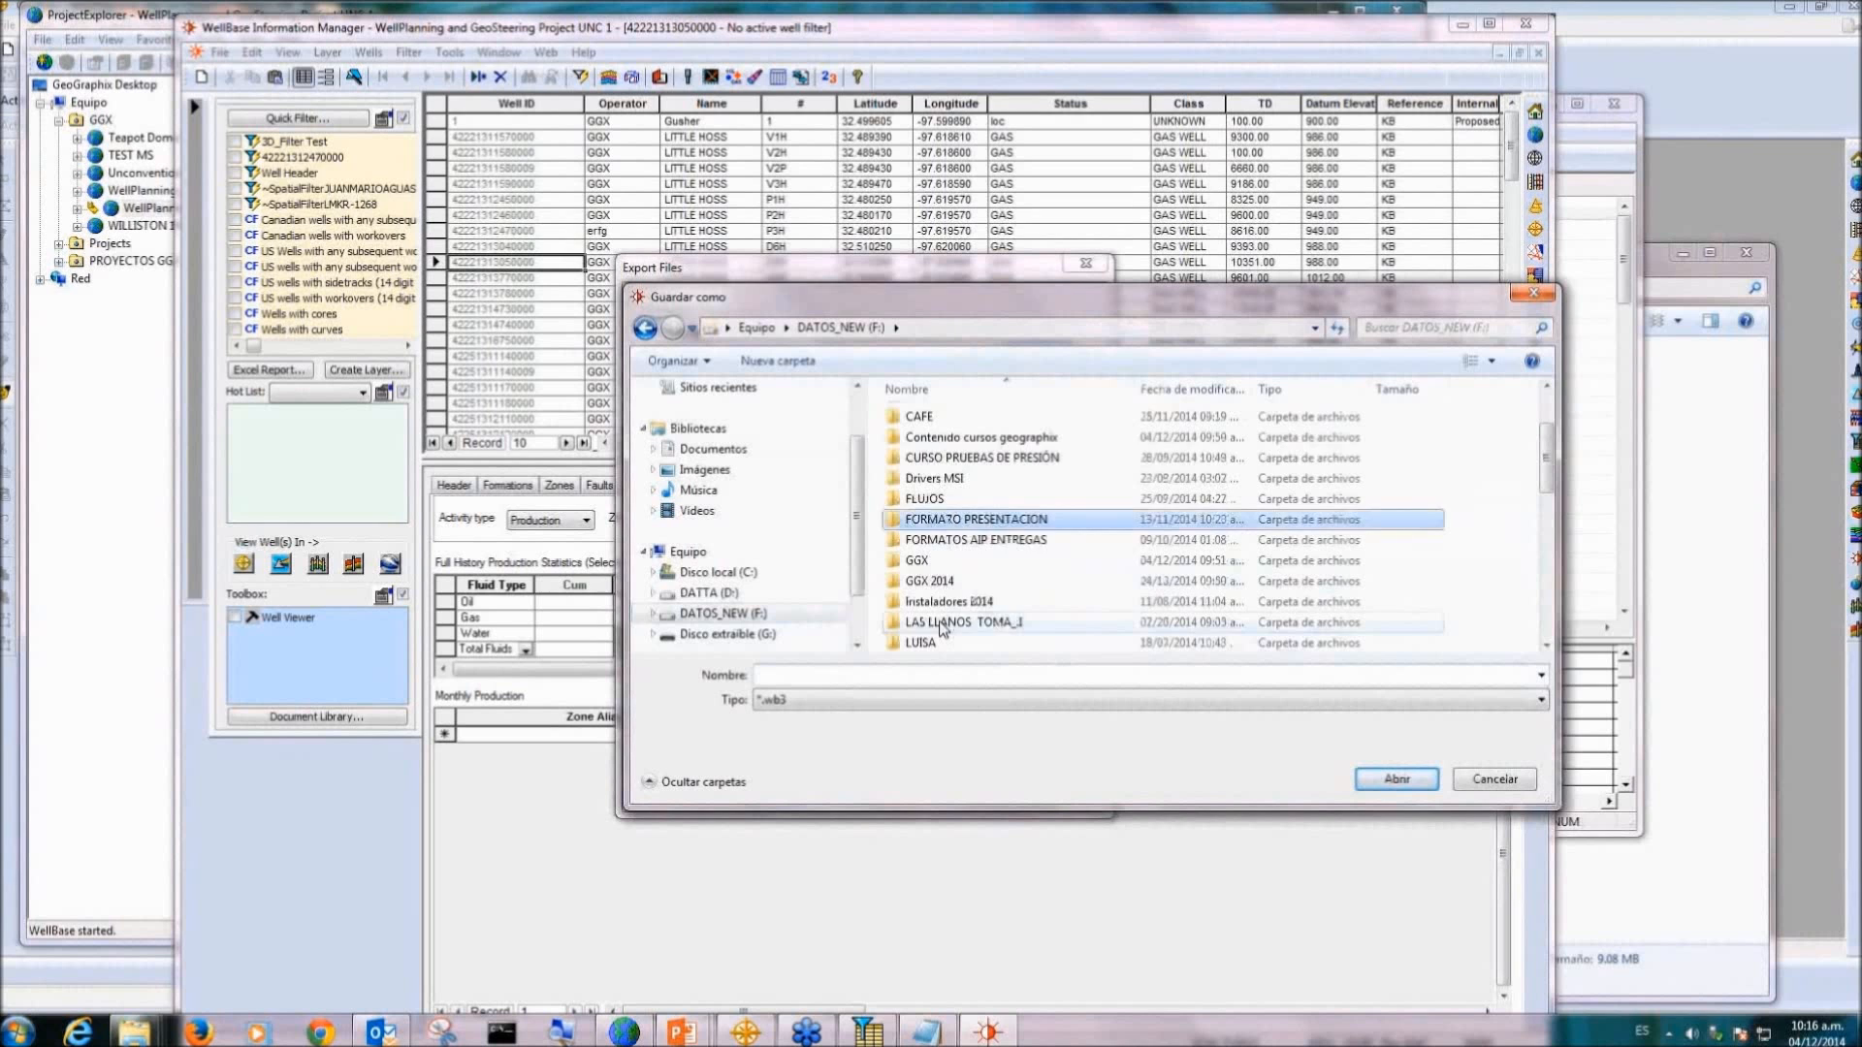
double_click(931, 520)
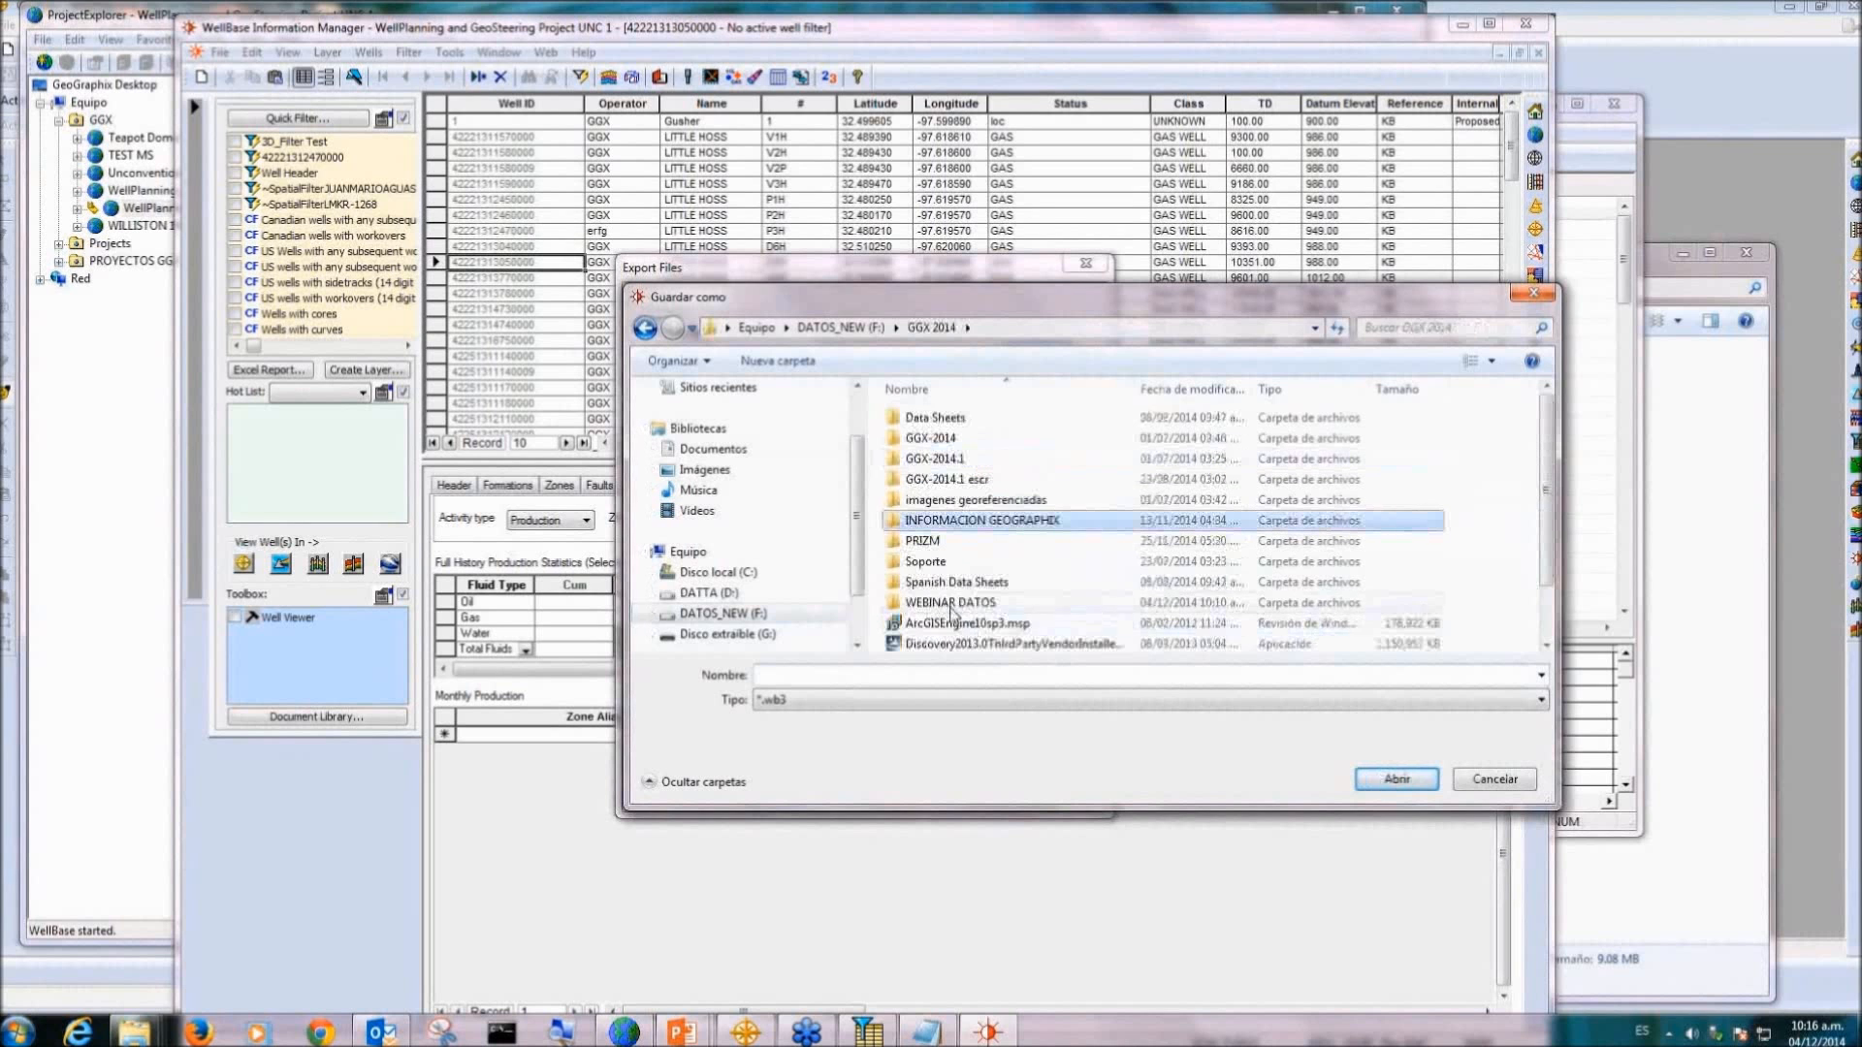
left_click(949, 603)
double_click(949, 603)
Step: Name the export file ASCII 3 INFORMACION, save it, and finish the export with the current Geographic Latitude/Longitude system
left_click(830, 676)
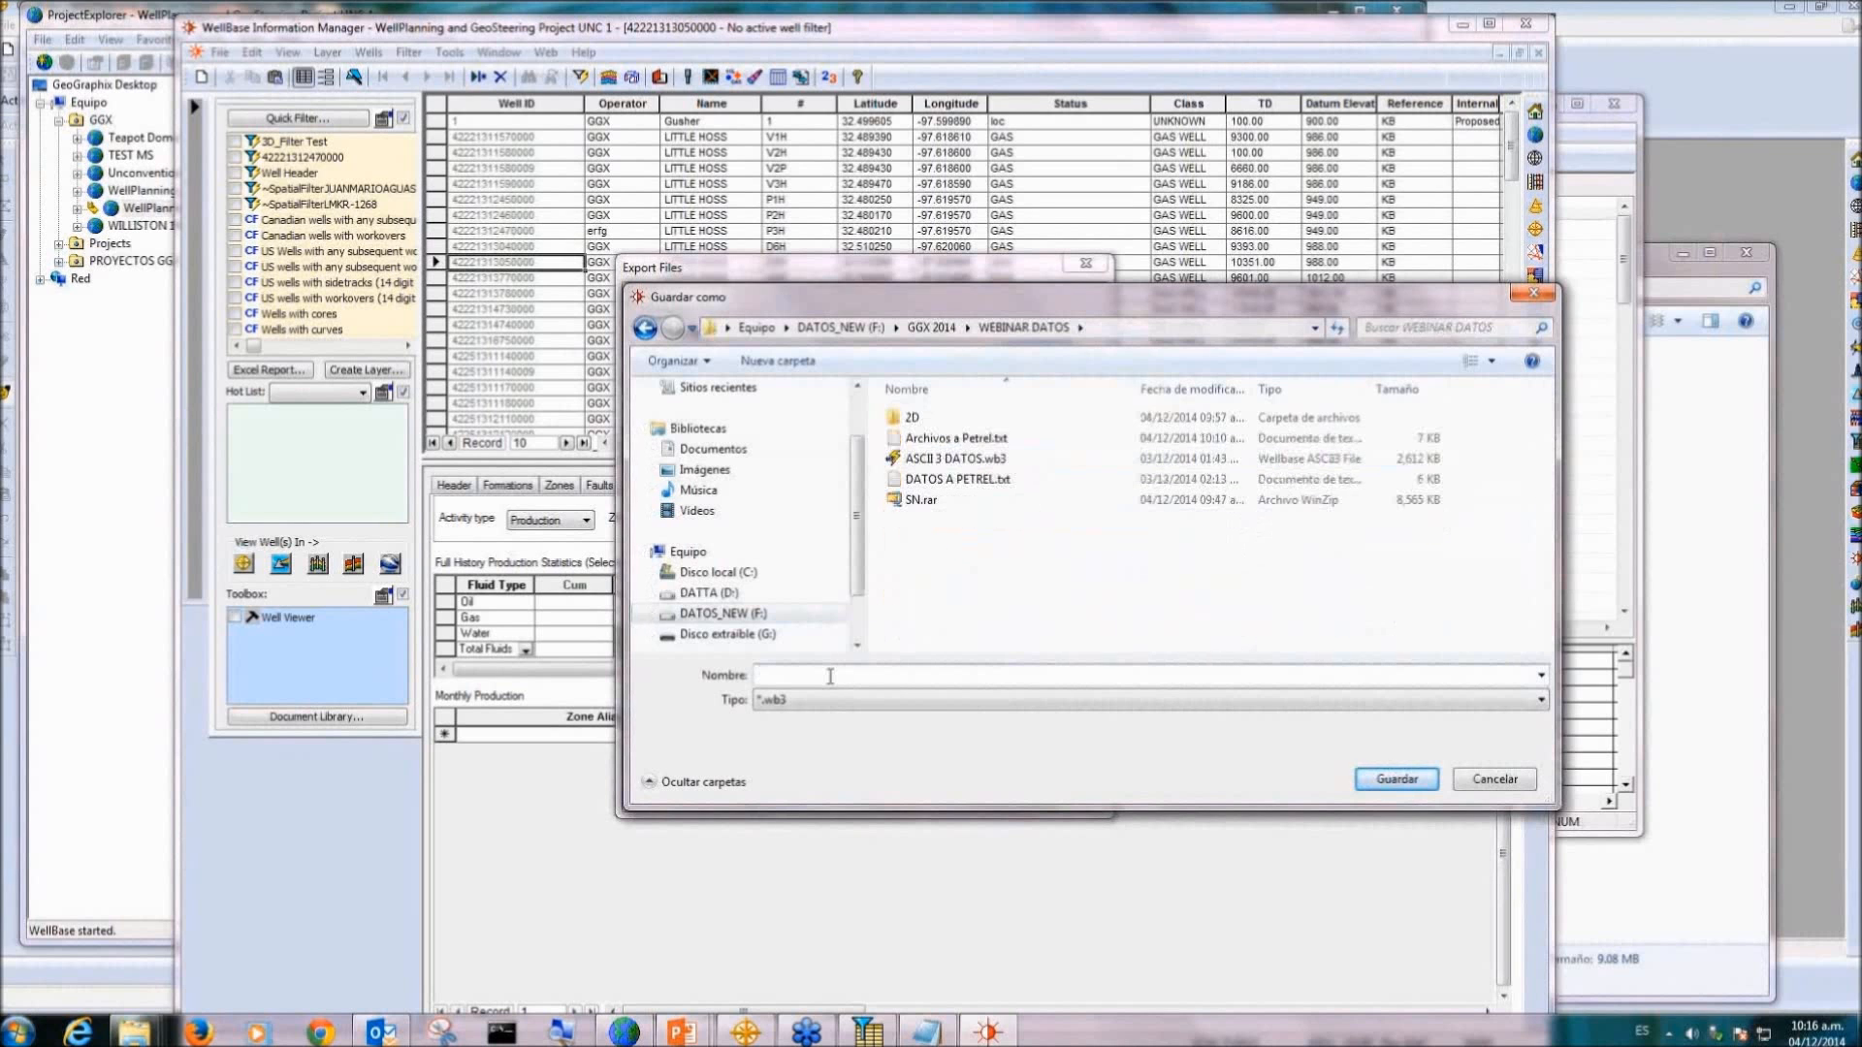
type("ASC")
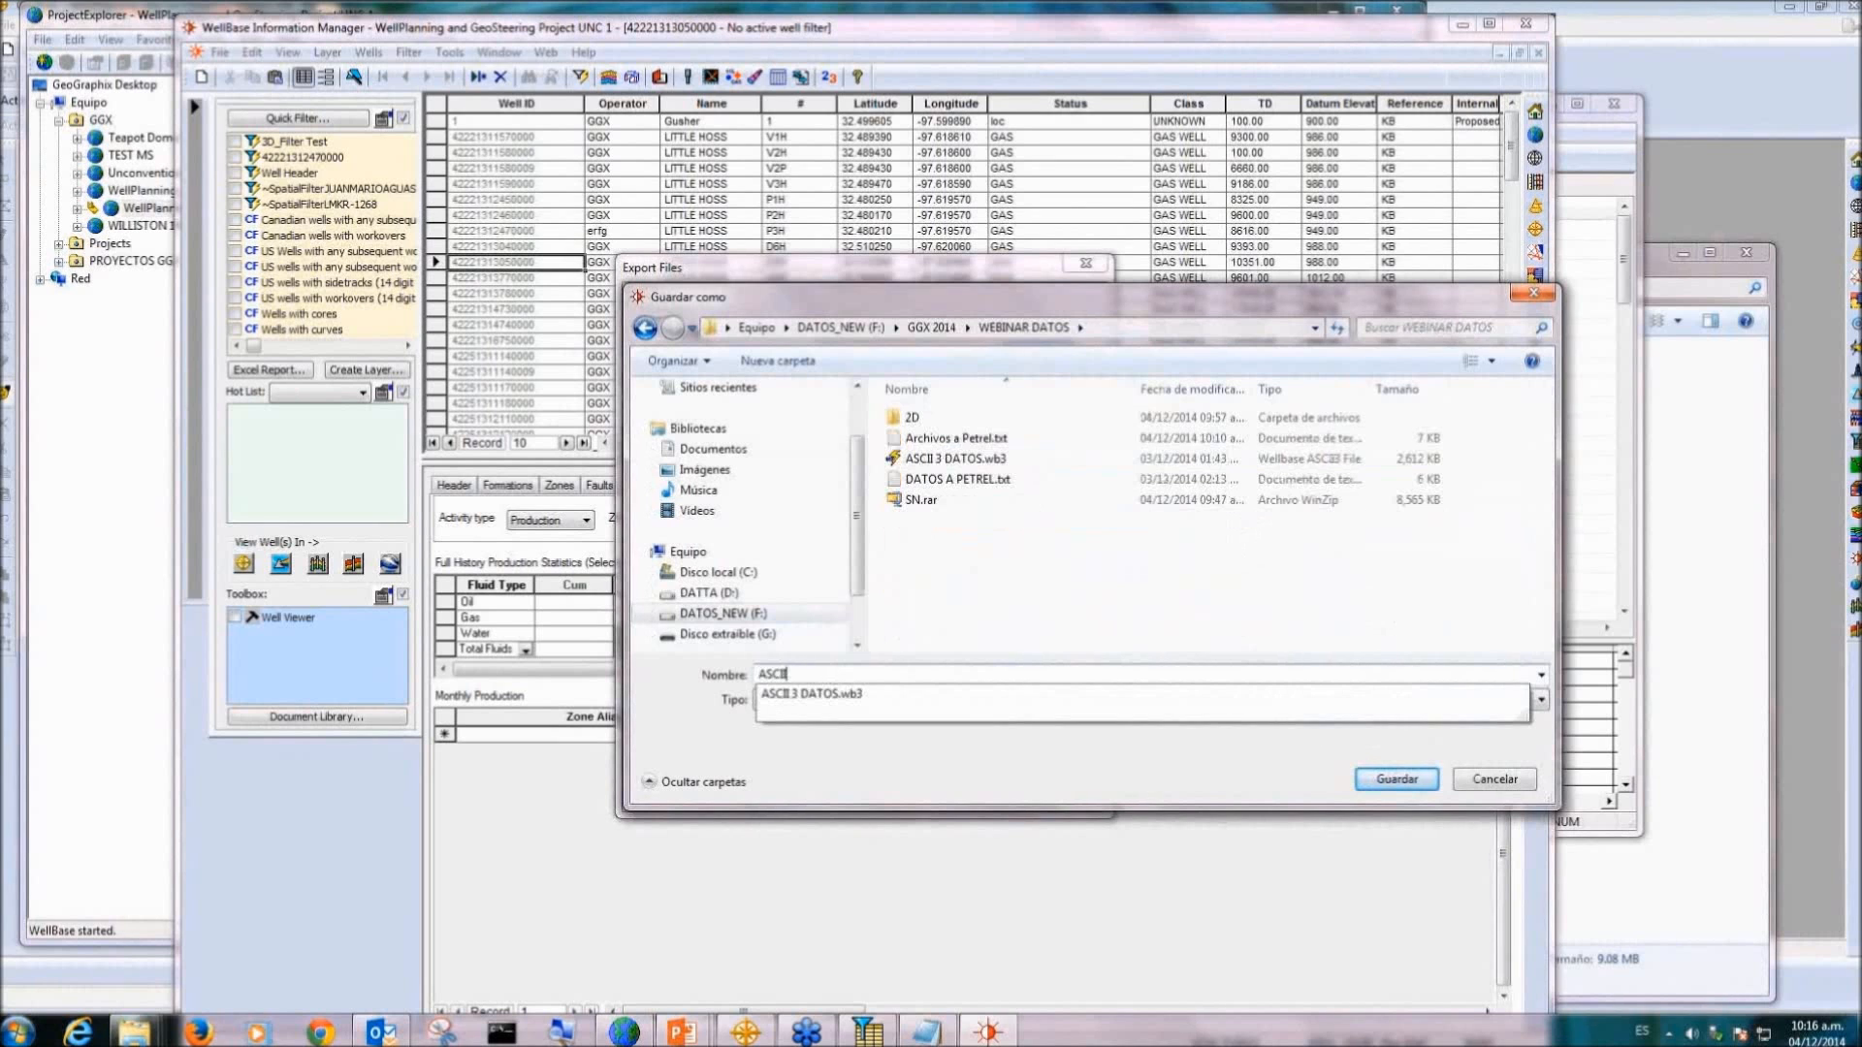
type("II 3 INFORMACION")
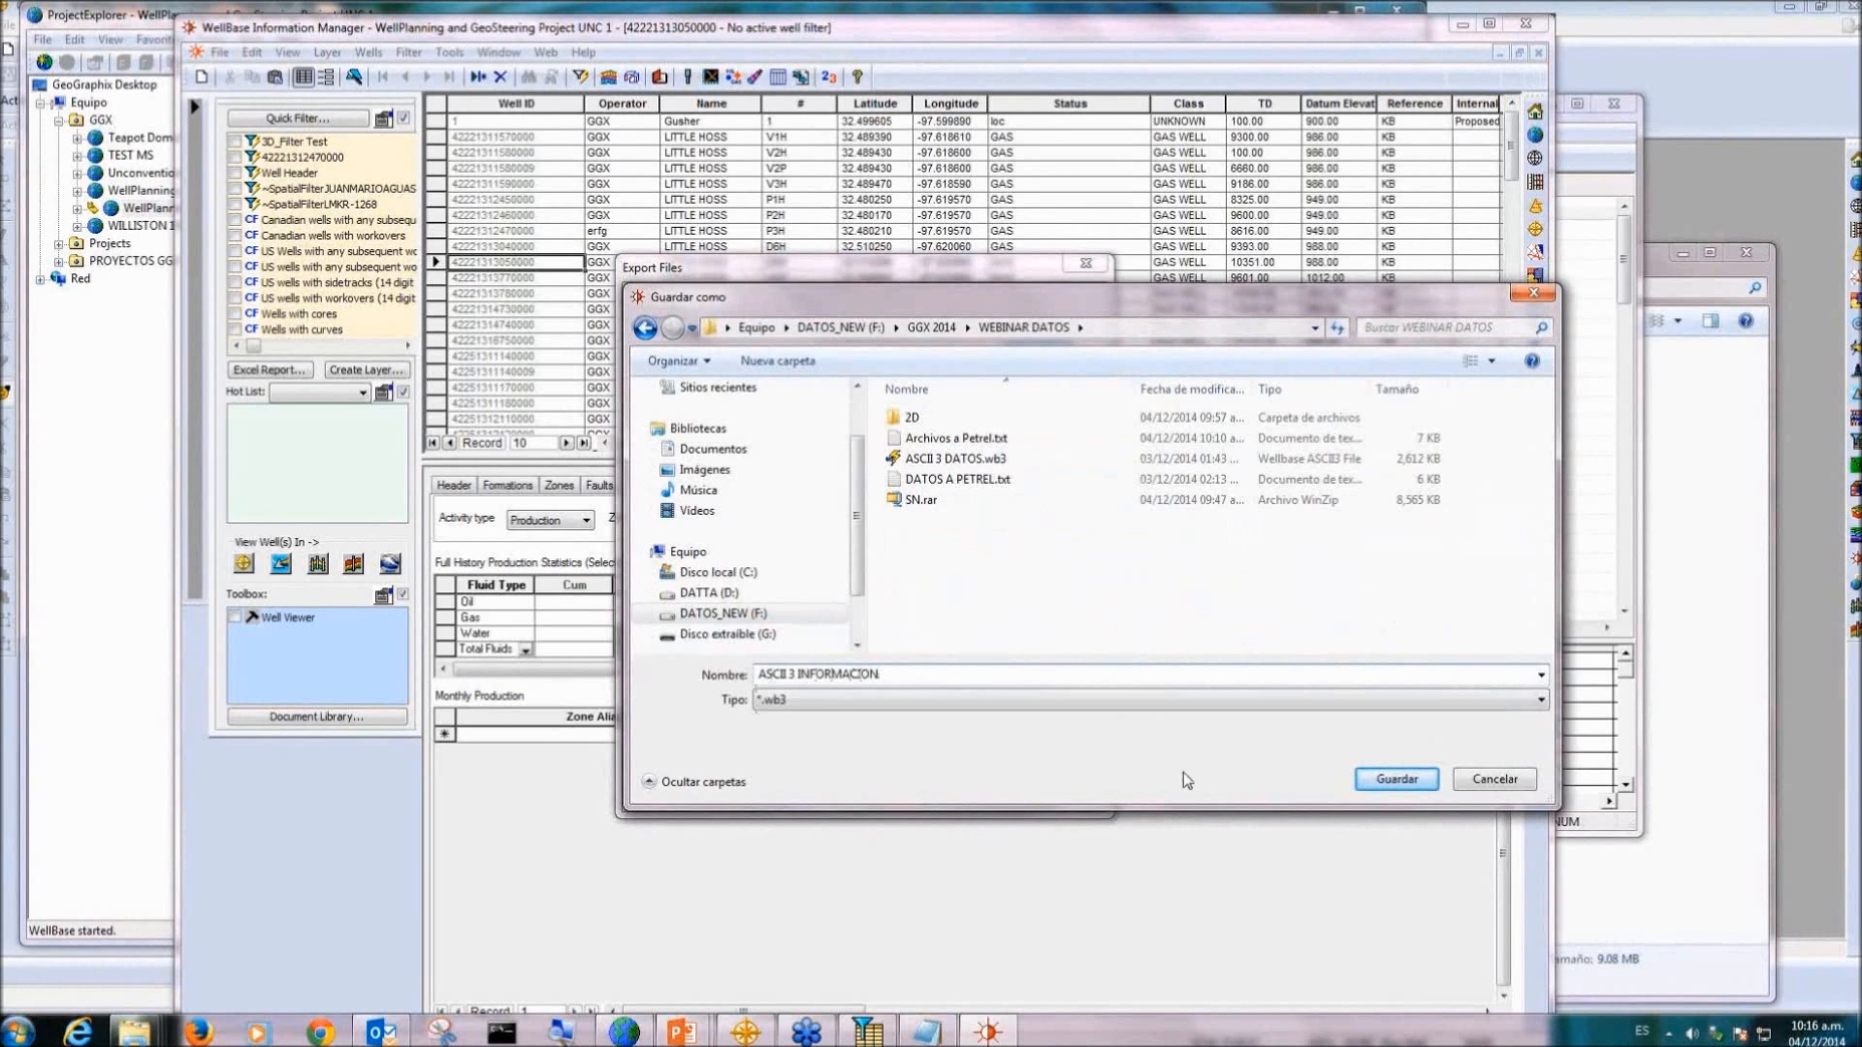
left_click(1397, 779)
left_click(892, 790)
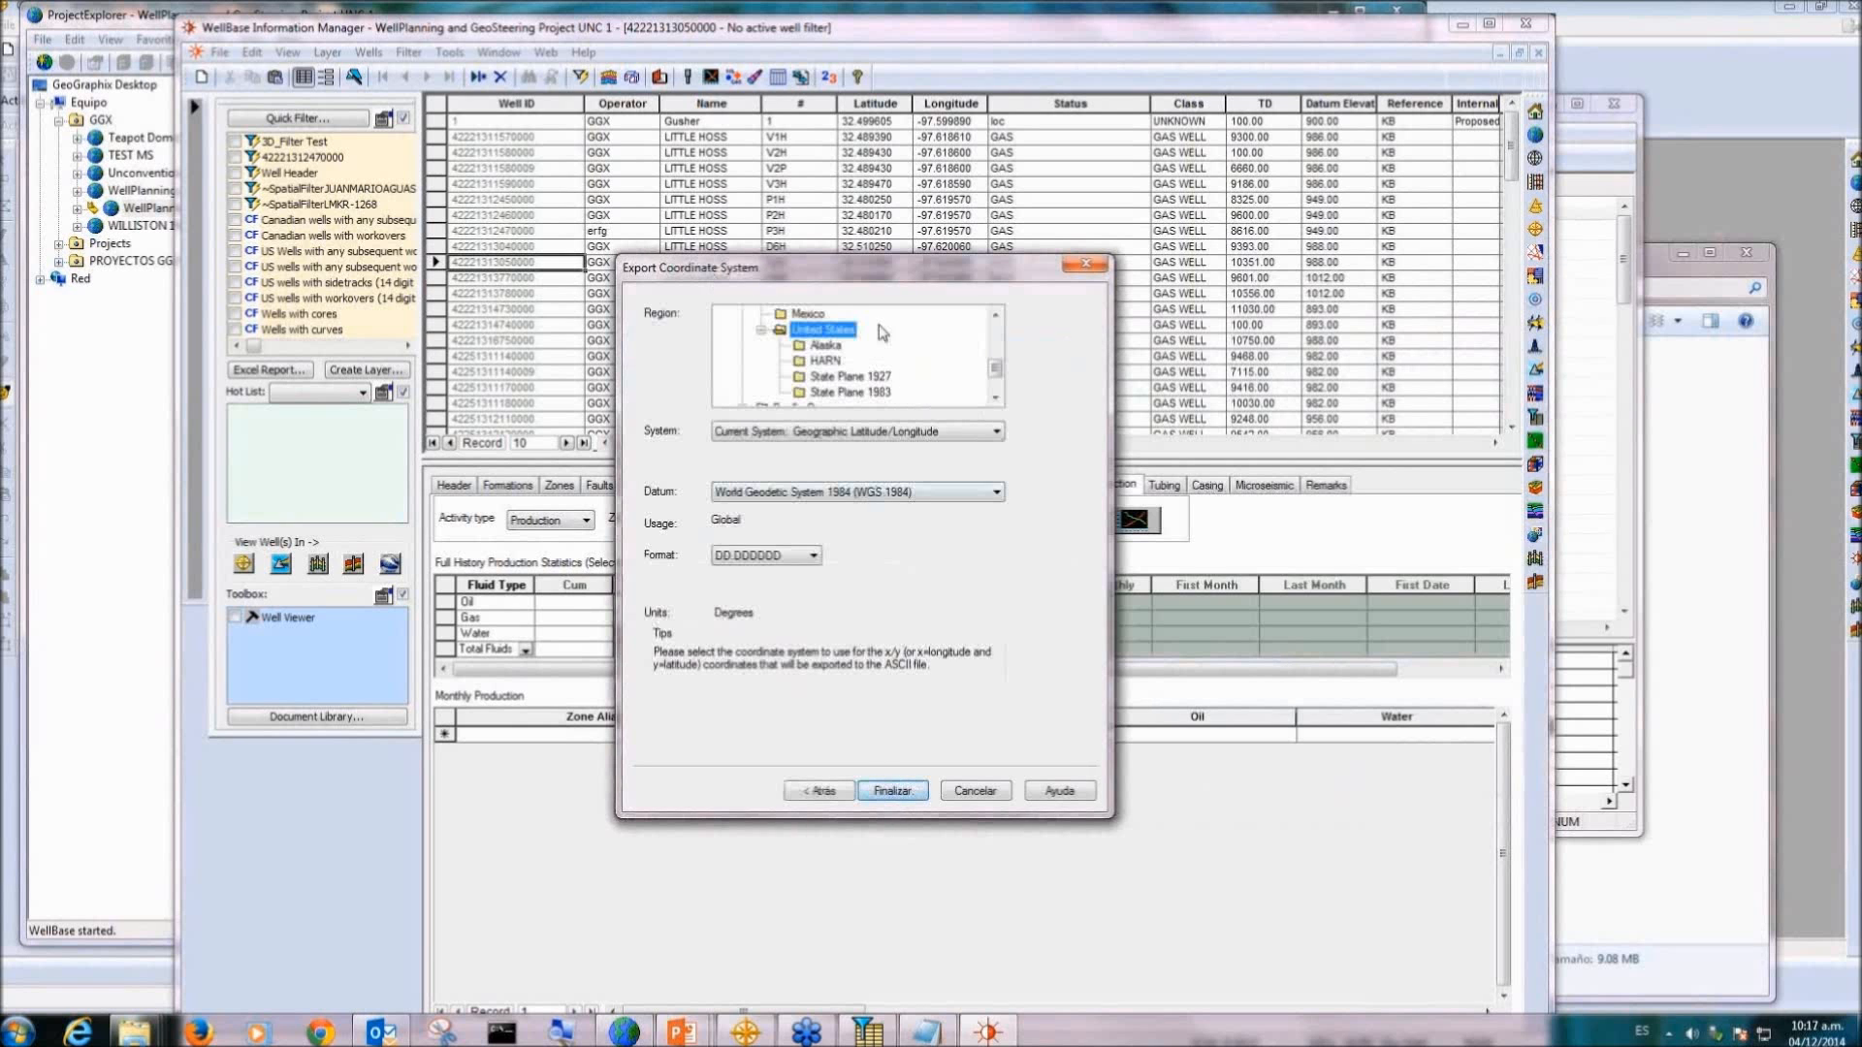
left_click(894, 791)
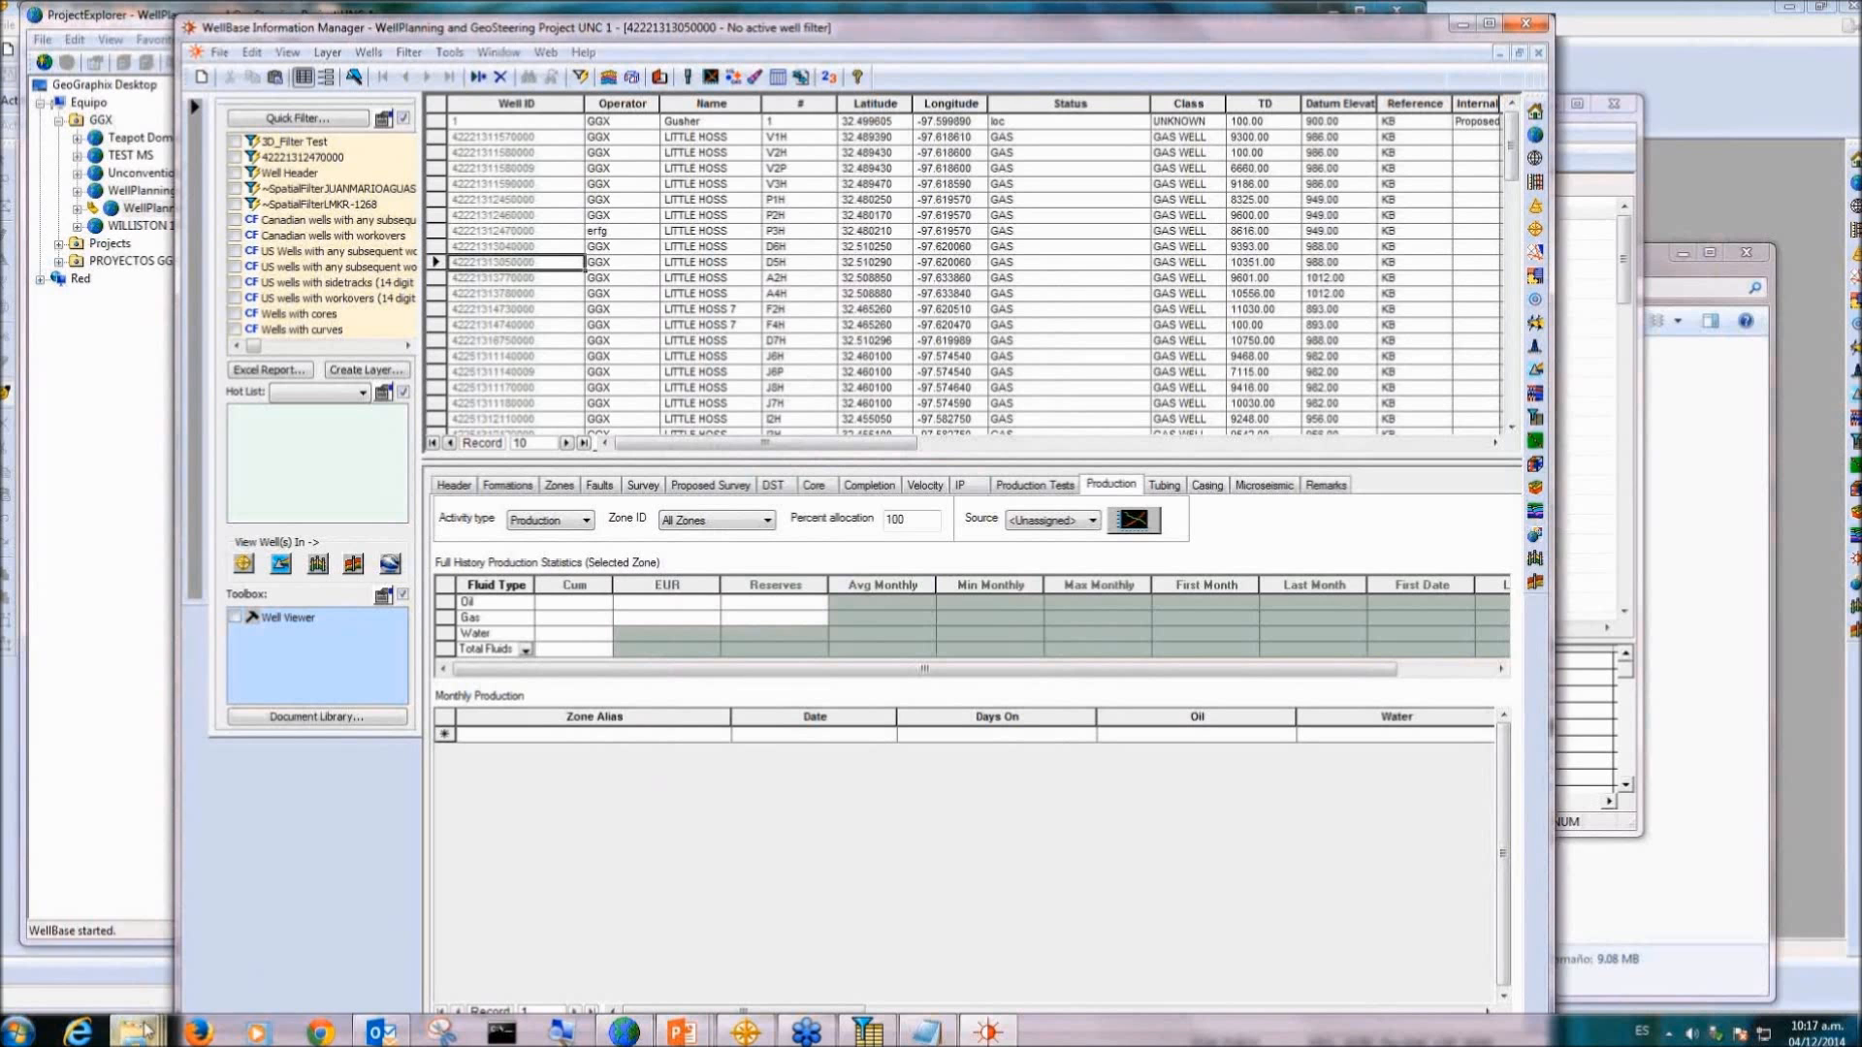
Step: Switch to the WEBINAR DATOS folder window, place it beside WellBase, and locate the exported ASCII 3 INFORMACION.wb3 file
mouse_move(133, 1030)
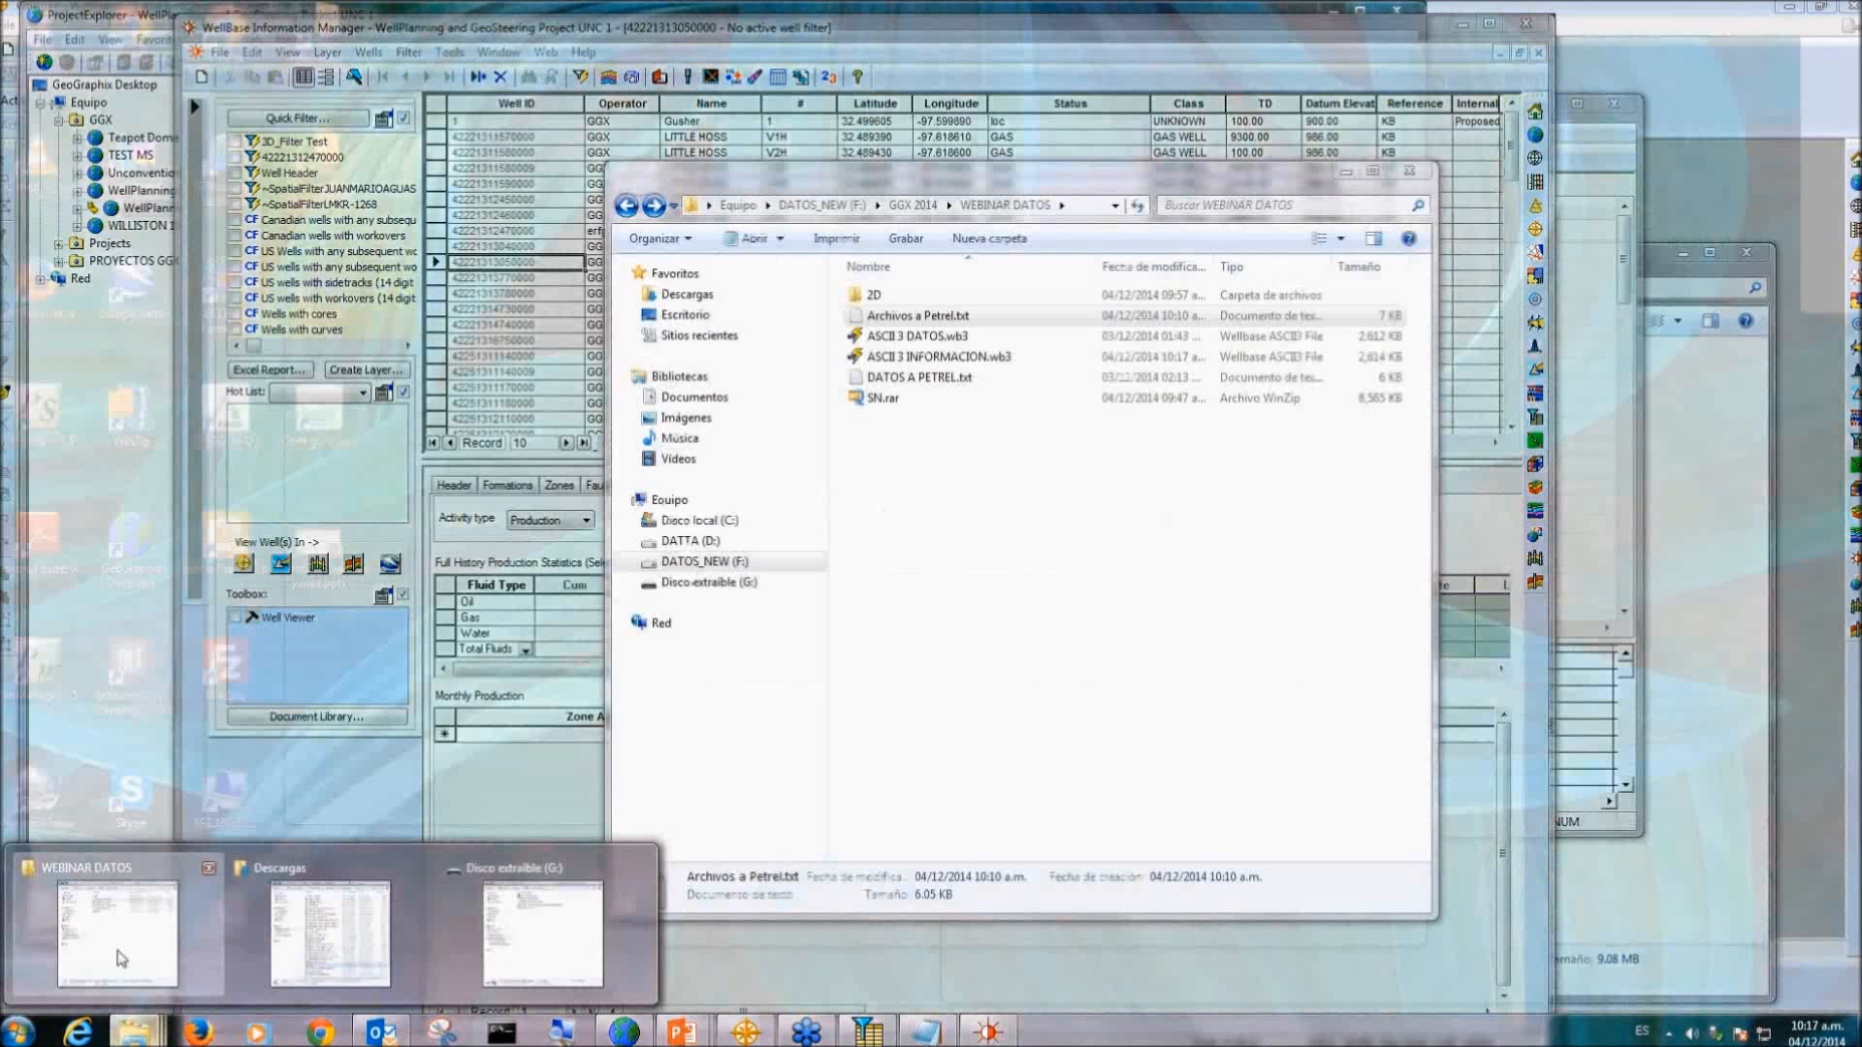
left_click(120, 958)
left_click_drag(1182, 97, 1610, 132)
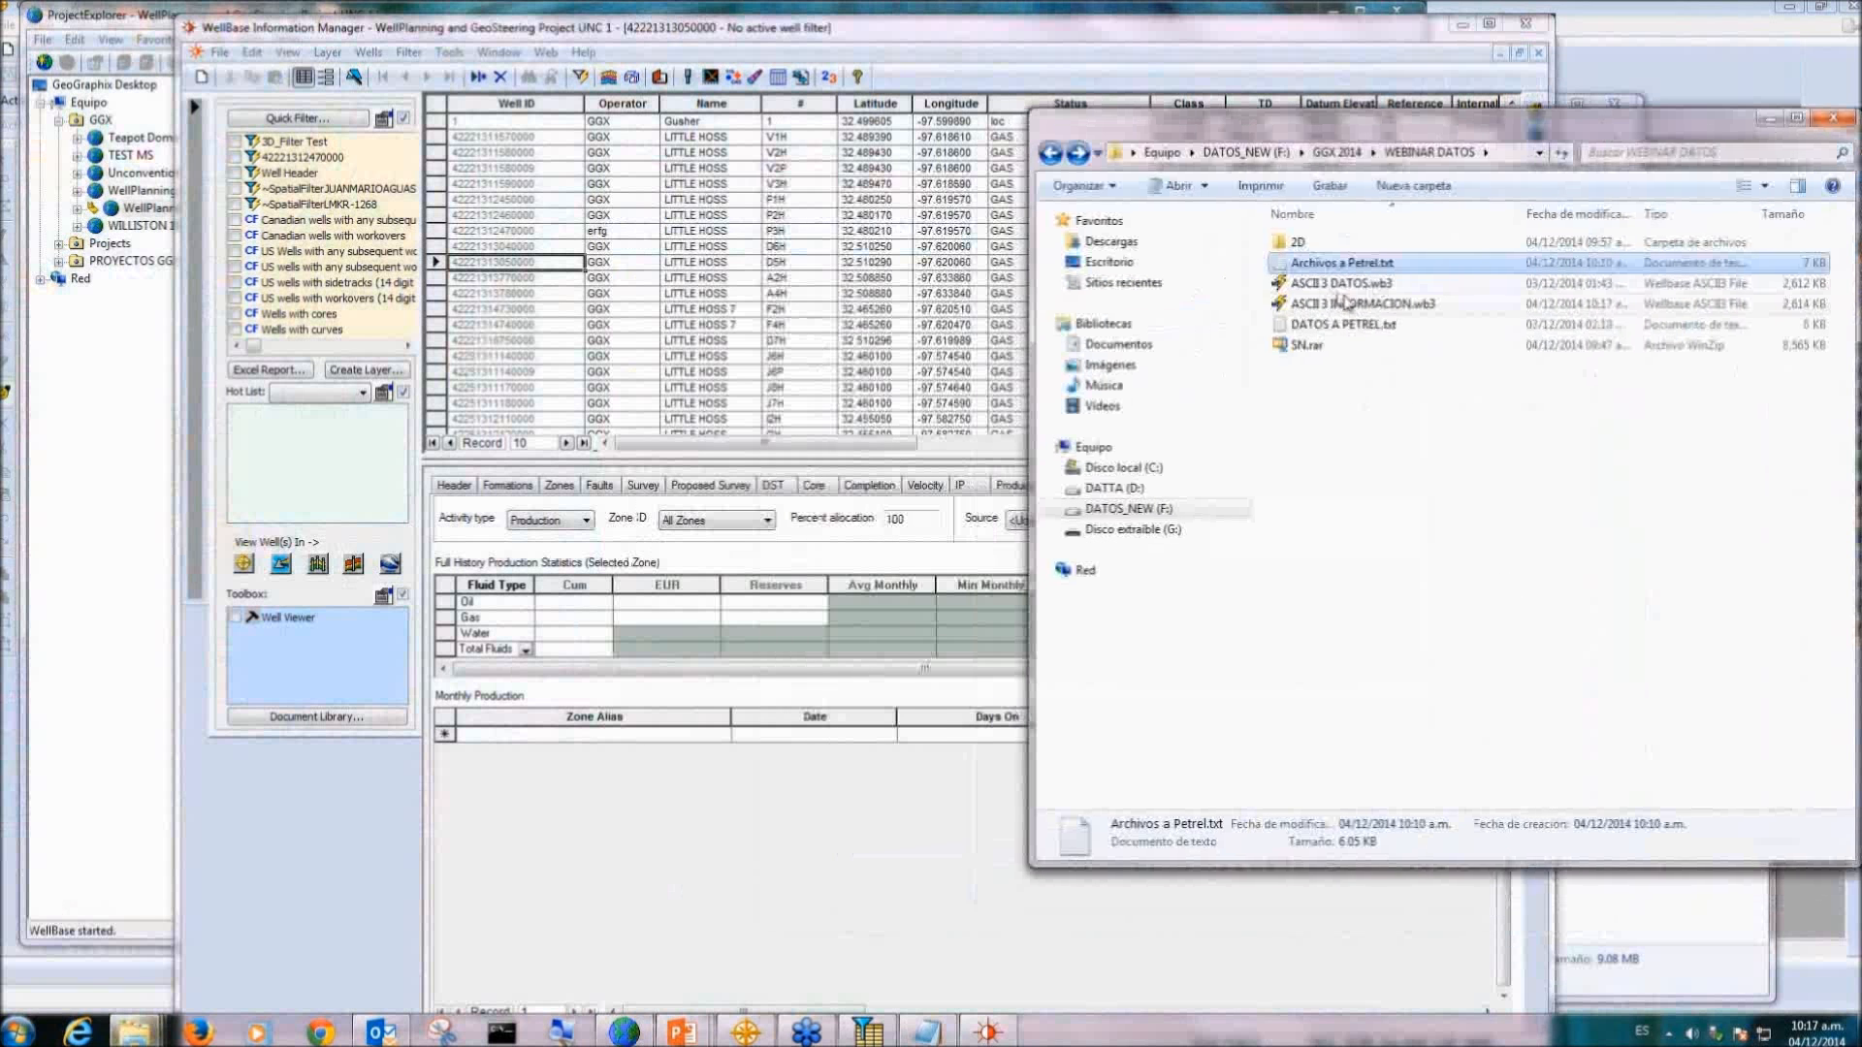
left_click(1361, 304)
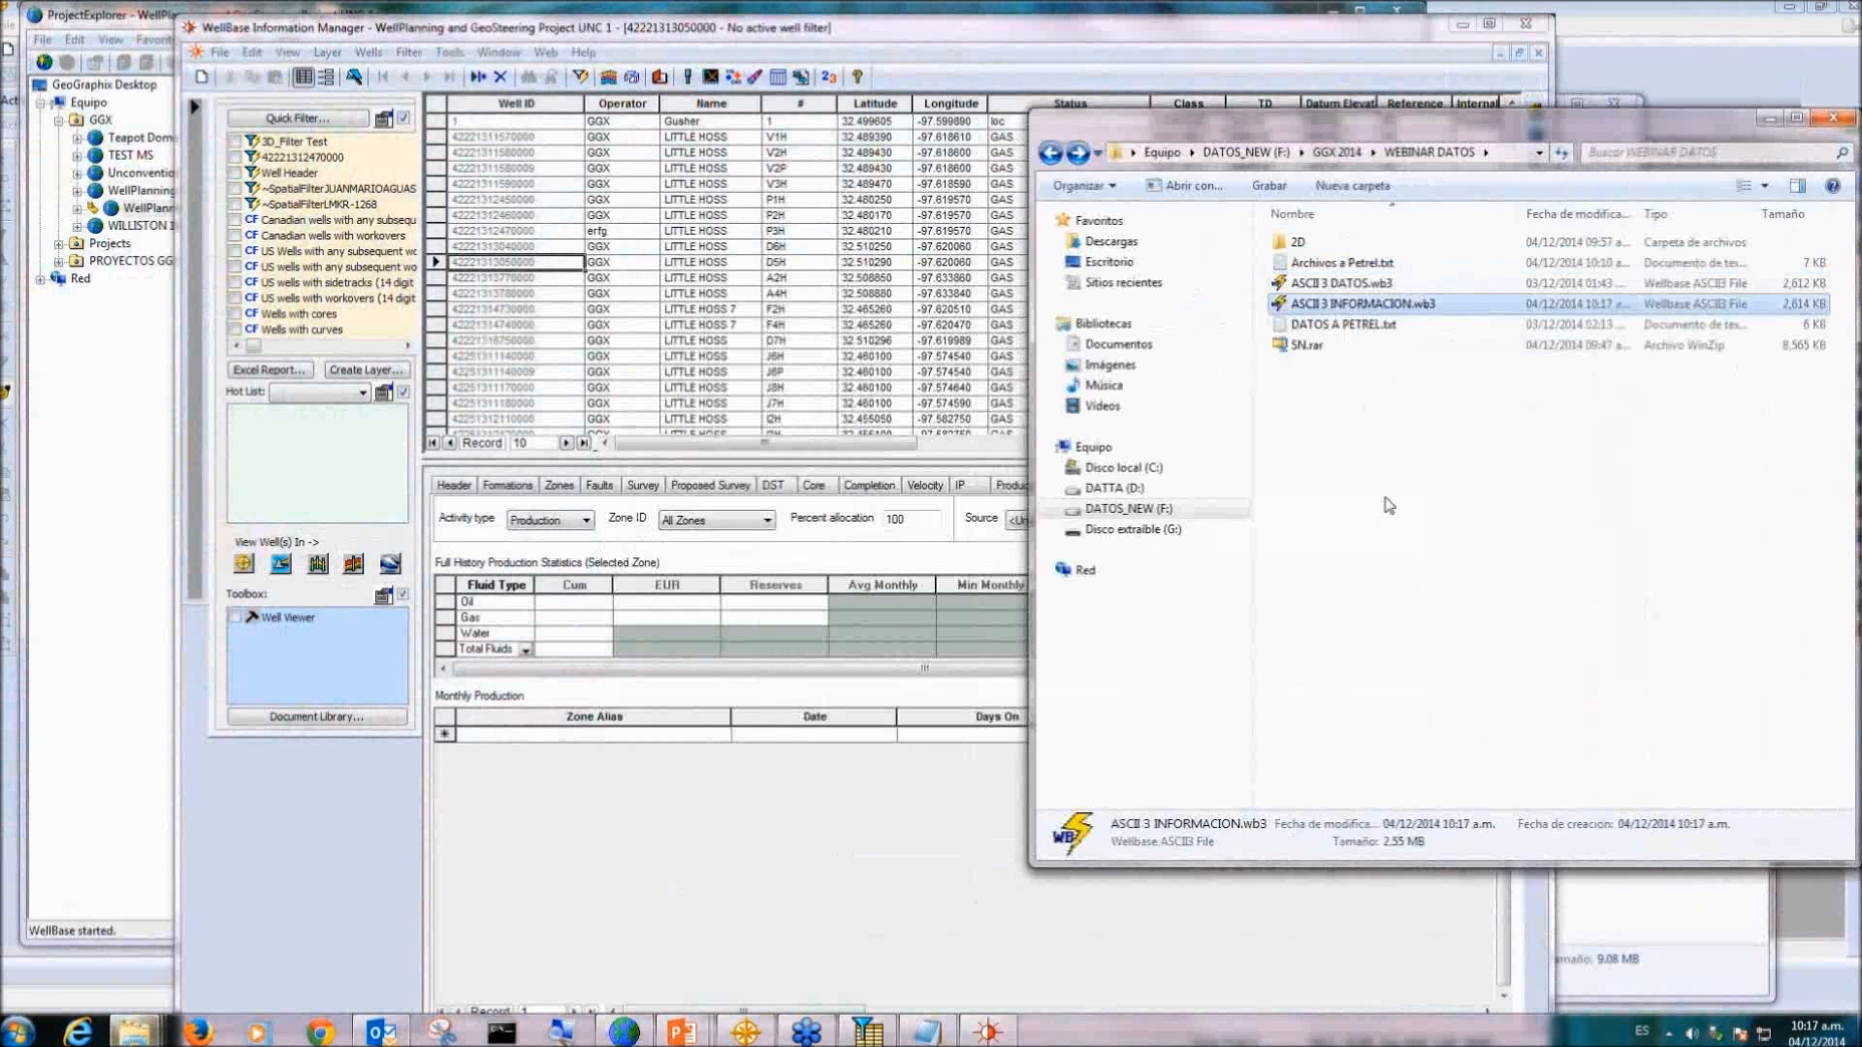
left_click(1404, 553)
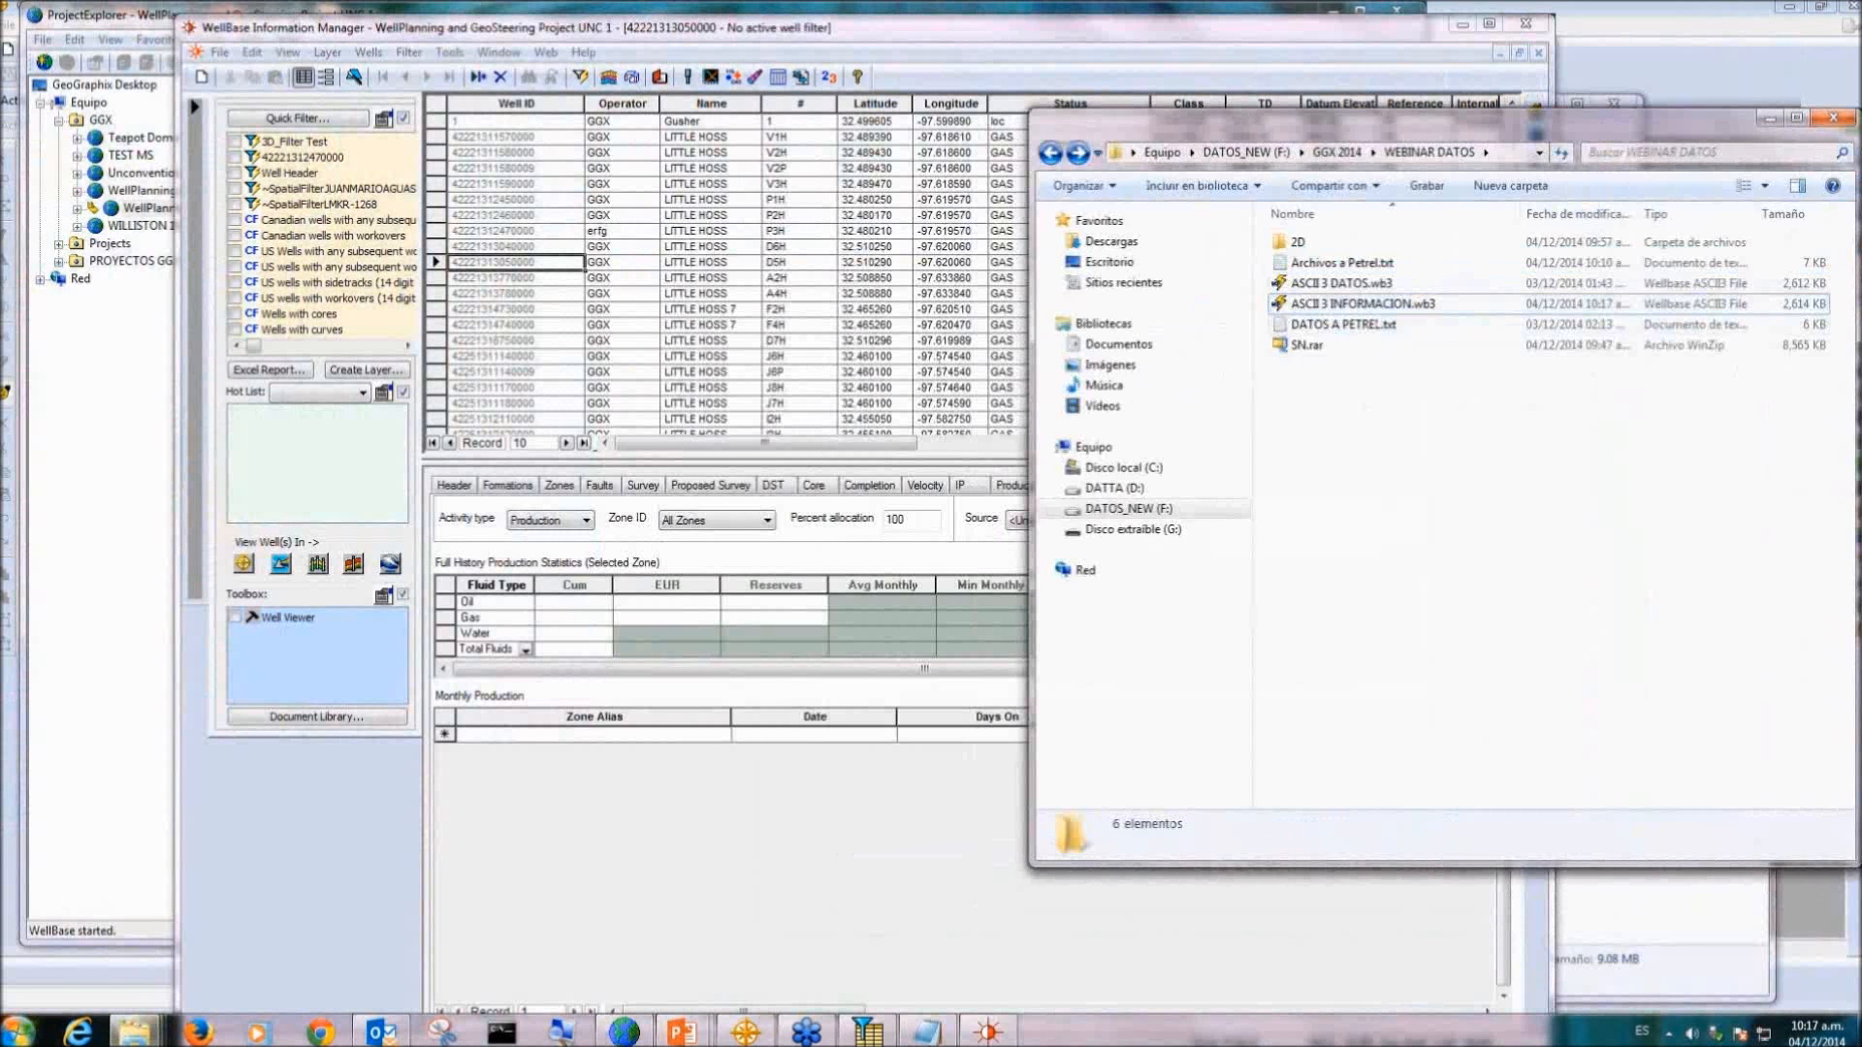
Step: Start Excel 2013 with a blank workbook and resize its window to fit beside the WEBINAR DATOS folder
left_click(18, 1032)
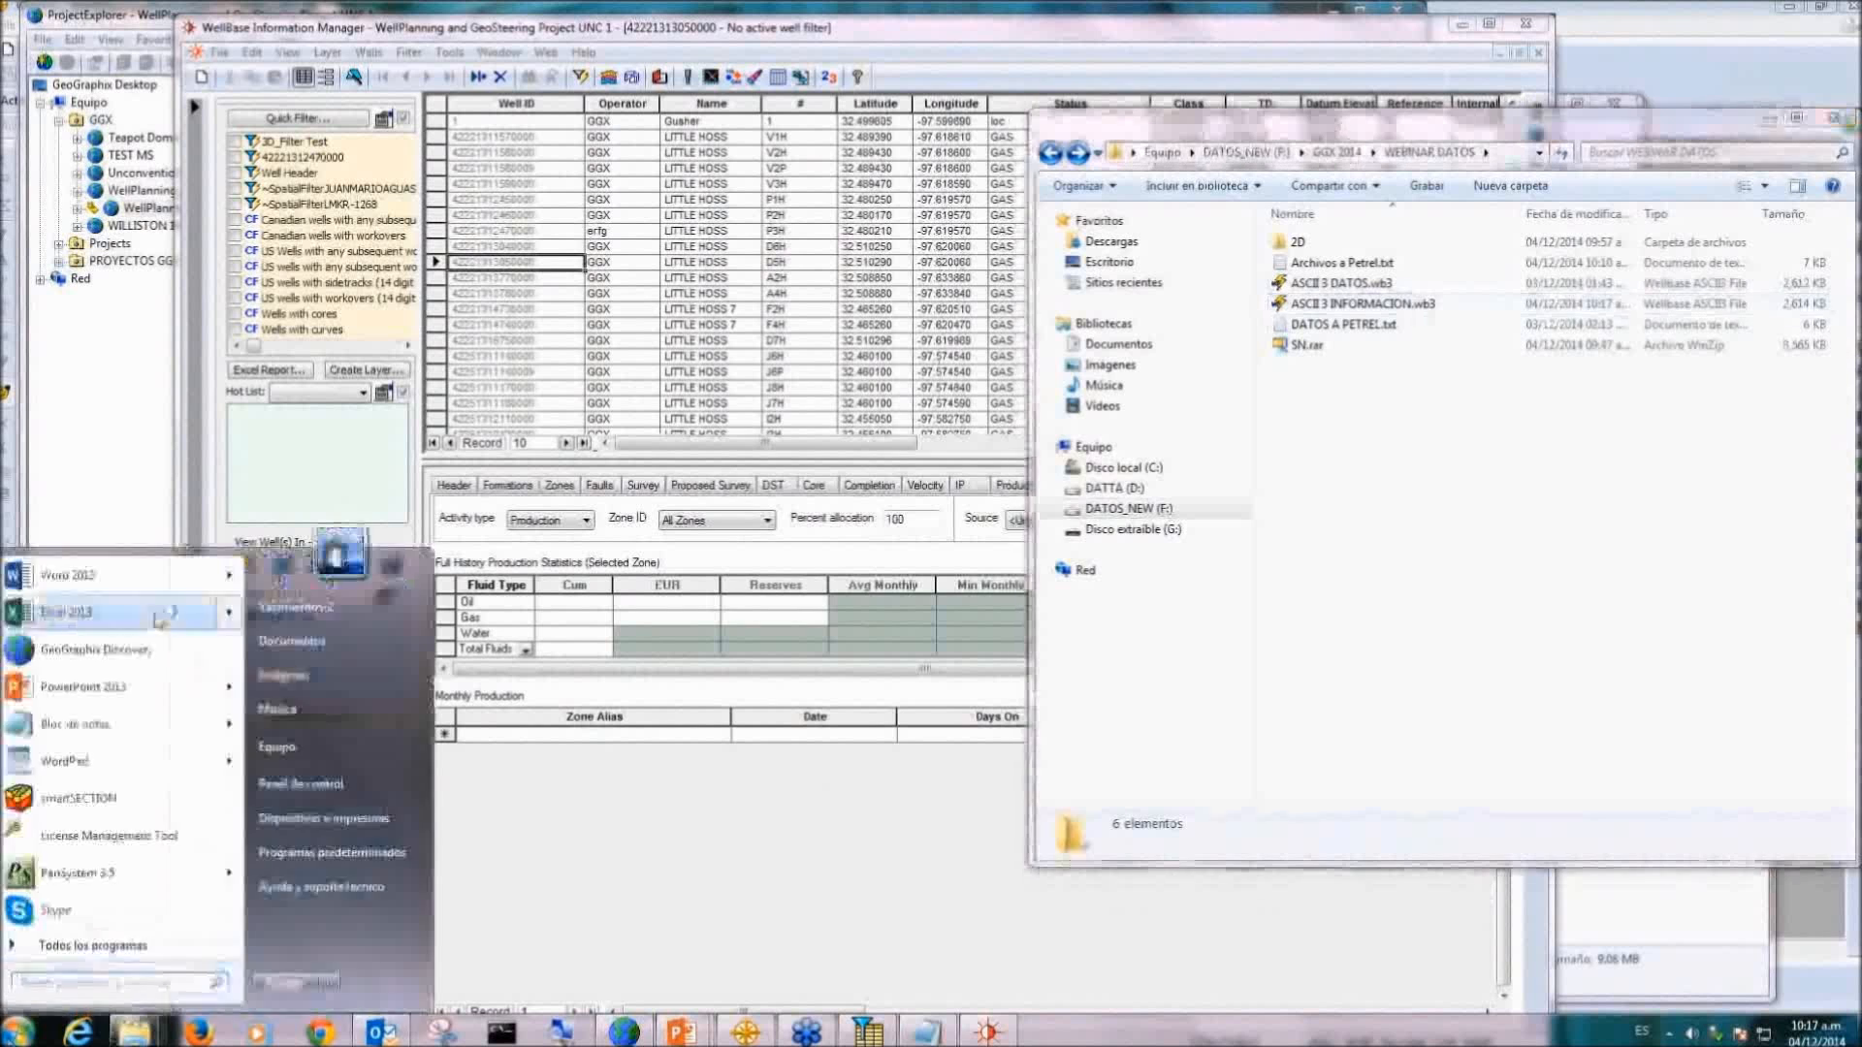
left_click(97, 615)
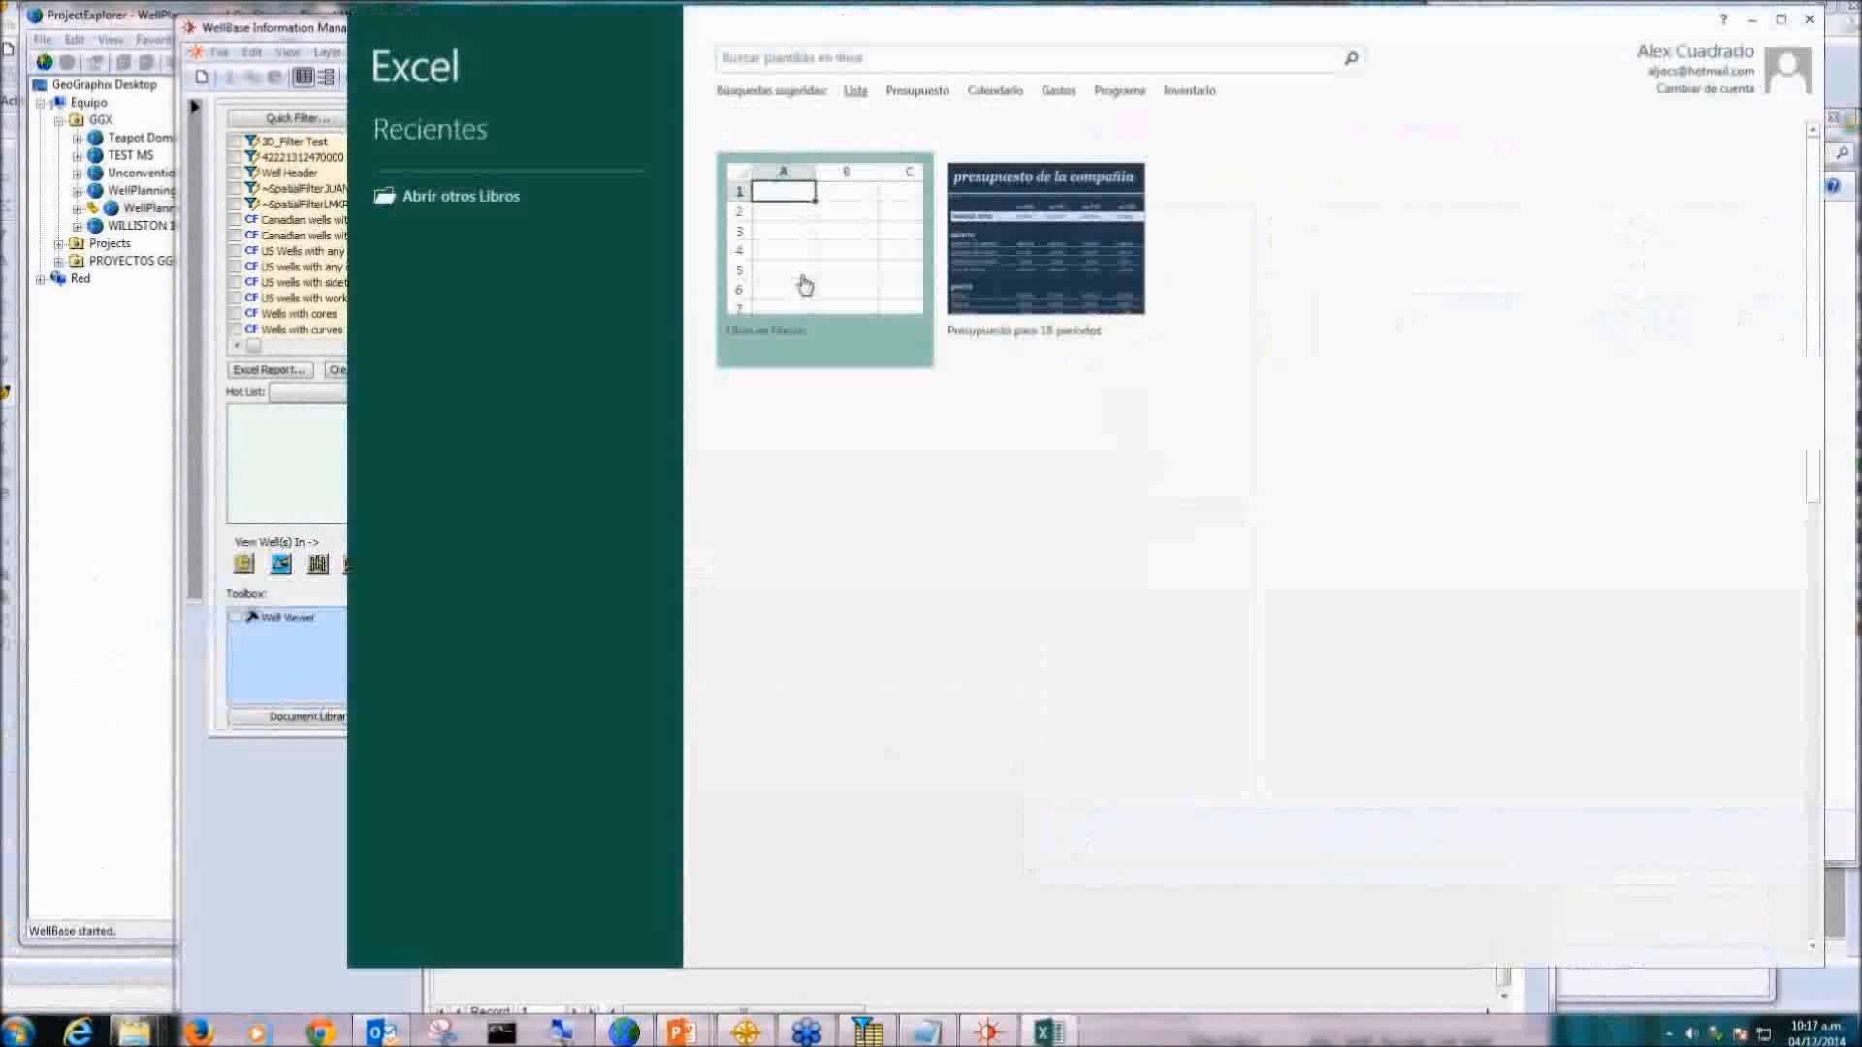
left_click(805, 284)
left_click_drag(1433, 32, 1100, 37)
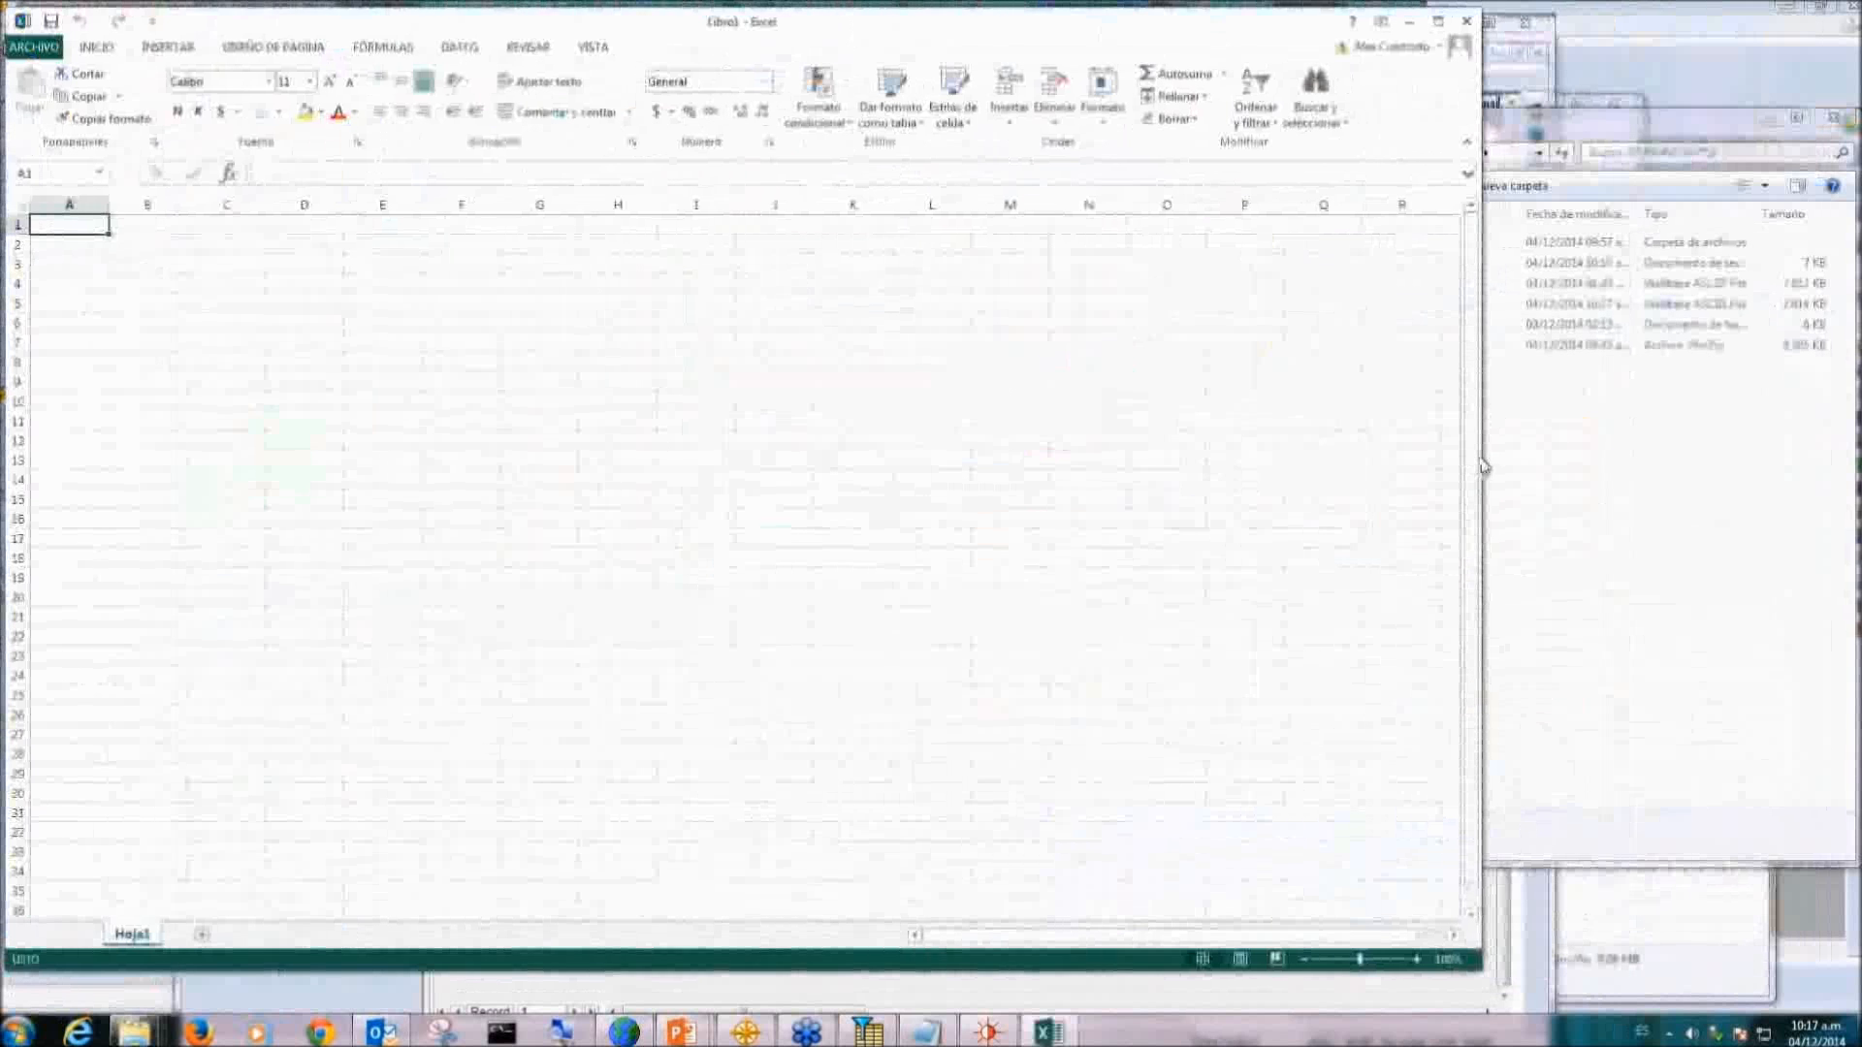
left_click_drag(1484, 476, 1030, 669)
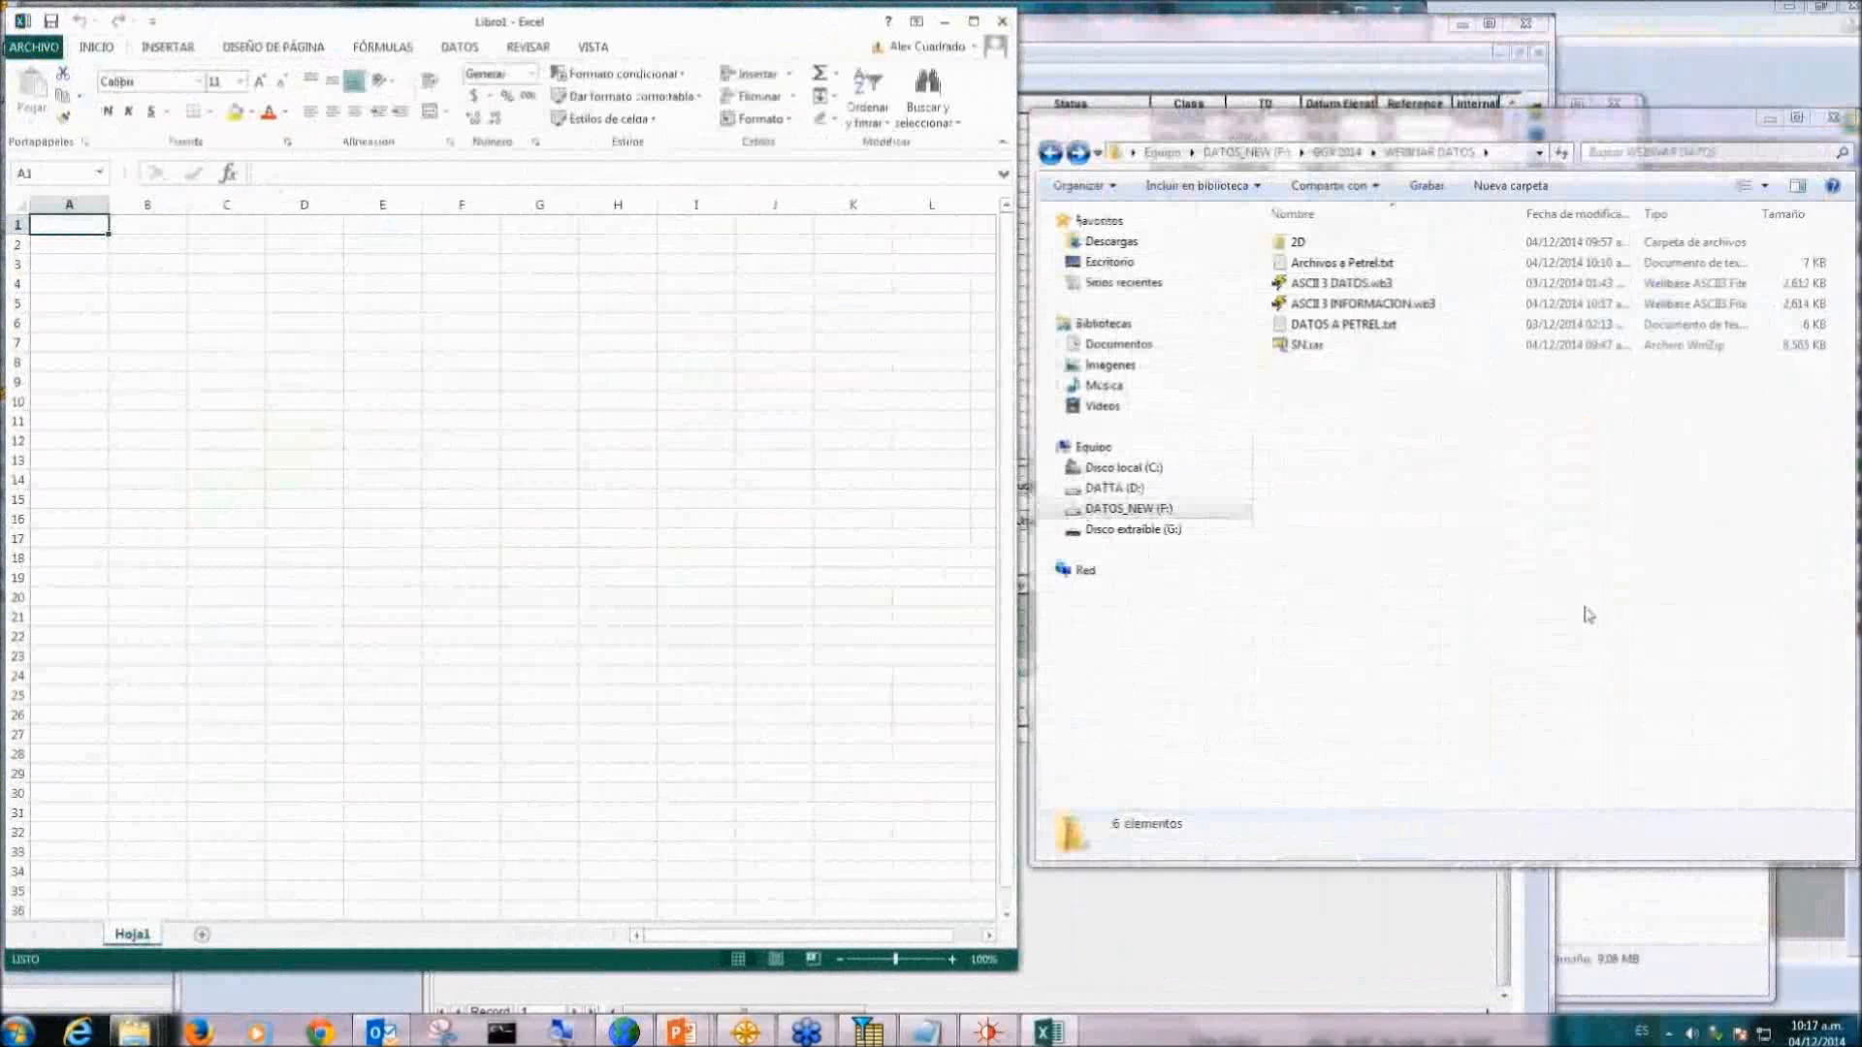
Step: Open ASCII 3 INFORMACION.wb3 from the WEBINAR DATOS folder in Excel and maximize its window
left_click(1357, 303)
left_click_drag(1402, 305, 384, 421)
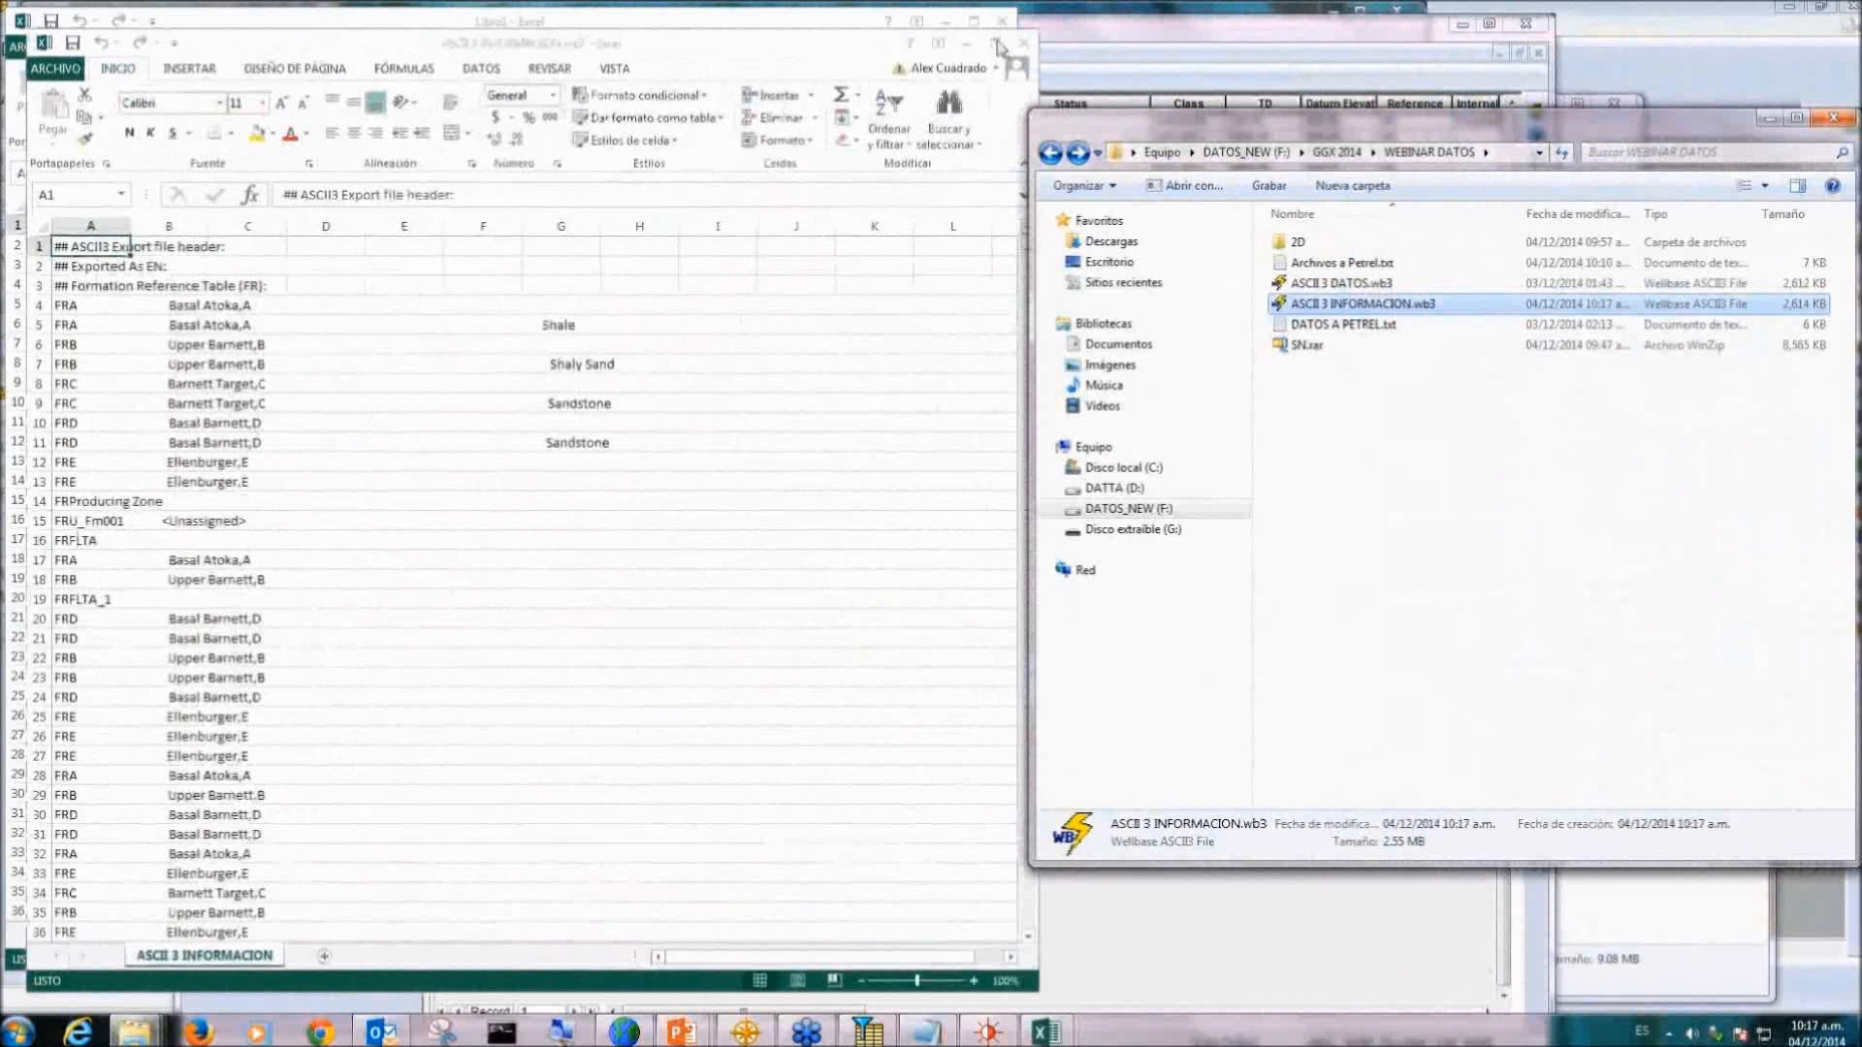
left_click(996, 45)
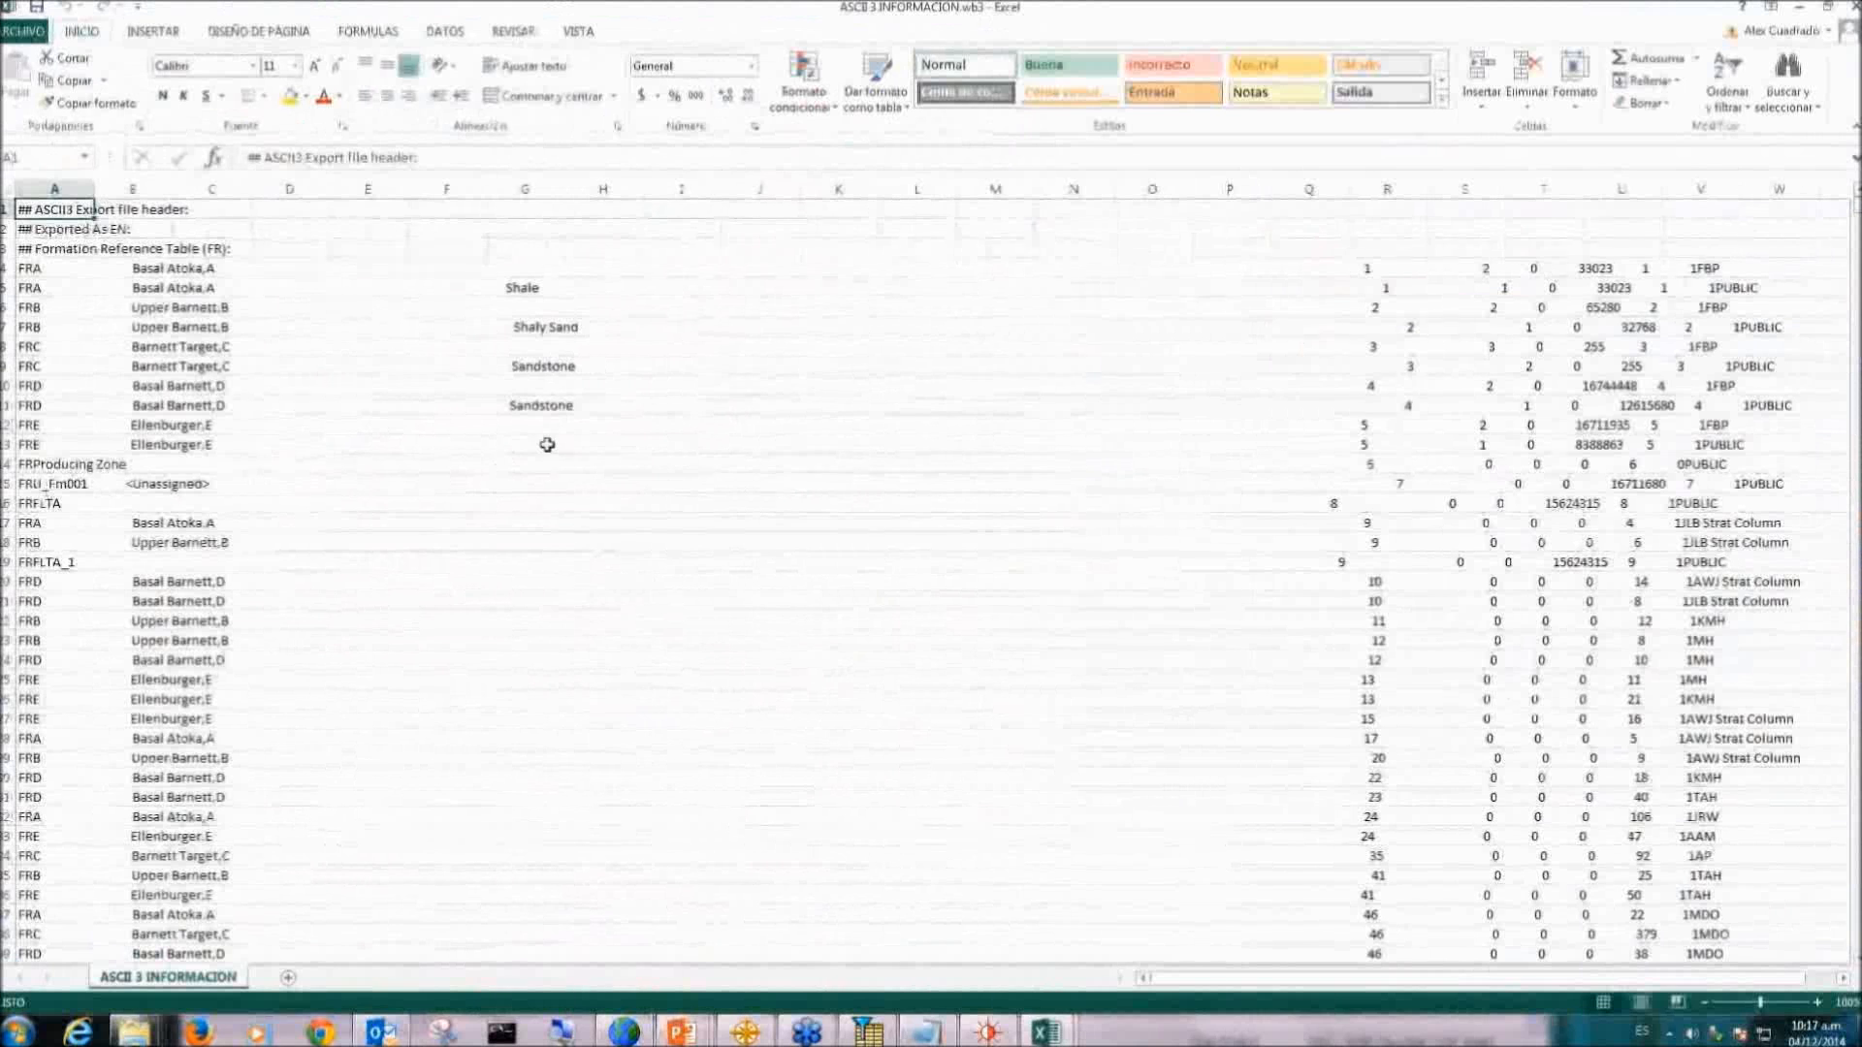
Step: Examine the export file header and the Formation Reference Table (FR) entries in the exported file
left_click(718, 466)
left_click(779, 577)
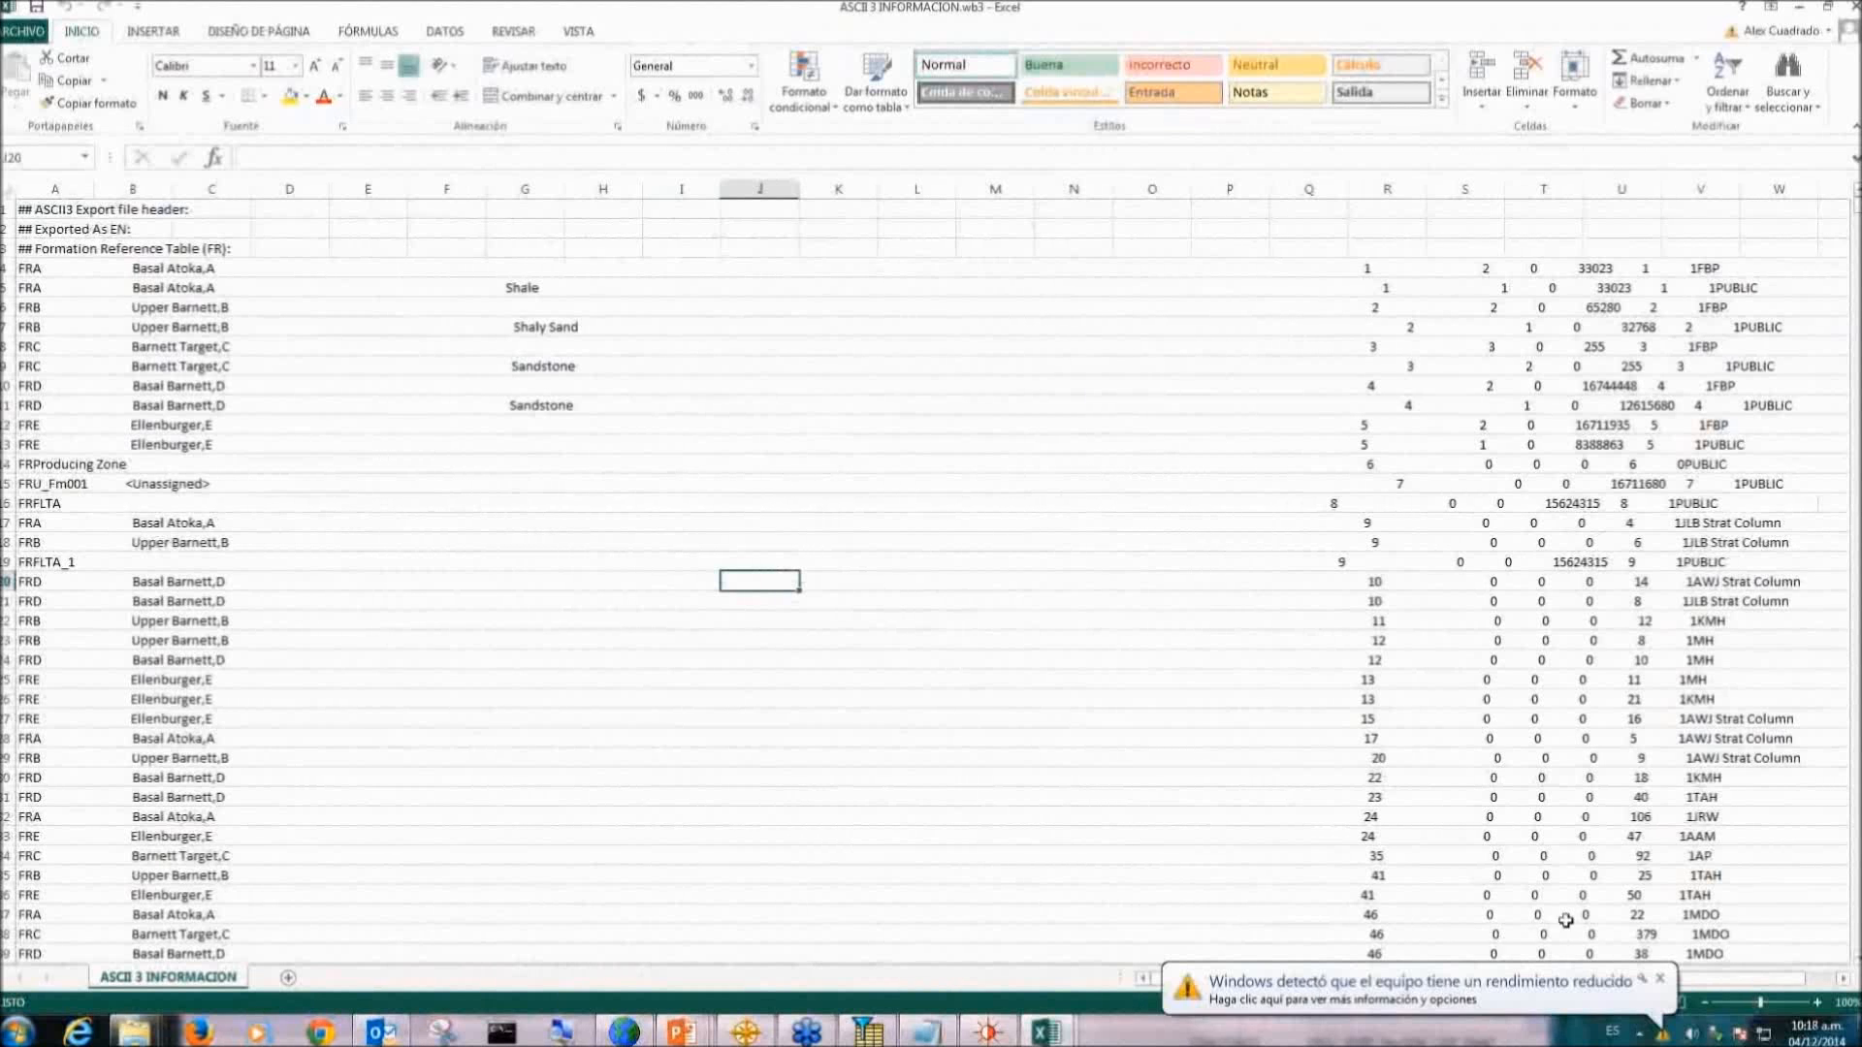
scroll(1711, 979, "right", 1)
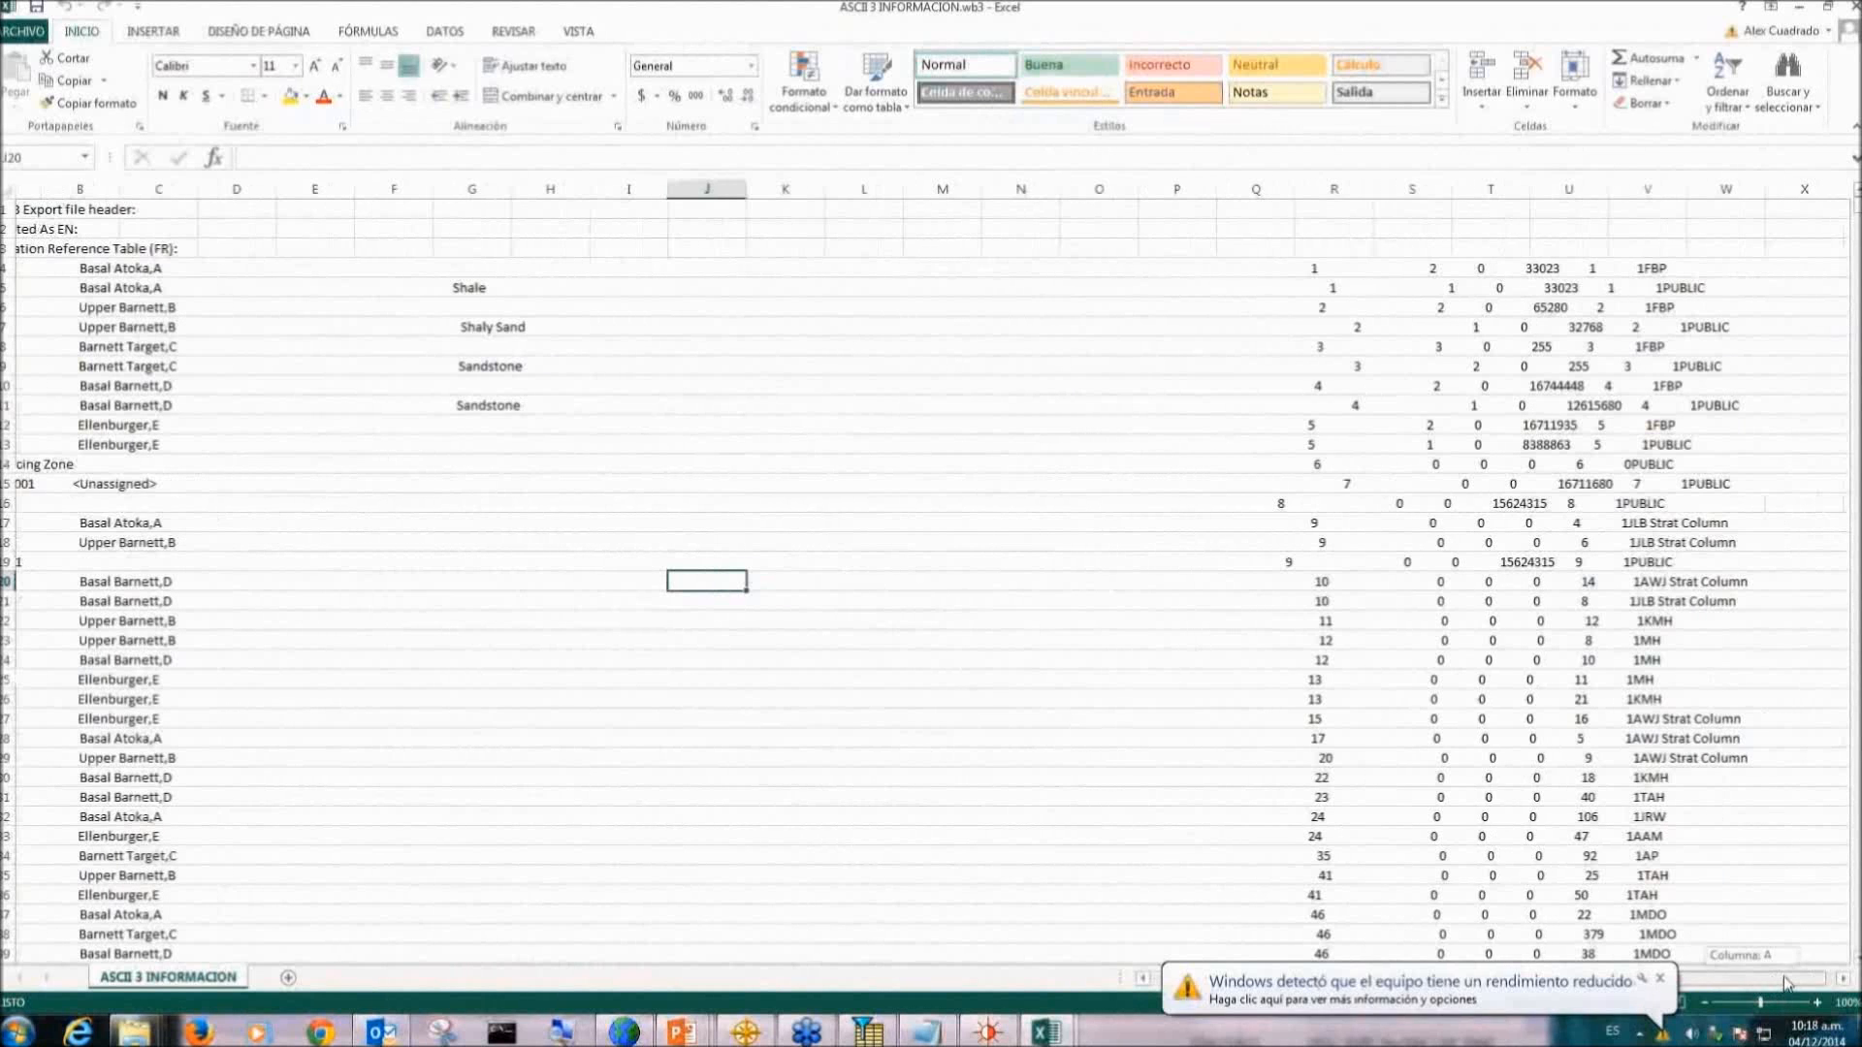
left_click_drag(1712, 981, 1691, 986)
left_click_drag(34, 210, 1824, 957)
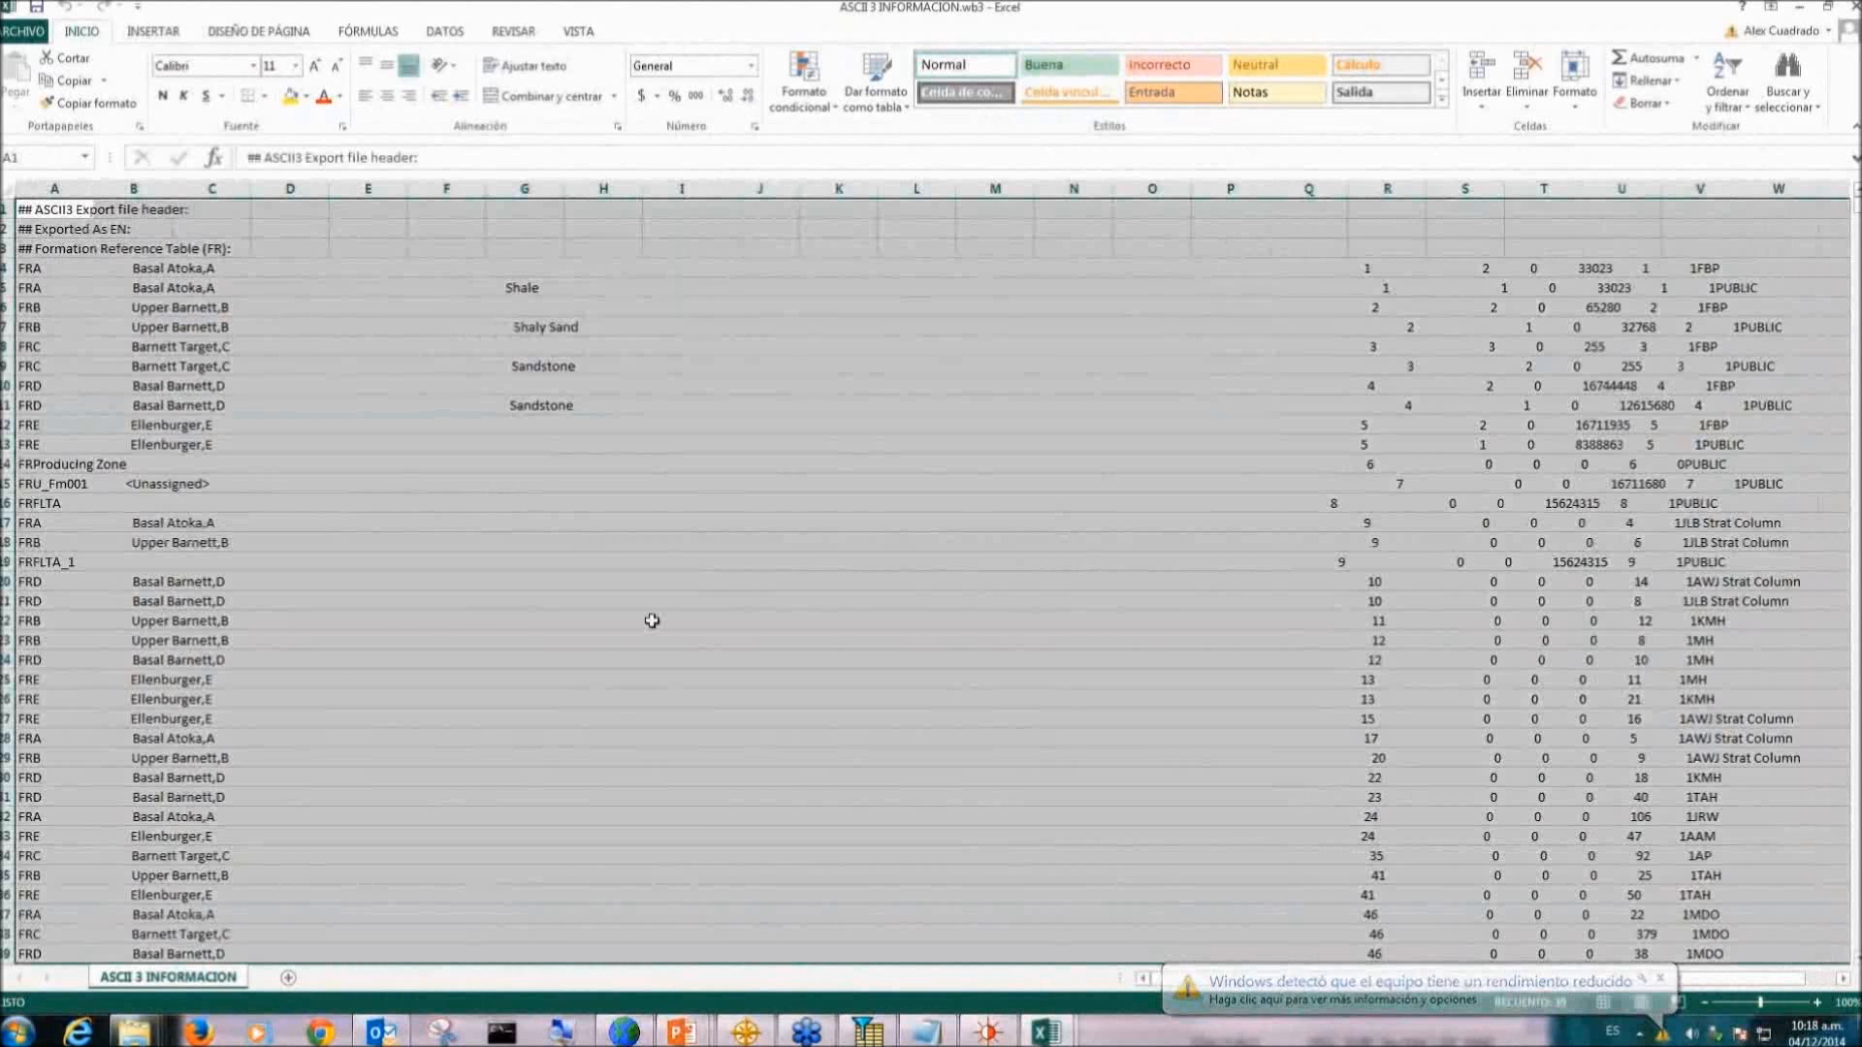
scroll(704, 612, "down", 1)
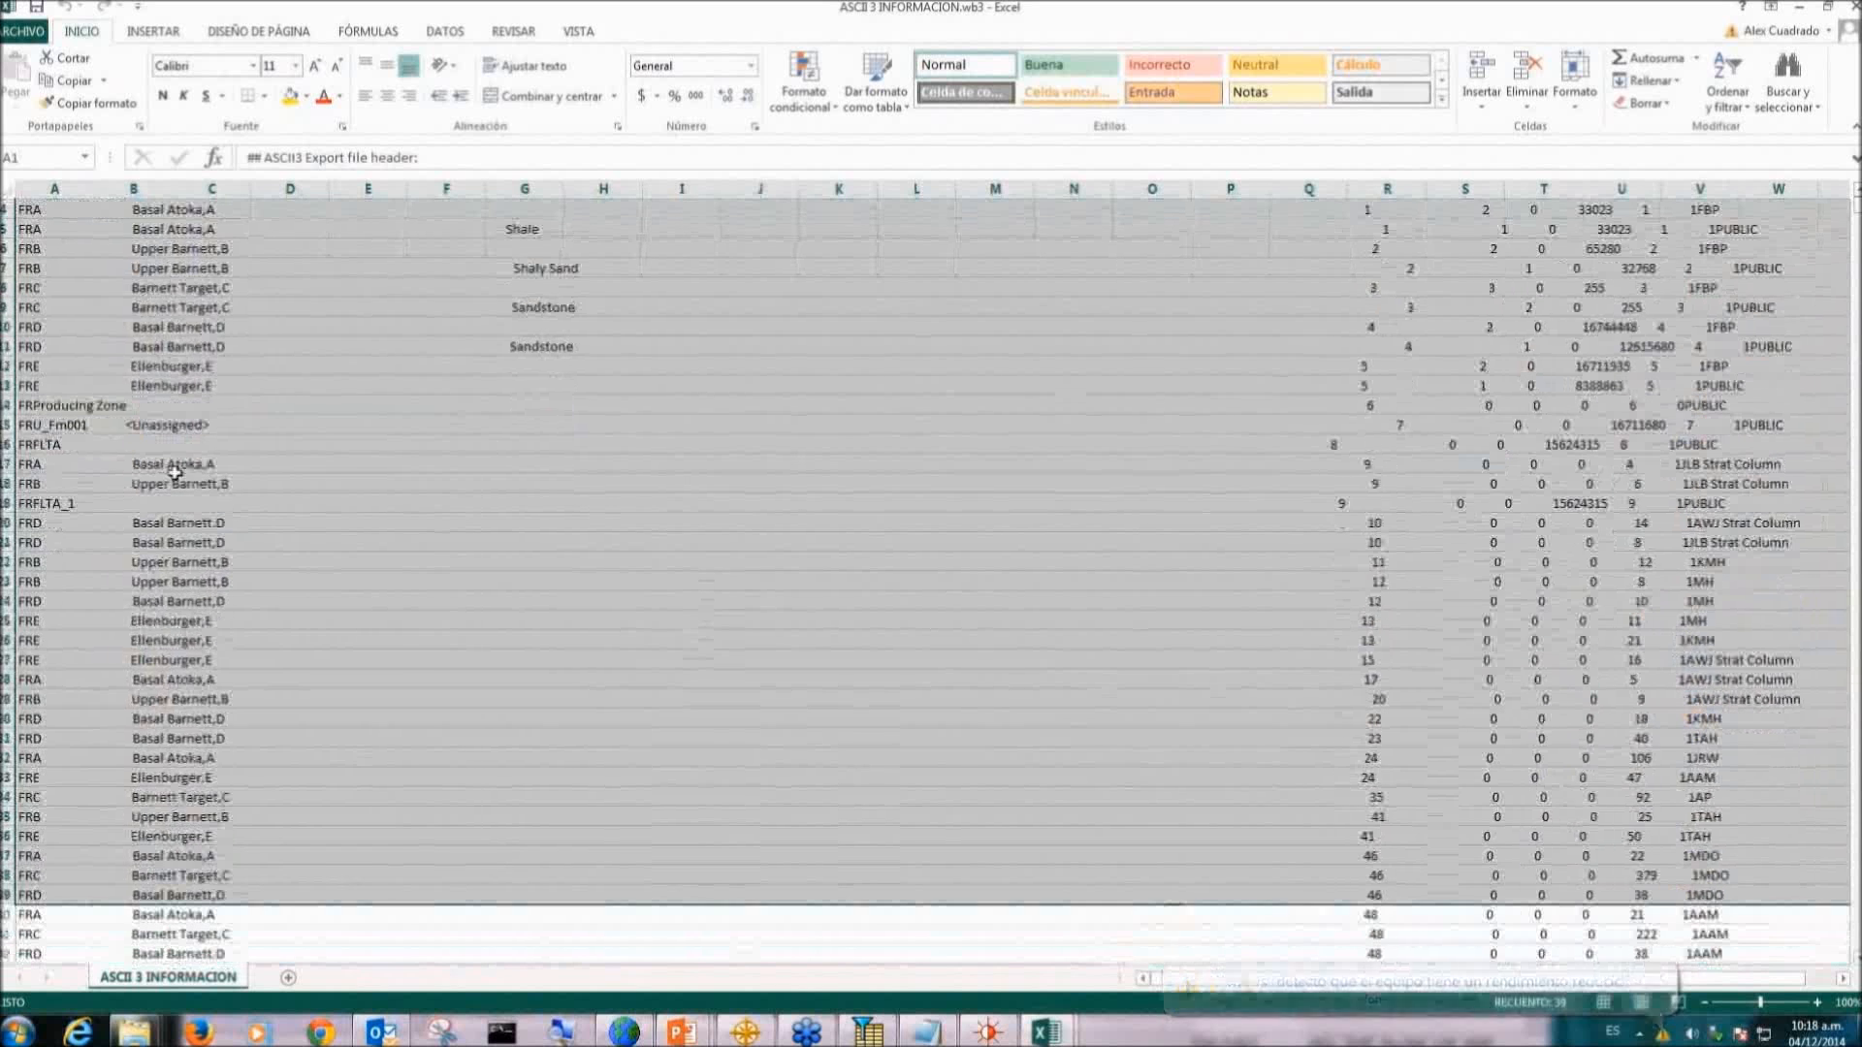
left_click(176, 288)
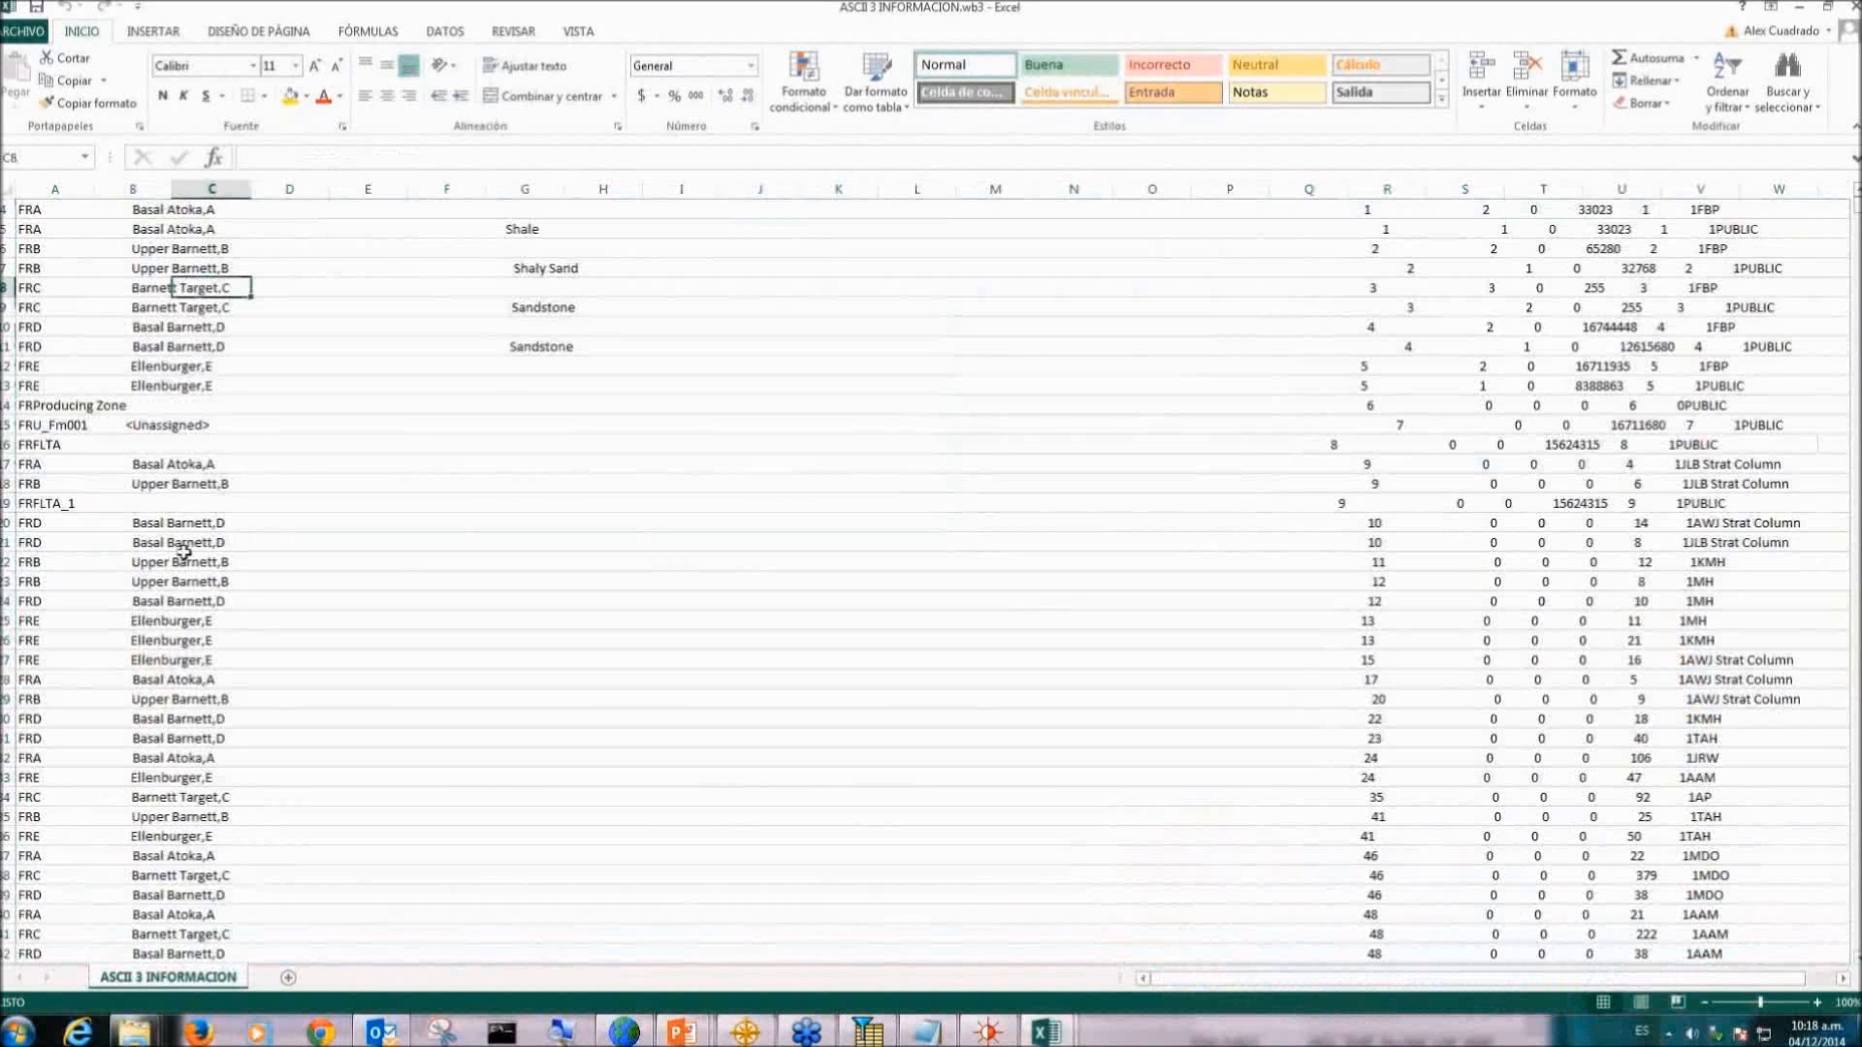
left_click(179, 330)
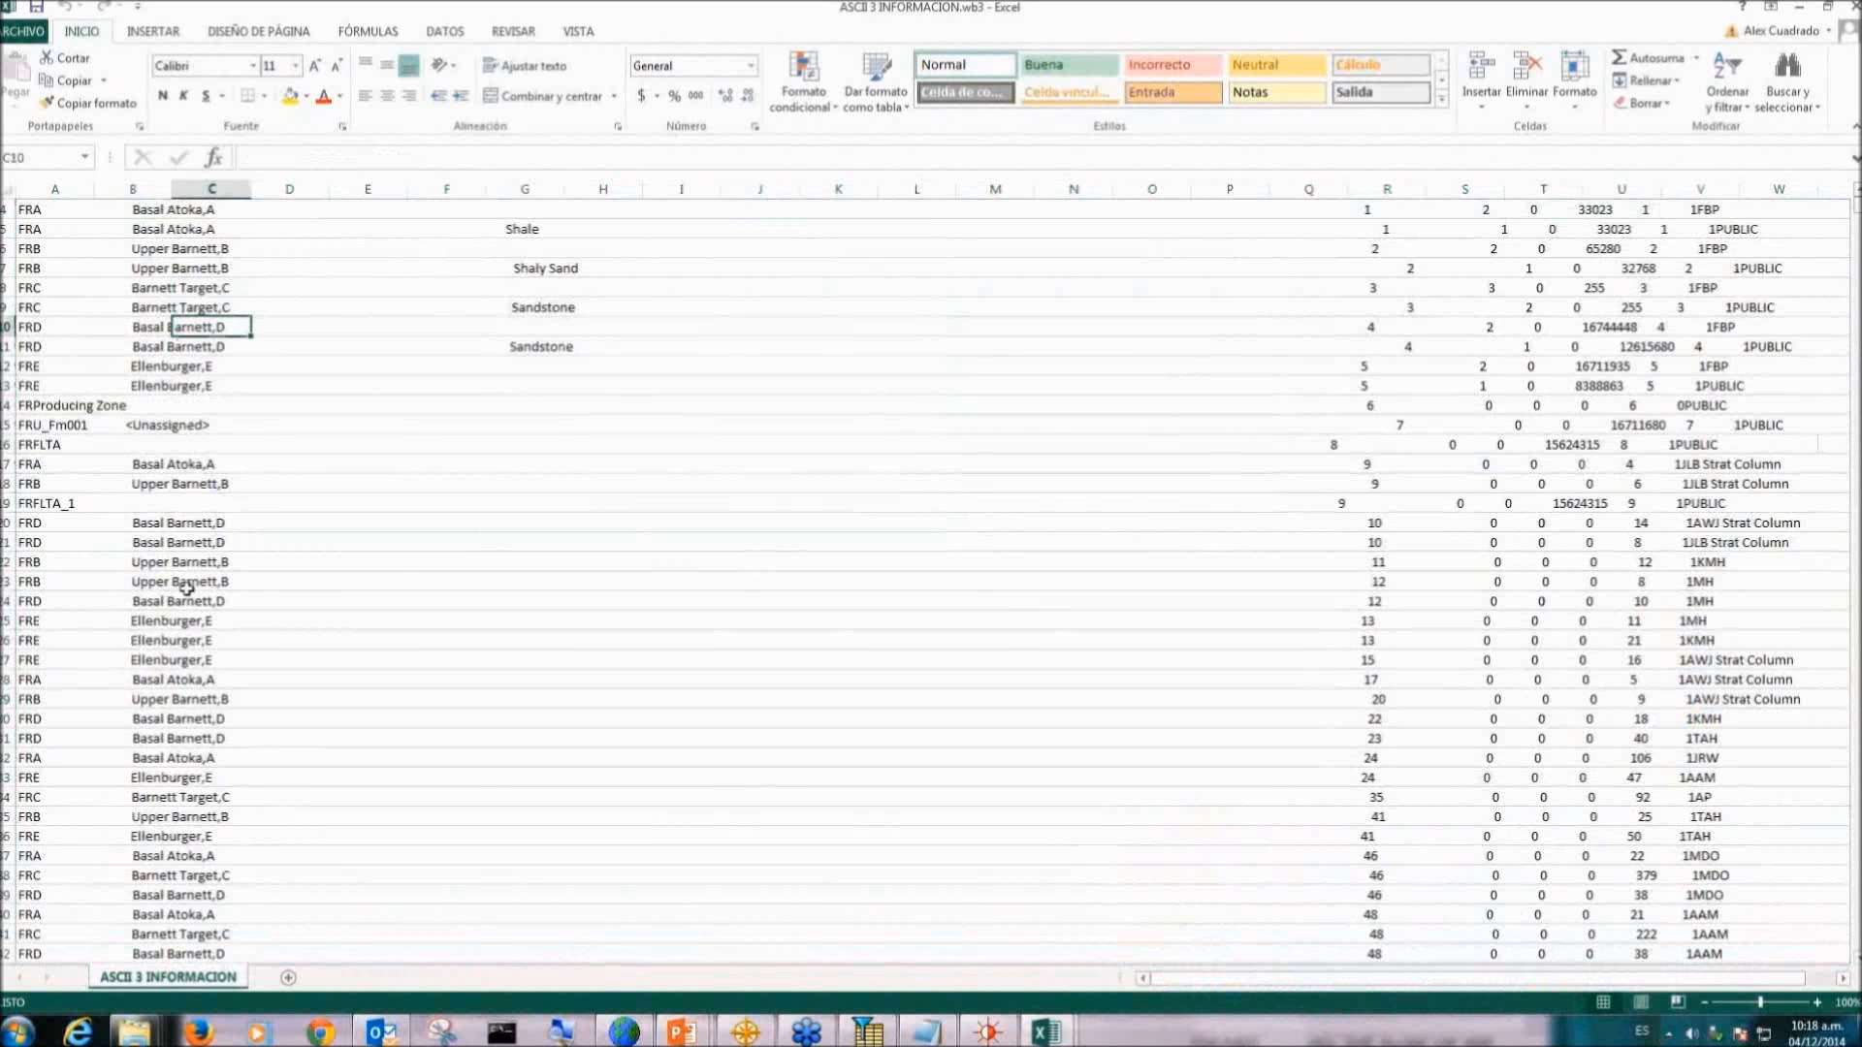
scroll(186, 585, "down", 14)
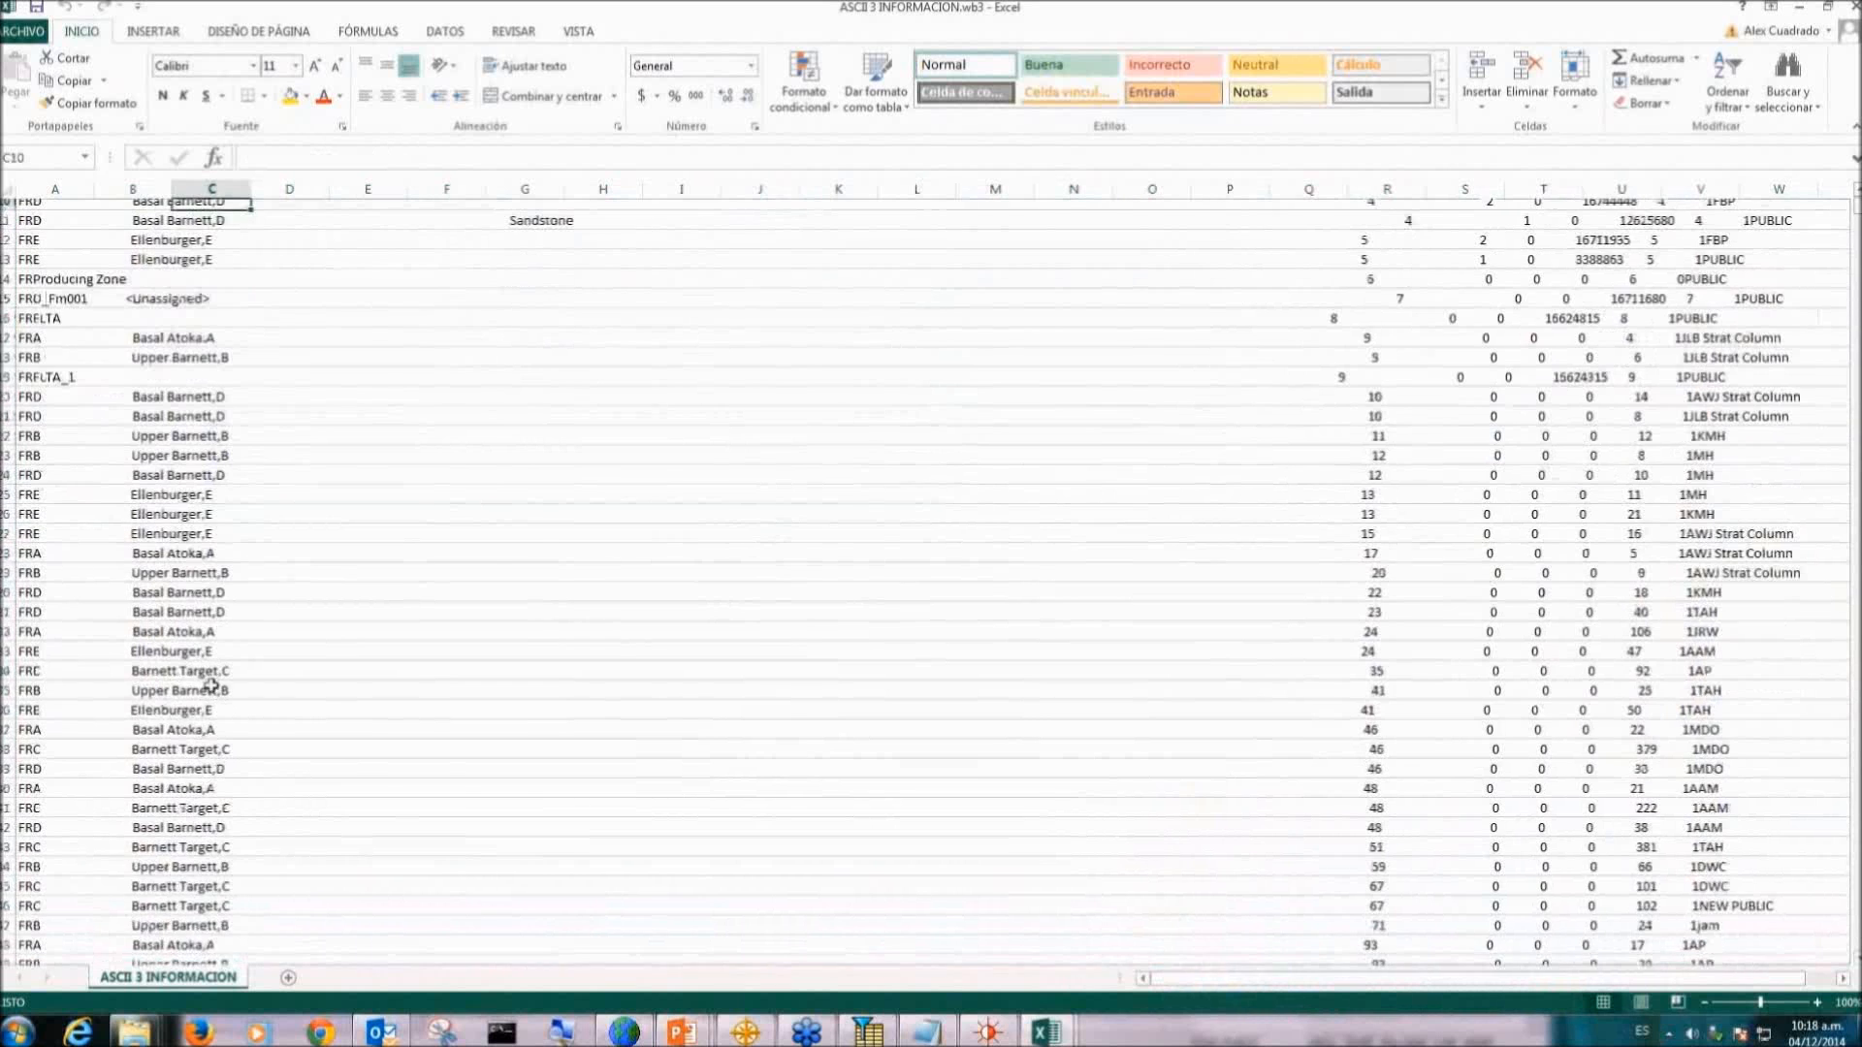
scroll(225, 665, "down", 4)
Step: Review the Fault, Source, Class and Status Reference Tables that follow the formation entries in the exported file
left_click(373, 699)
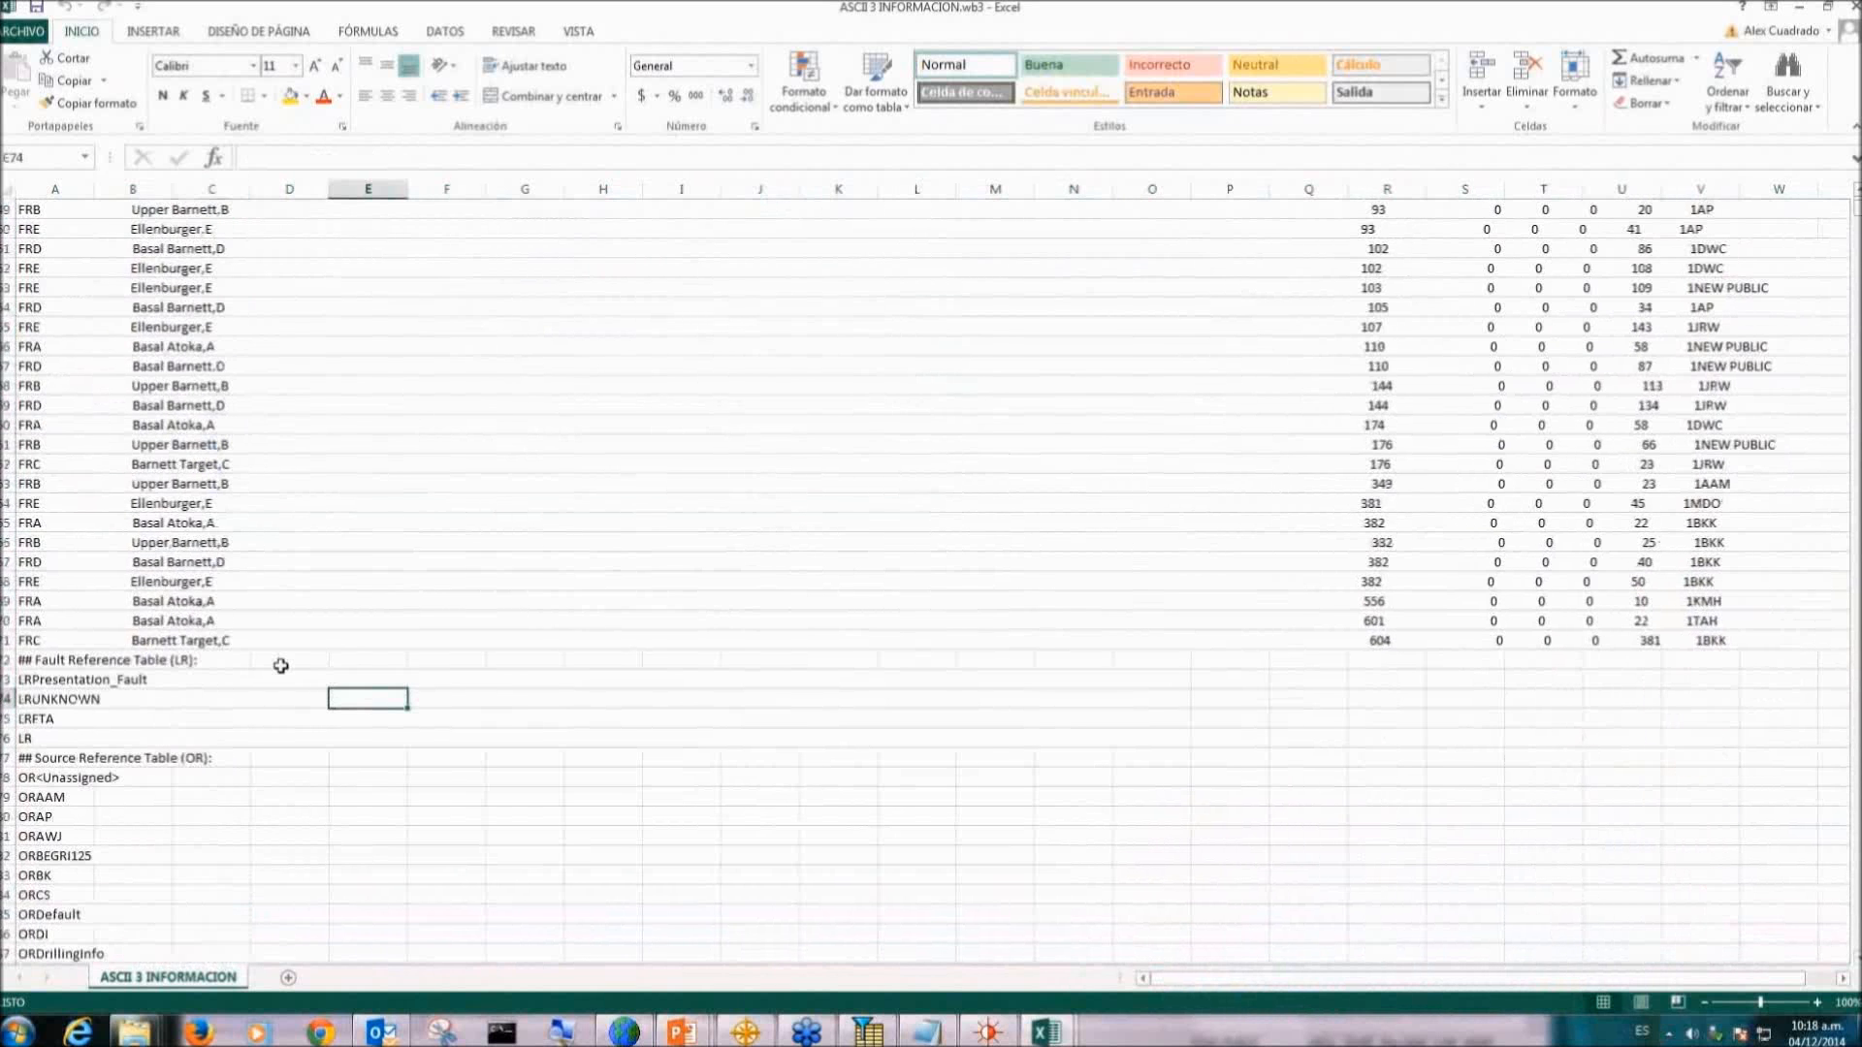
scroll(281, 665, "down", 3)
left_click(136, 555)
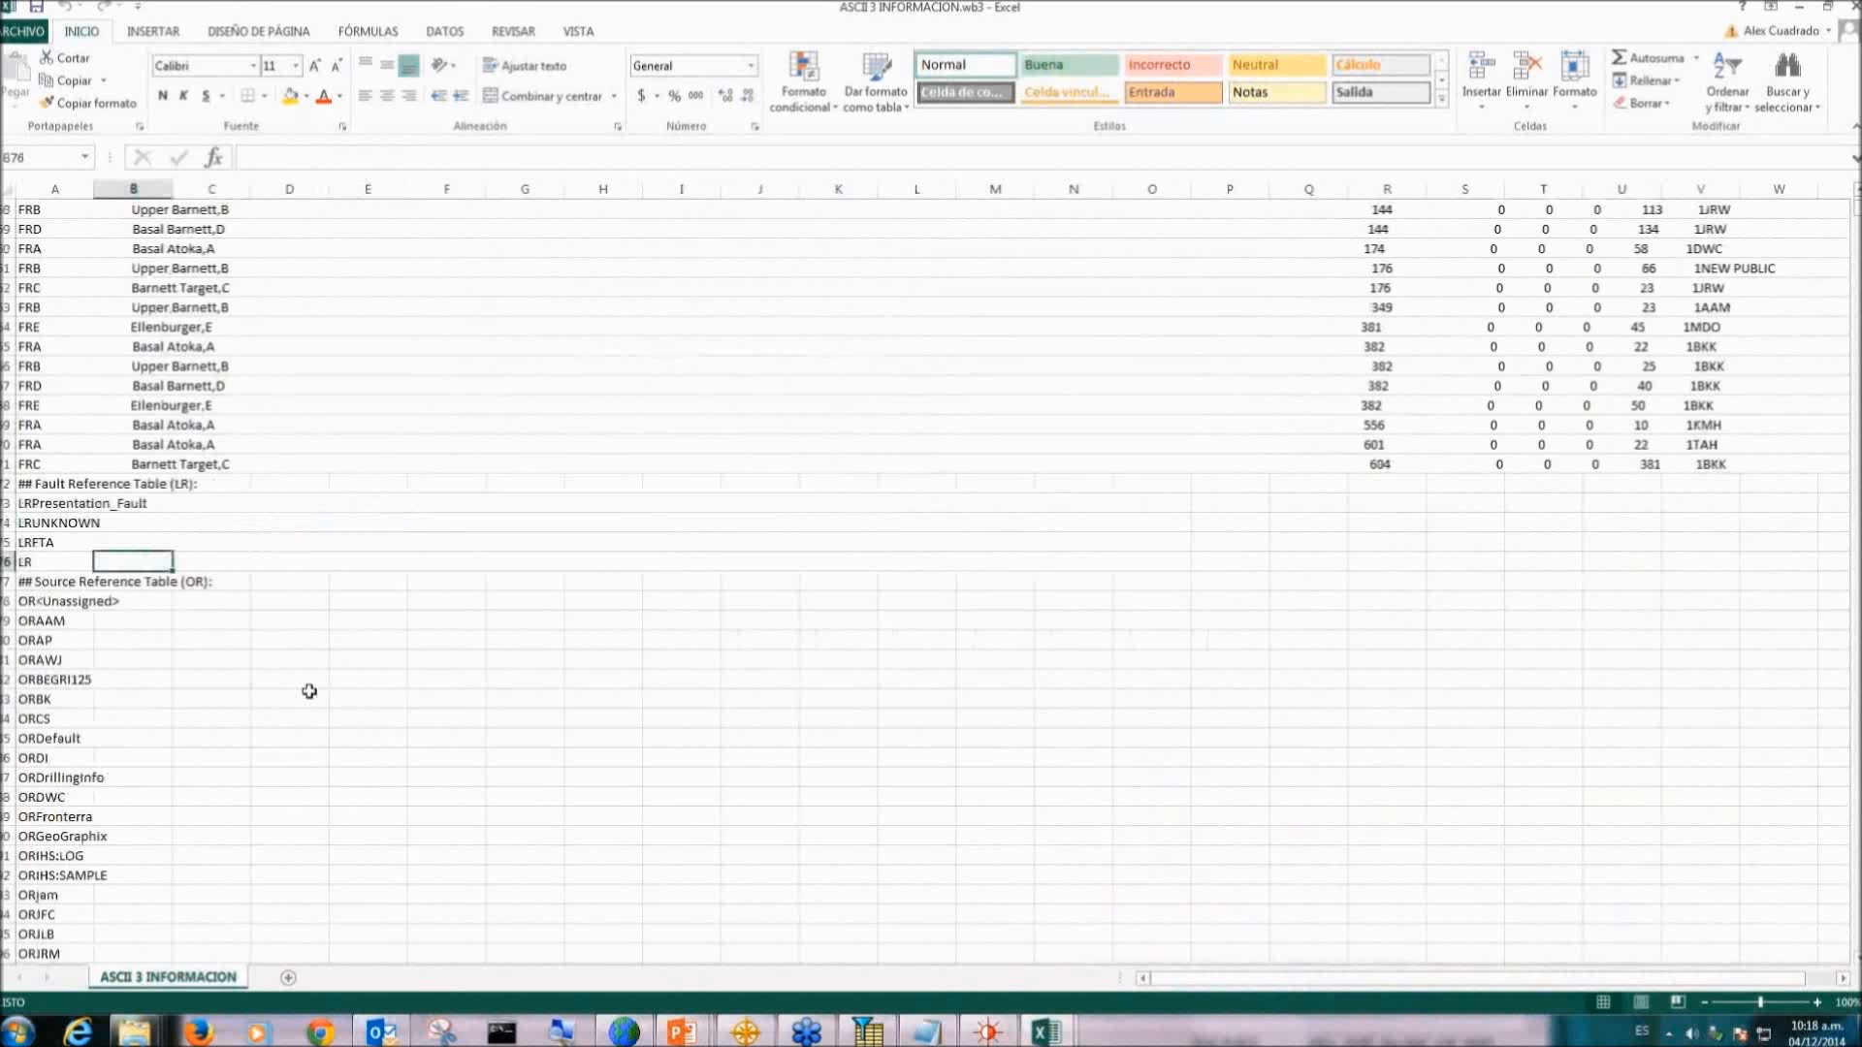
scroll(310, 691, "down", 1)
left_click_drag(341, 523, 35, 956)
scroll(142, 763, "down", 4)
left_click_drag(271, 442, 39, 916)
scroll(158, 743, "down", 4)
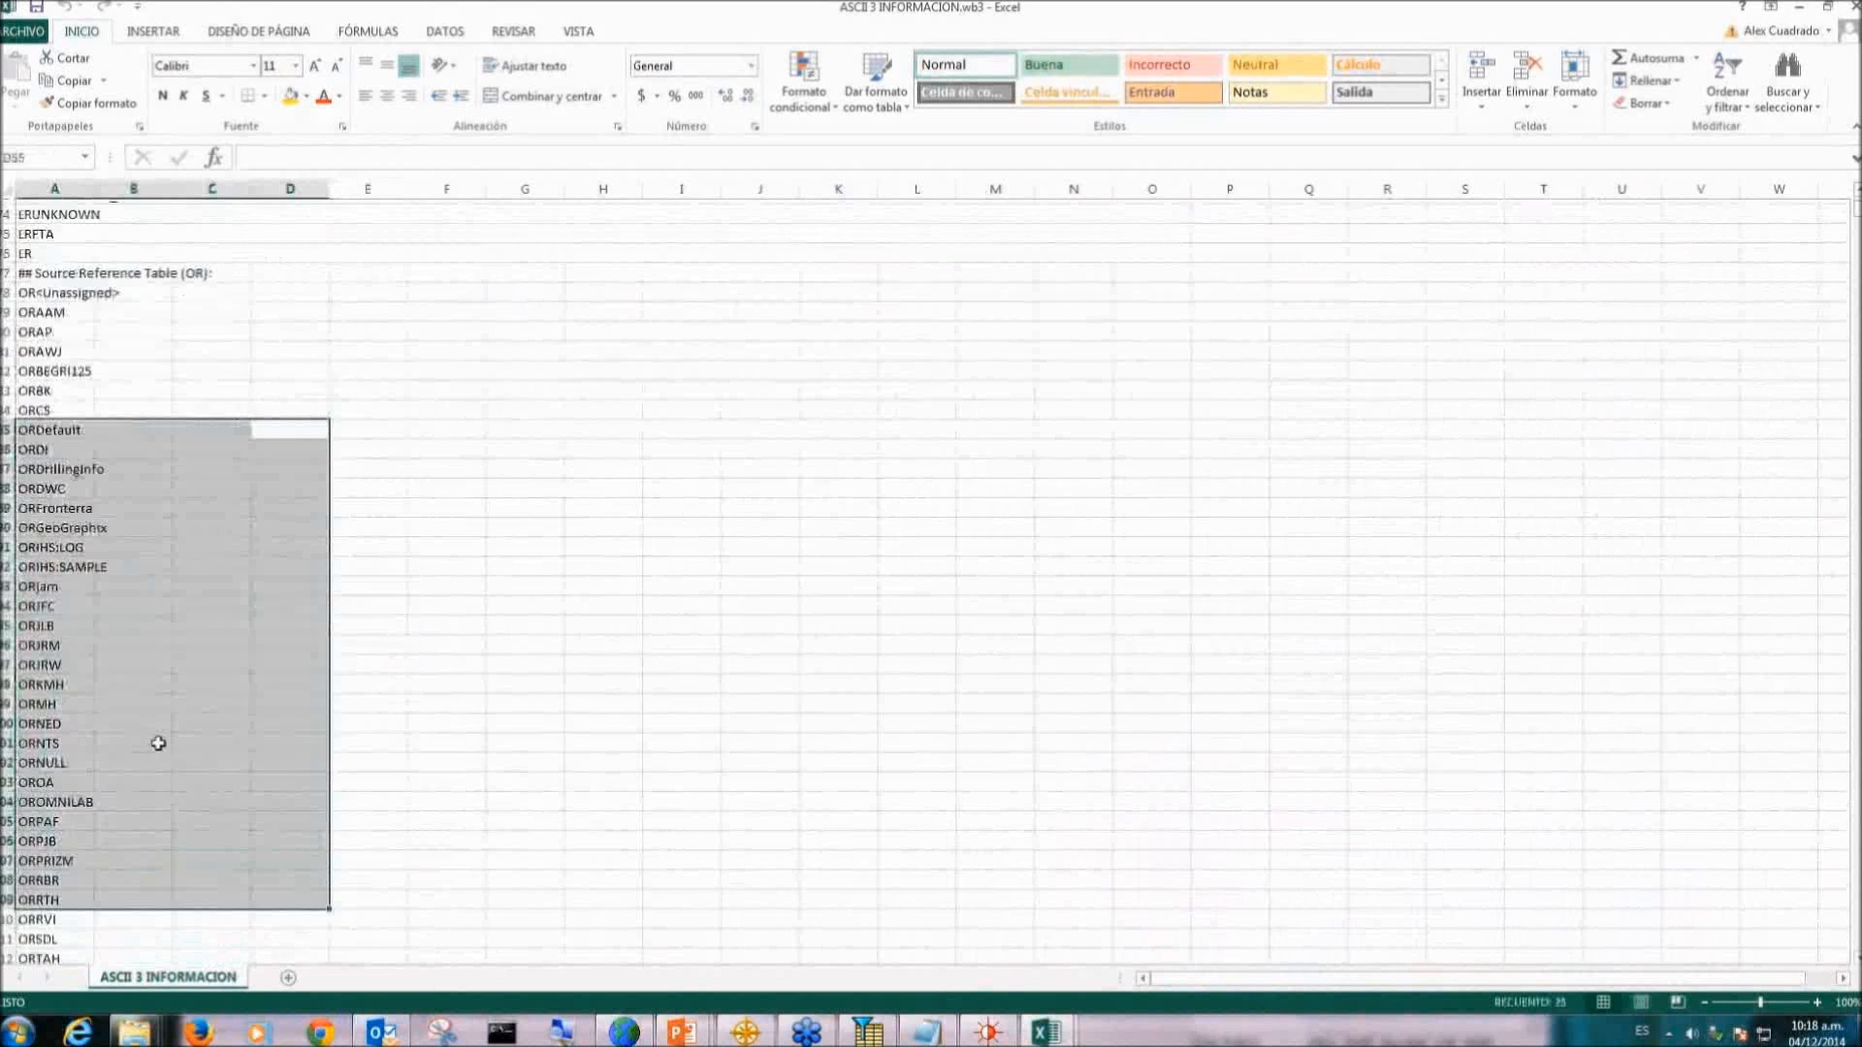
left_click_drag(371, 661, 39, 934)
scroll(192, 621, "down", 4)
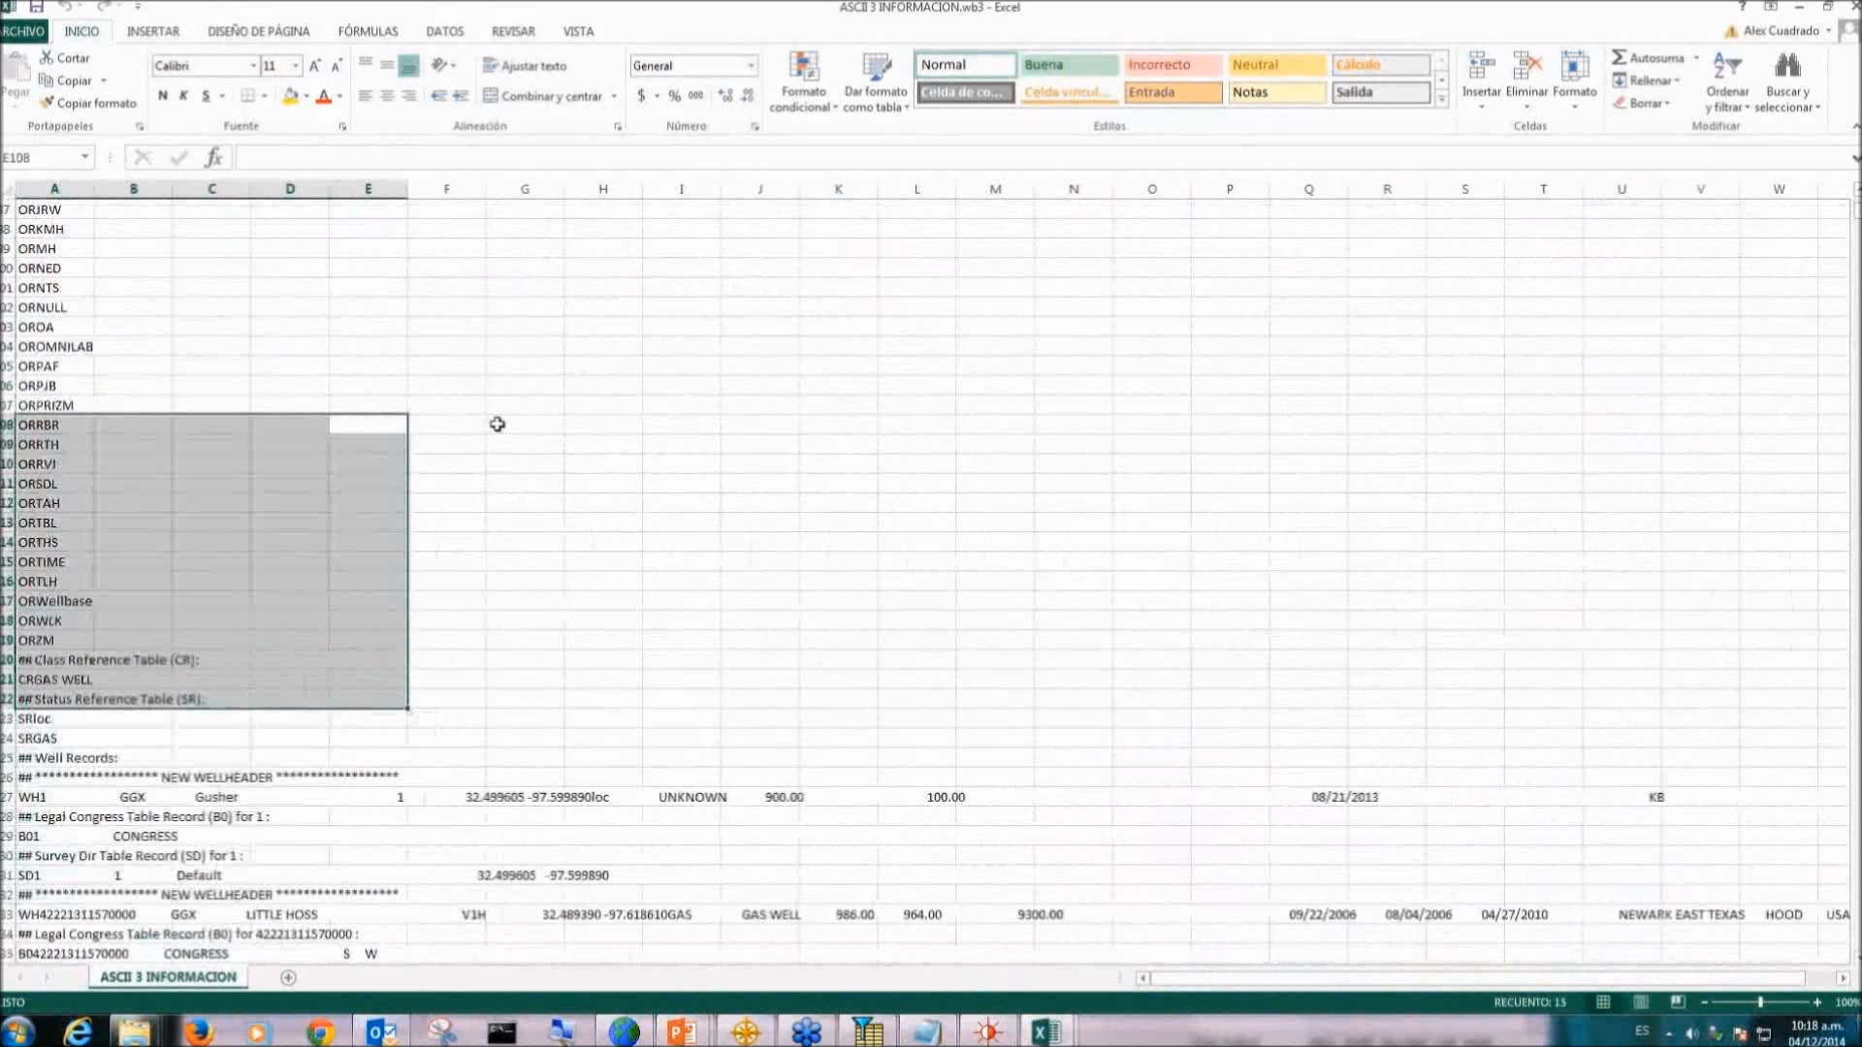
left_click(386, 372)
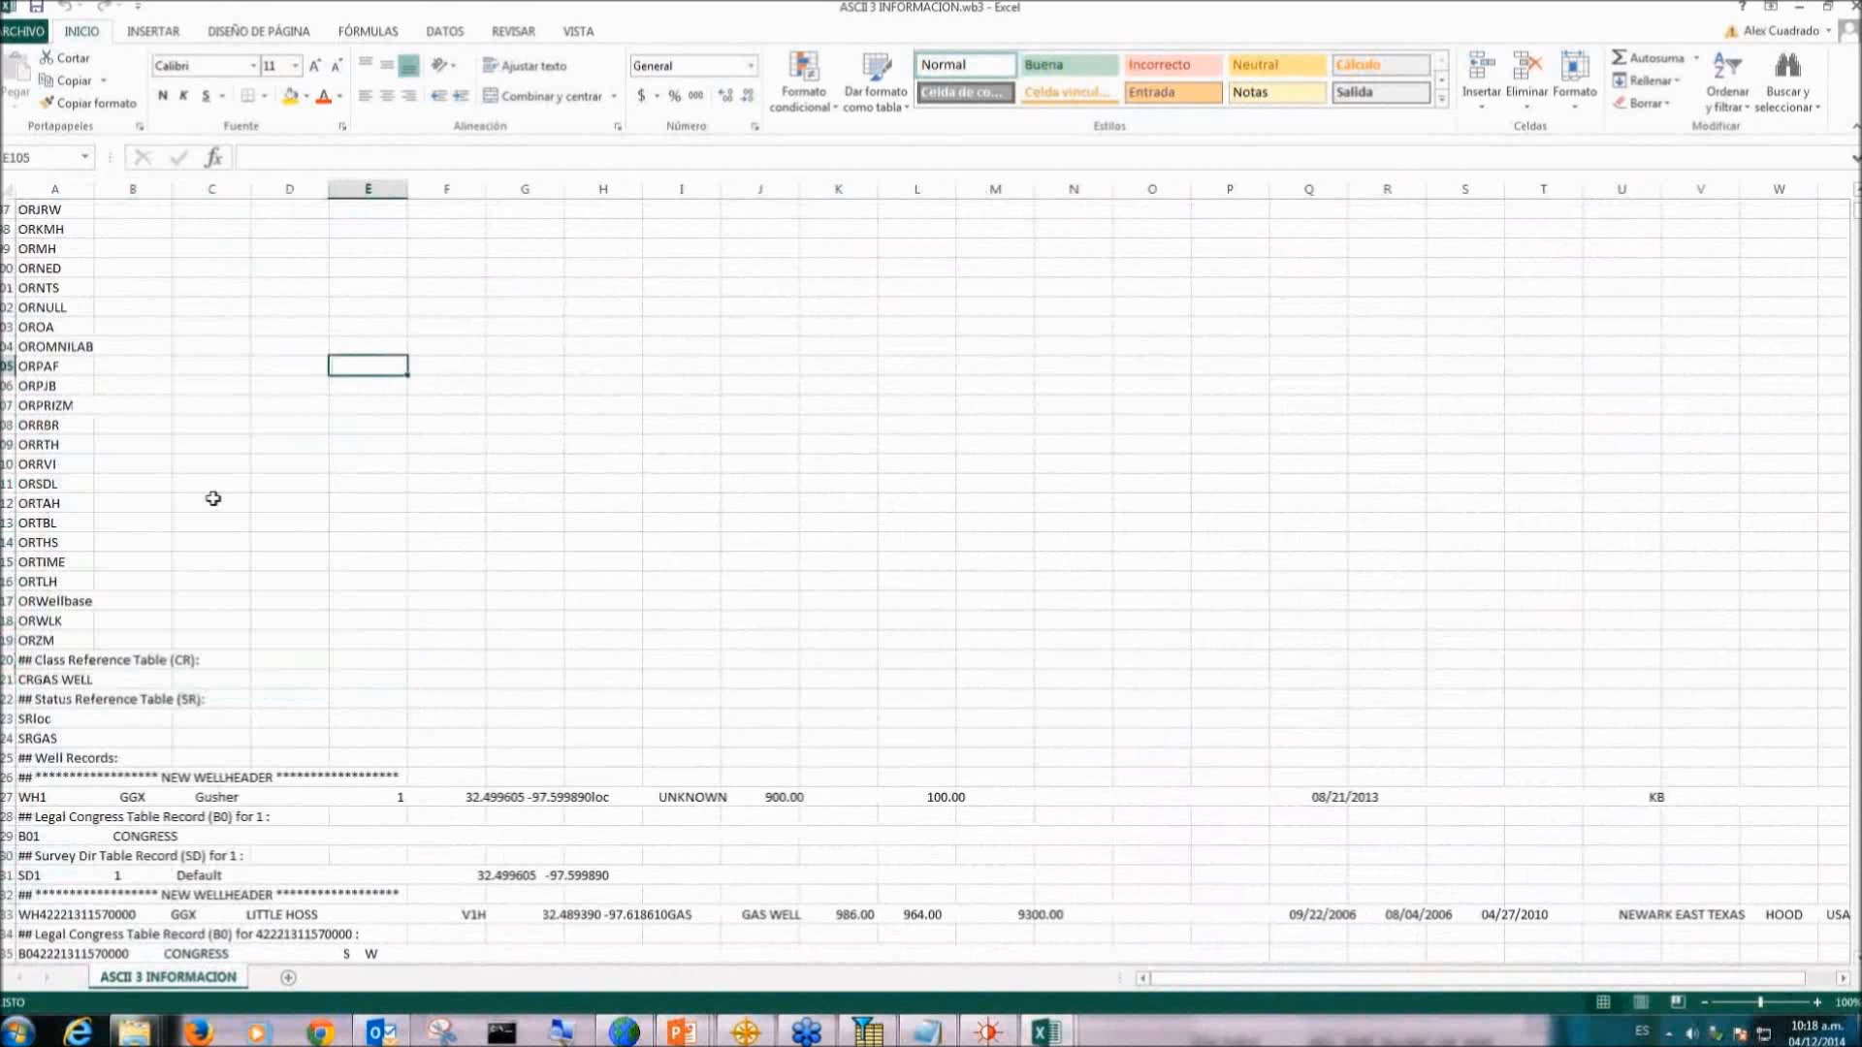
Step: Examine the Well Records section, including the first NEW WELLHEADER block and the survey station records below it
scroll(184, 662, "down", 4)
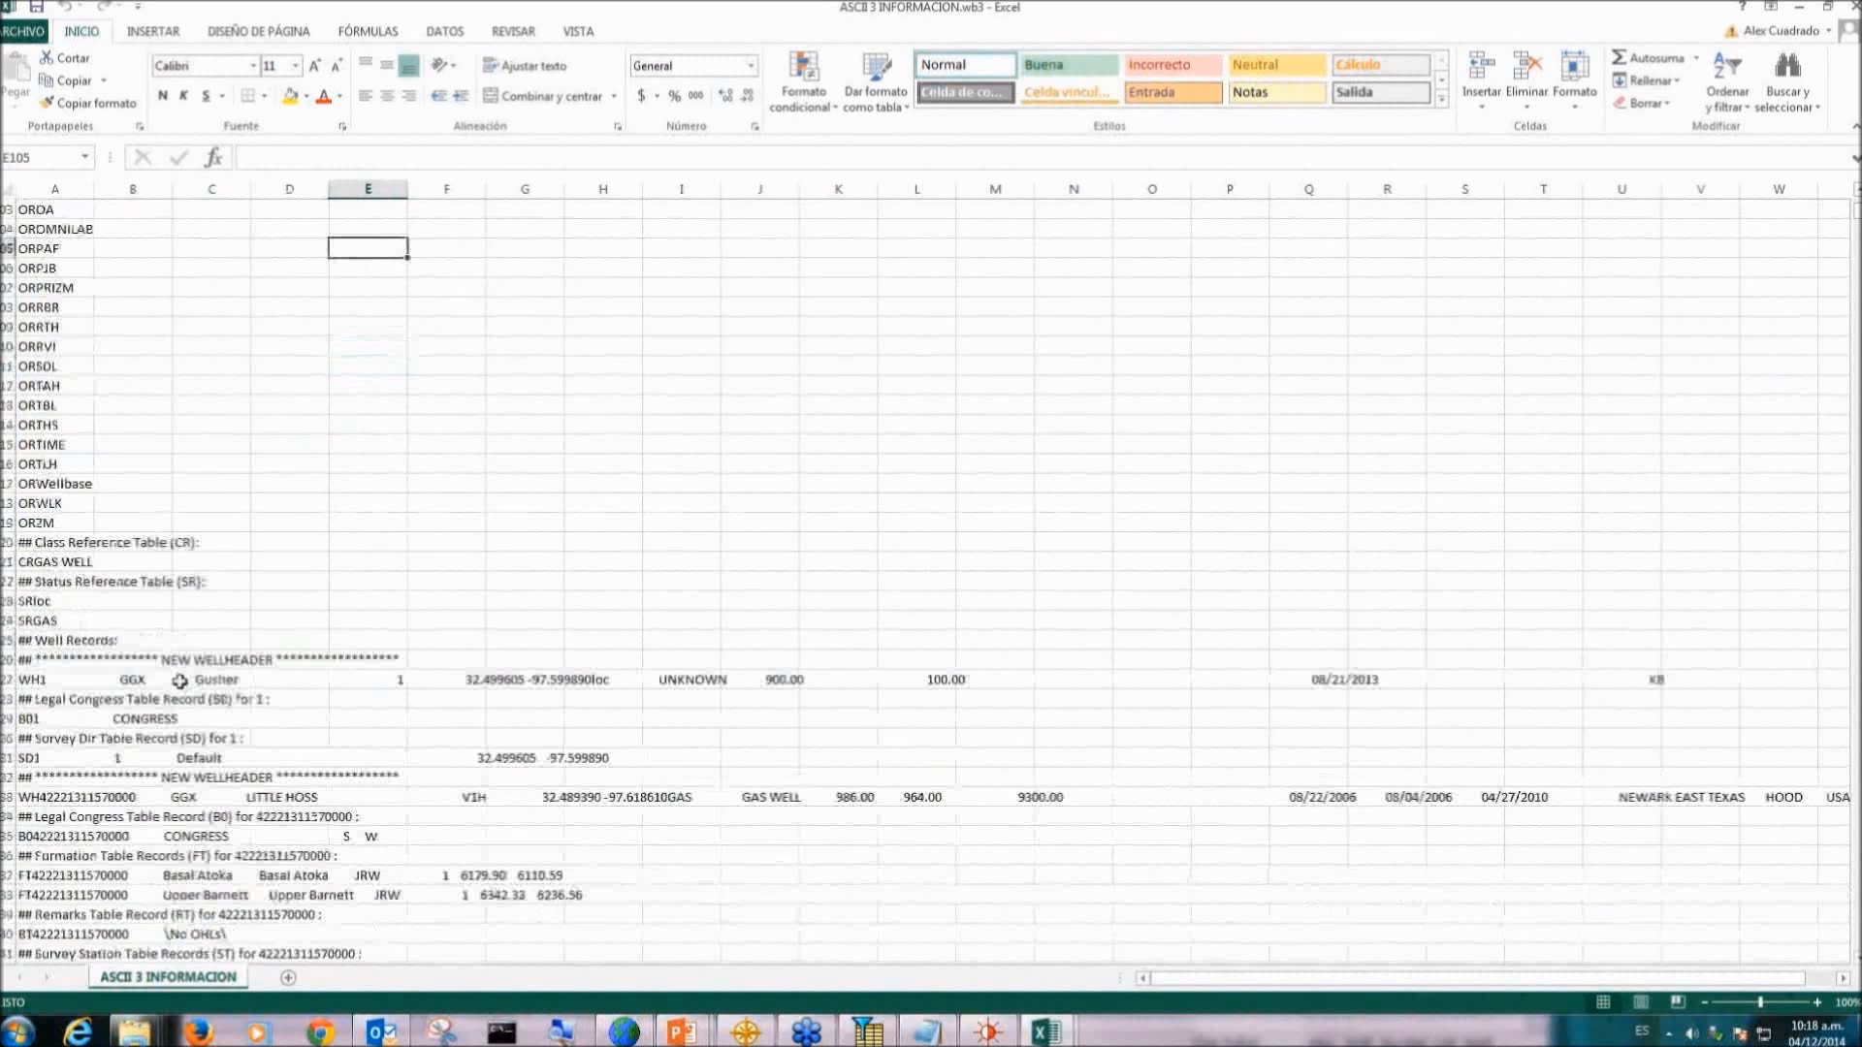
scroll(129, 525, "down", 2)
left_click_drag(87, 427, 1421, 485)
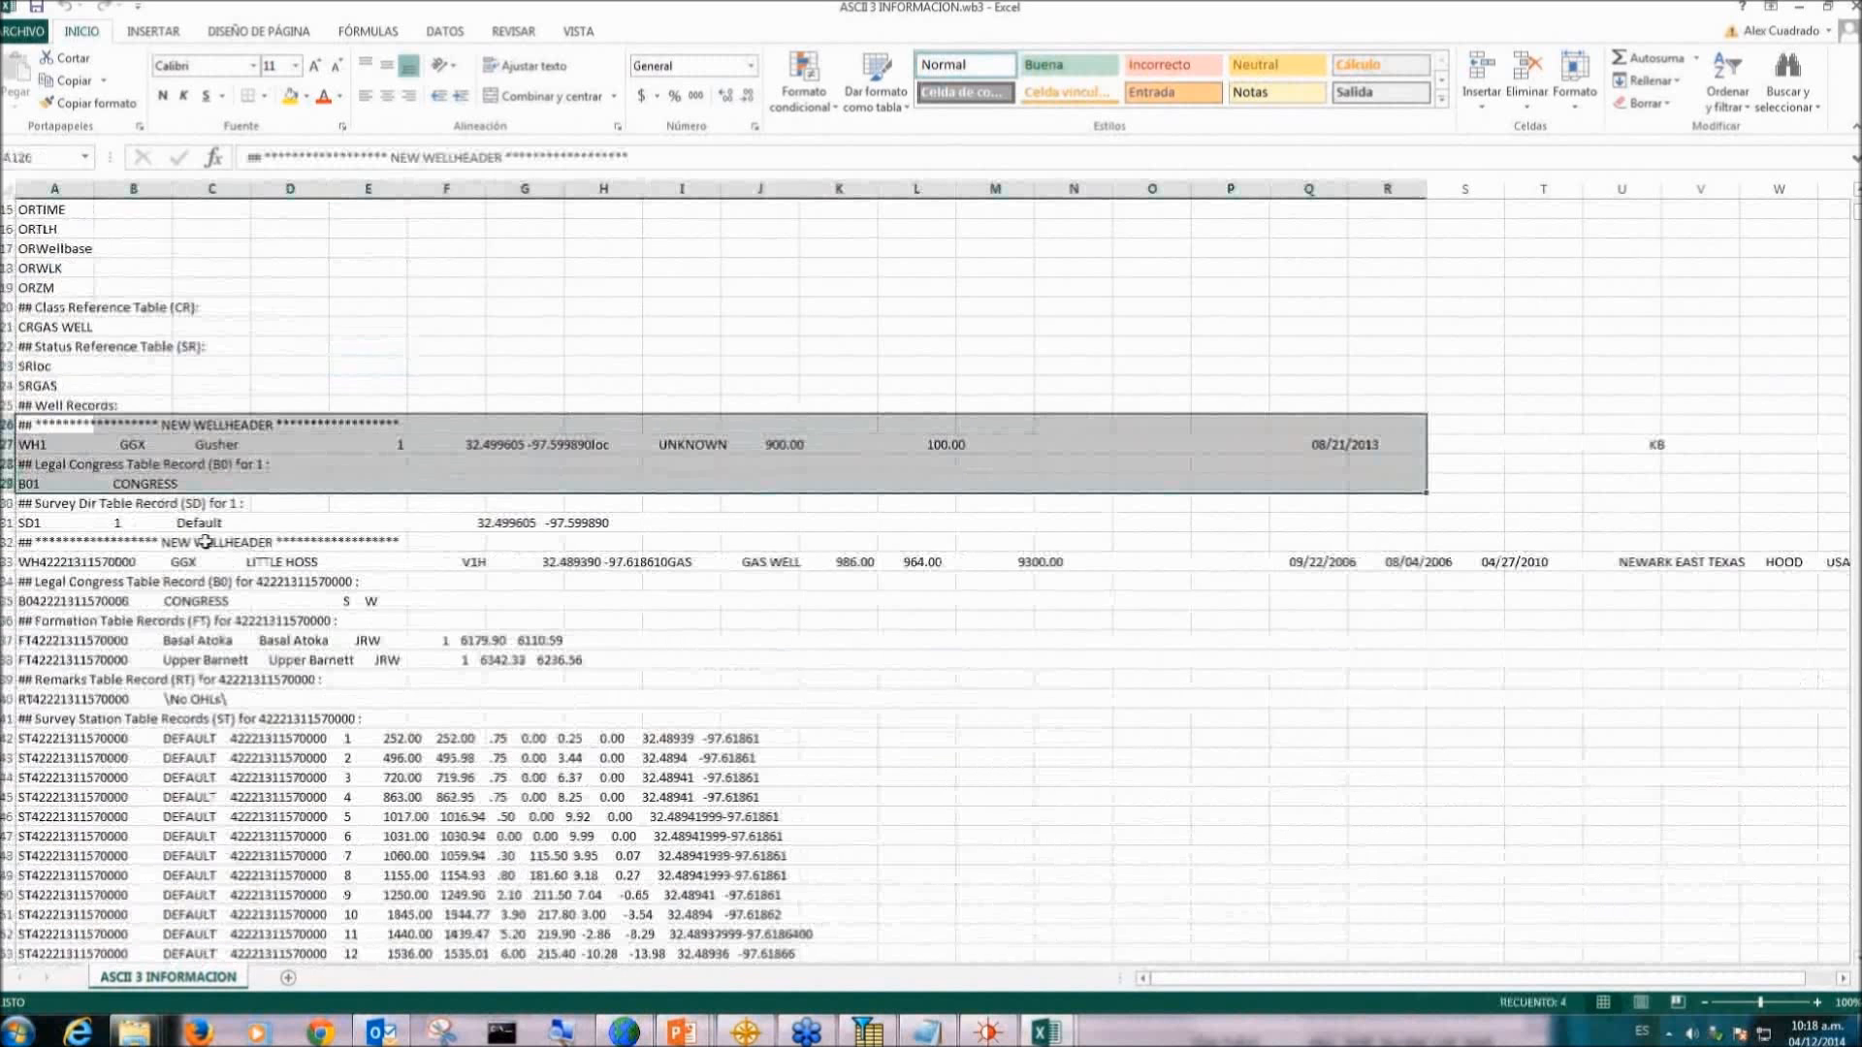
scroll(204, 542, "down", 3)
left_click(58, 249)
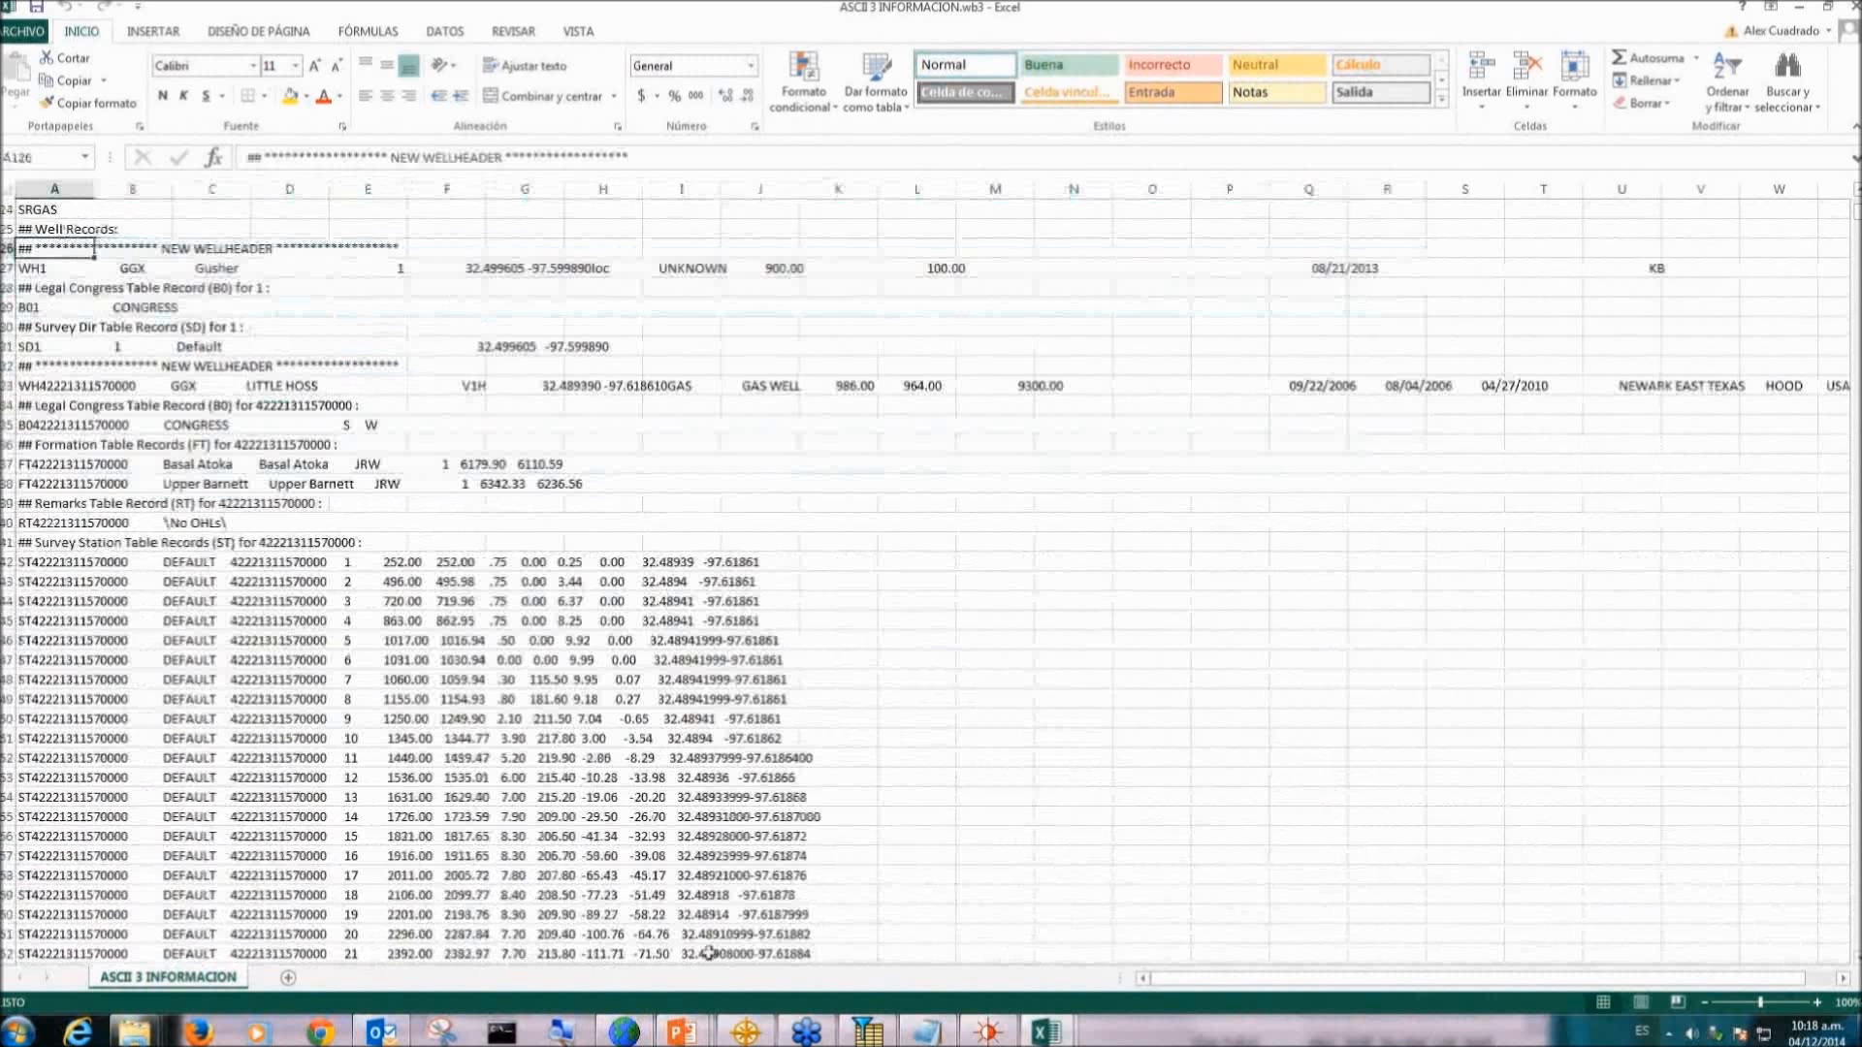
Step: Compare the Gusher well's exported record with its row in WellBase, and select the LITTLE HOSS V1H well in WellBase
left_click(990, 1030)
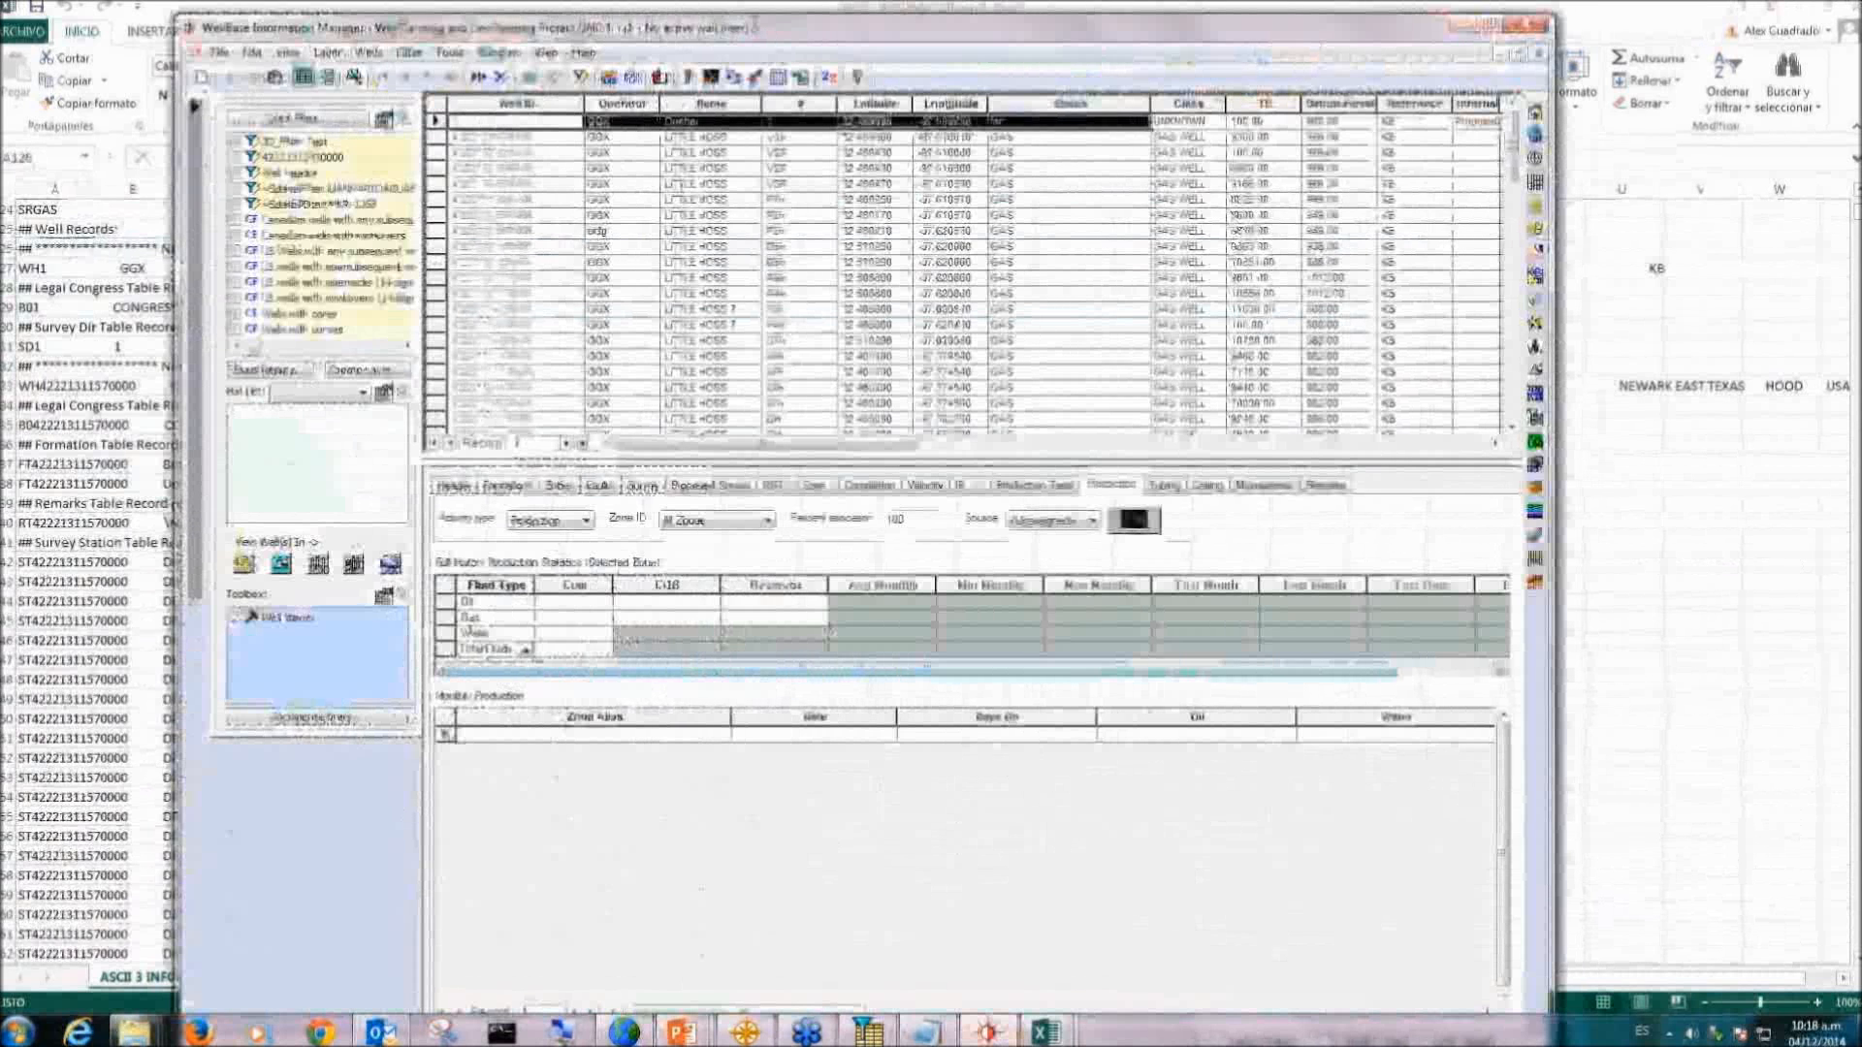
left_click_drag(755, 27, 801, 77)
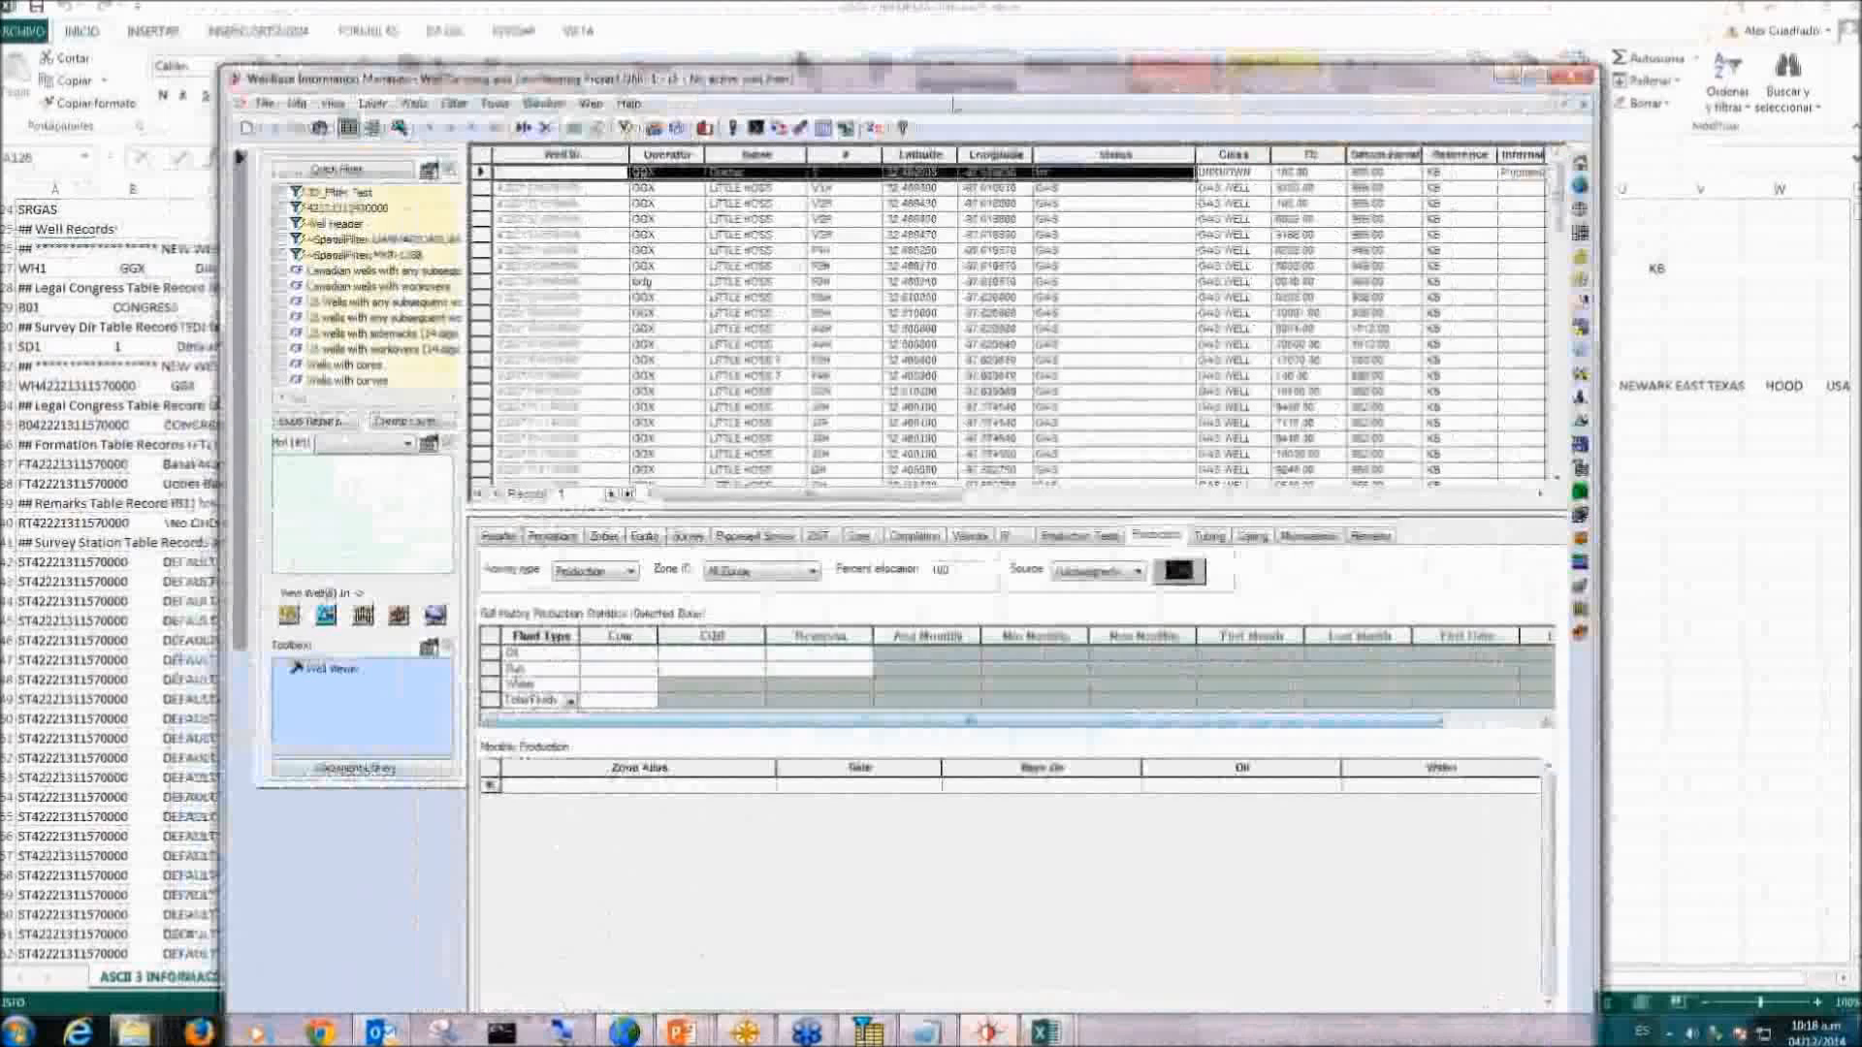
left_click_drag(25, 248, 956, 346)
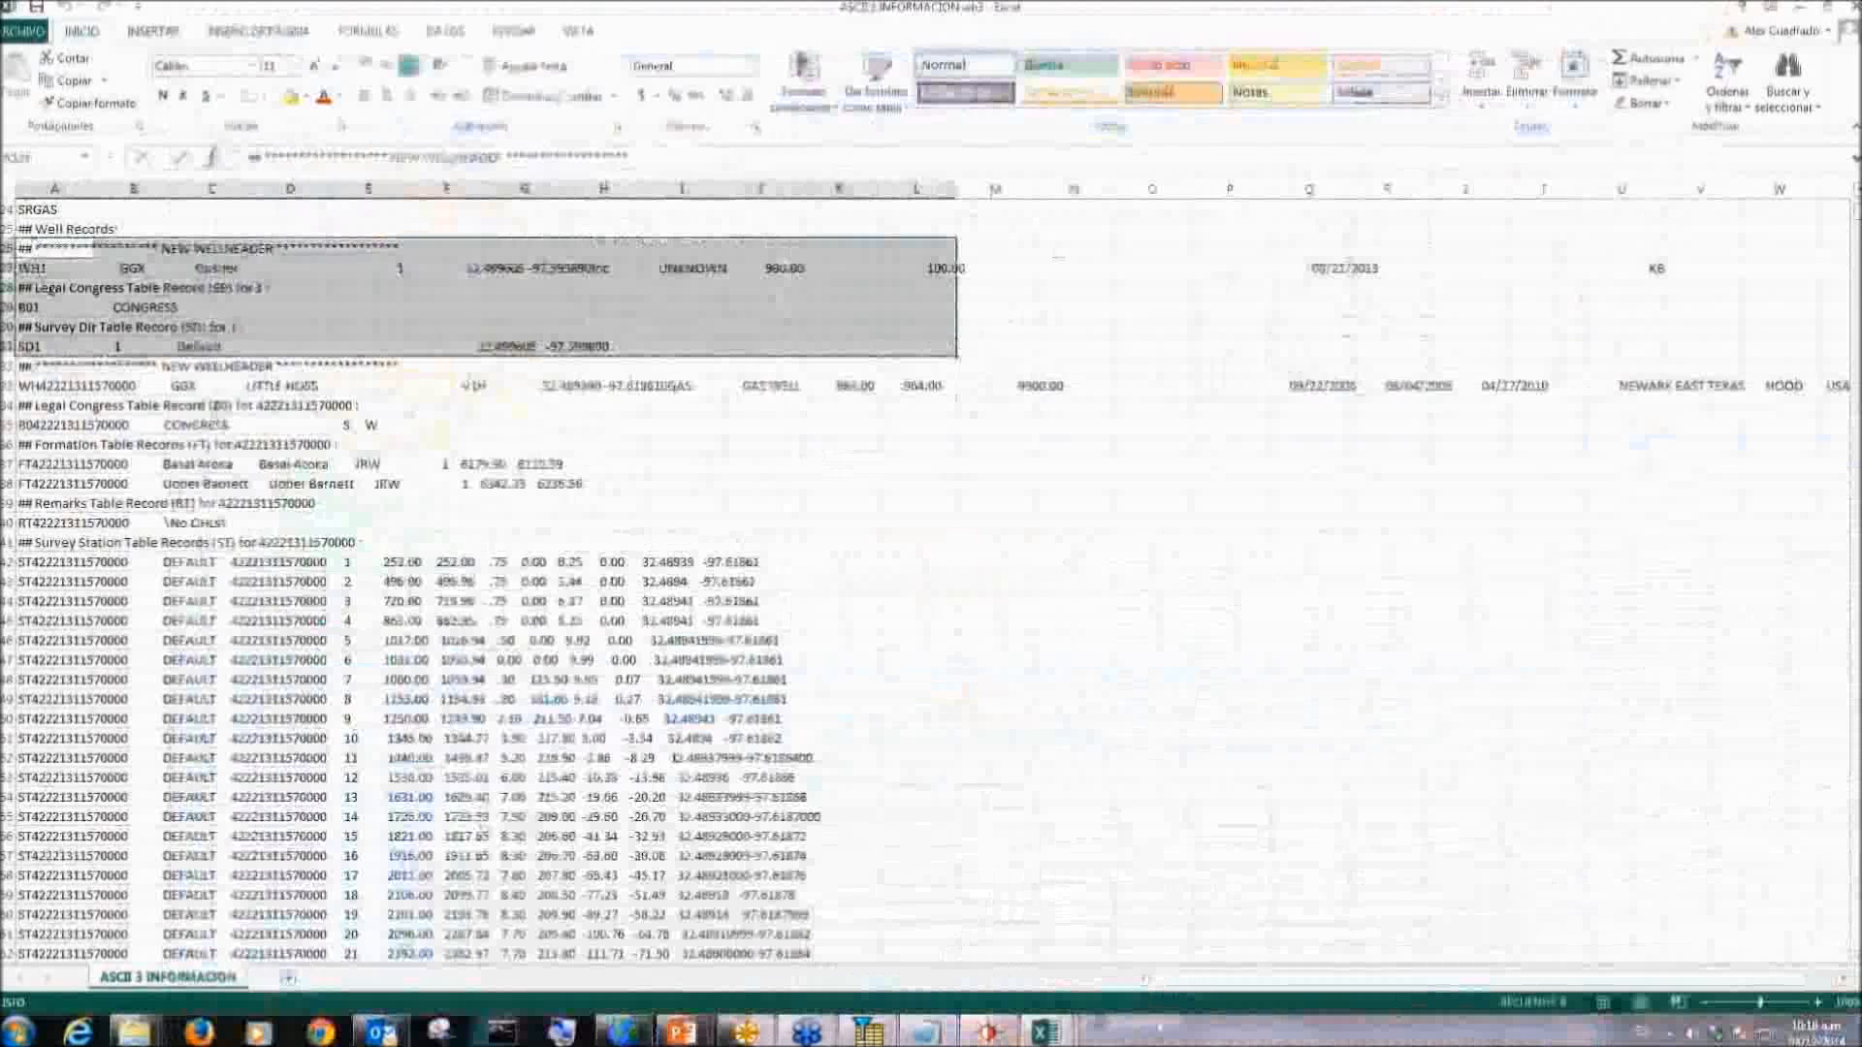
left_click(989, 1032)
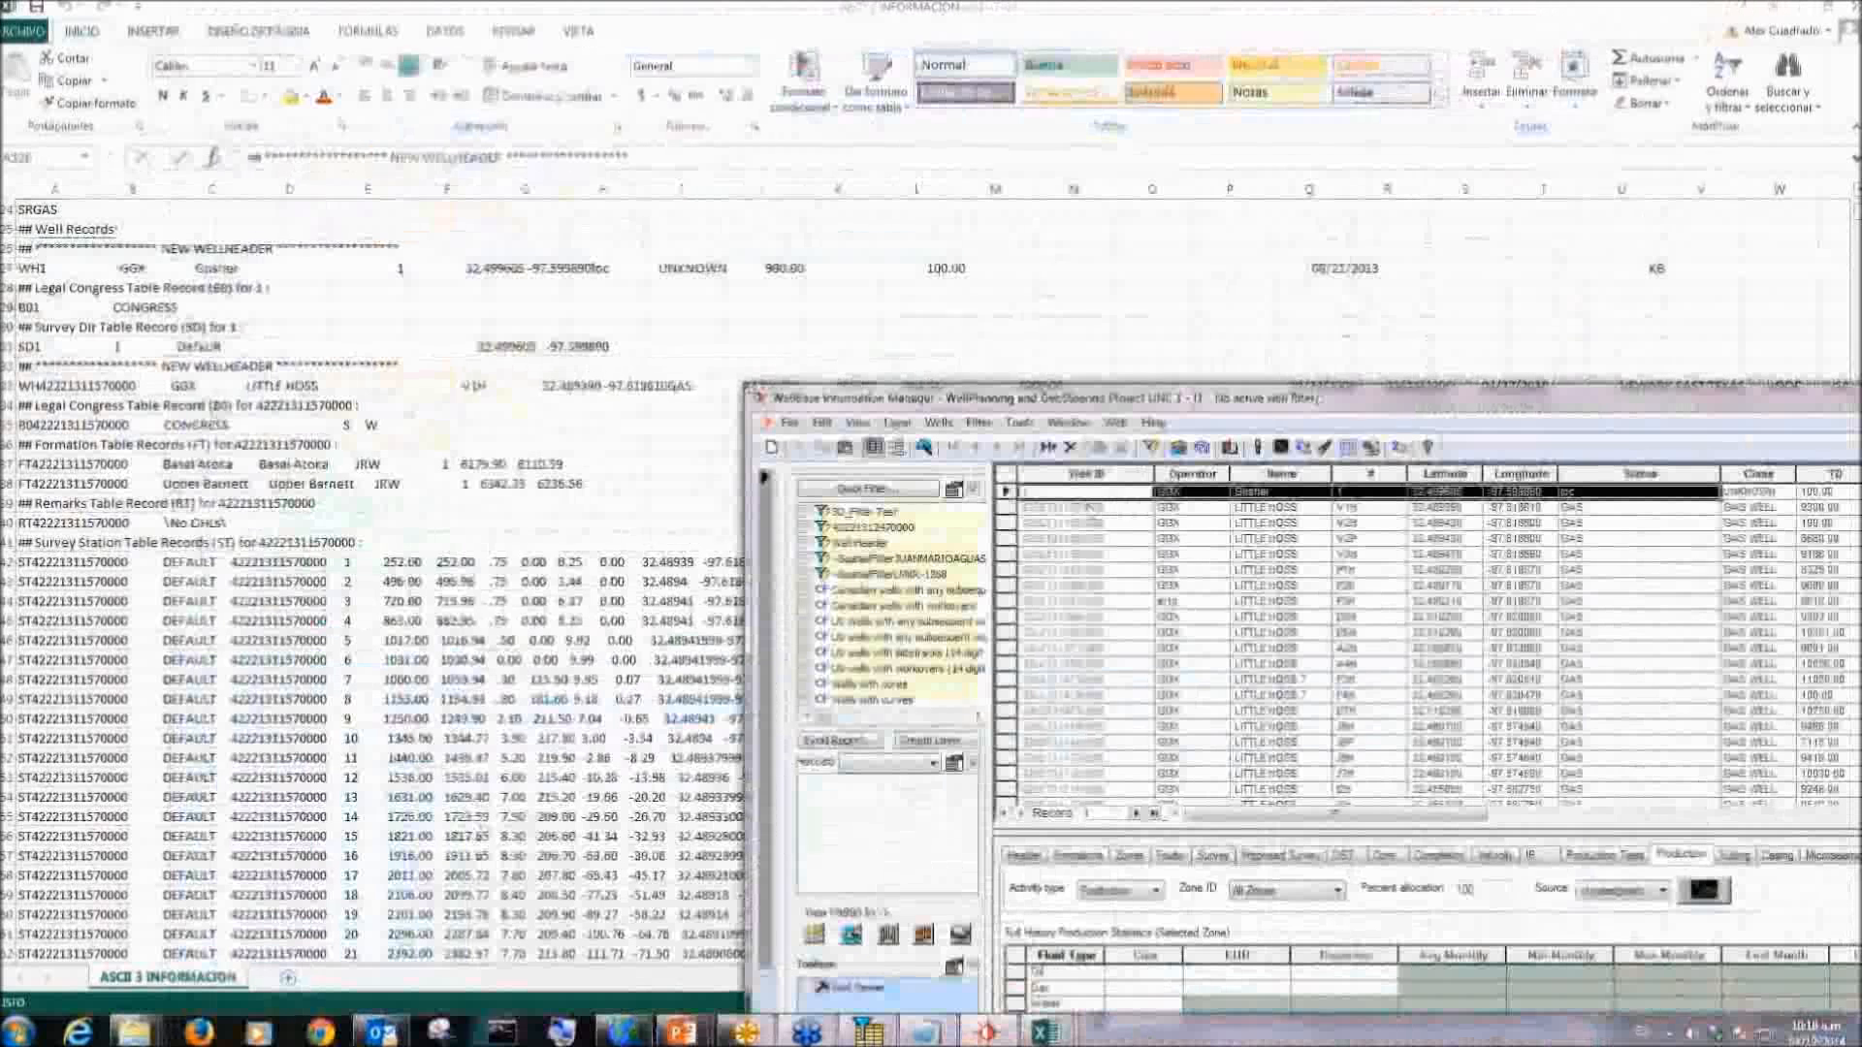
left_click(1132, 512)
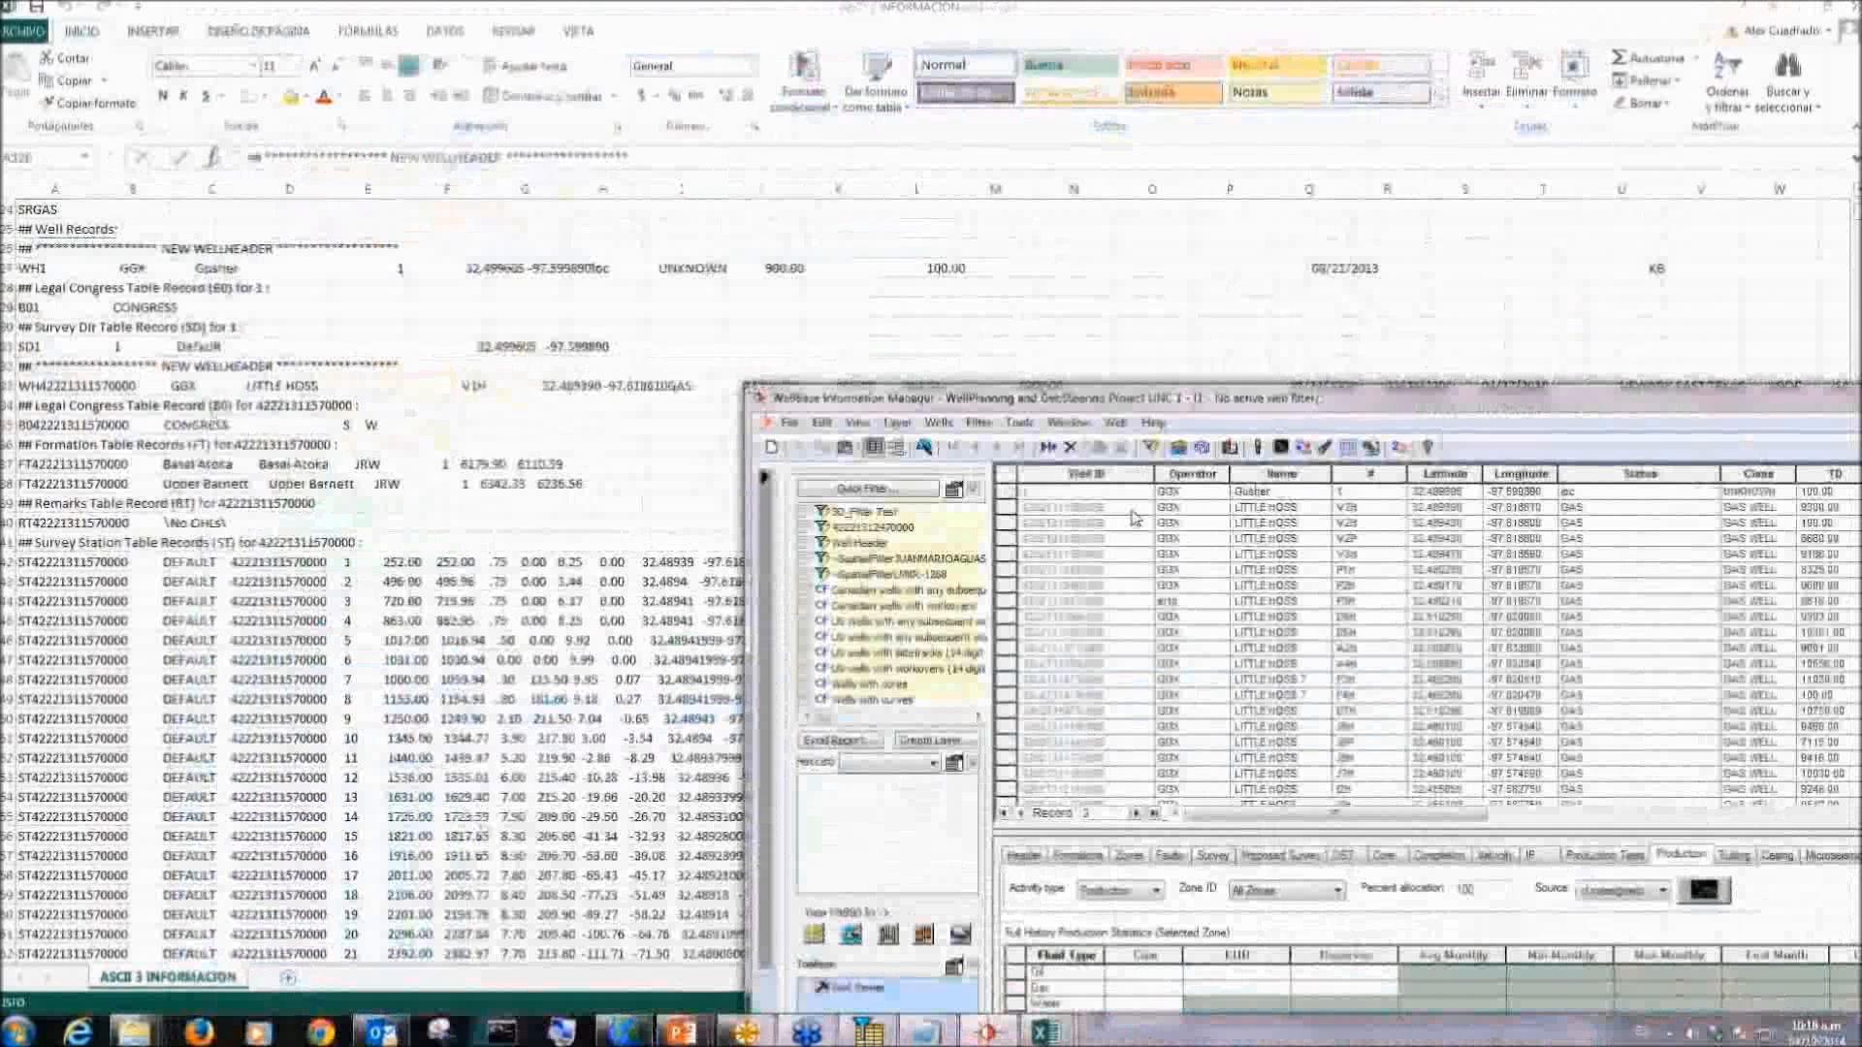
left_click(1373, 511)
Step: Examine the LITTLE HOSS V1H header record in the Excel file, from well ID to field and county, and return to WellBase
left_click(208, 405)
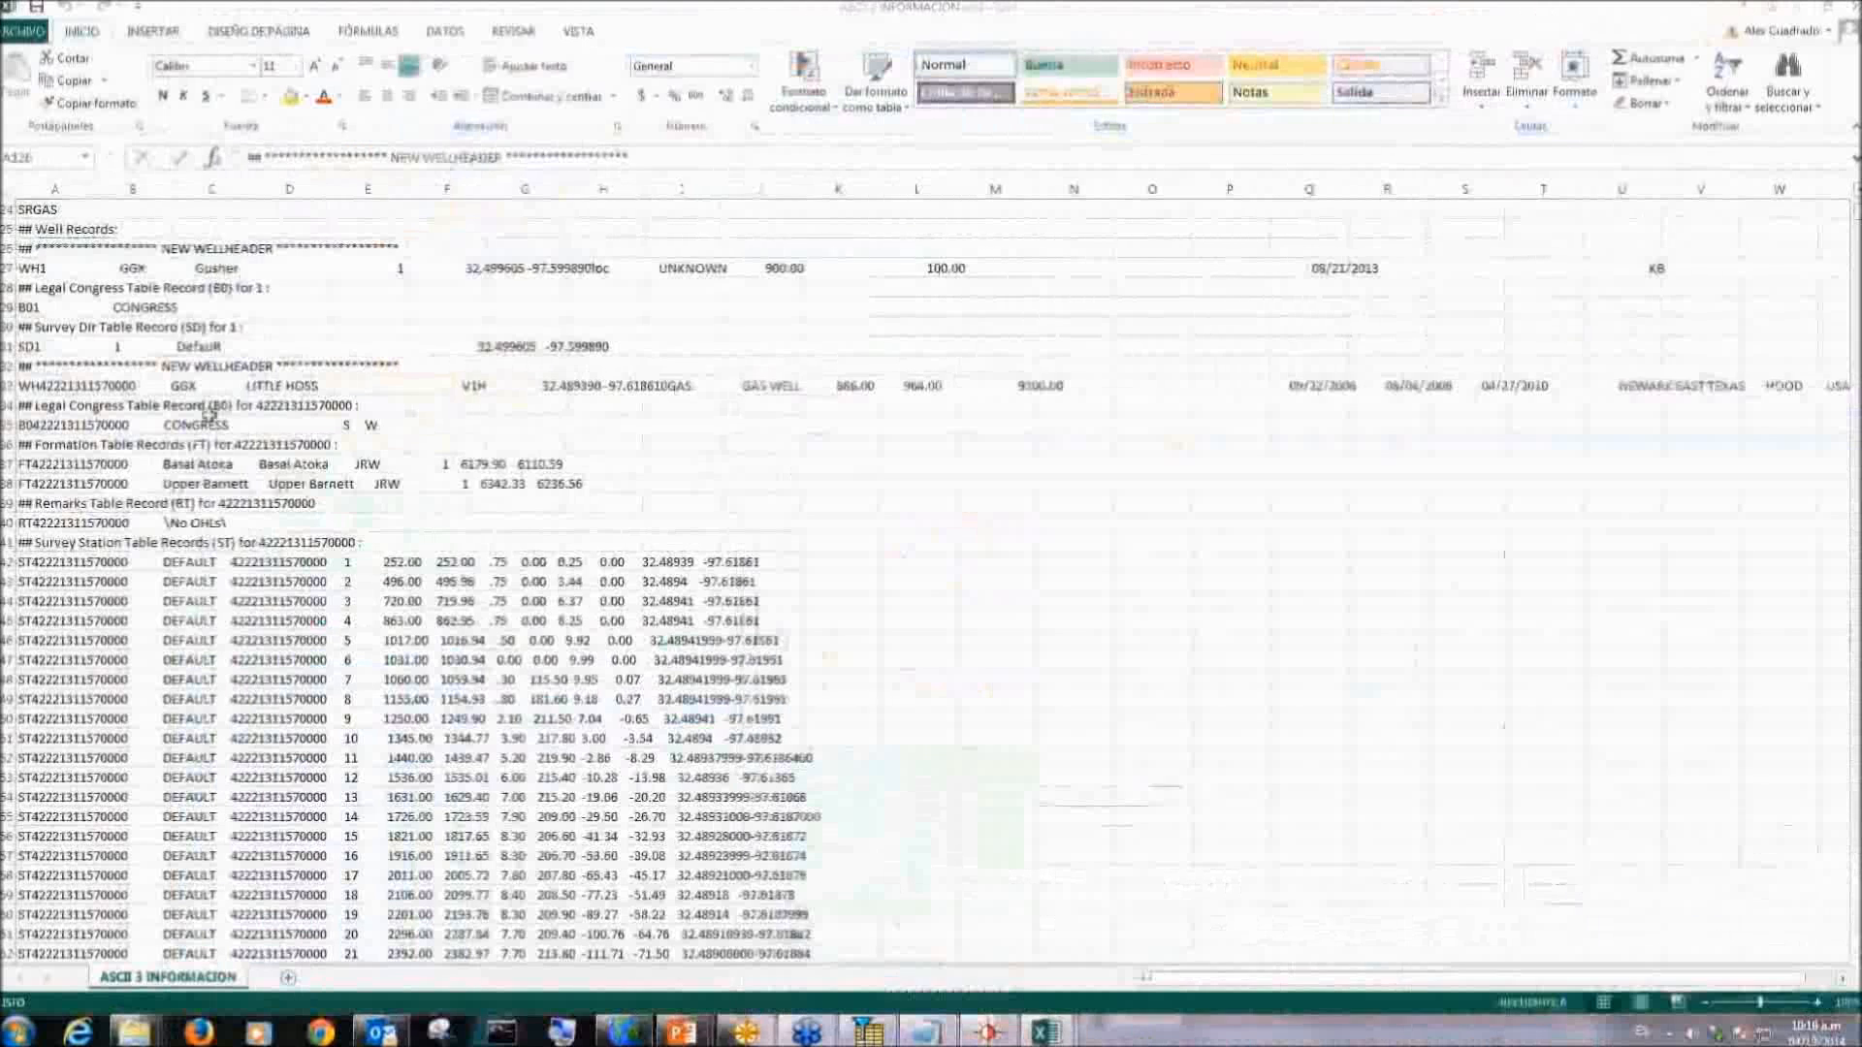
left_click(54, 389)
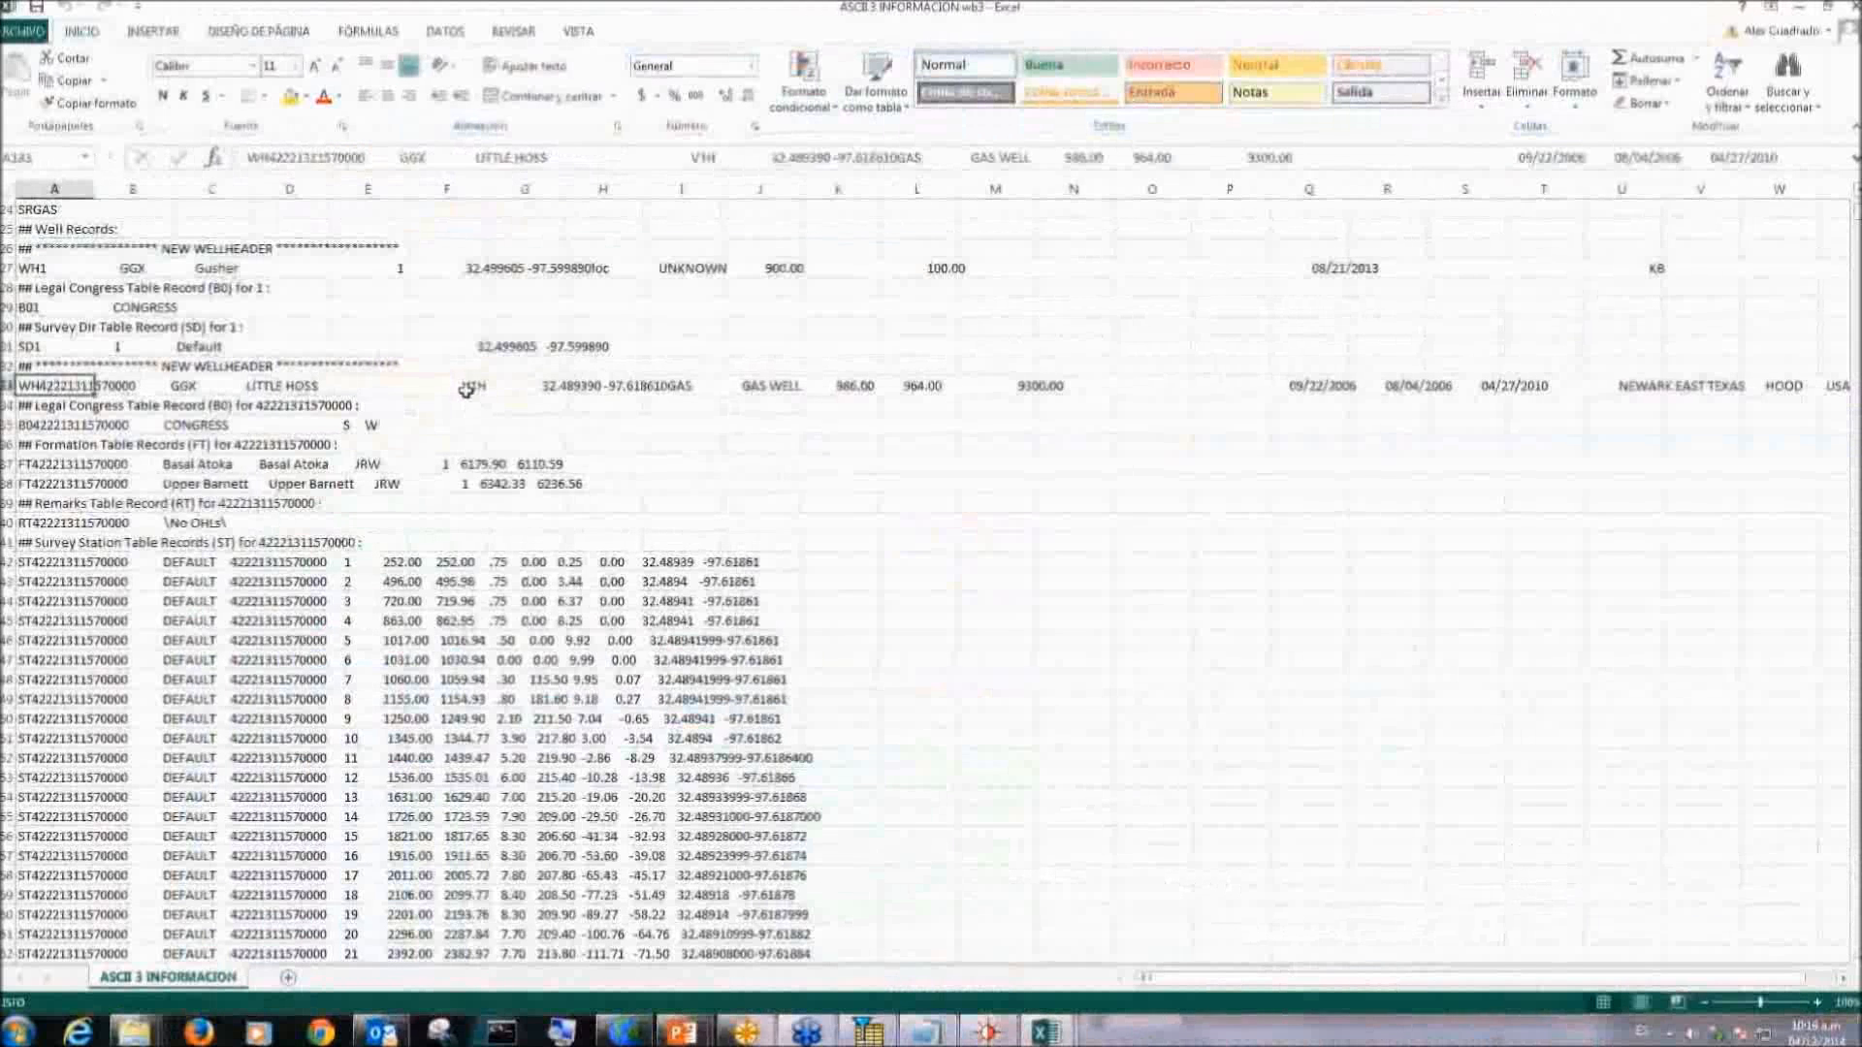
left_click(470, 387)
left_click_drag(541, 386, 1848, 383)
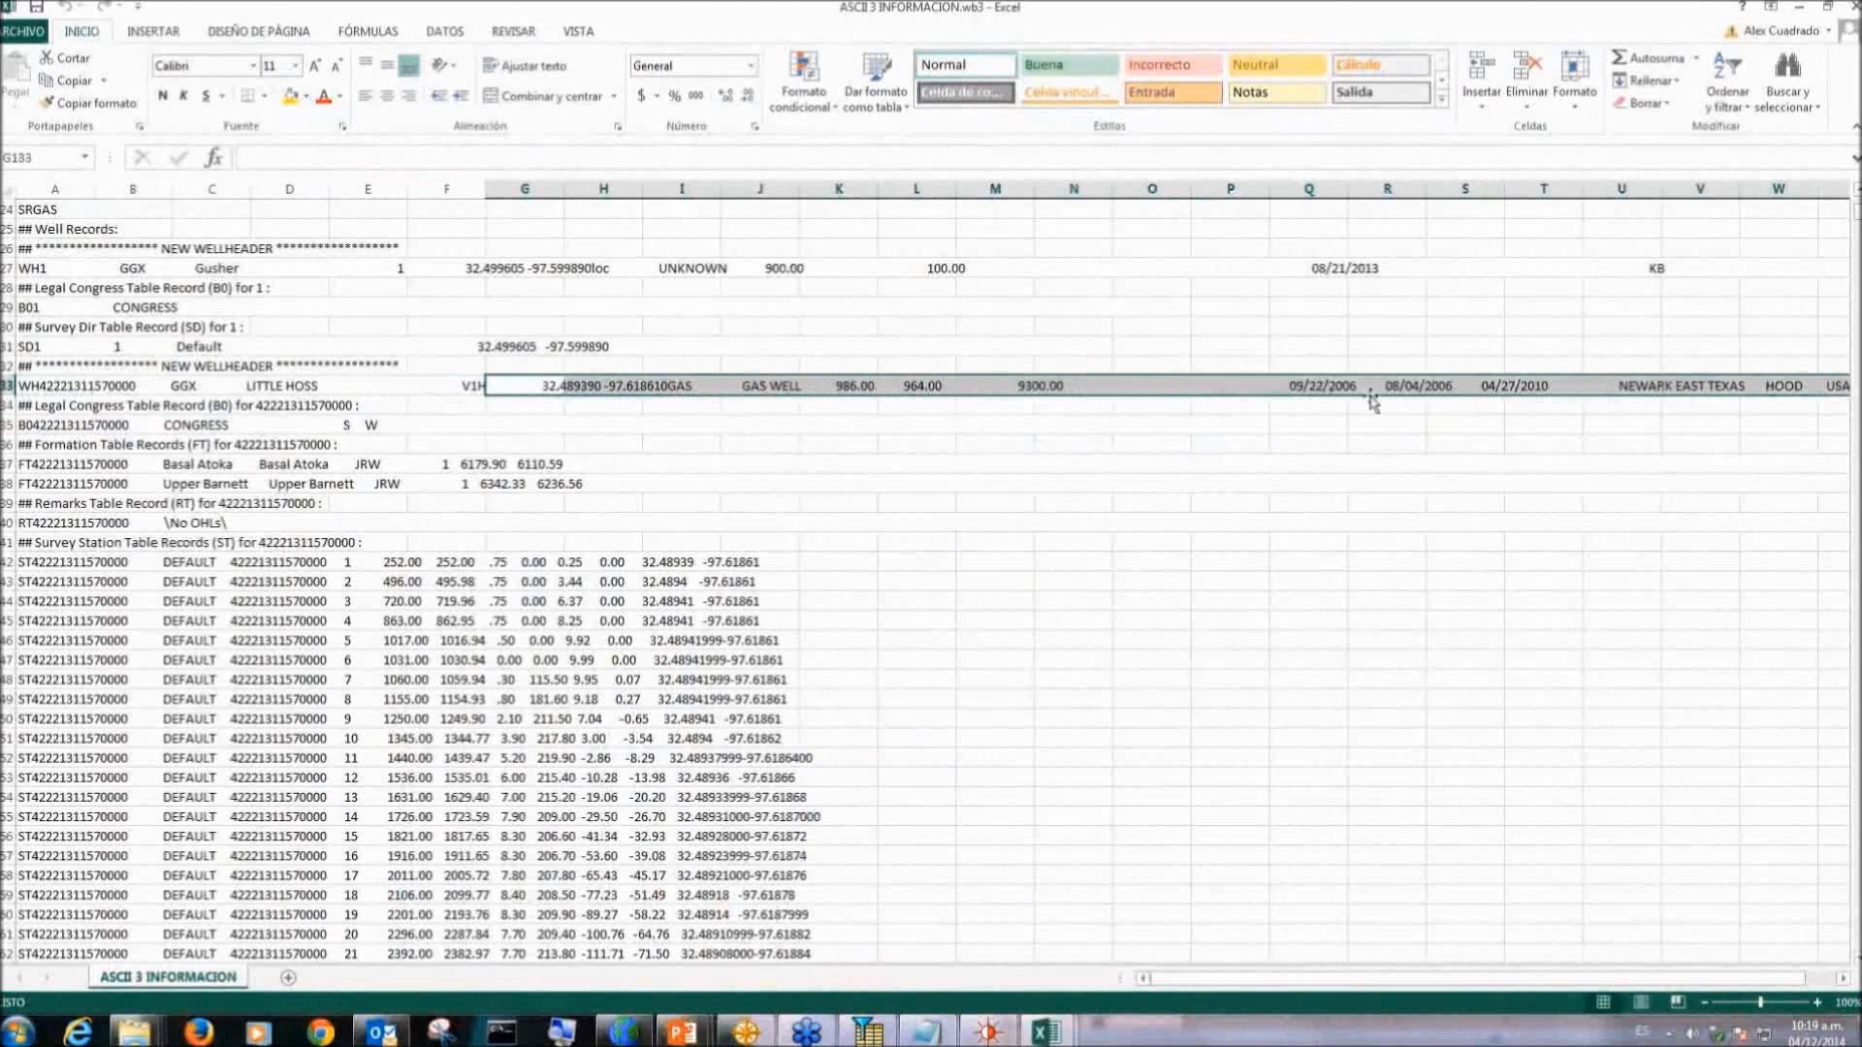
left_click(1553, 390)
left_click(1704, 392)
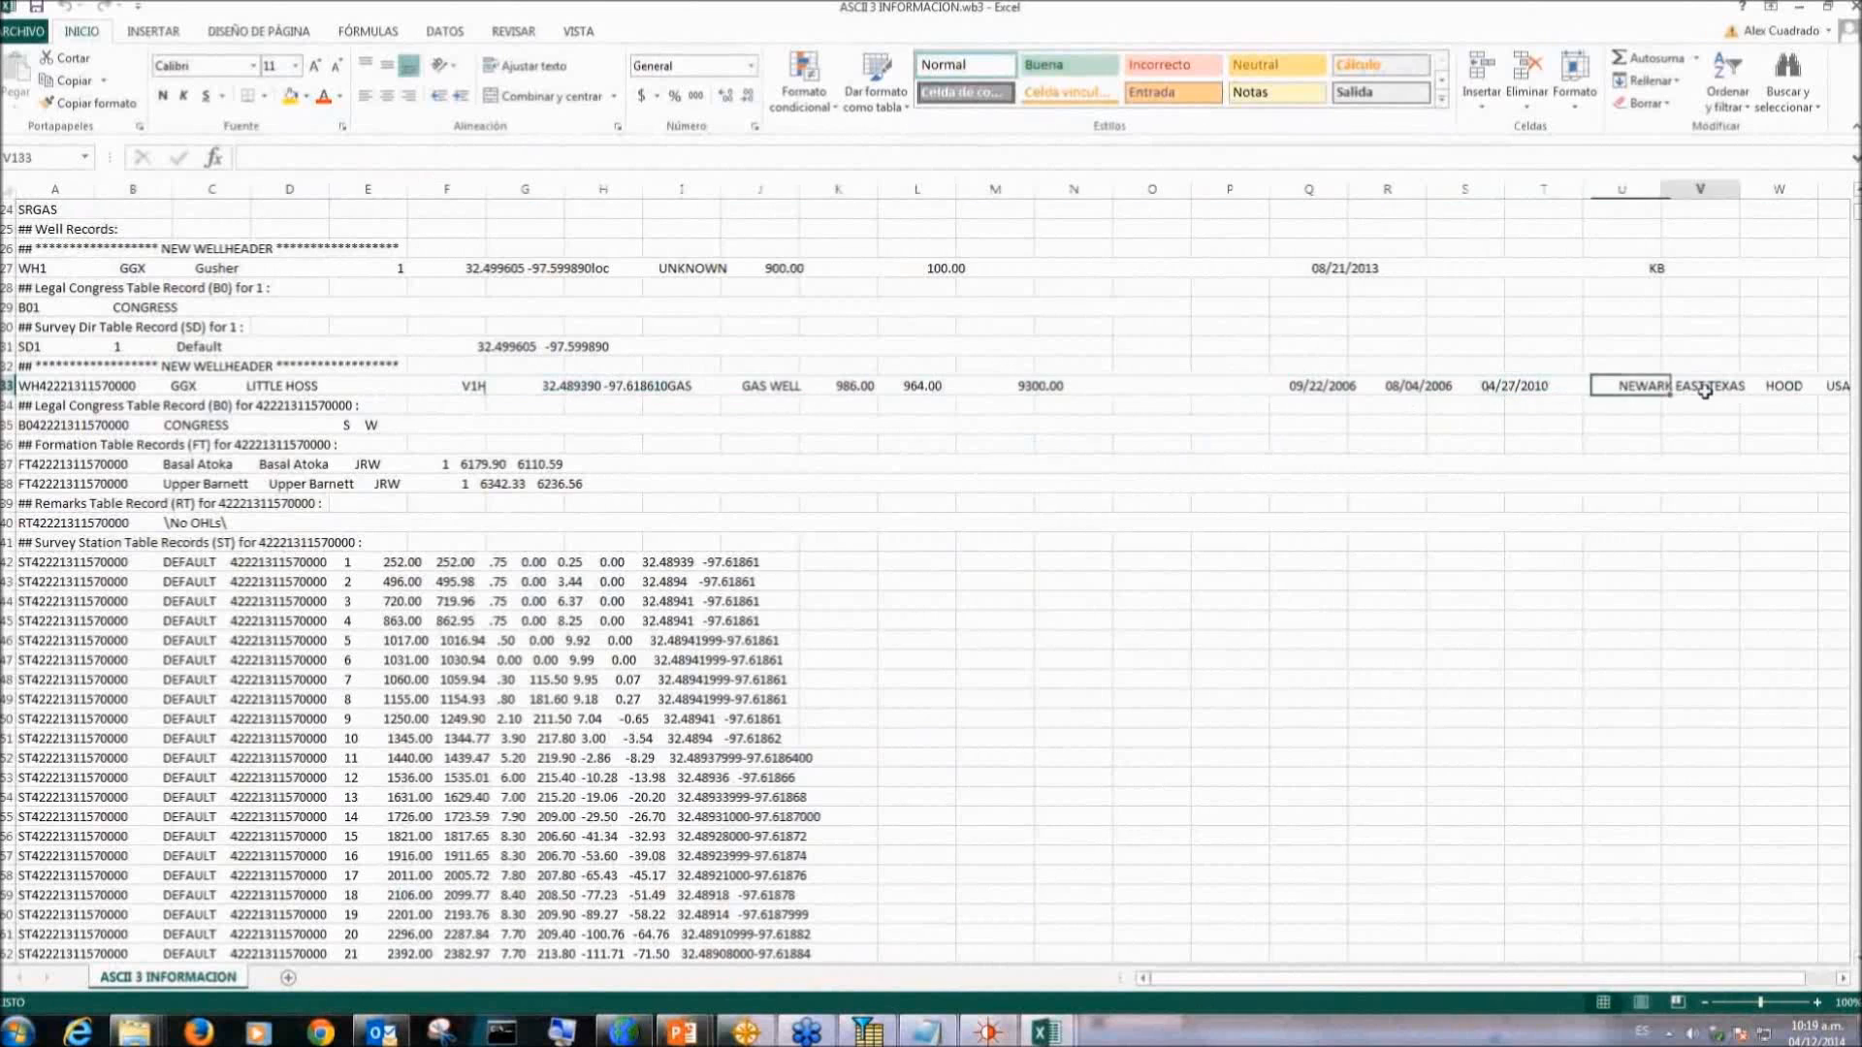
left_click(989, 1030)
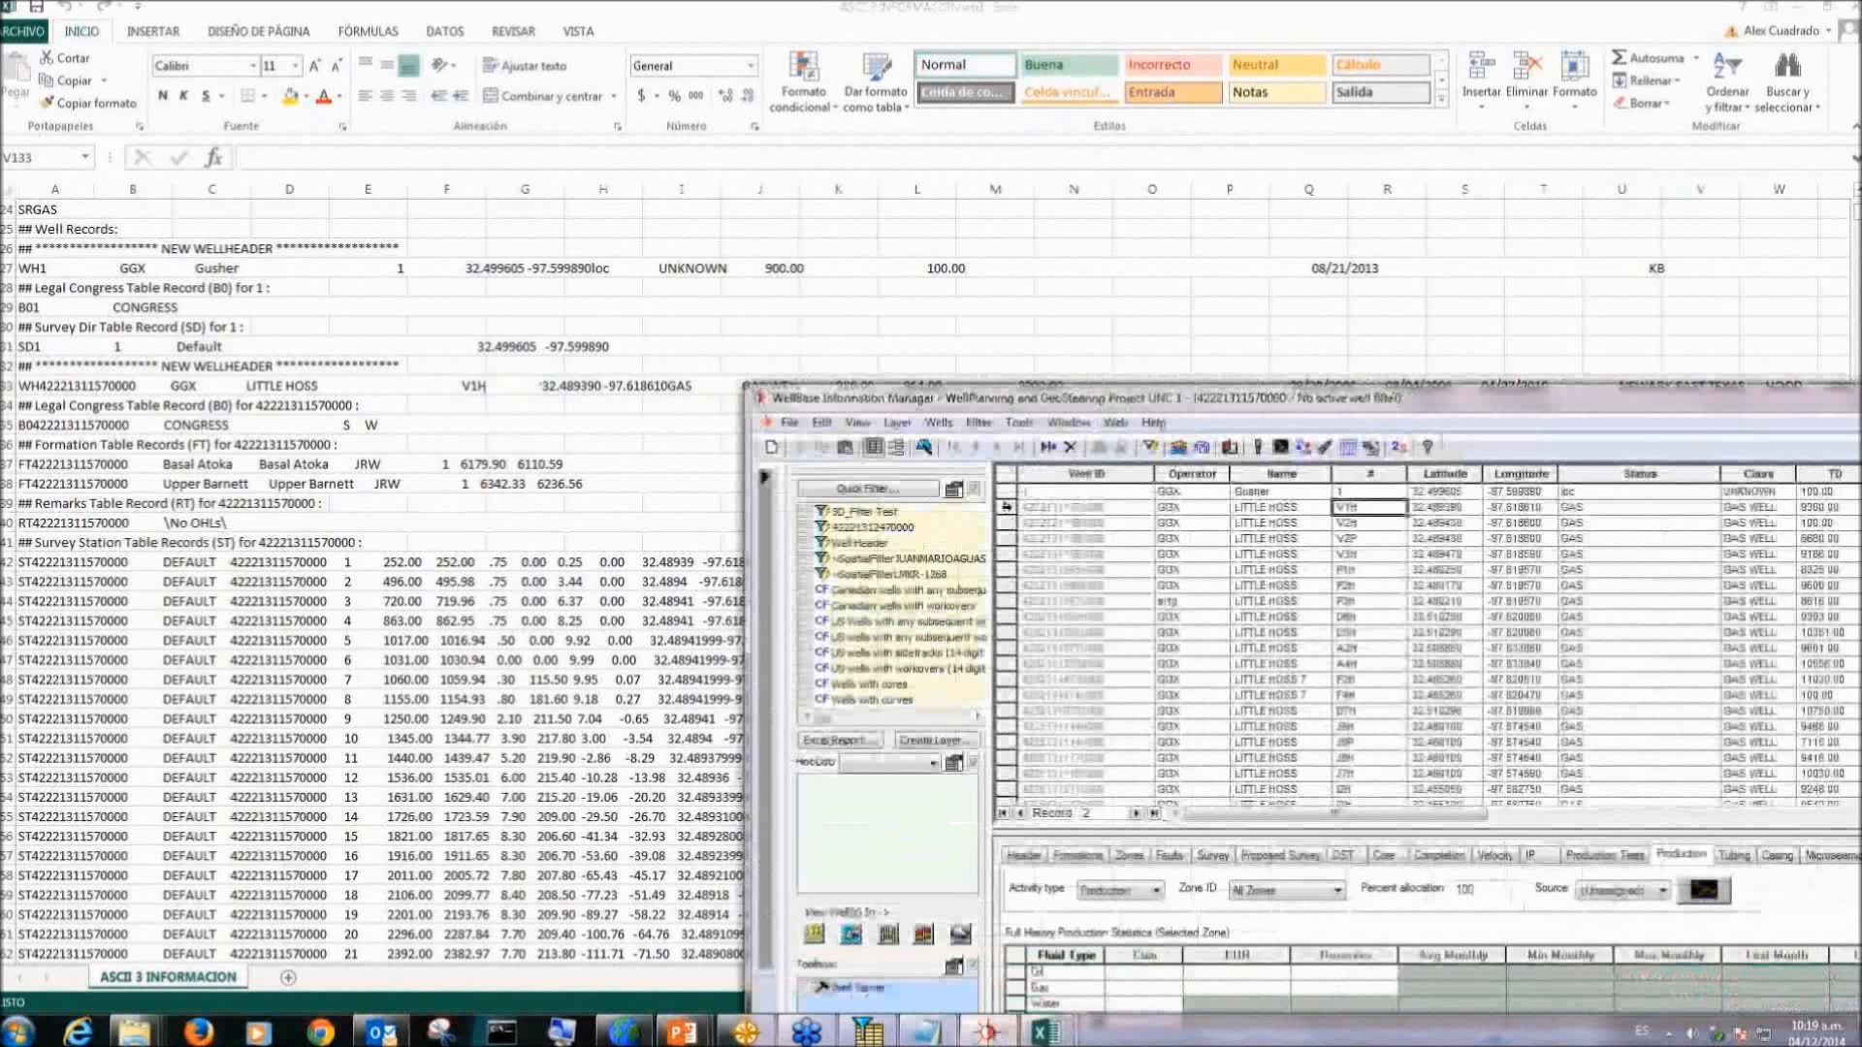
Step: Select the LITTLE HOSS V1H row in WellBase, and review that well's Legal Congress record in the Excel file
left_click(1010, 507)
left_click_drag(1556, 405, 1066, 260)
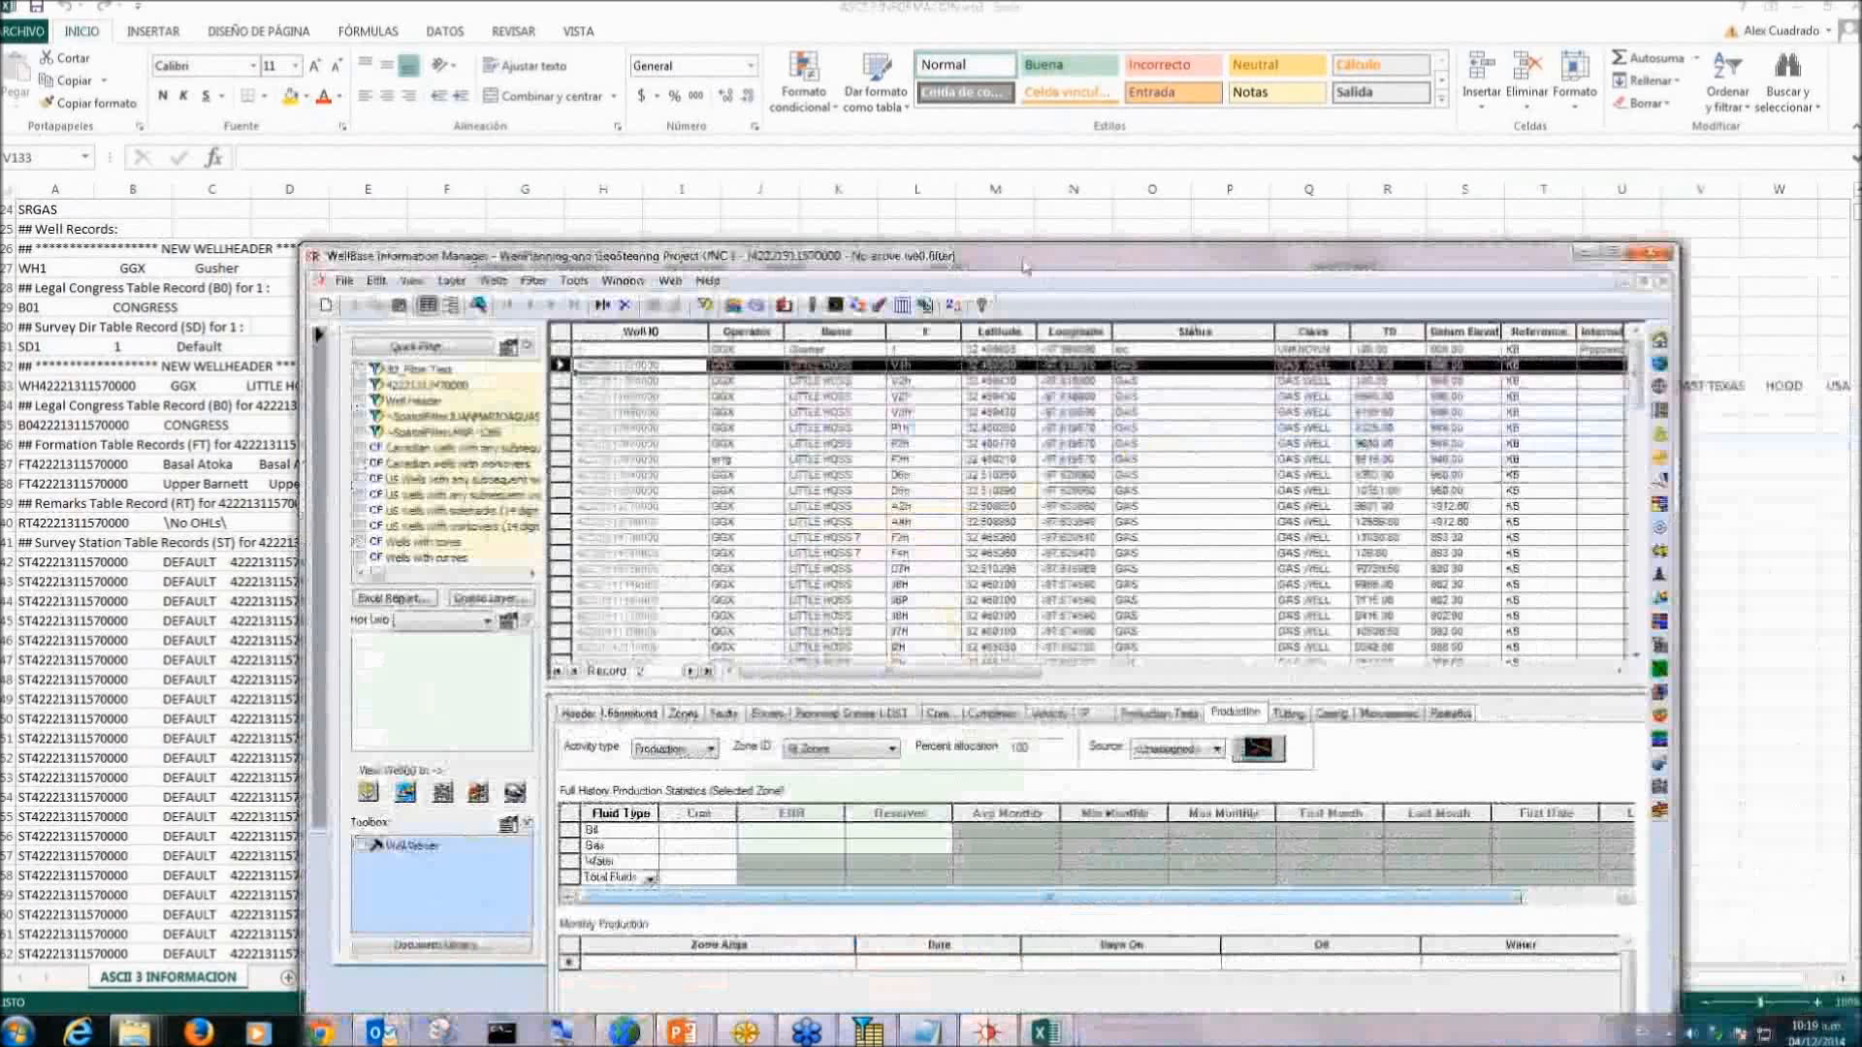
left_click(1584, 255)
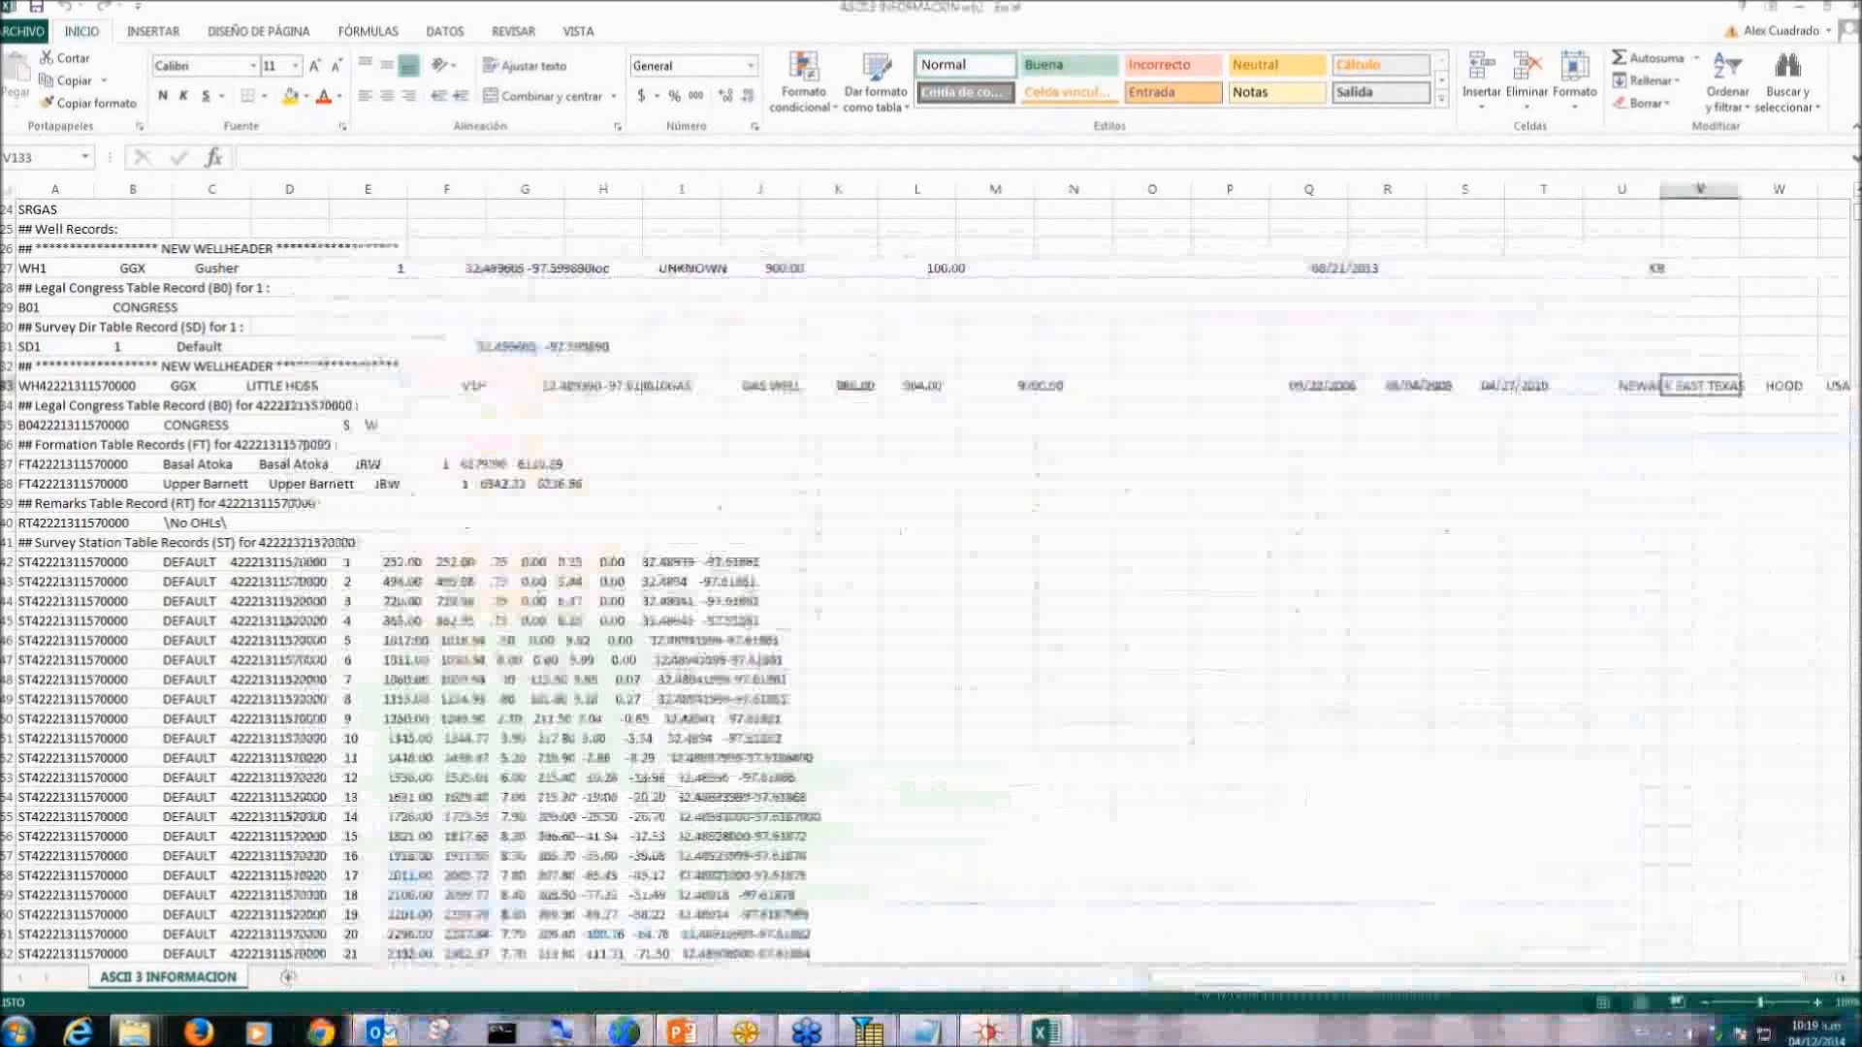
left_click(9, 385)
left_click(518, 428)
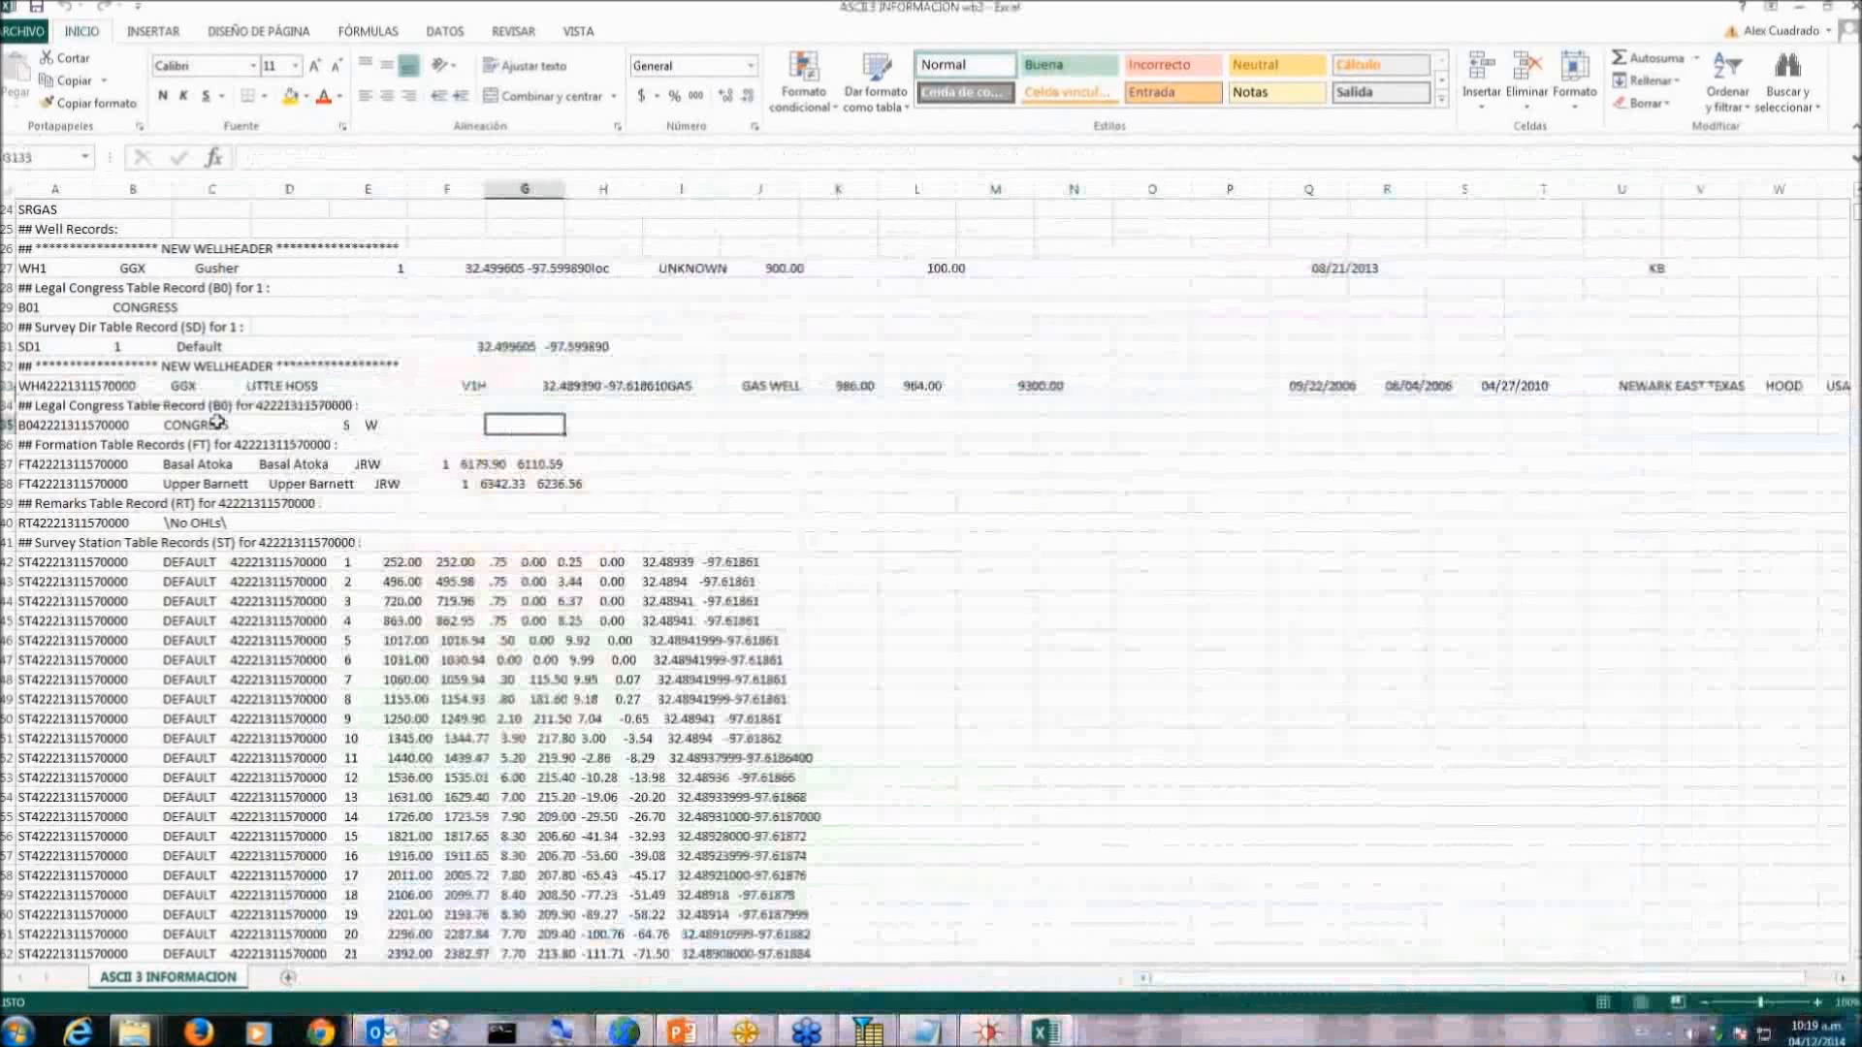
left_click(727, 497)
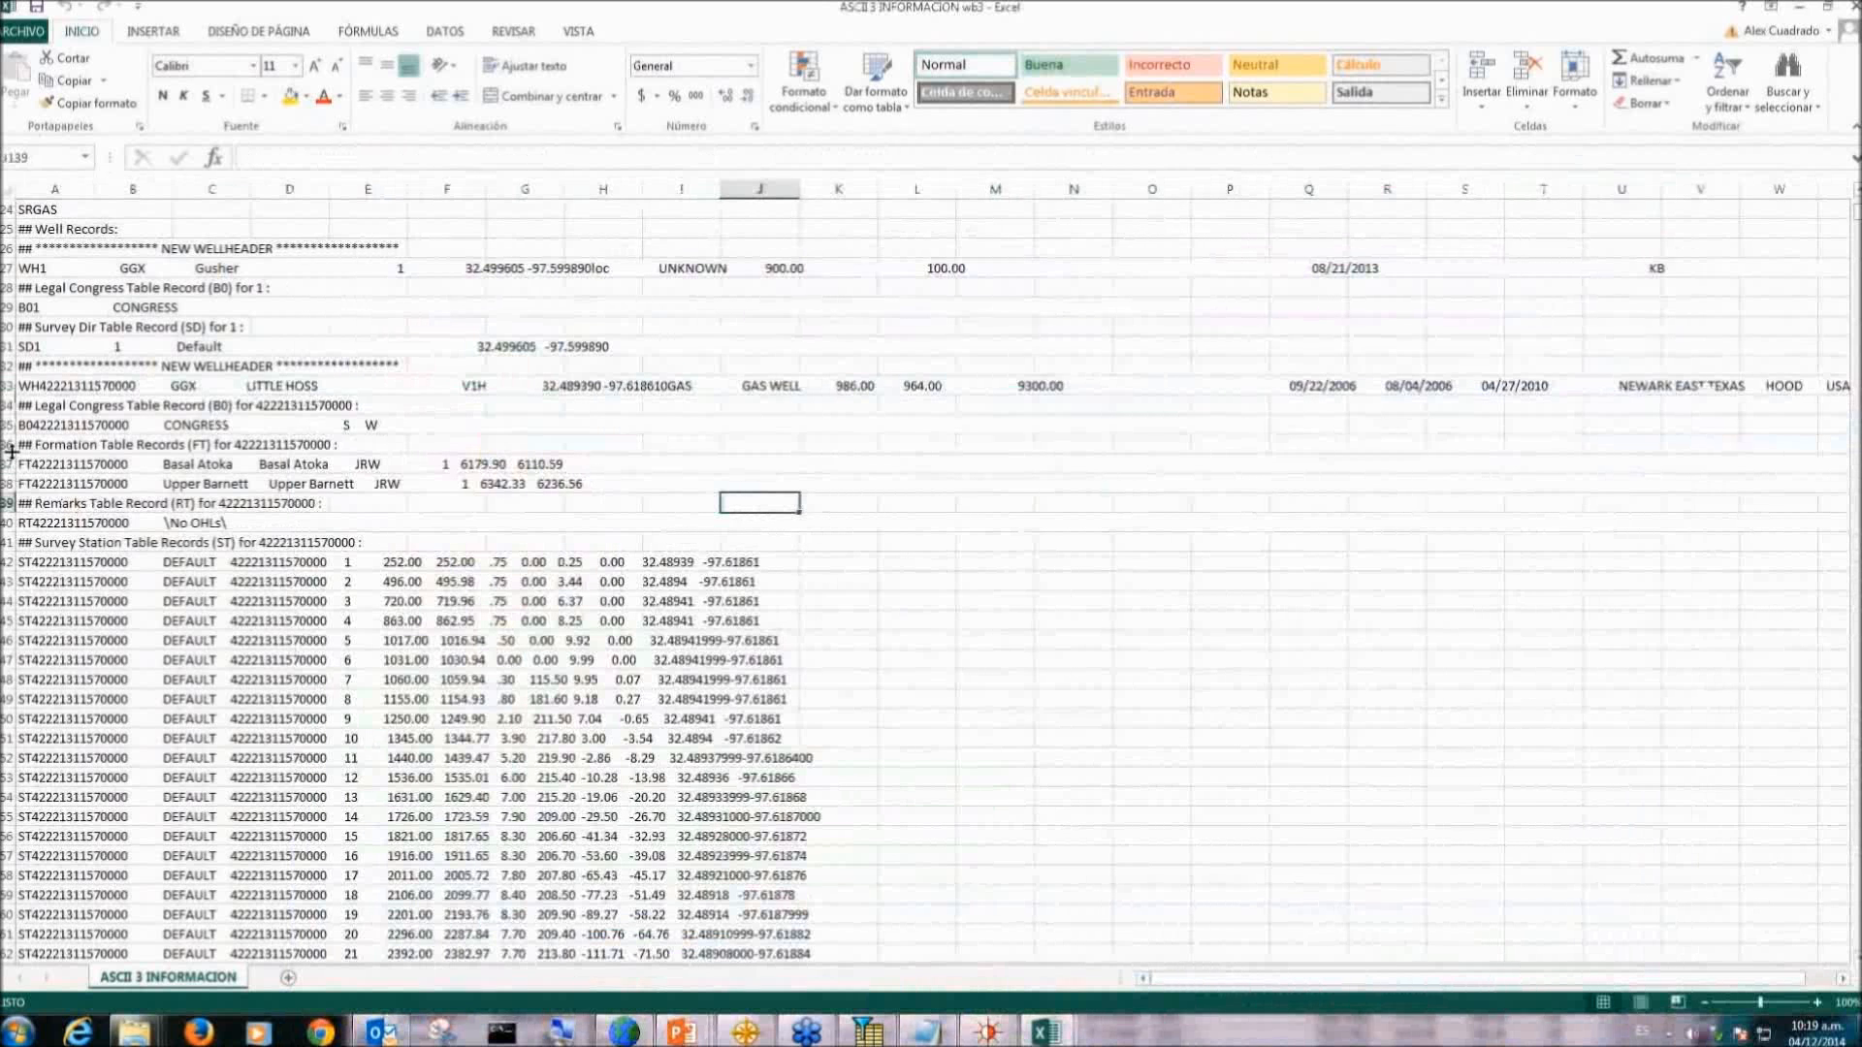
Step: Compare the exported Basal Atoka and Upper Barnett formation records with the LITTLE HOSS V1H formation data in WellBase
left_click(551, 462)
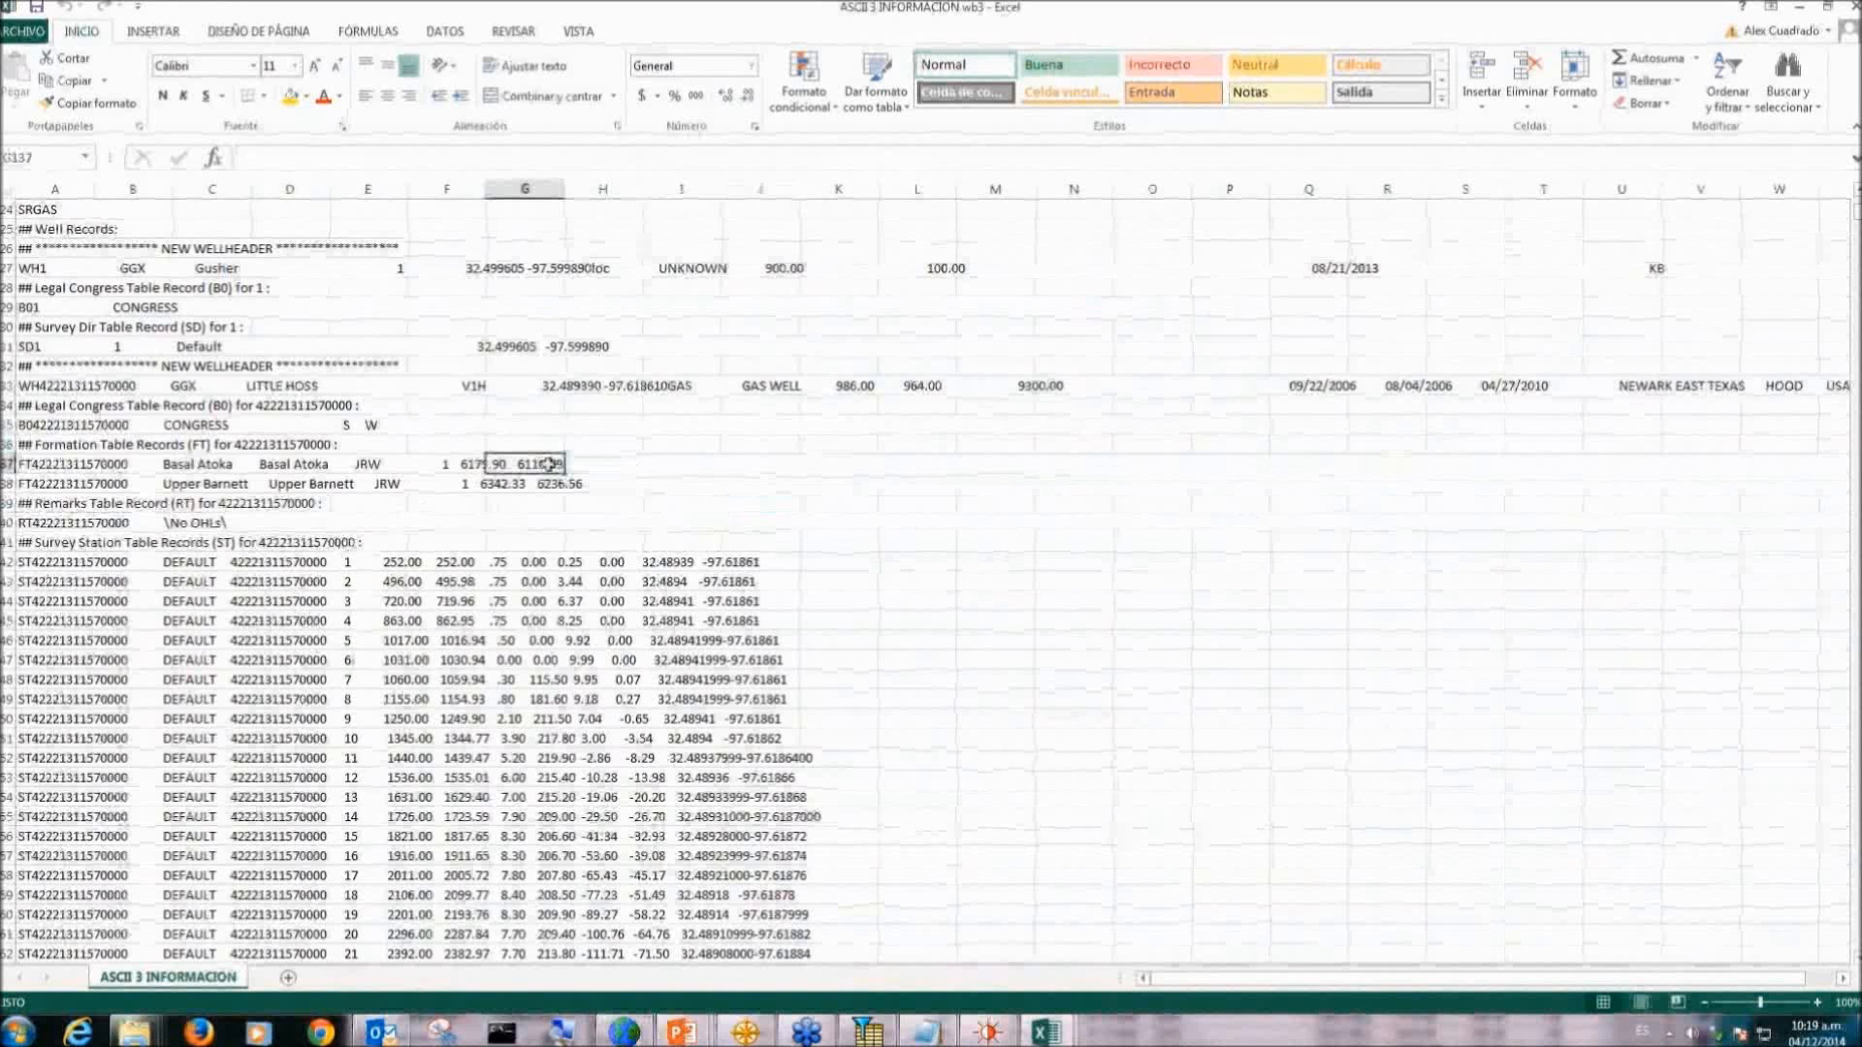
left_click(70, 465)
left_click_drag(70, 465, 597, 485)
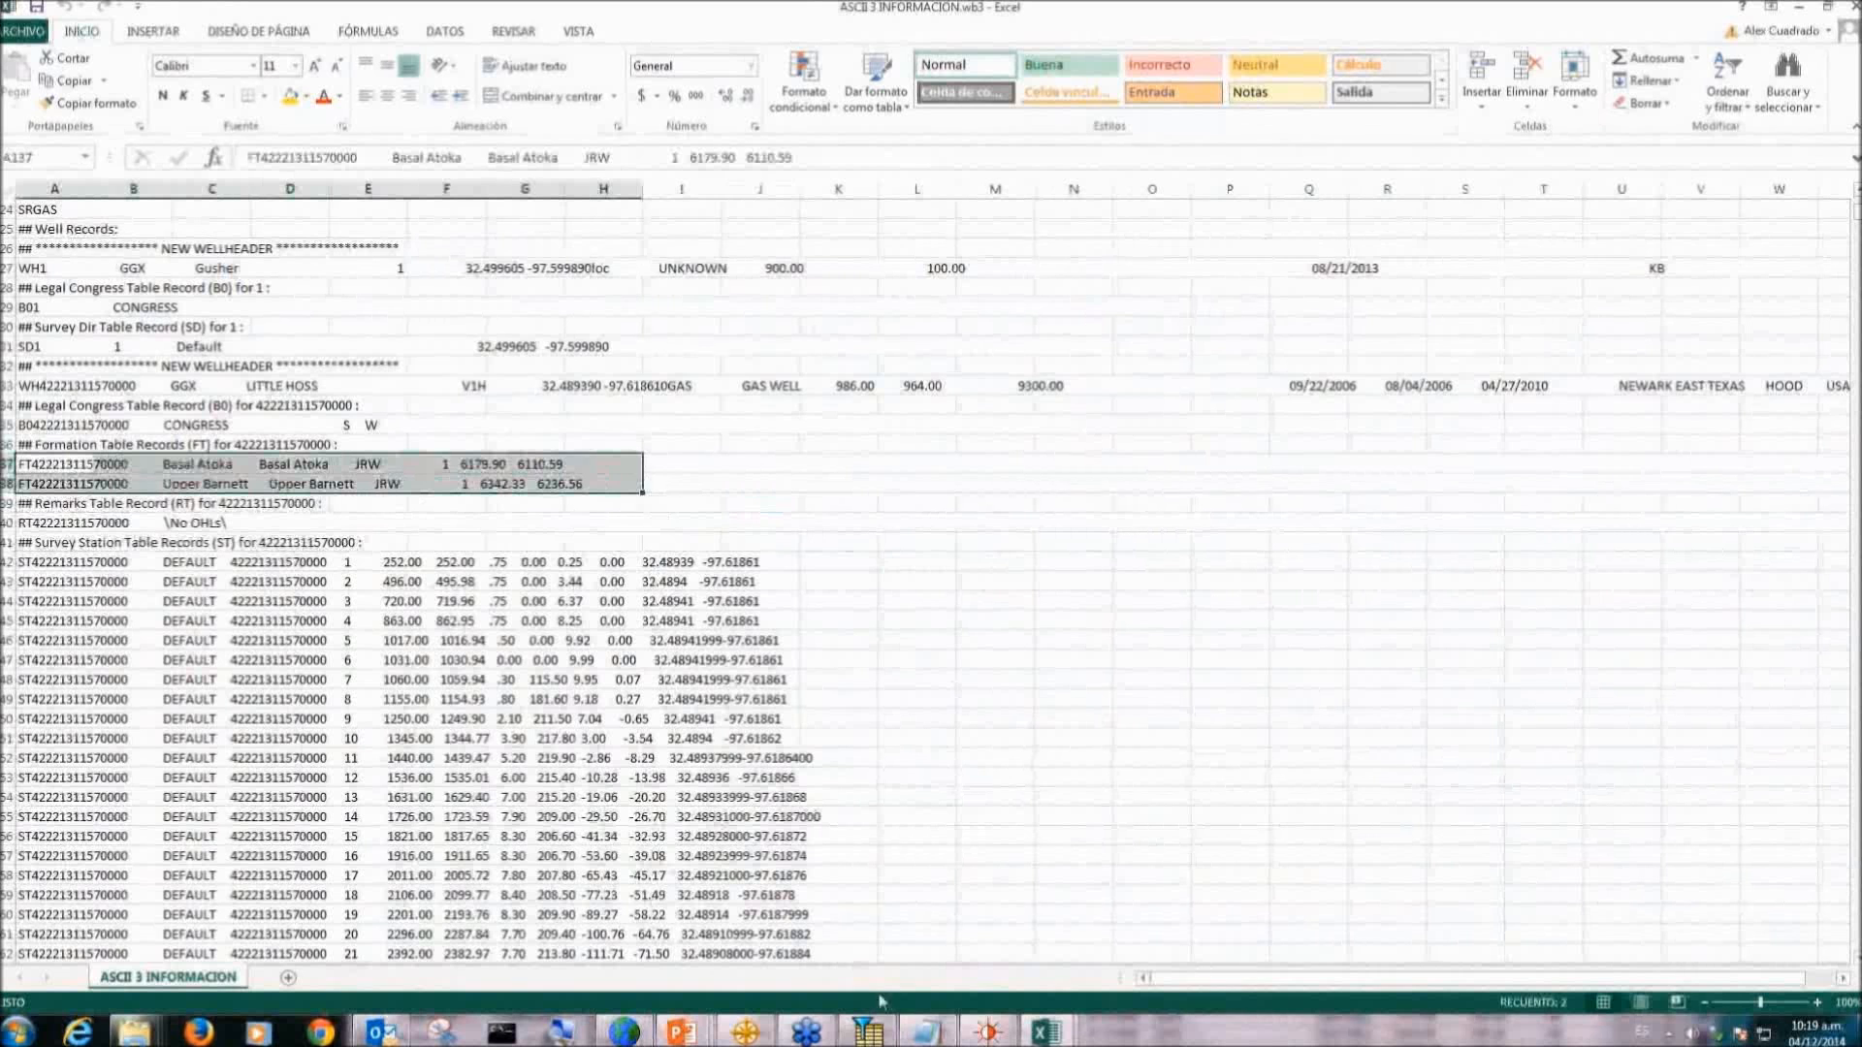
left_click(990, 1031)
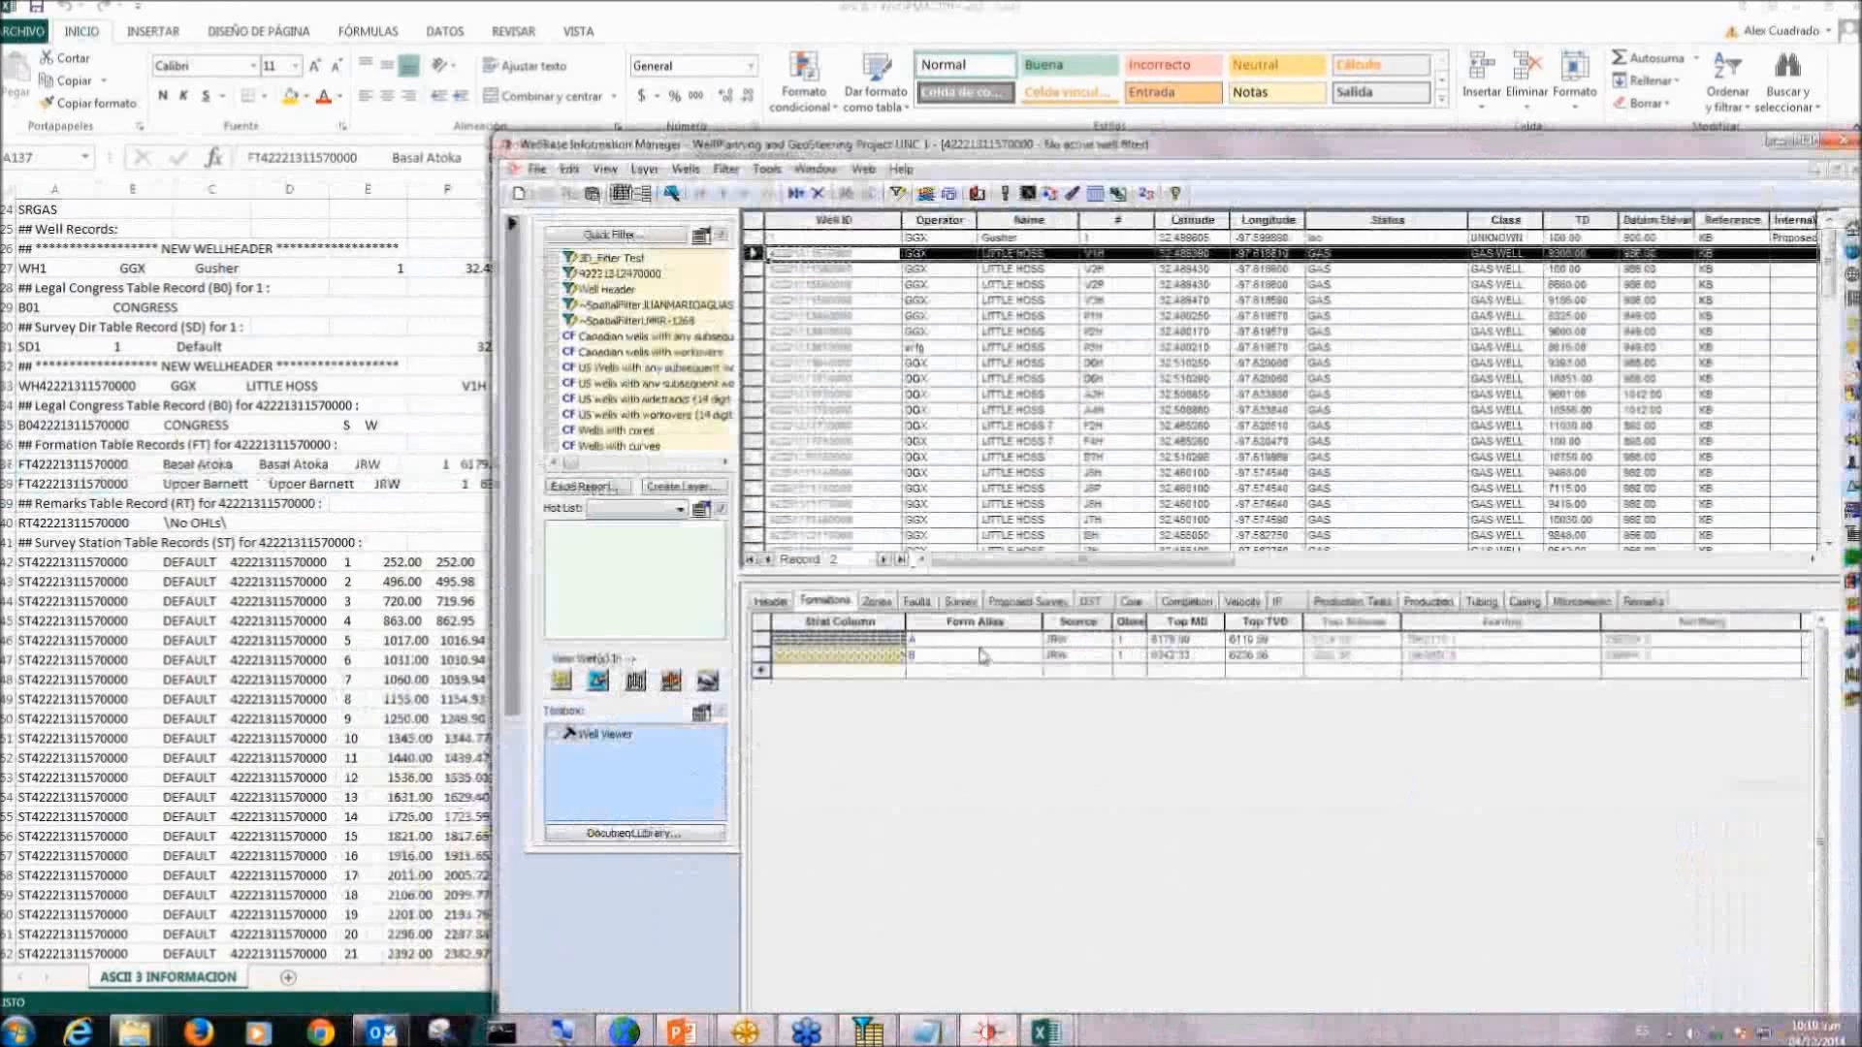
left_click(1087, 642)
left_click(1088, 656)
left_click(377, 475)
left_click(379, 464)
left_click(386, 482)
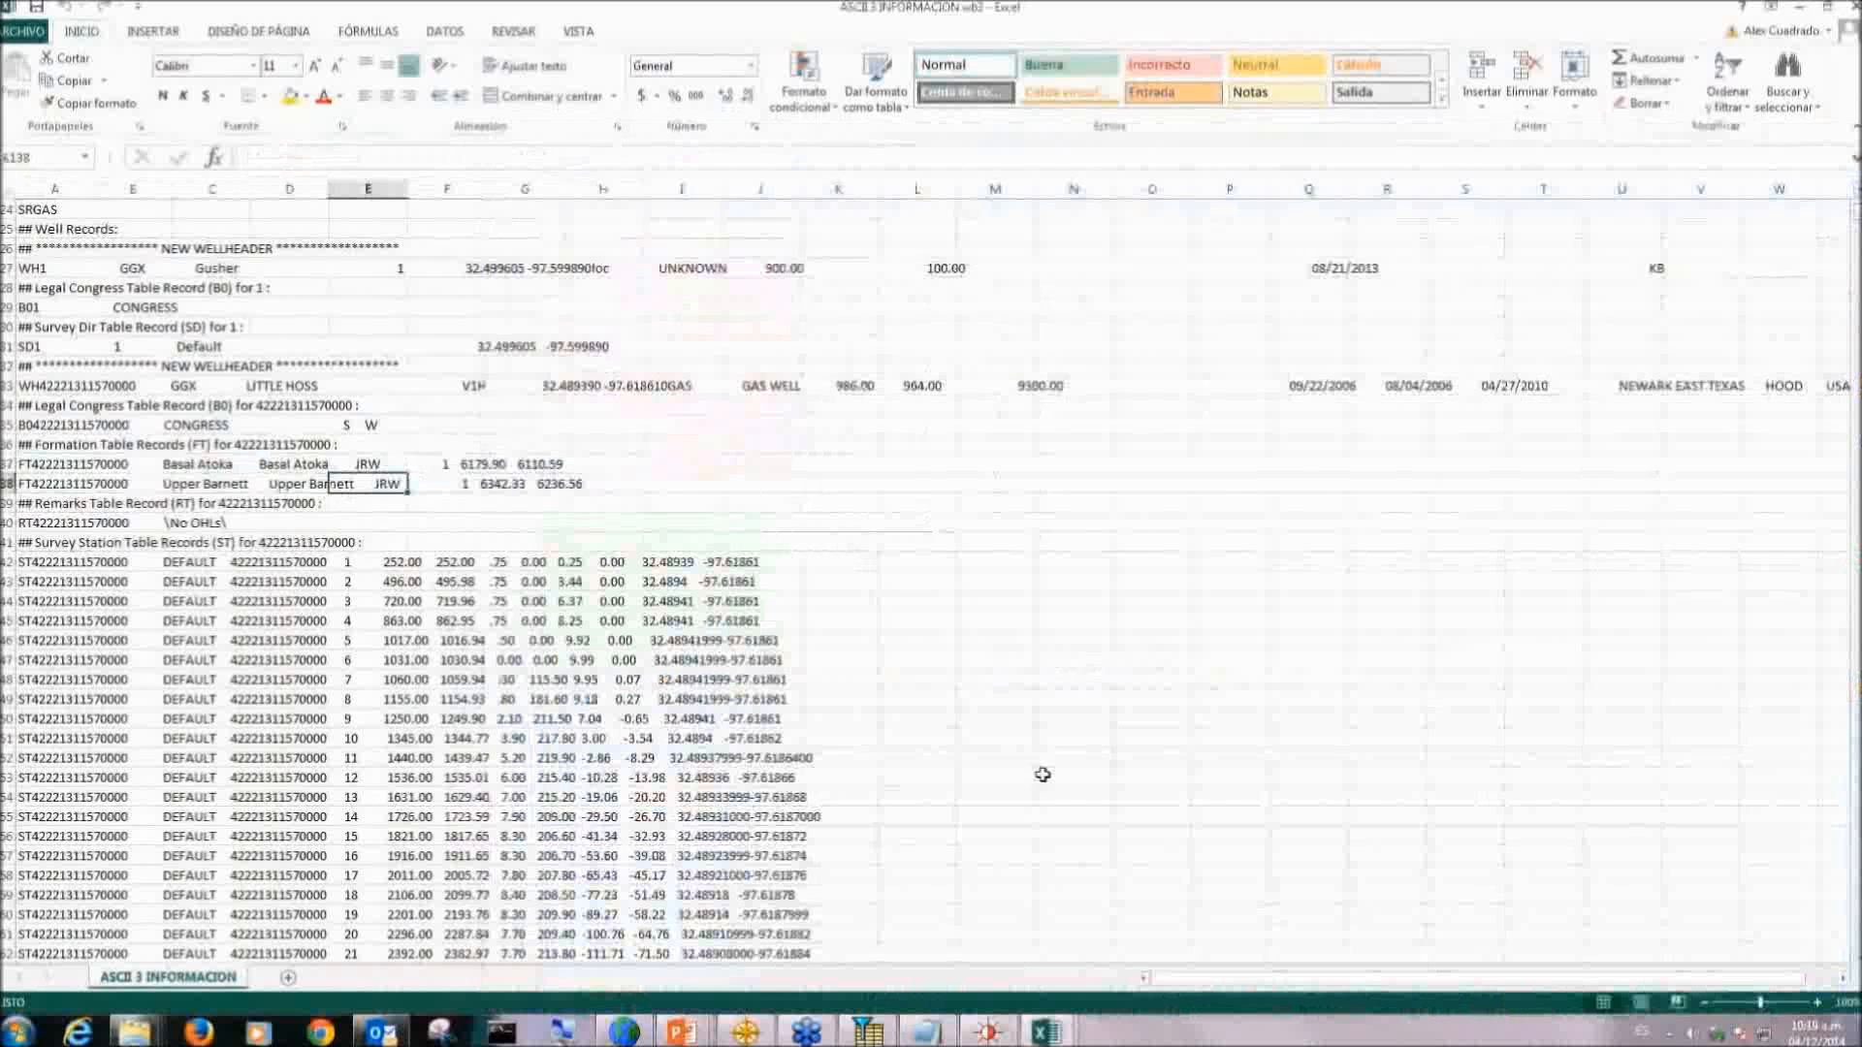
Step: Locate the Survey Station Table heading in Excel and examine the well's WellBase survey columns, from MD and TVD through Closure
left_click_drag(29, 544, 941, 536)
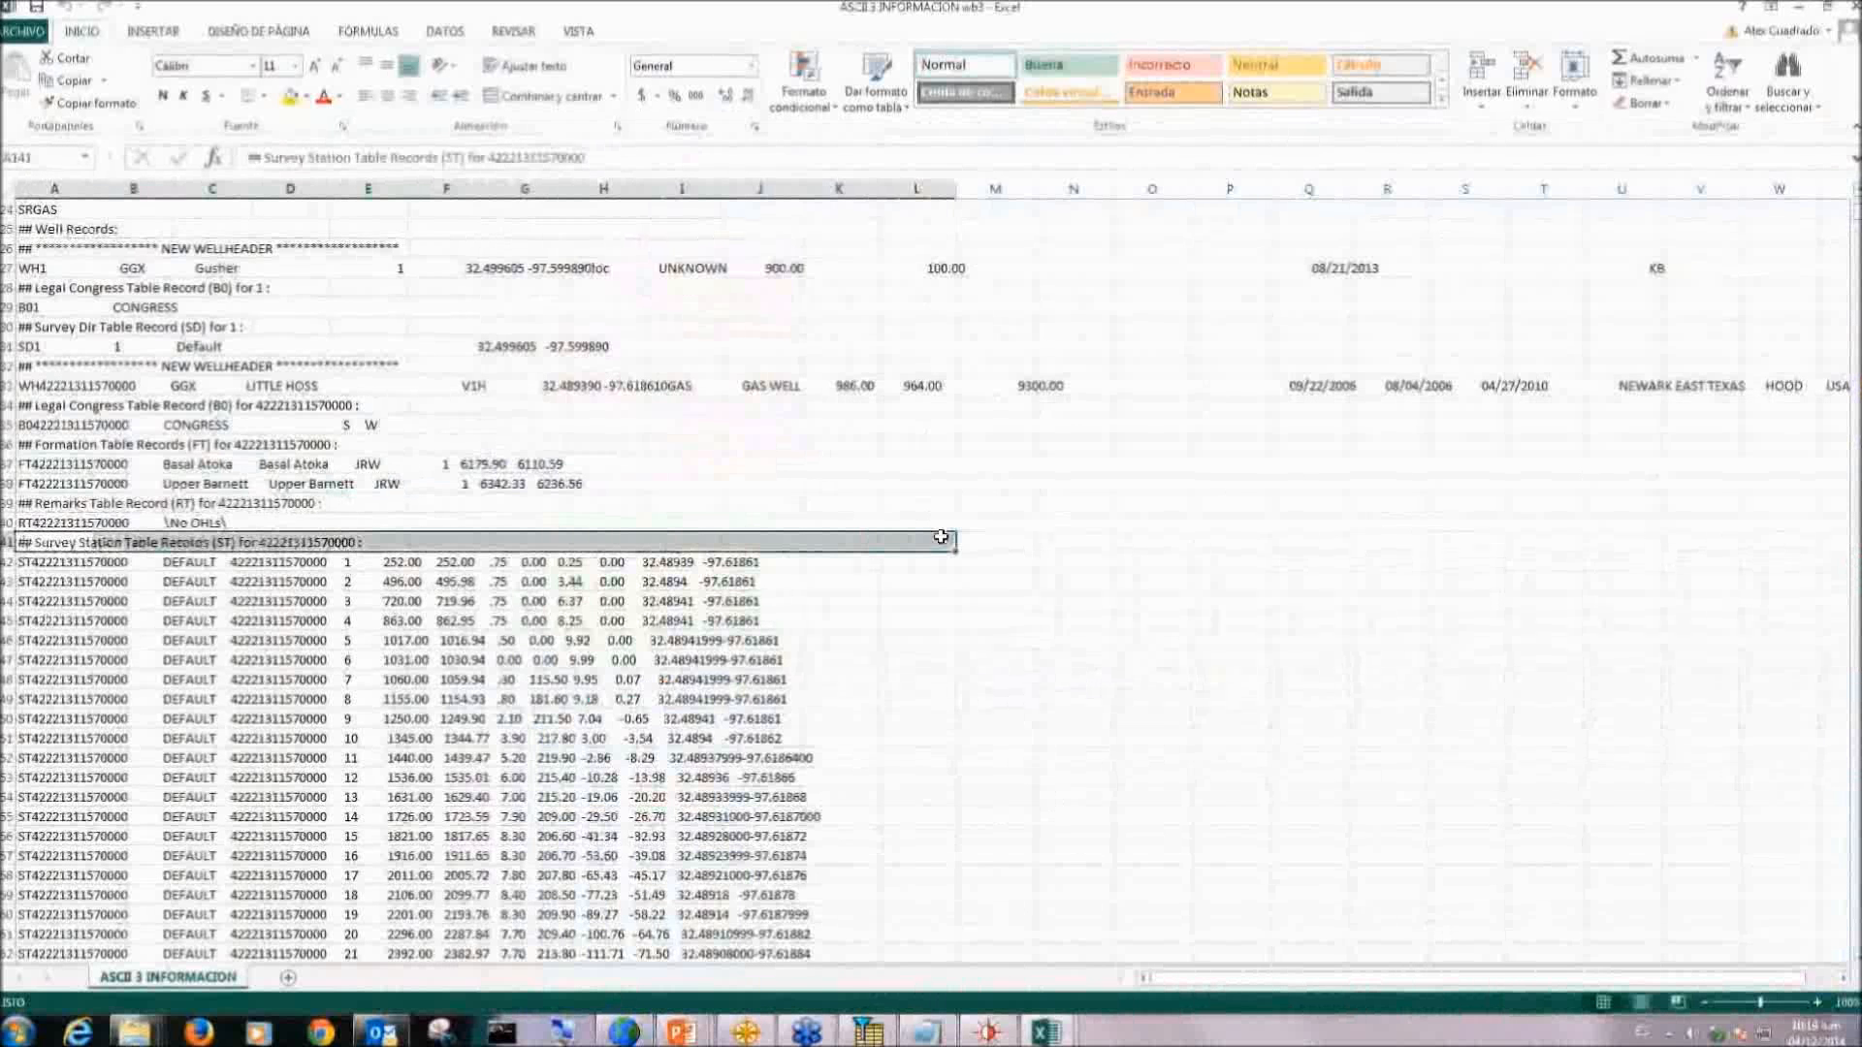
left_click(987, 1030)
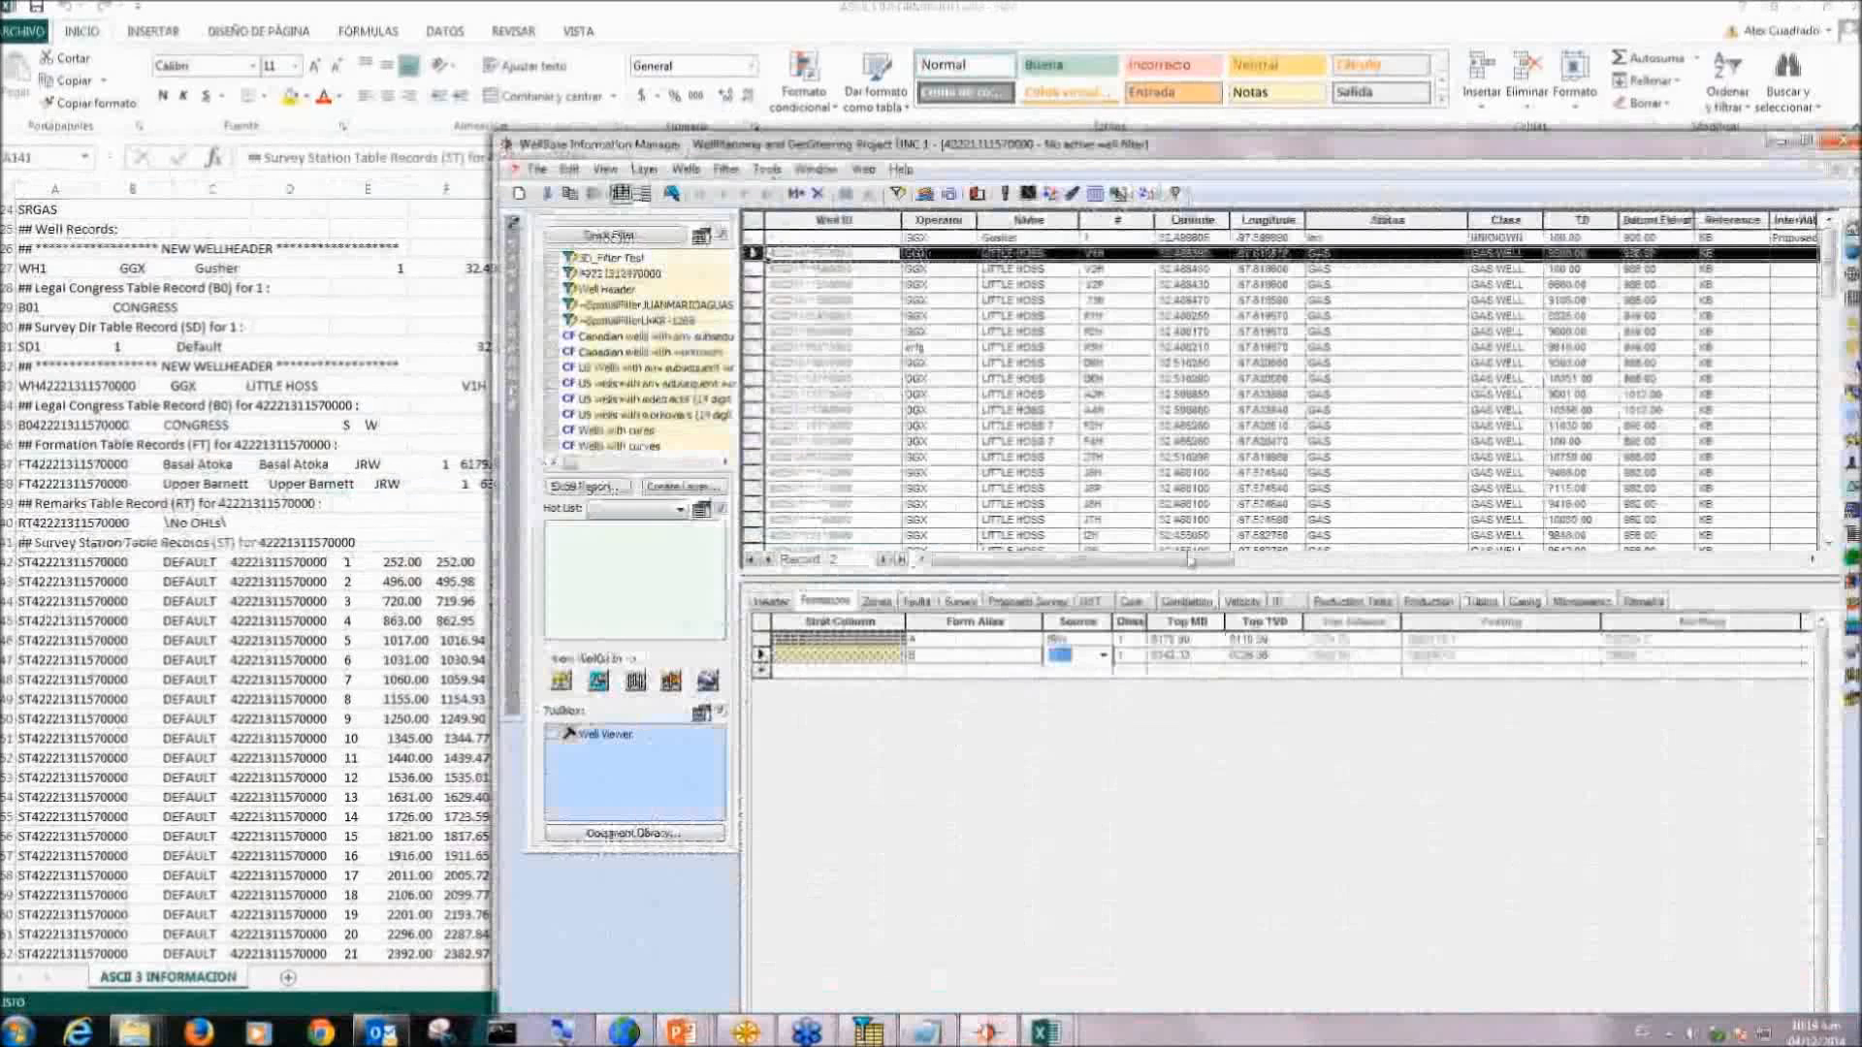
left_click(963, 604)
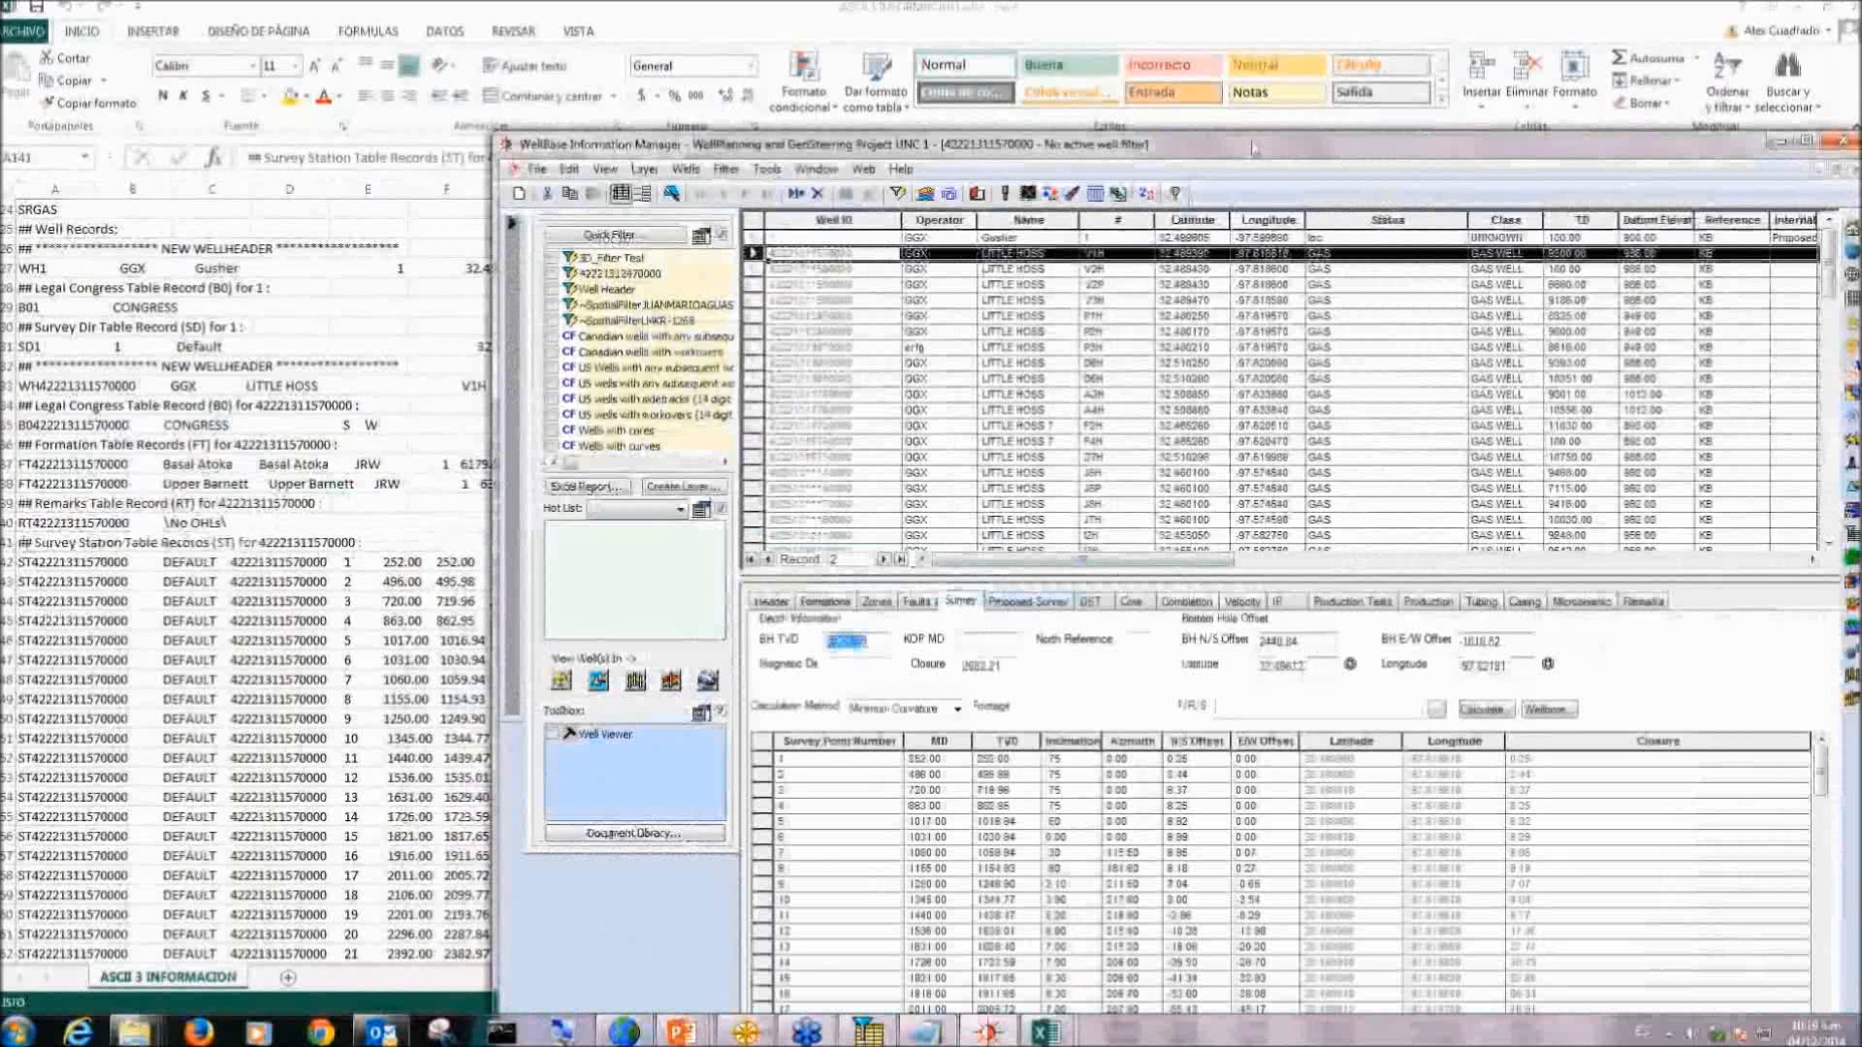
left_click_drag(1252, 147, 1101, 14)
left_click(790, 618)
left_click(858, 618)
left_click(921, 618)
left_click(972, 618)
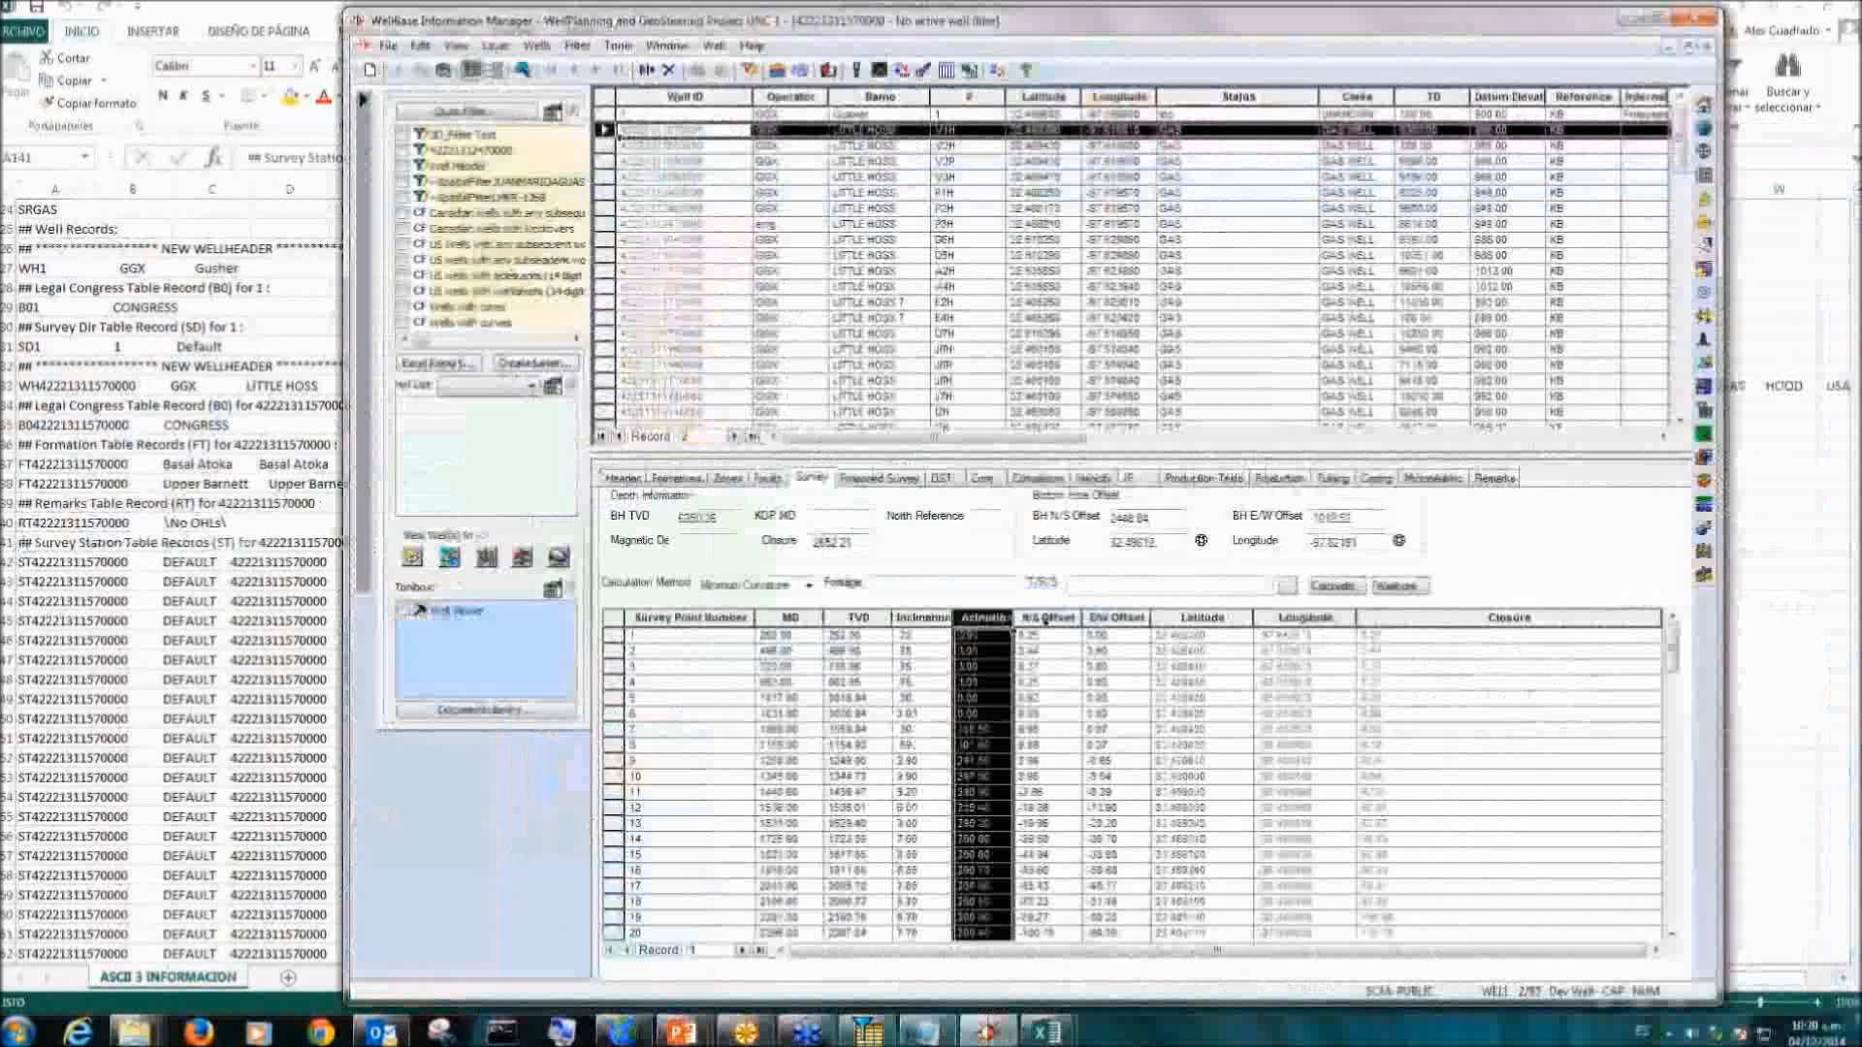
left_click_drag(1050, 620, 1454, 618)
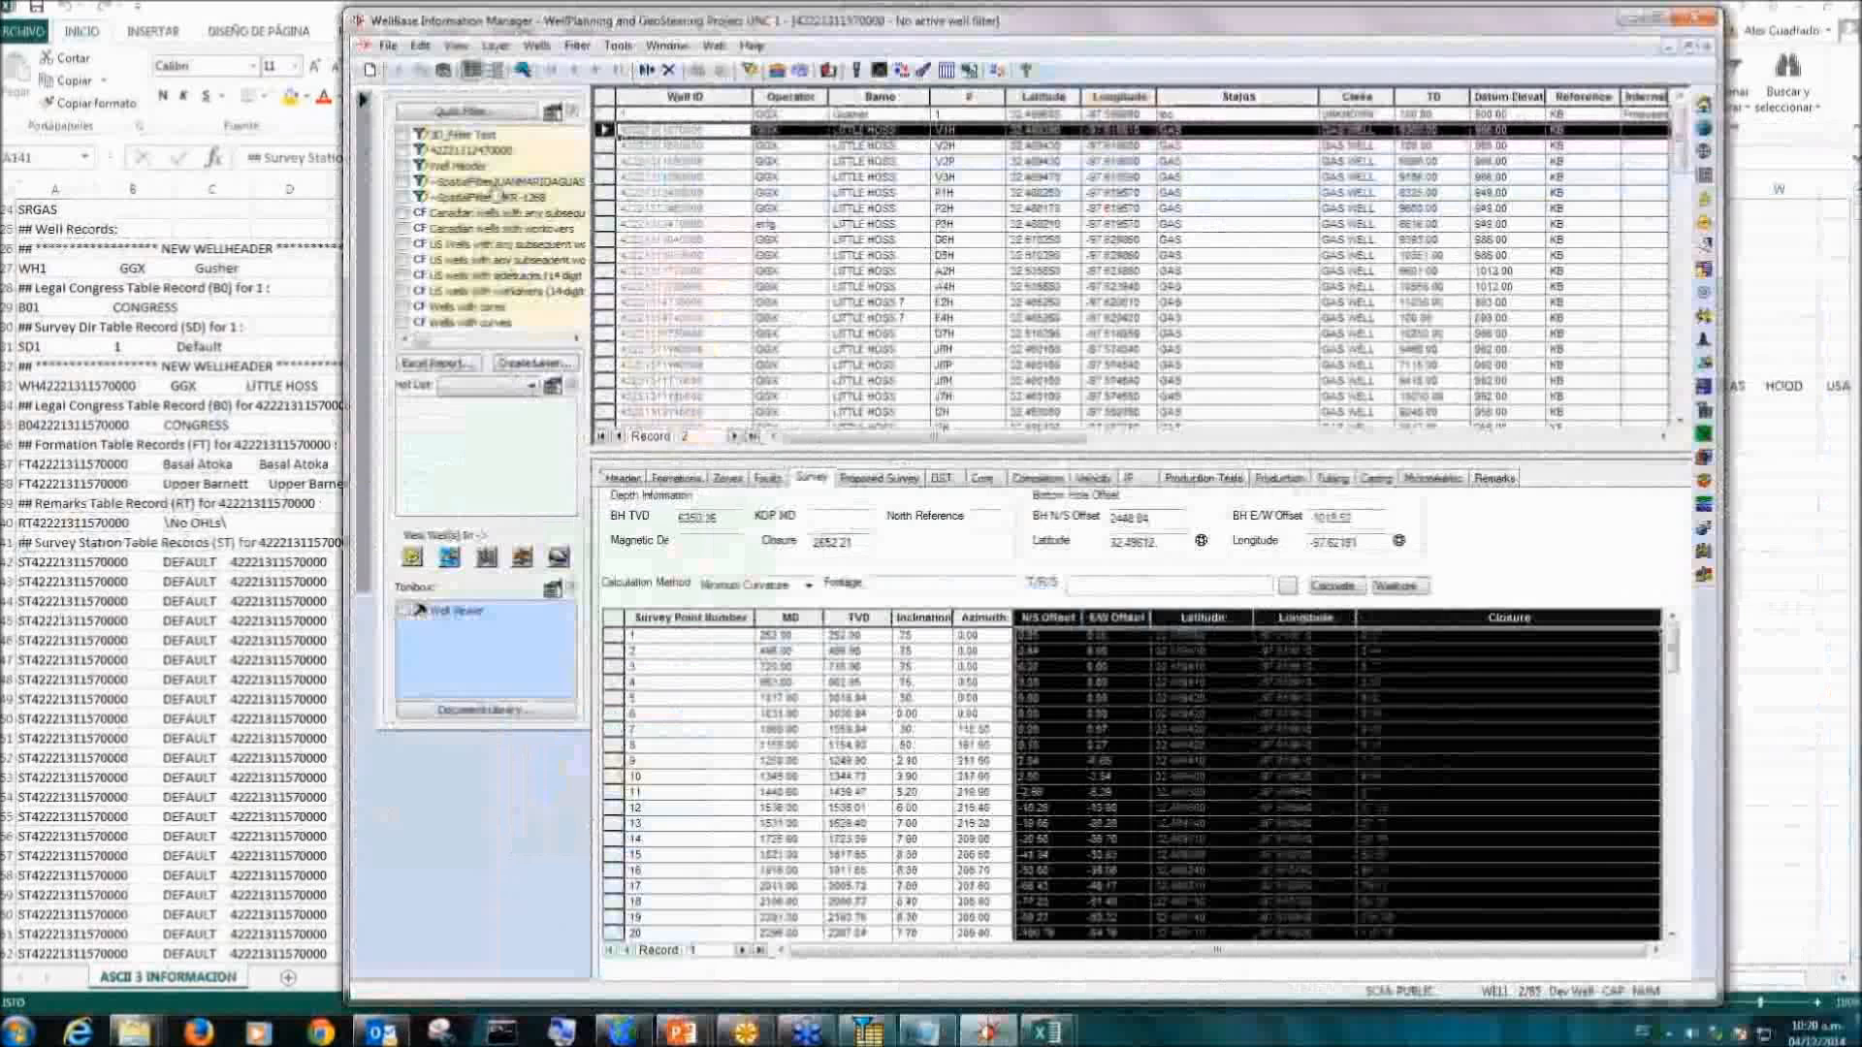
Step: Examine the matching survey station values in Excel, from station number and depths through offsets, latitude and longitude
left_click(227, 357)
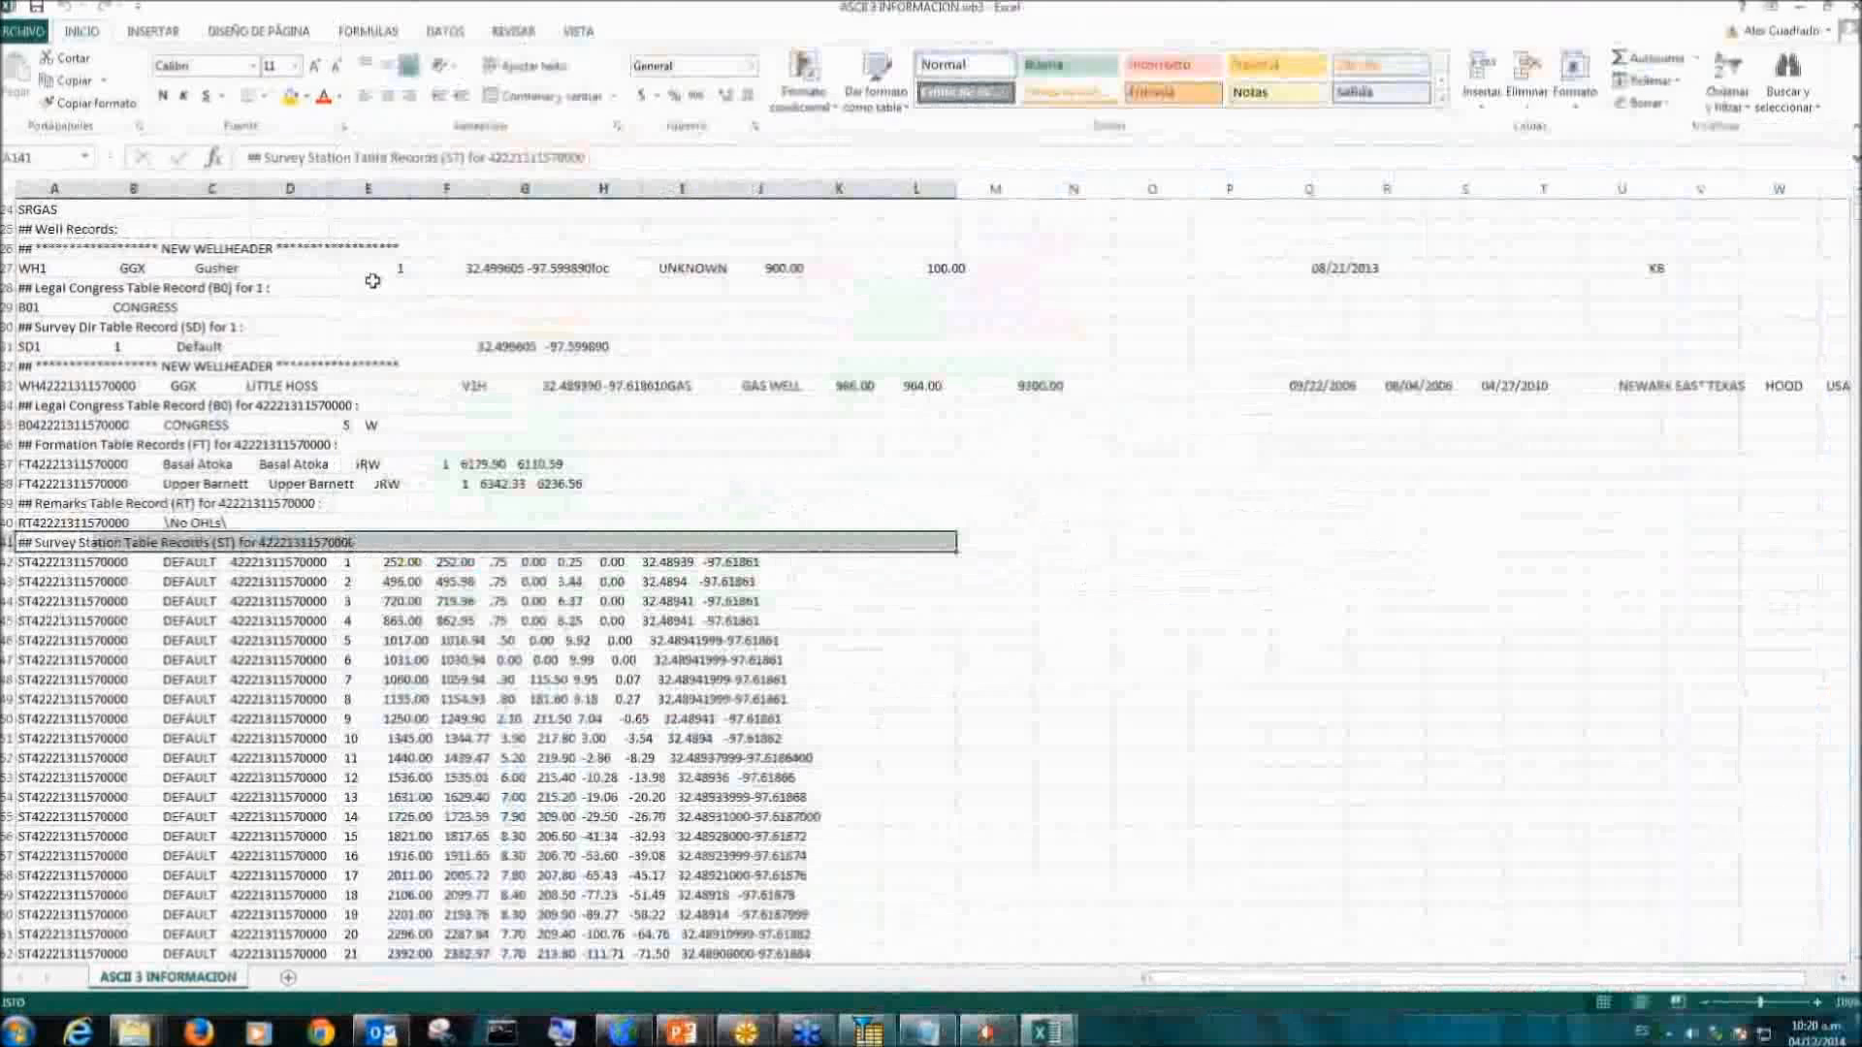
left_click(373, 189)
left_click(424, 560)
left_click(528, 562)
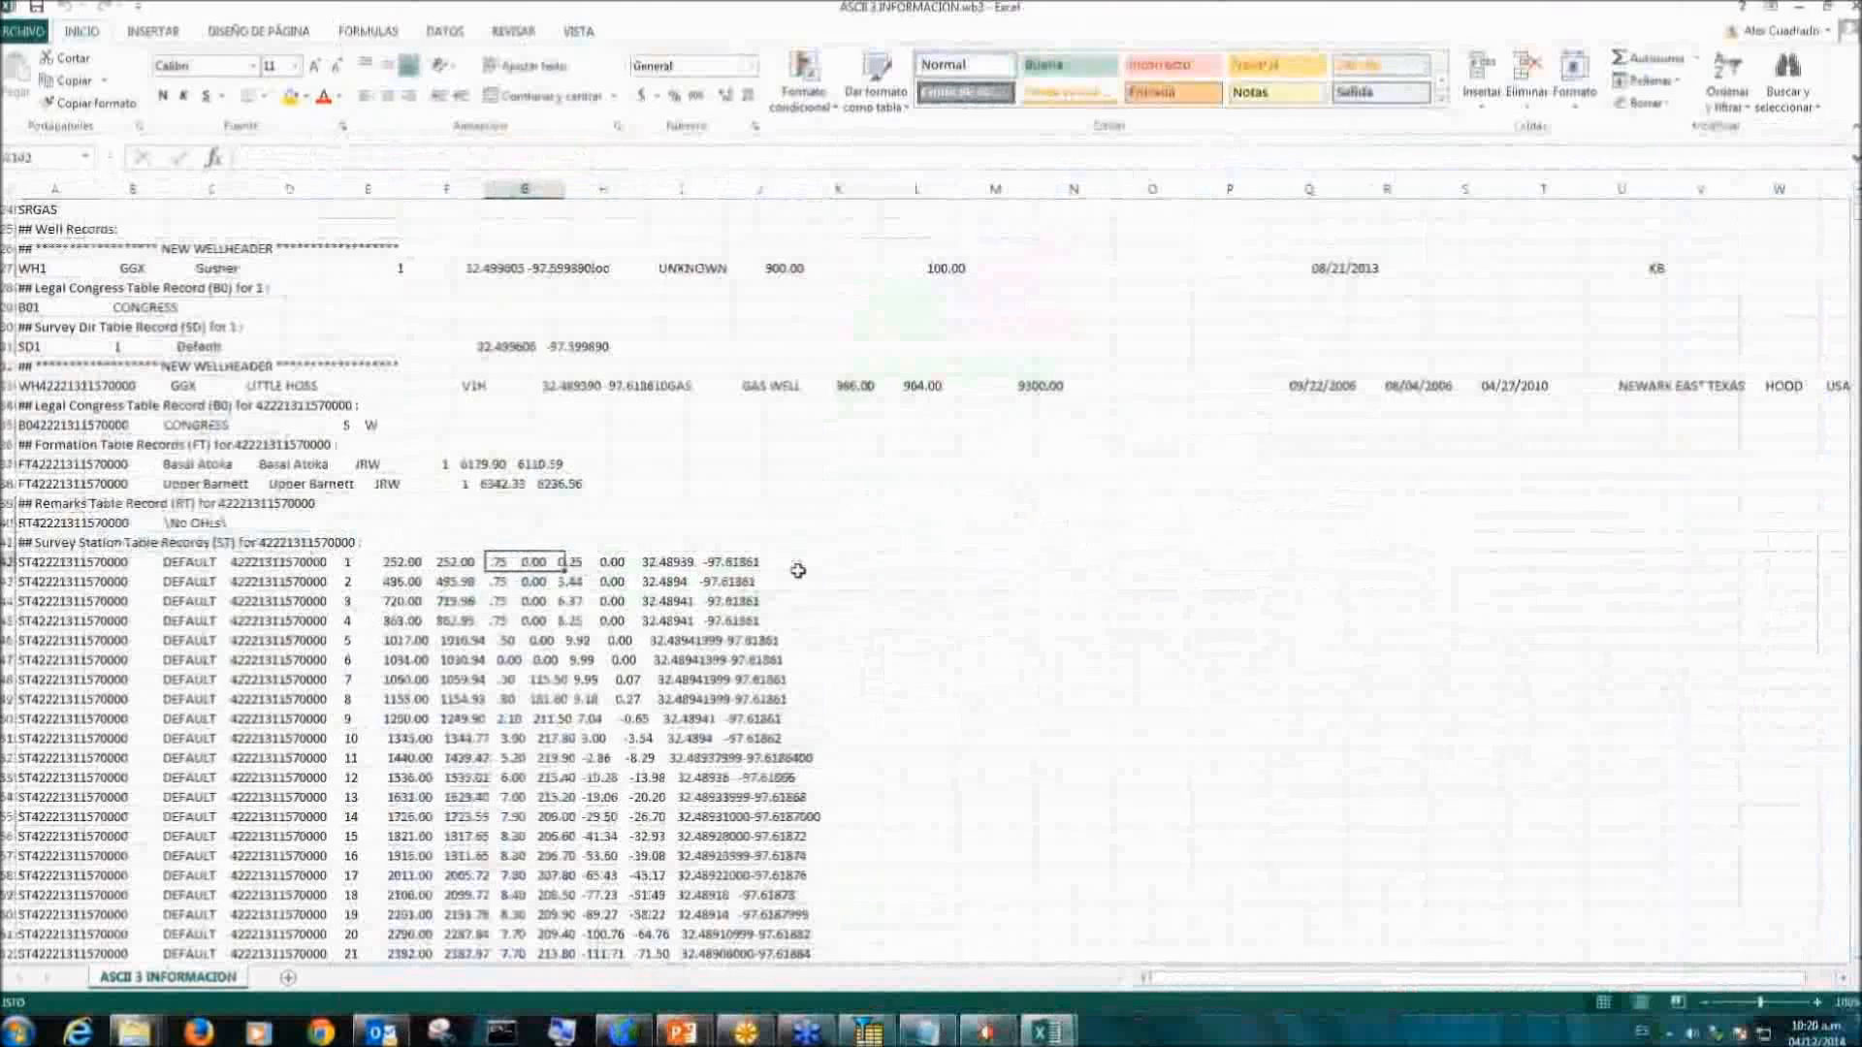
left_click_drag(768, 567, 388, 797)
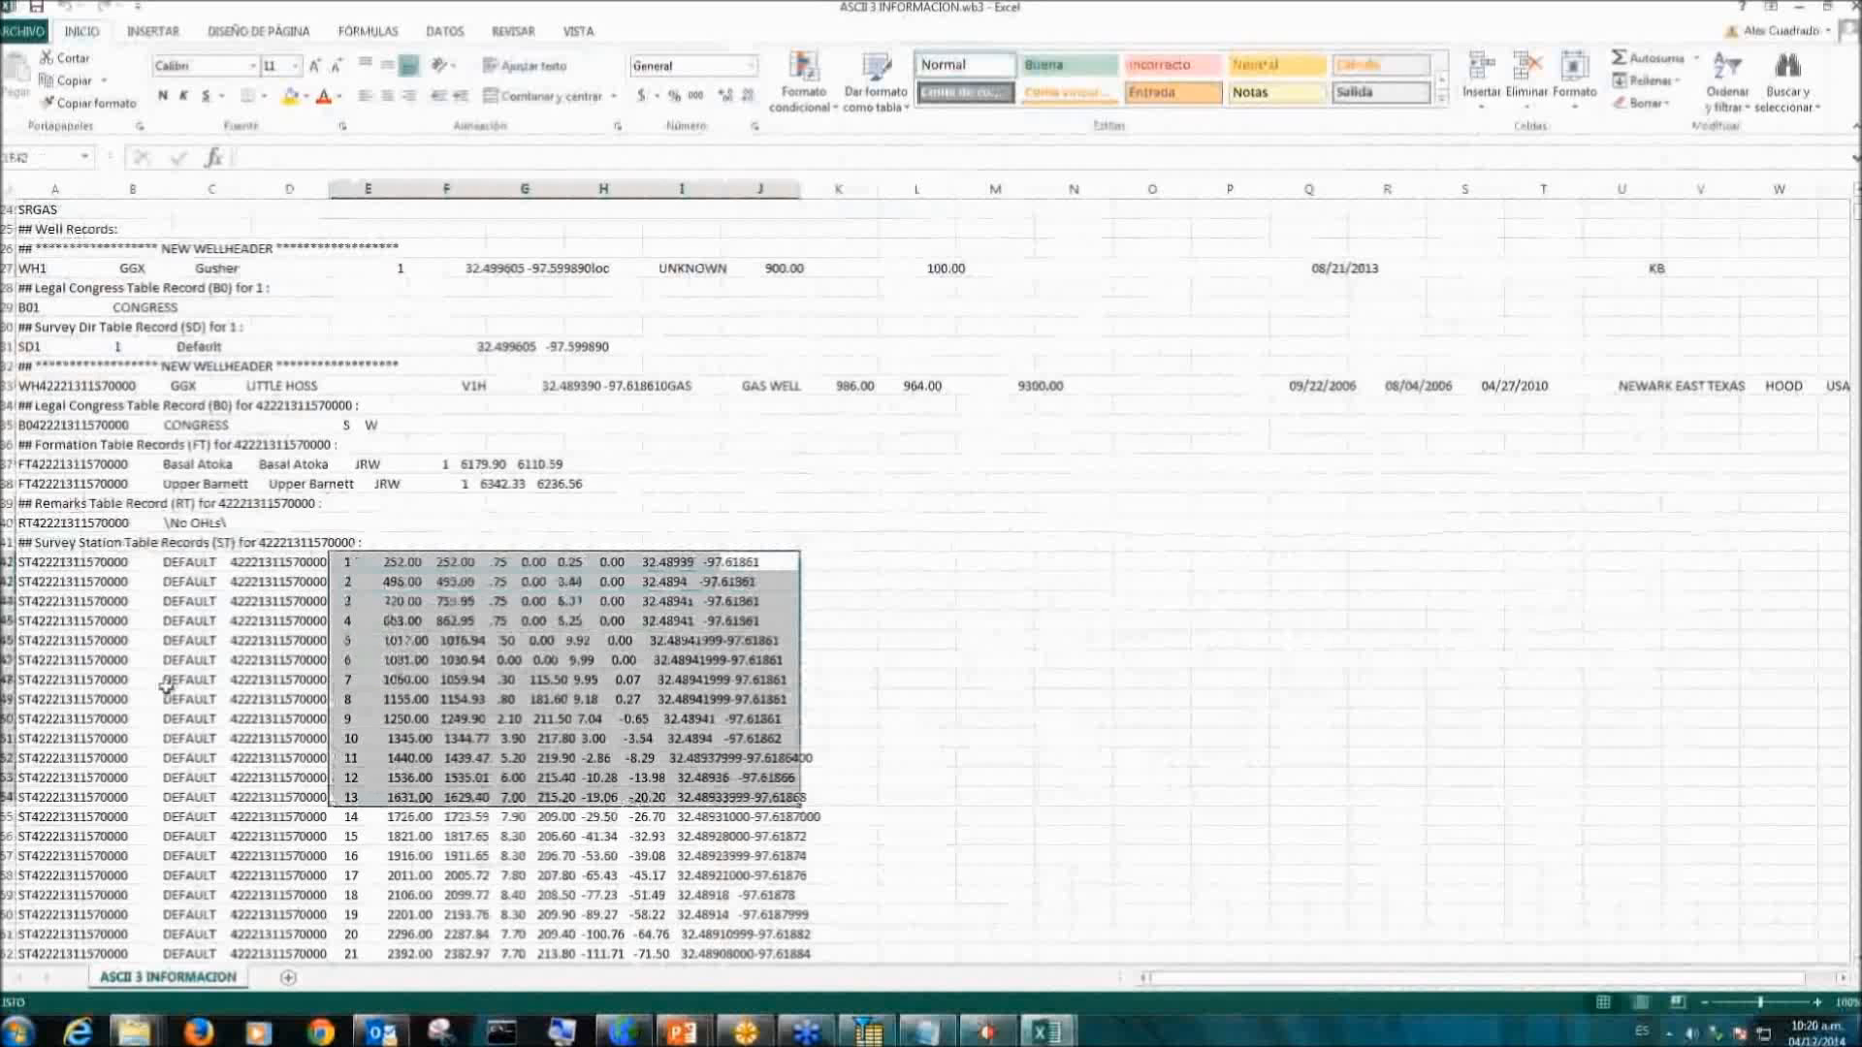
scroll(165, 686, "down", 1)
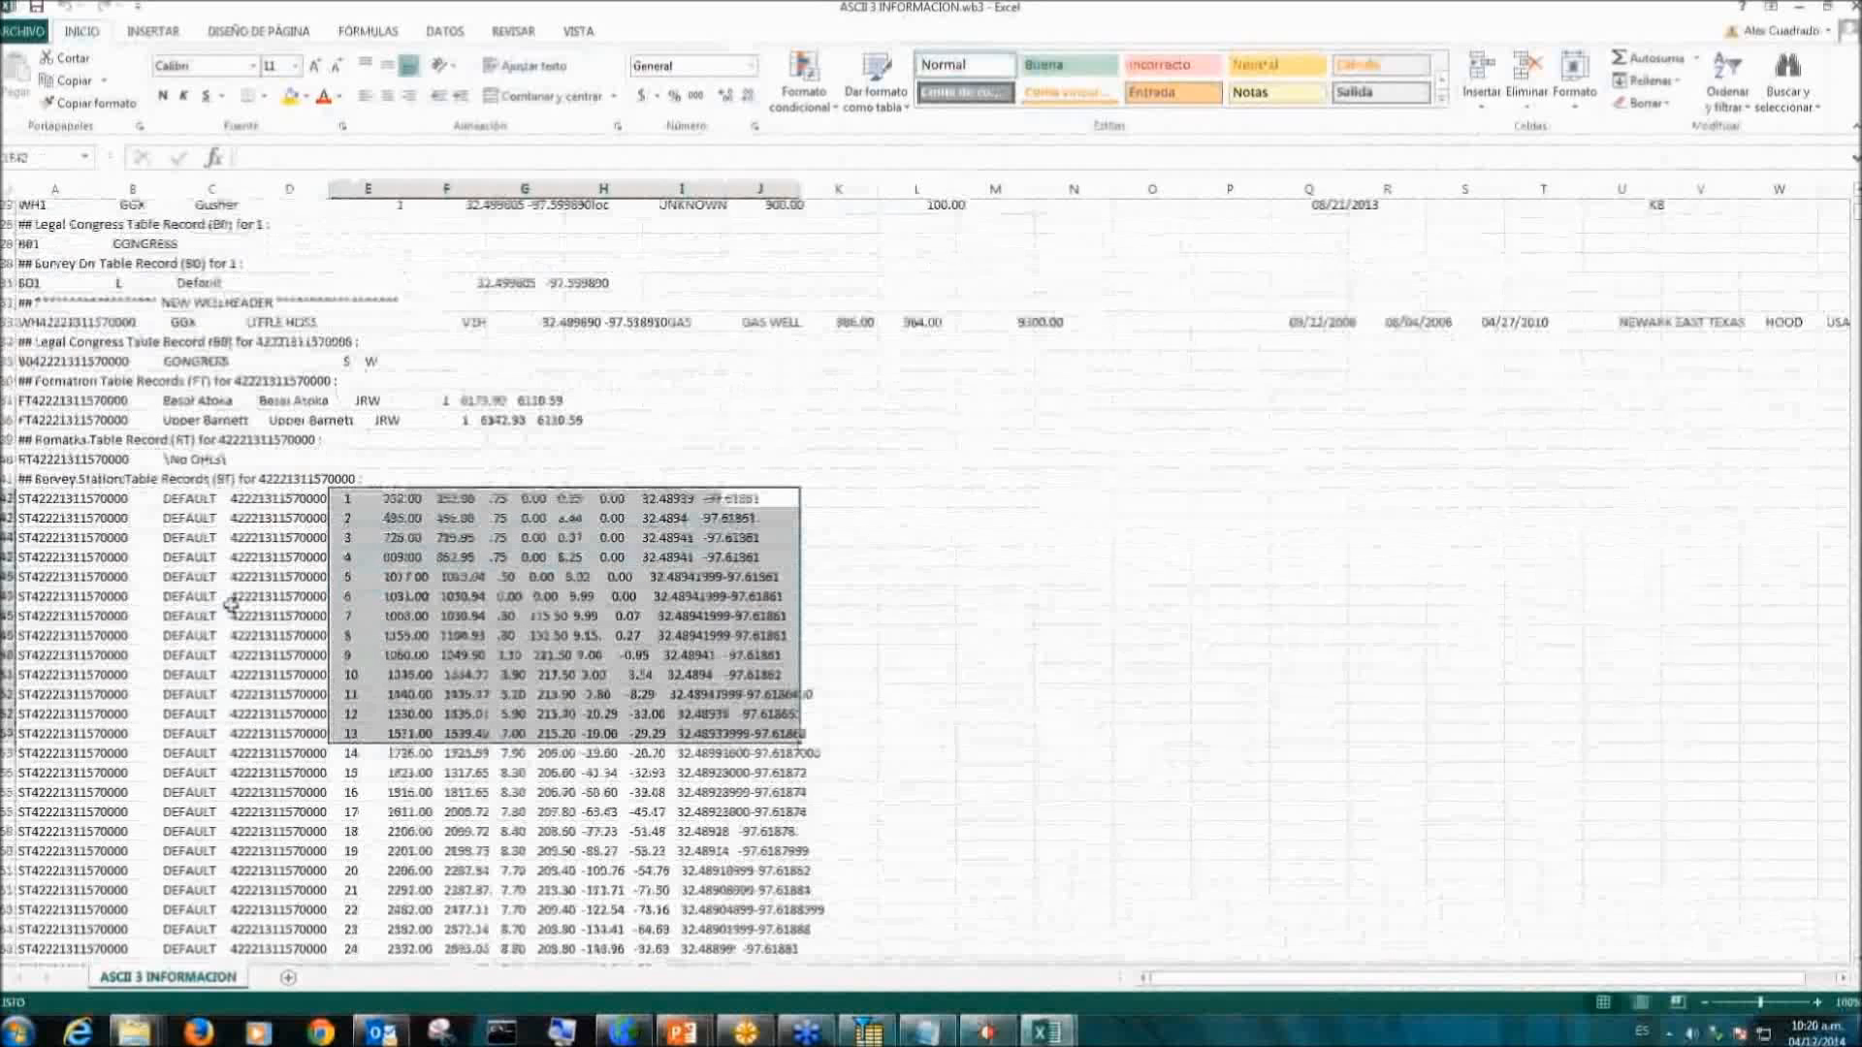
scroll(631, 614, "down", 3)
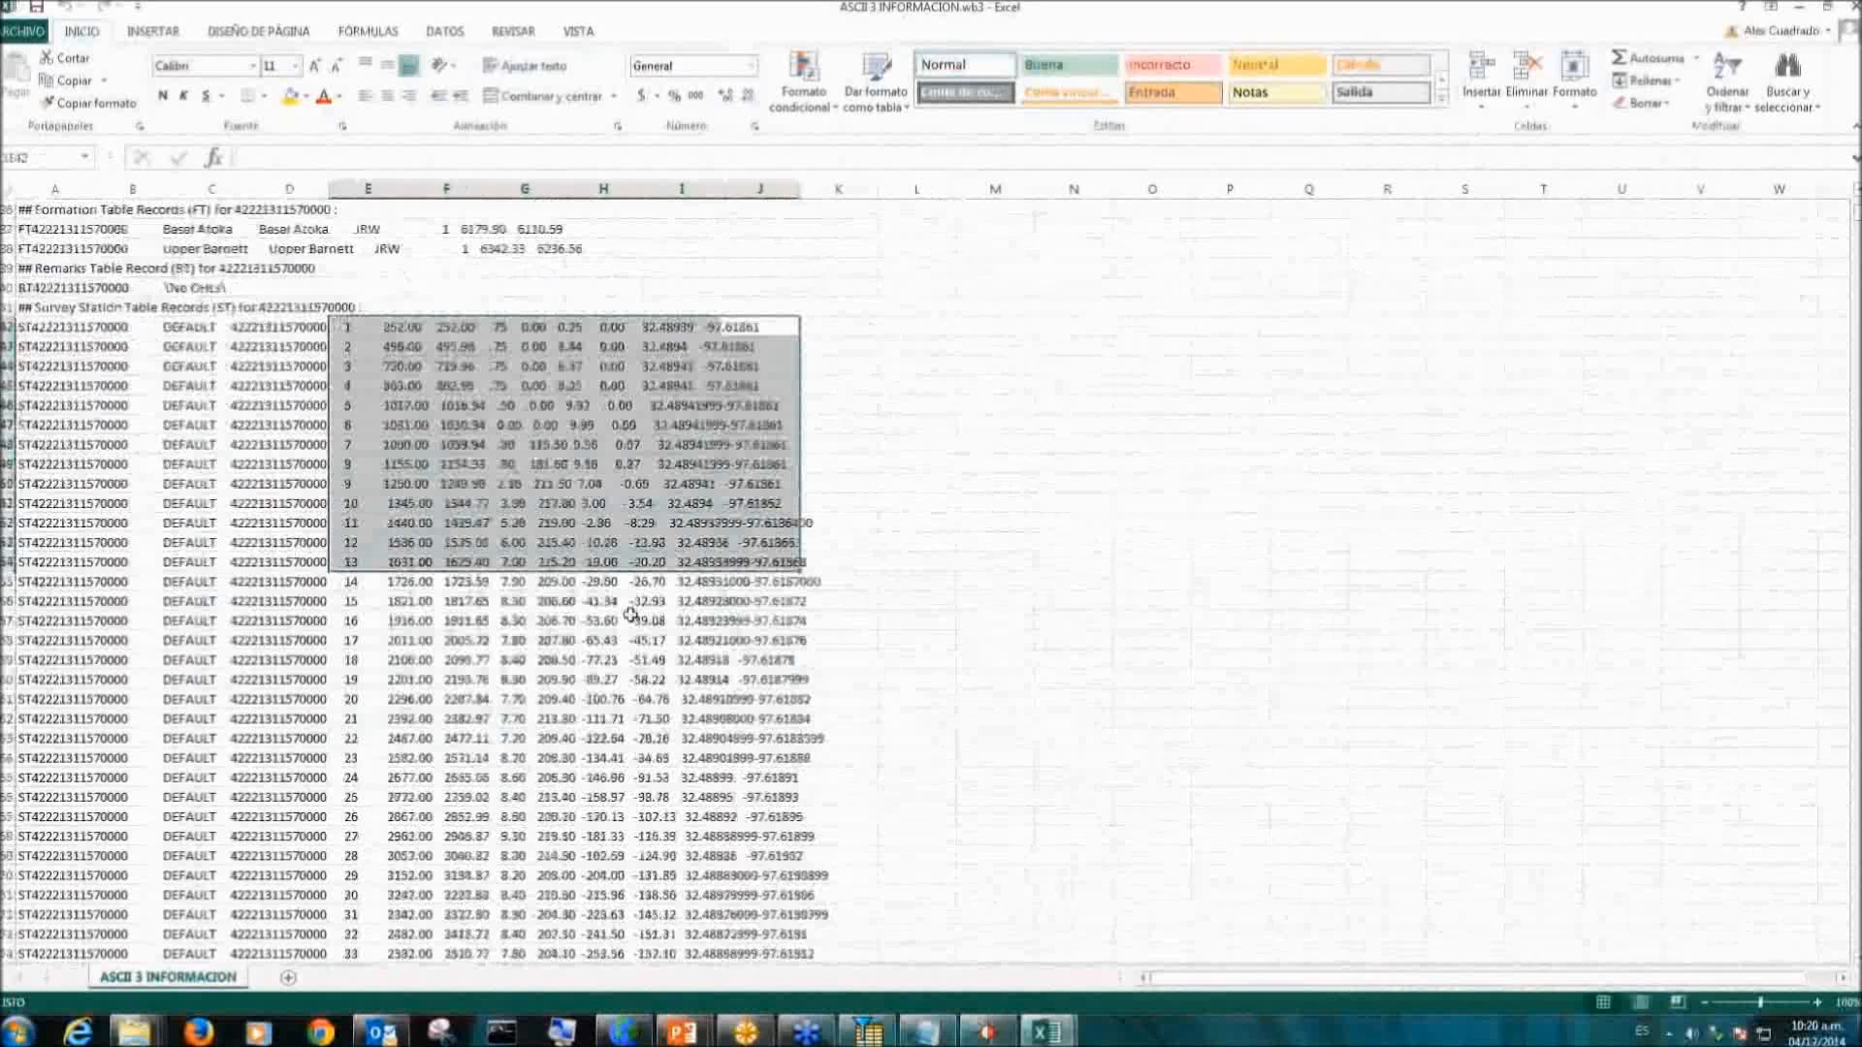
left_click(543, 737)
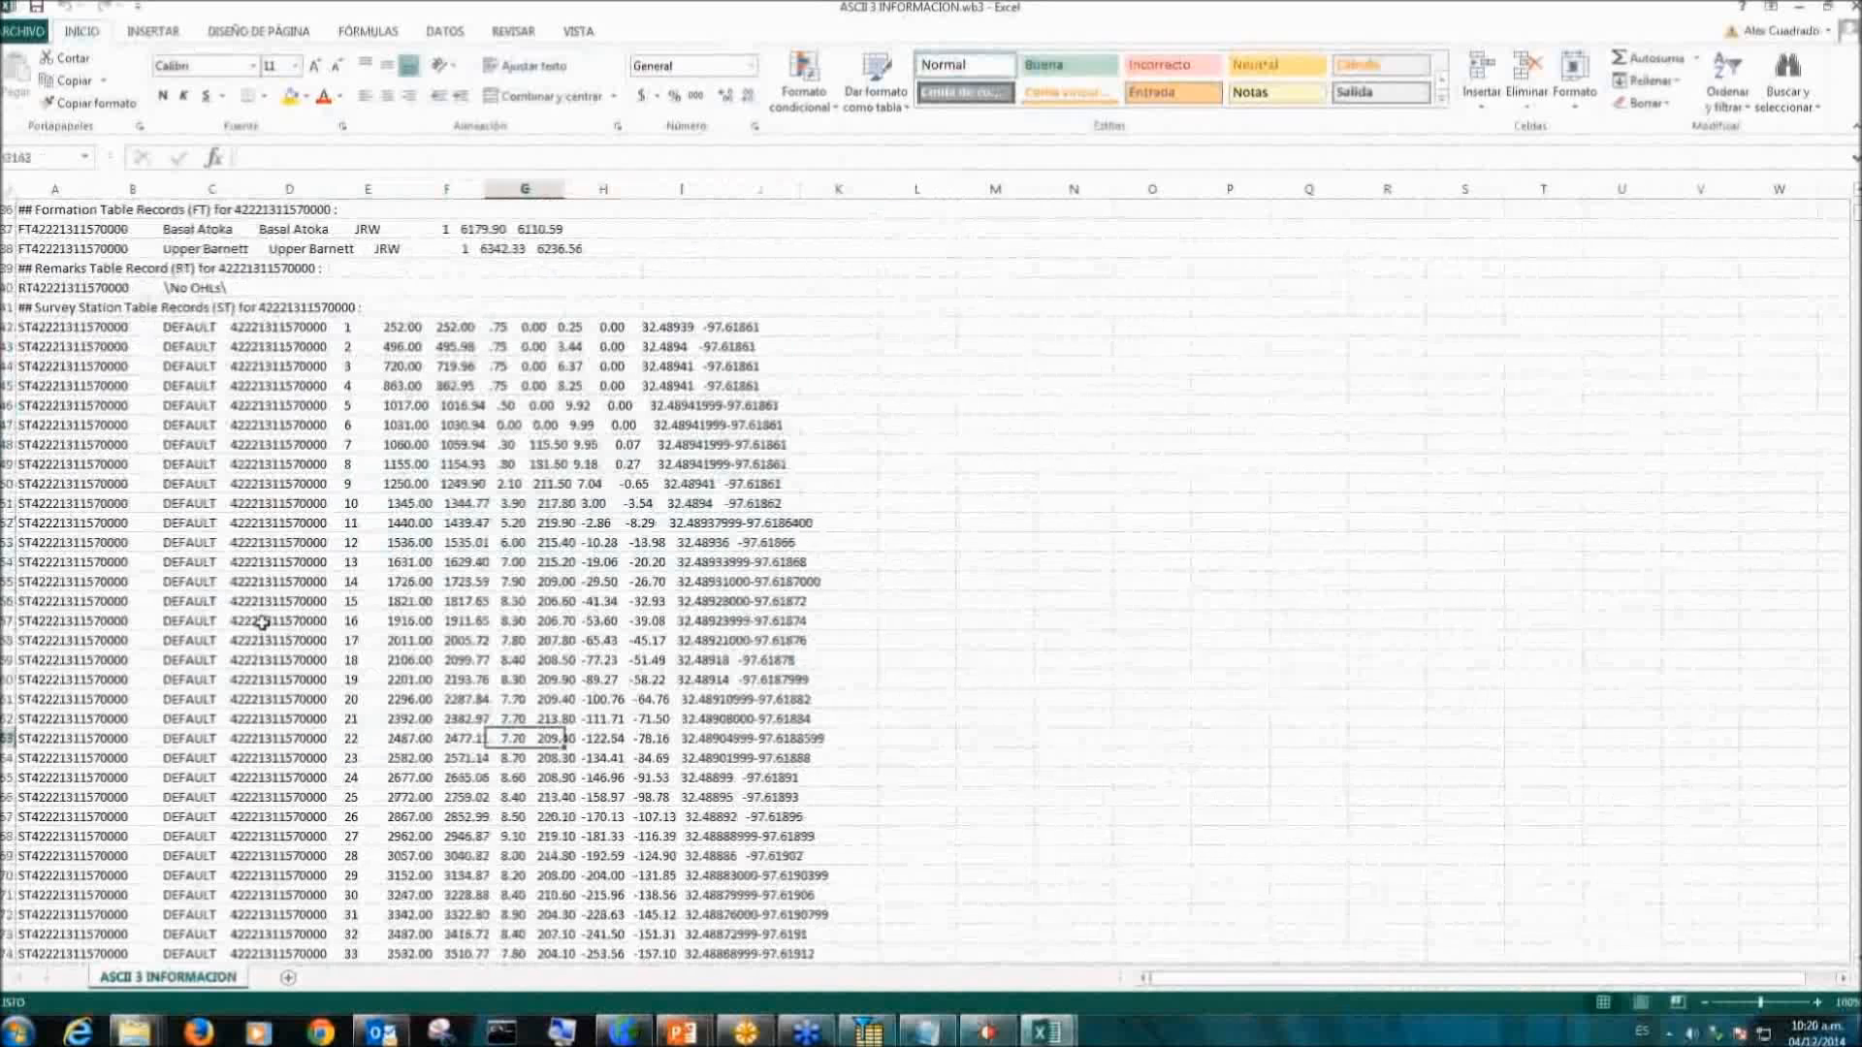
Step: Select the LITTLE HOSS V1H survey station records from station 1 to 114 and copy them
left_click_drag(36, 478, 800, 902)
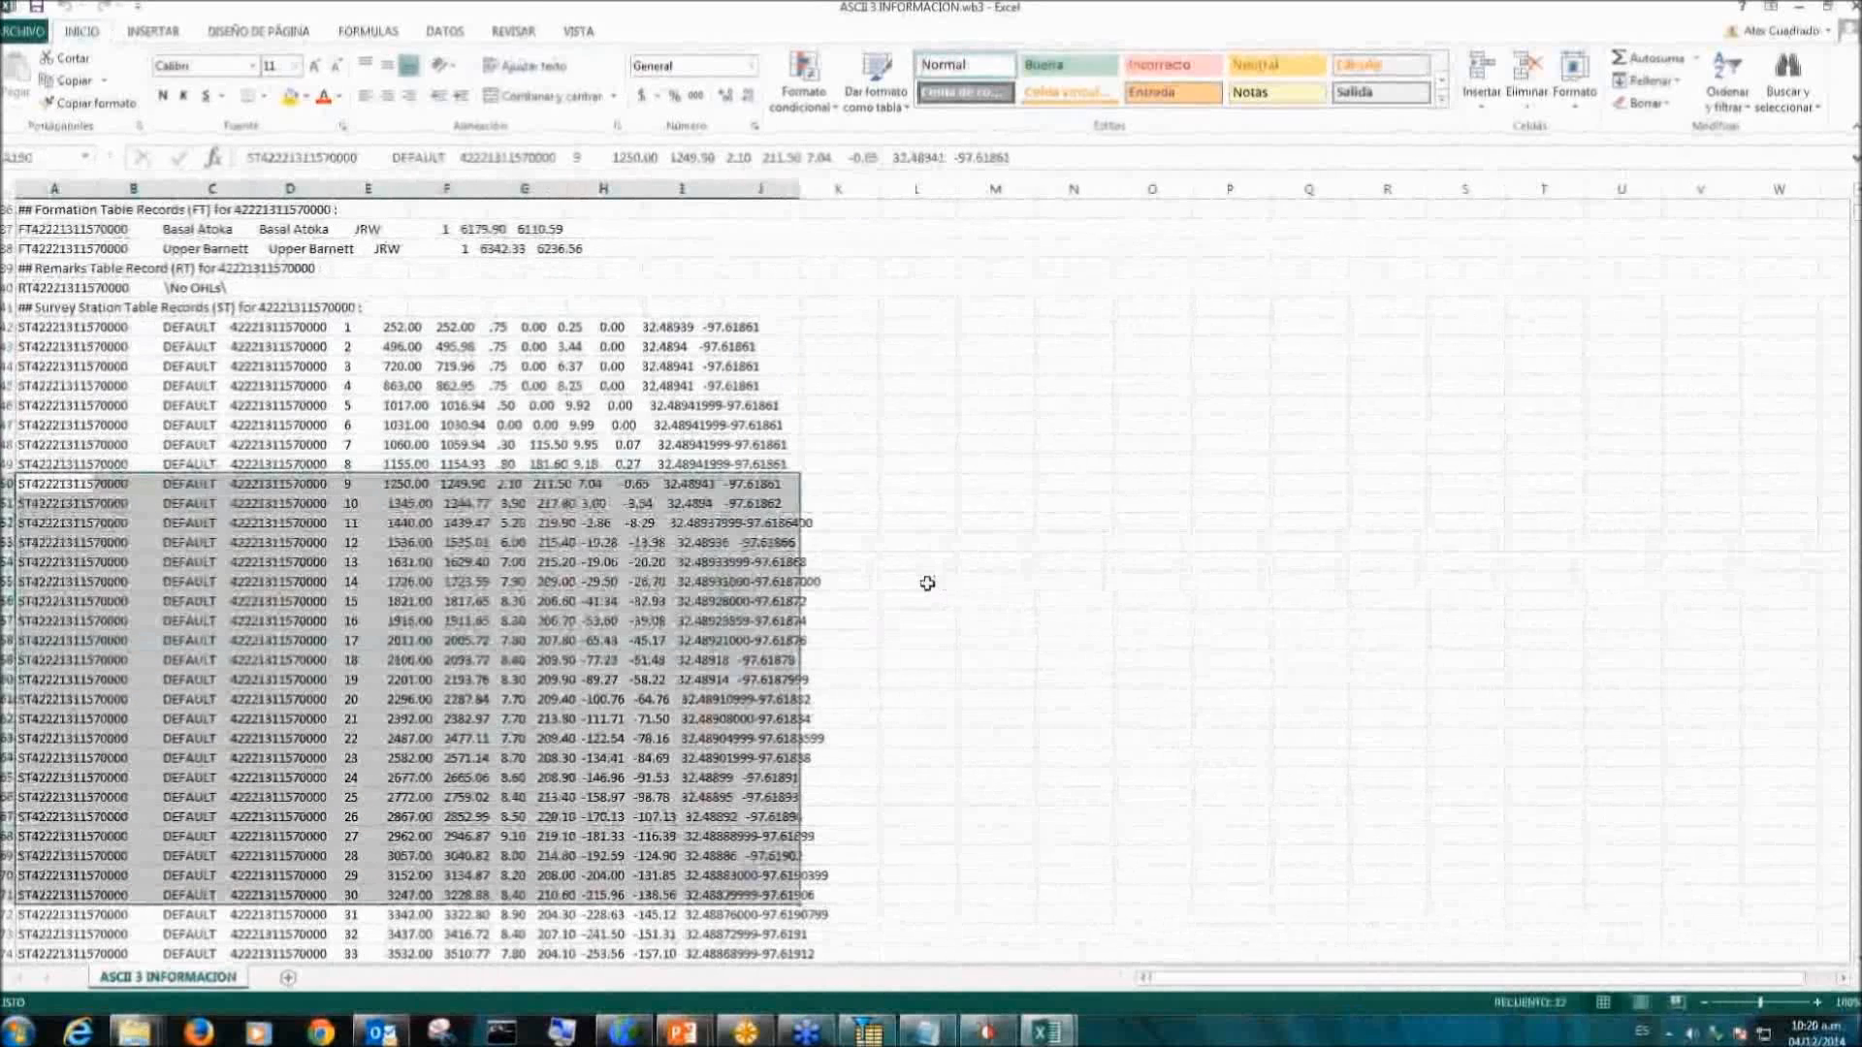
left_click_drag(855, 485, 194, 797)
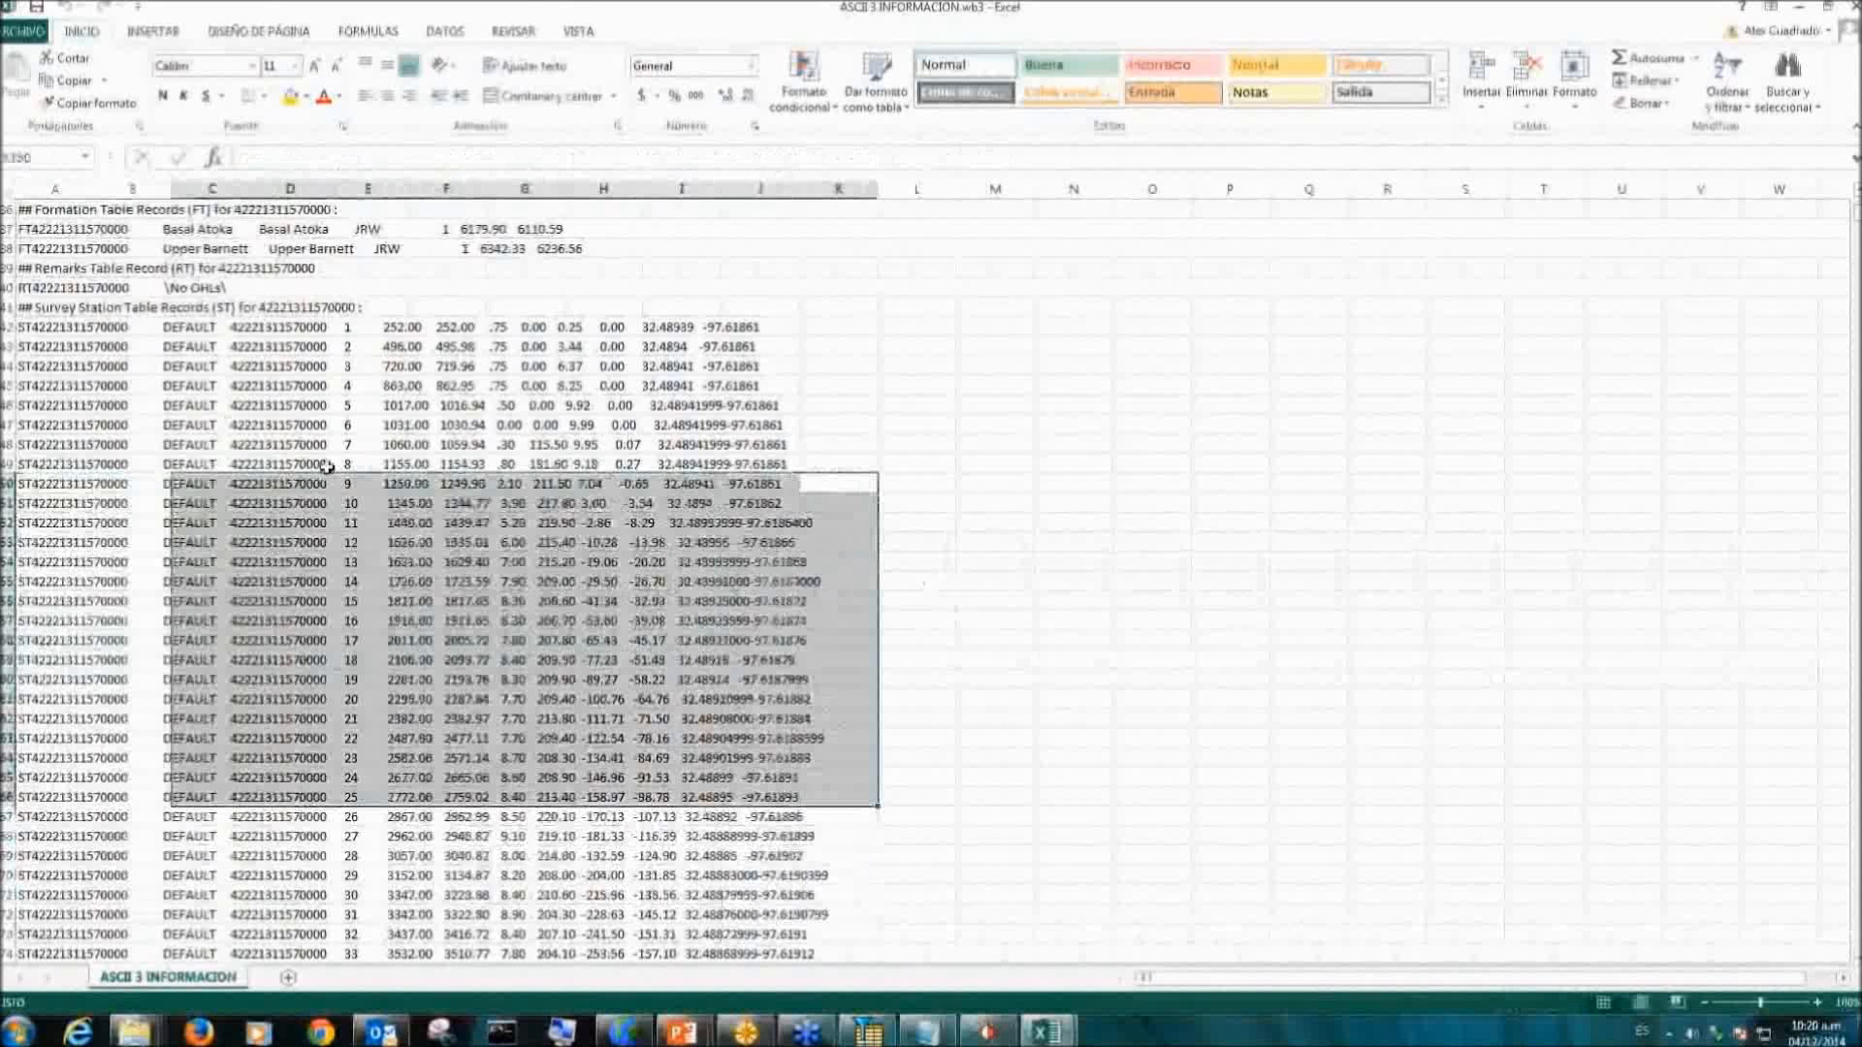
left_click(524, 462)
left_click_drag(25, 326, 810, 598)
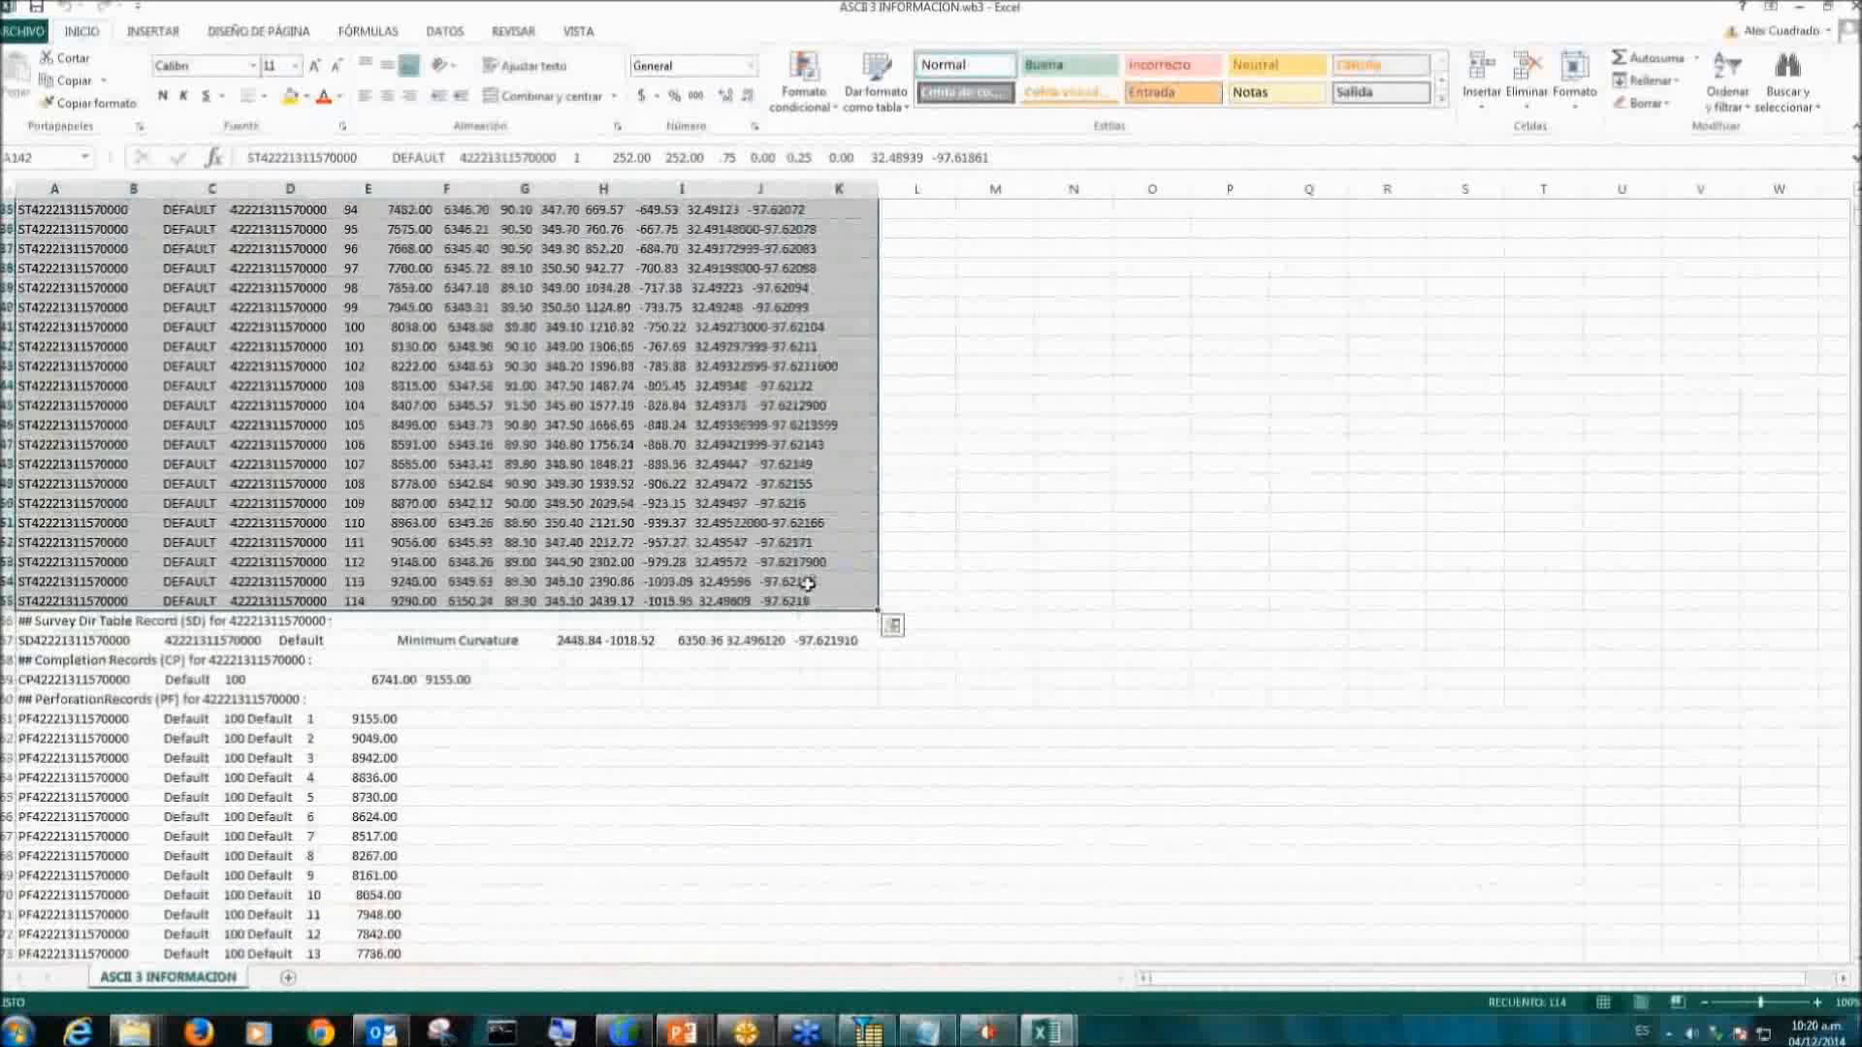
key("ctrl+c")
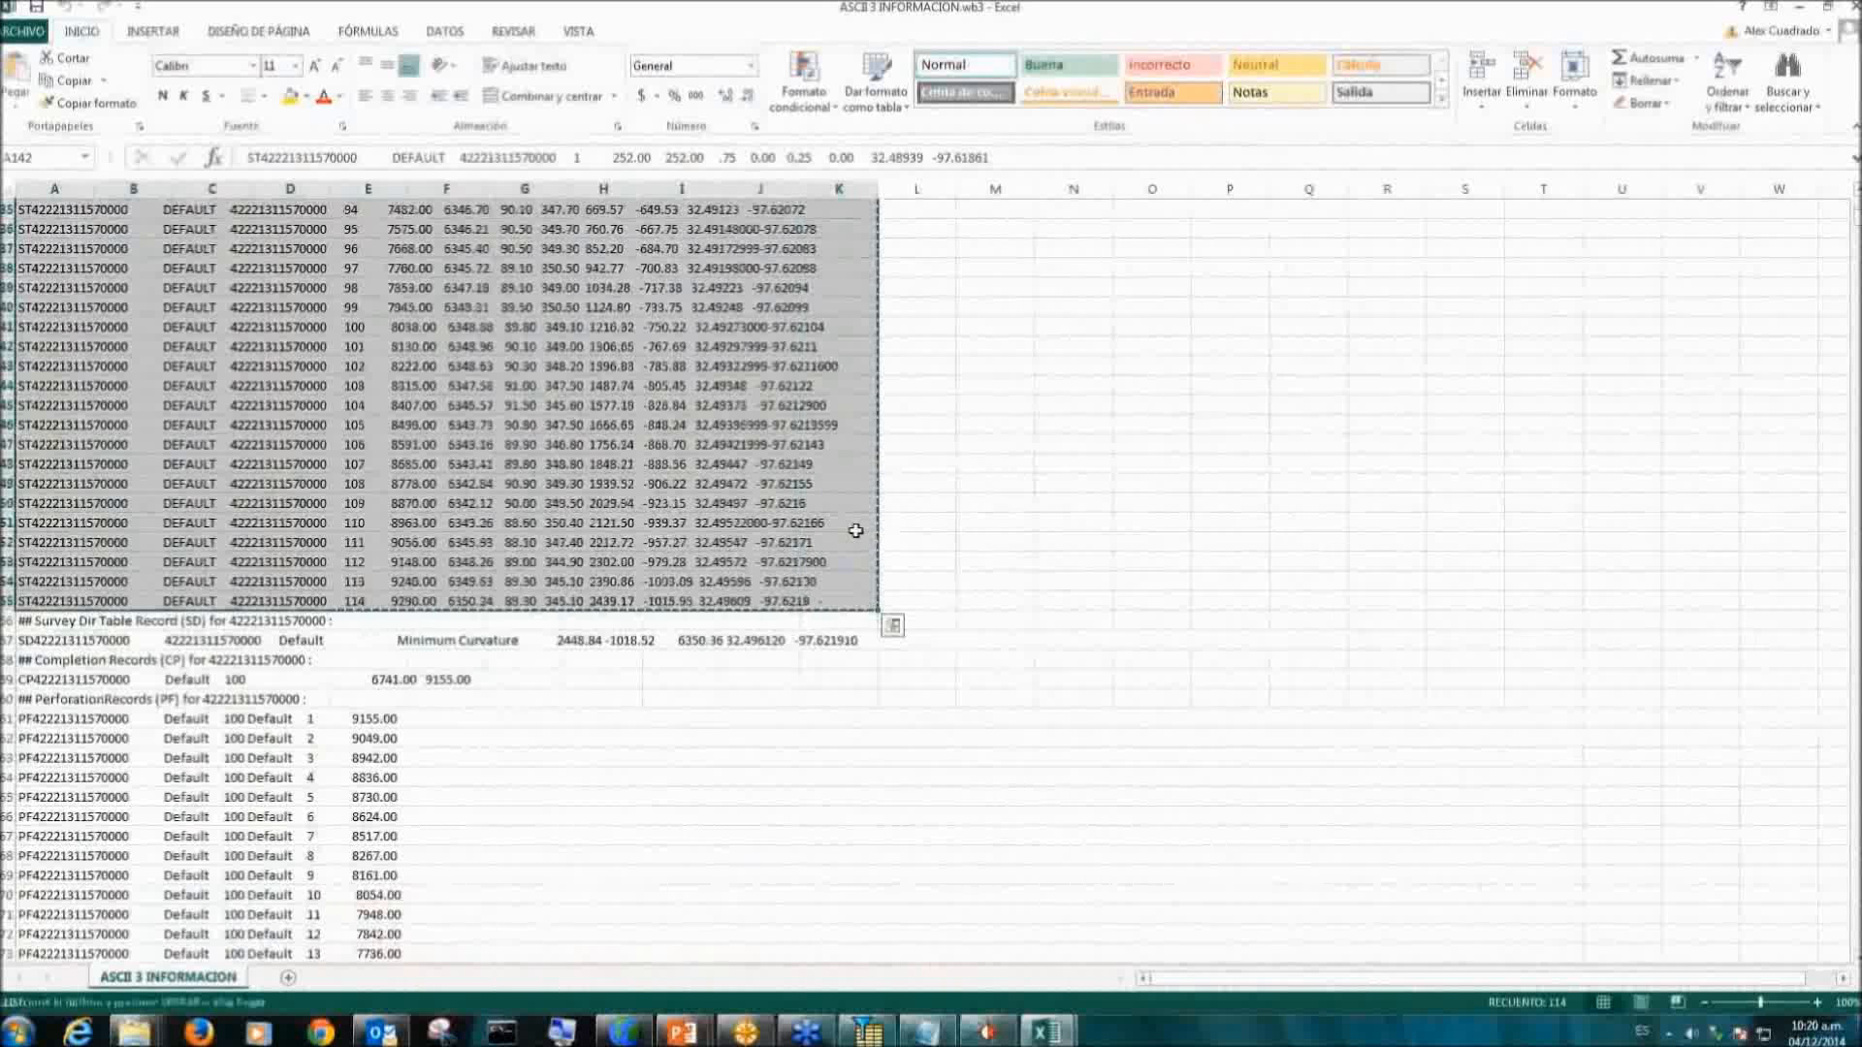
Step: Review the completion, perforation and subsequent well records in the exported file through to its last Survey Dir record
scroll(863, 531, "up", 2)
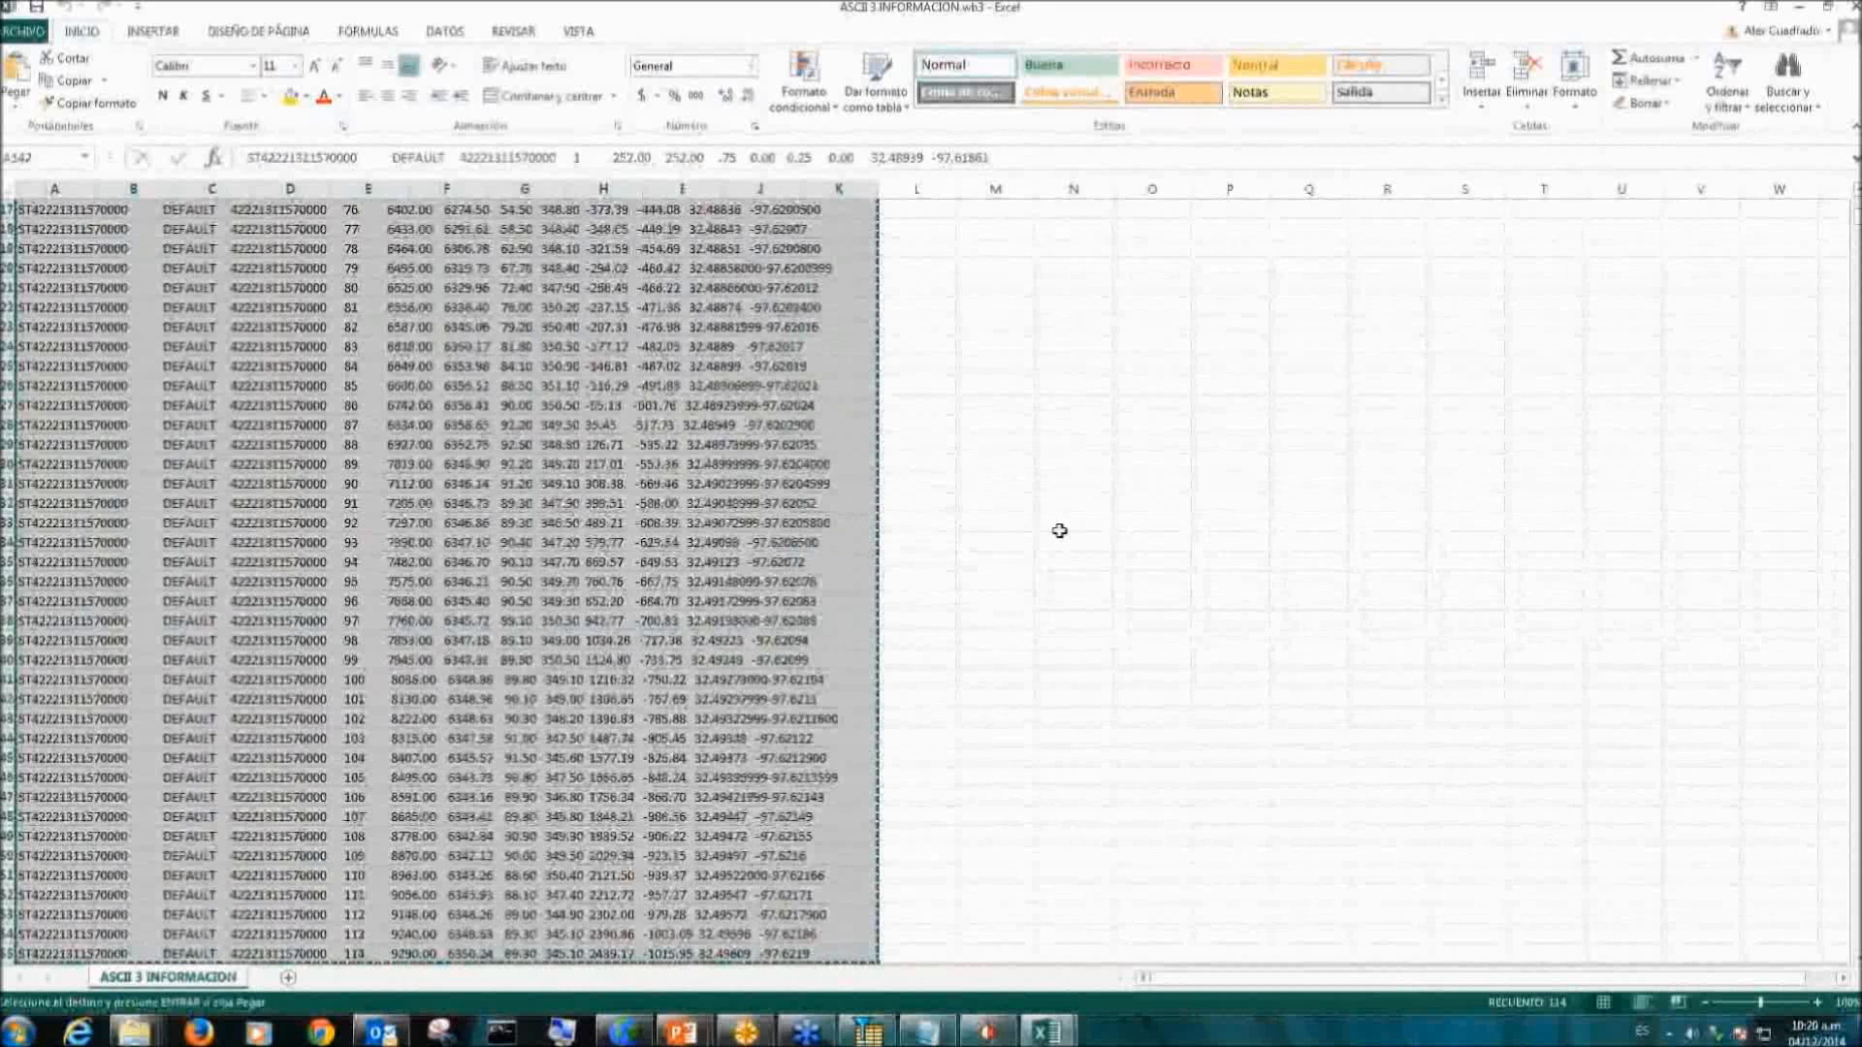
scroll(1059, 530, "down", 9)
left_click(760, 503)
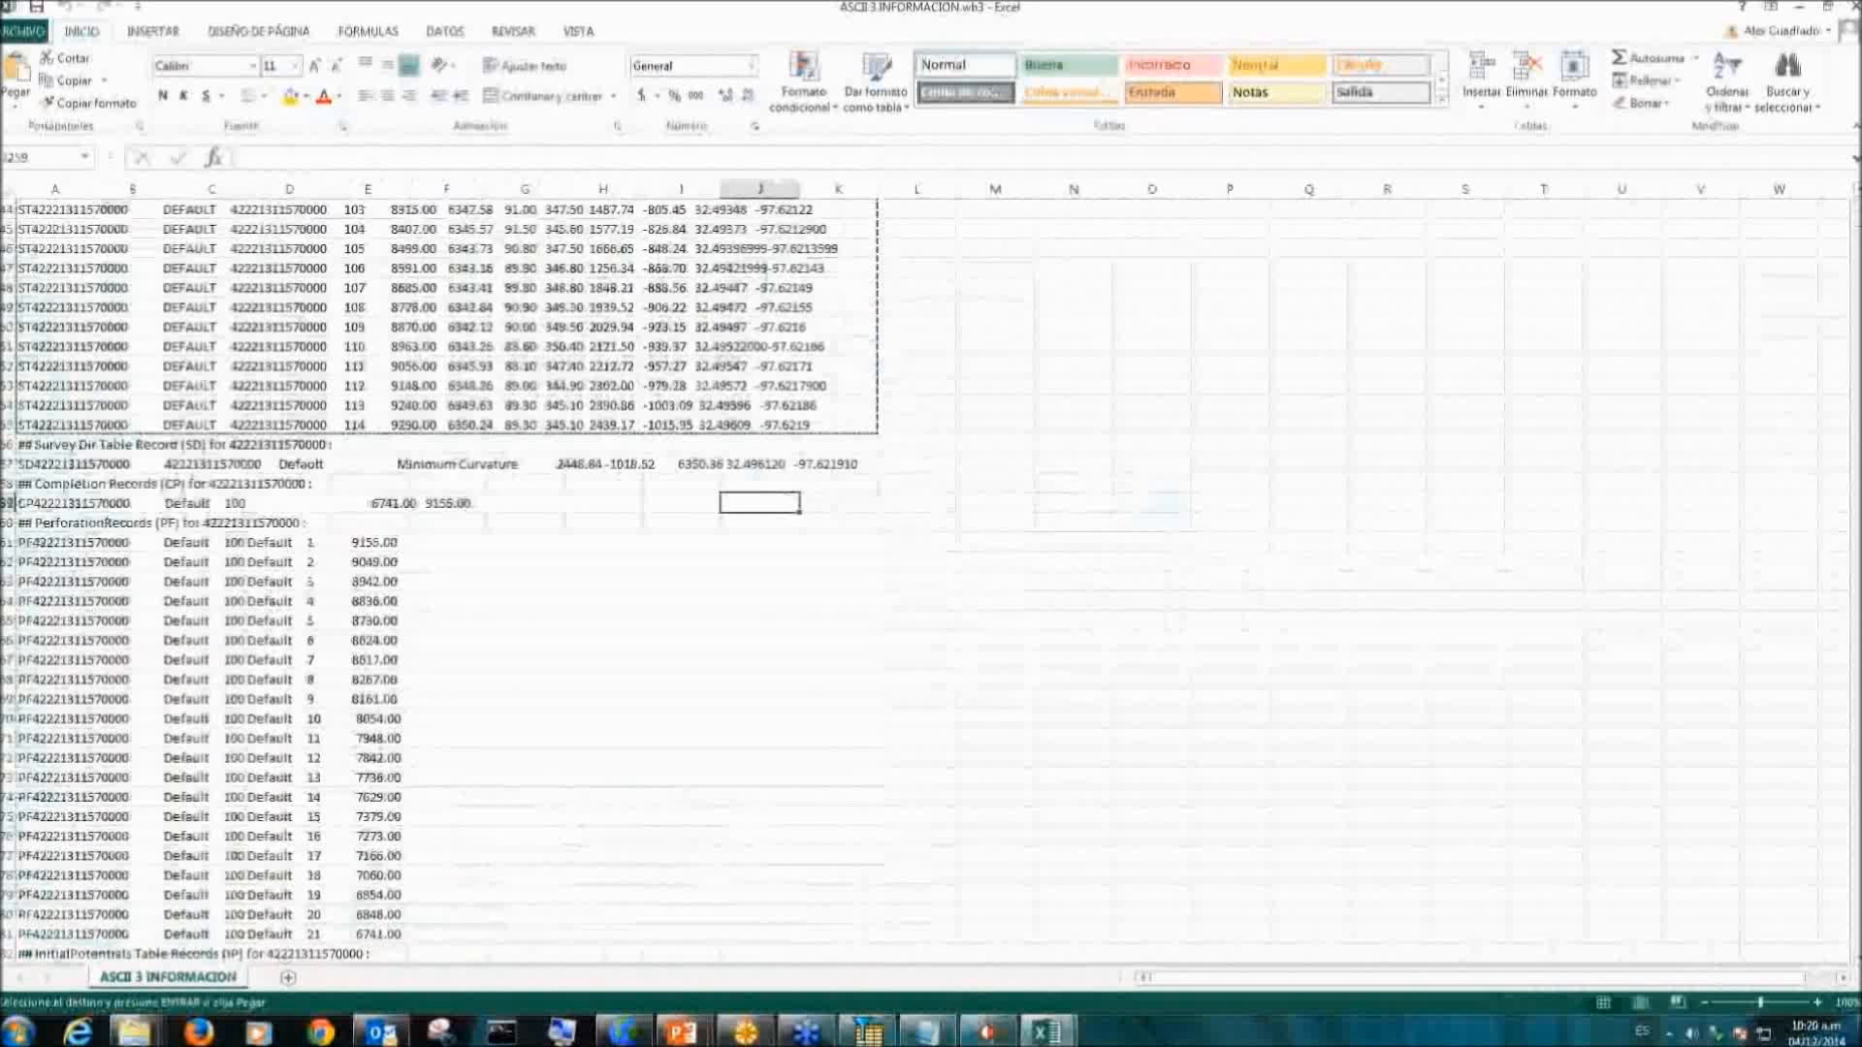
scroll(931, 582, "down", 20)
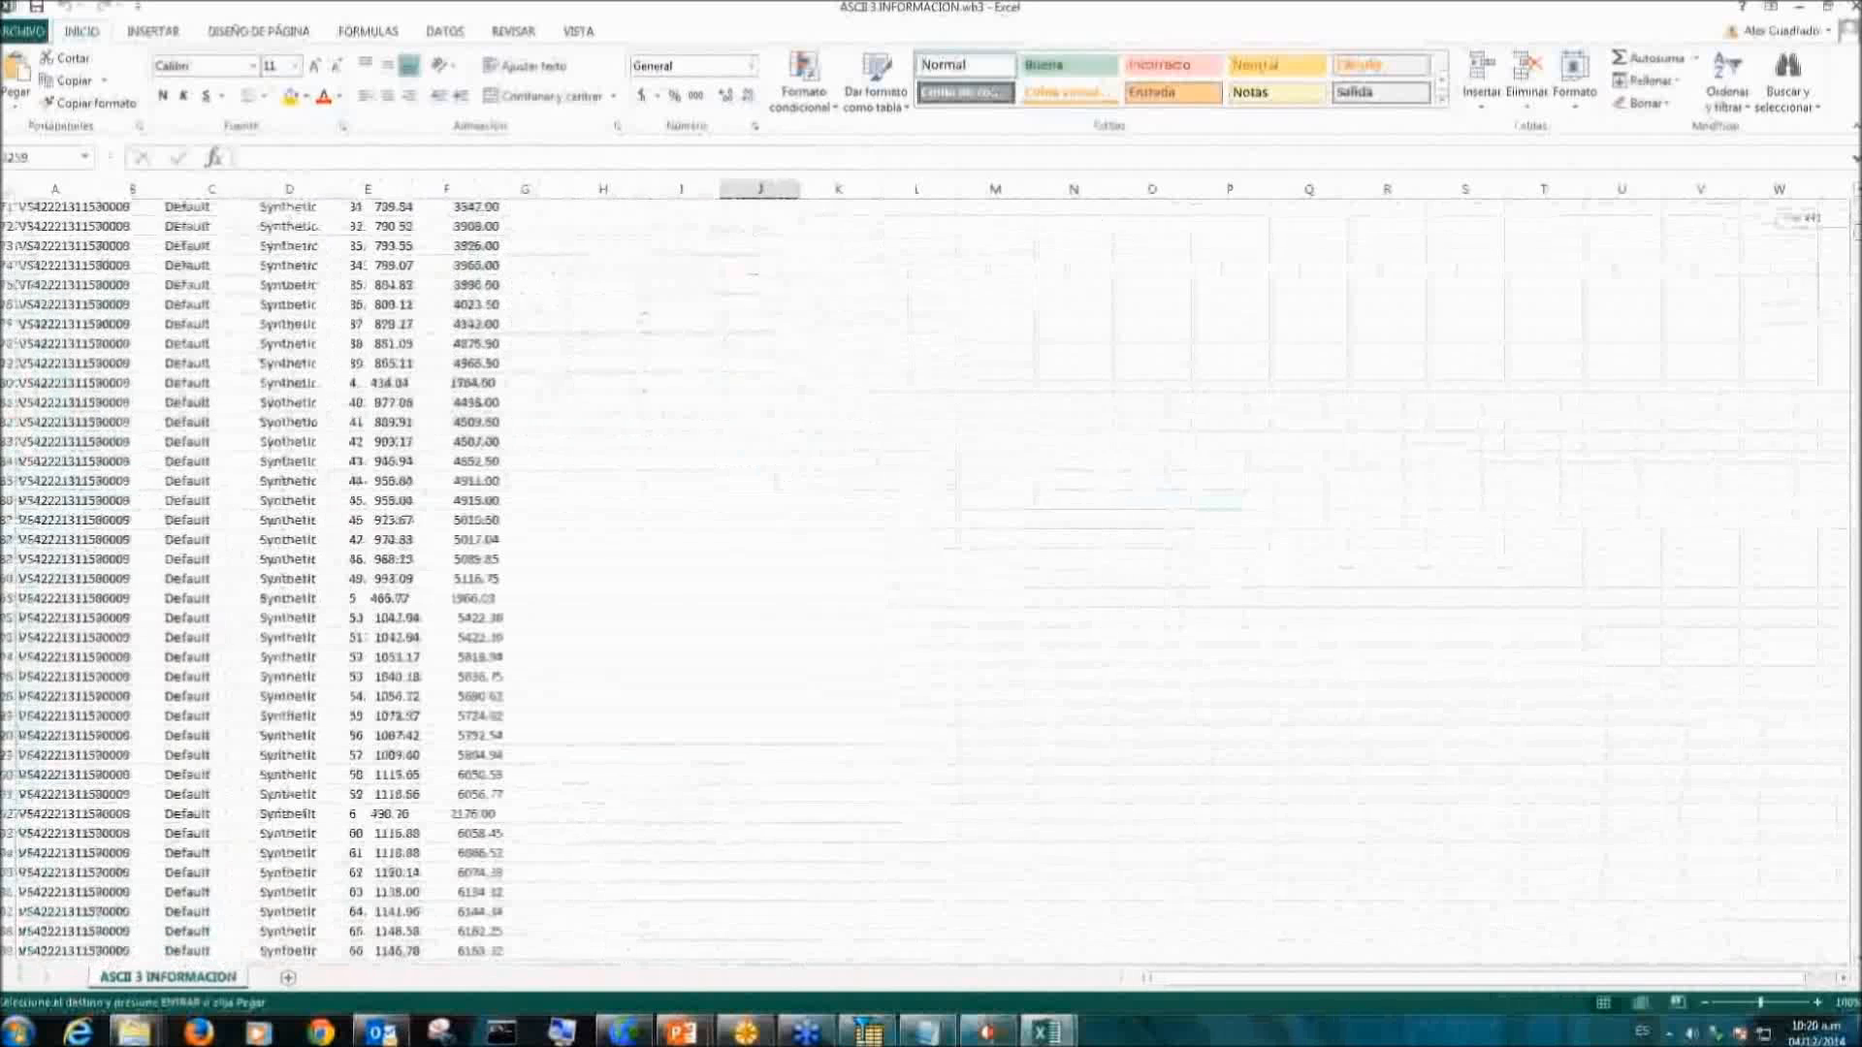
scroll(930, 582, "down", 15)
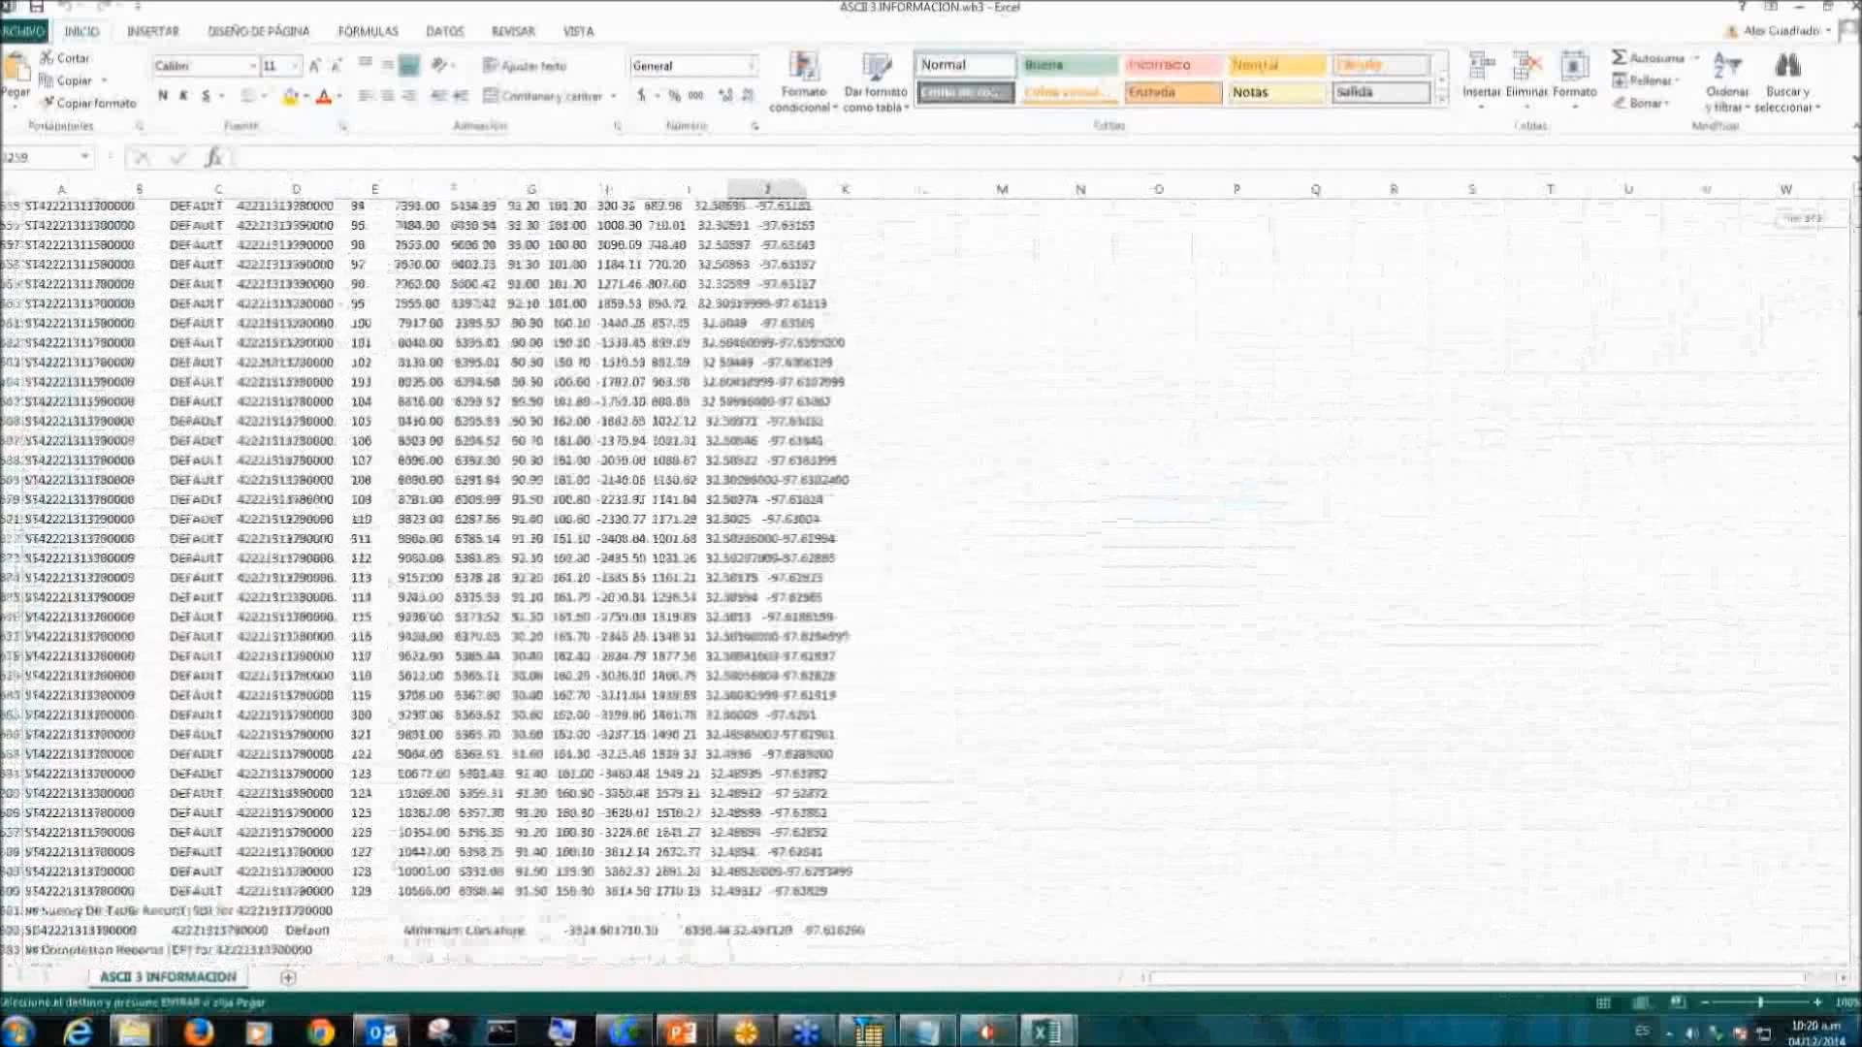
scroll(931, 582, "down", 15)
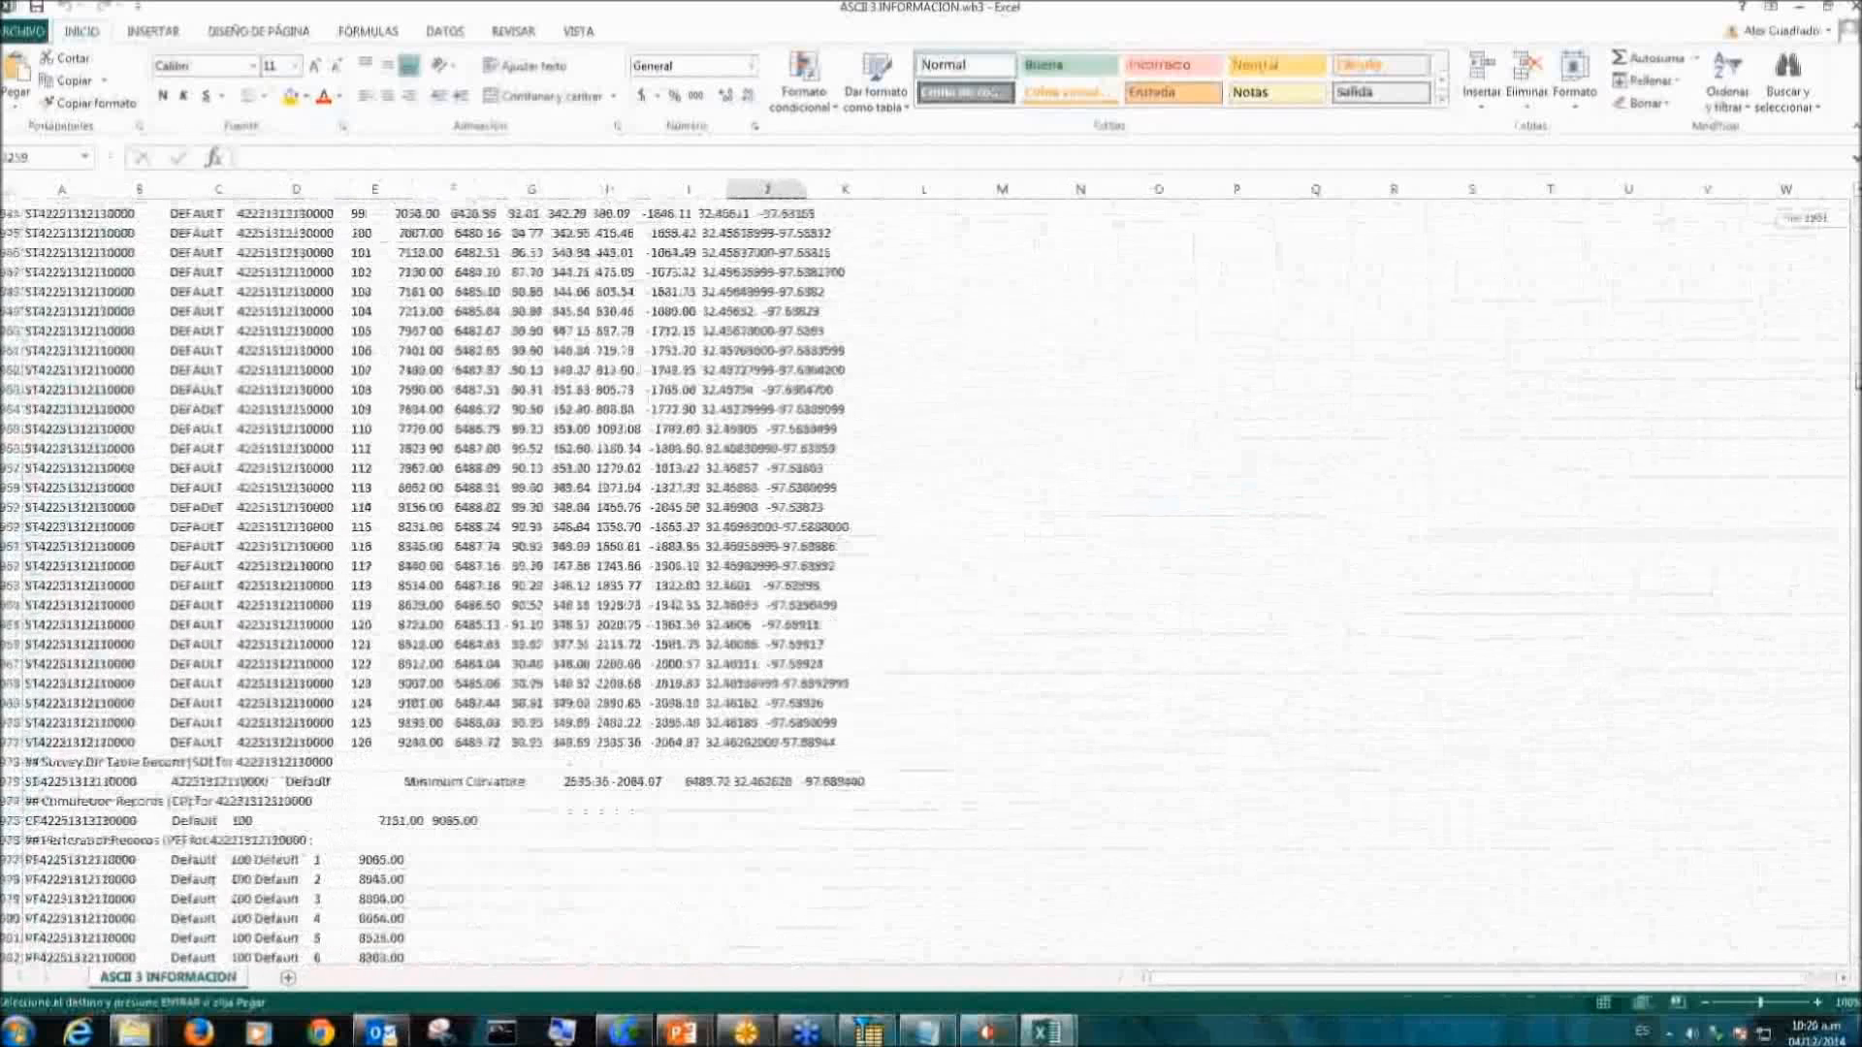
scroll(930, 582, "down", 15)
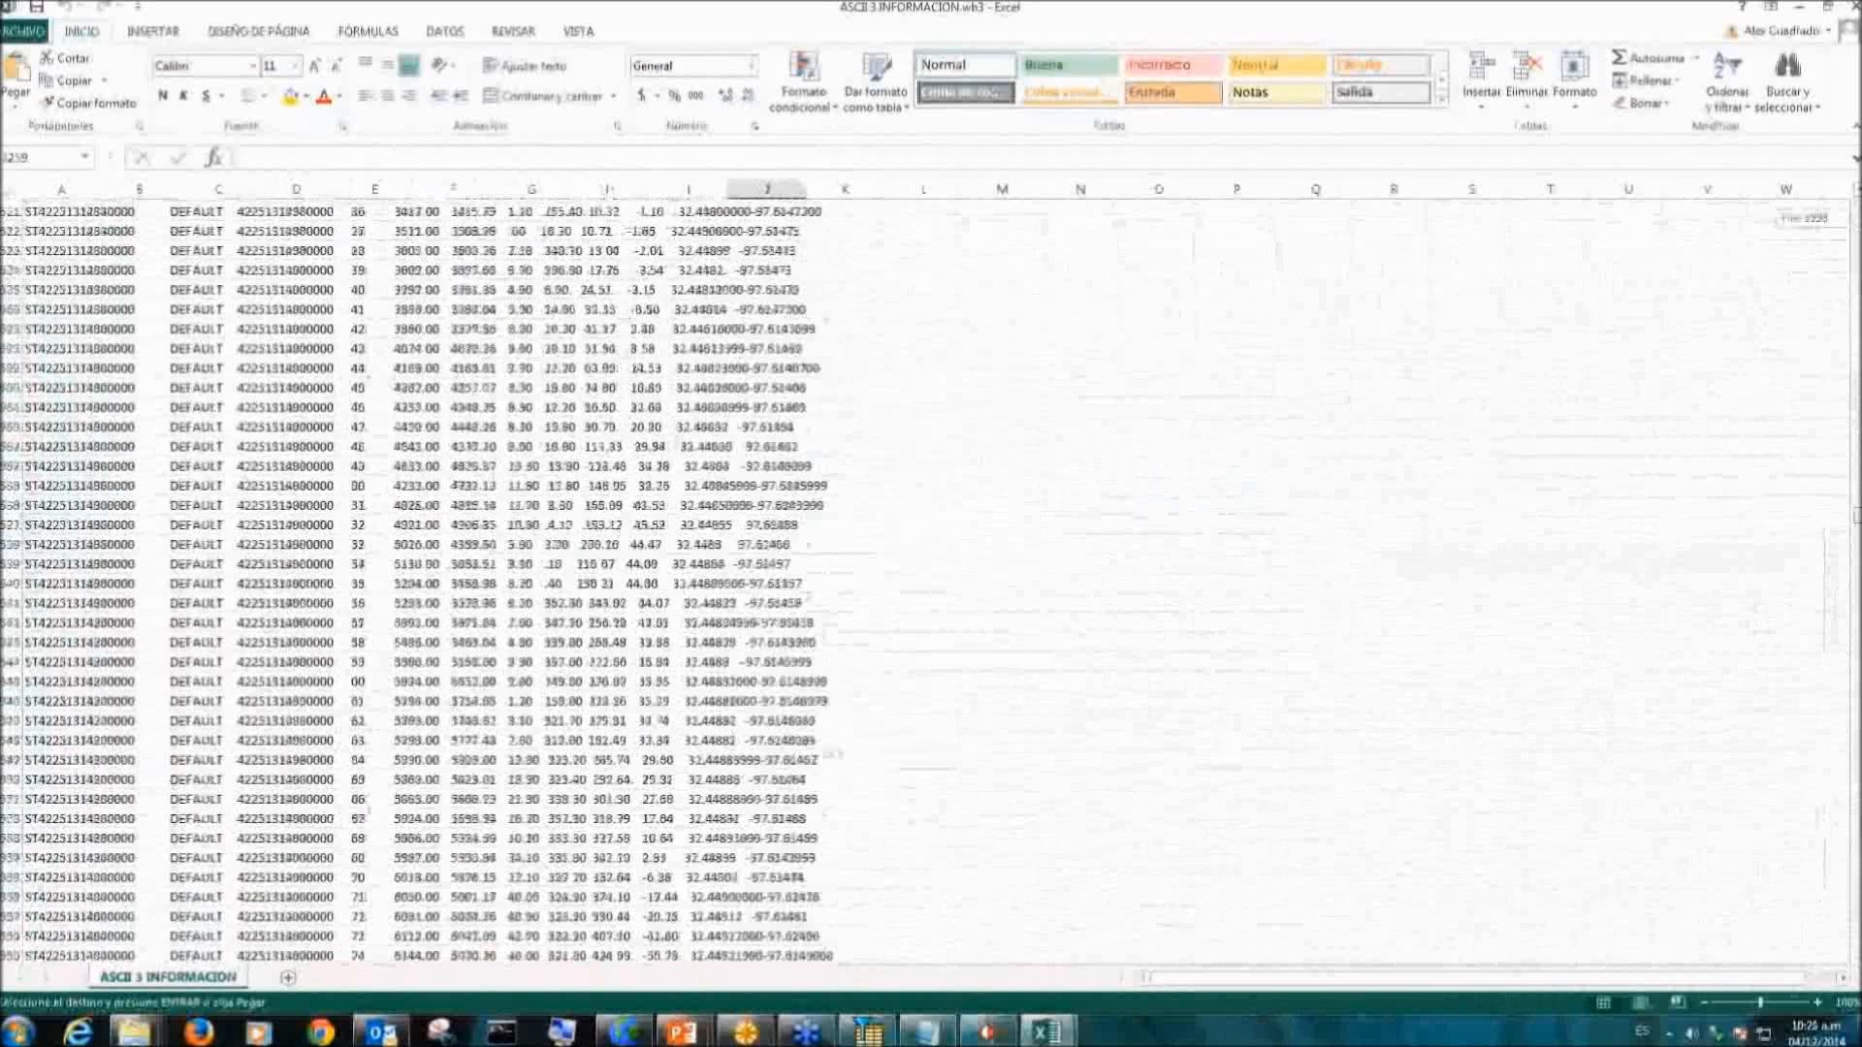
scroll(931, 582, "down", 15)
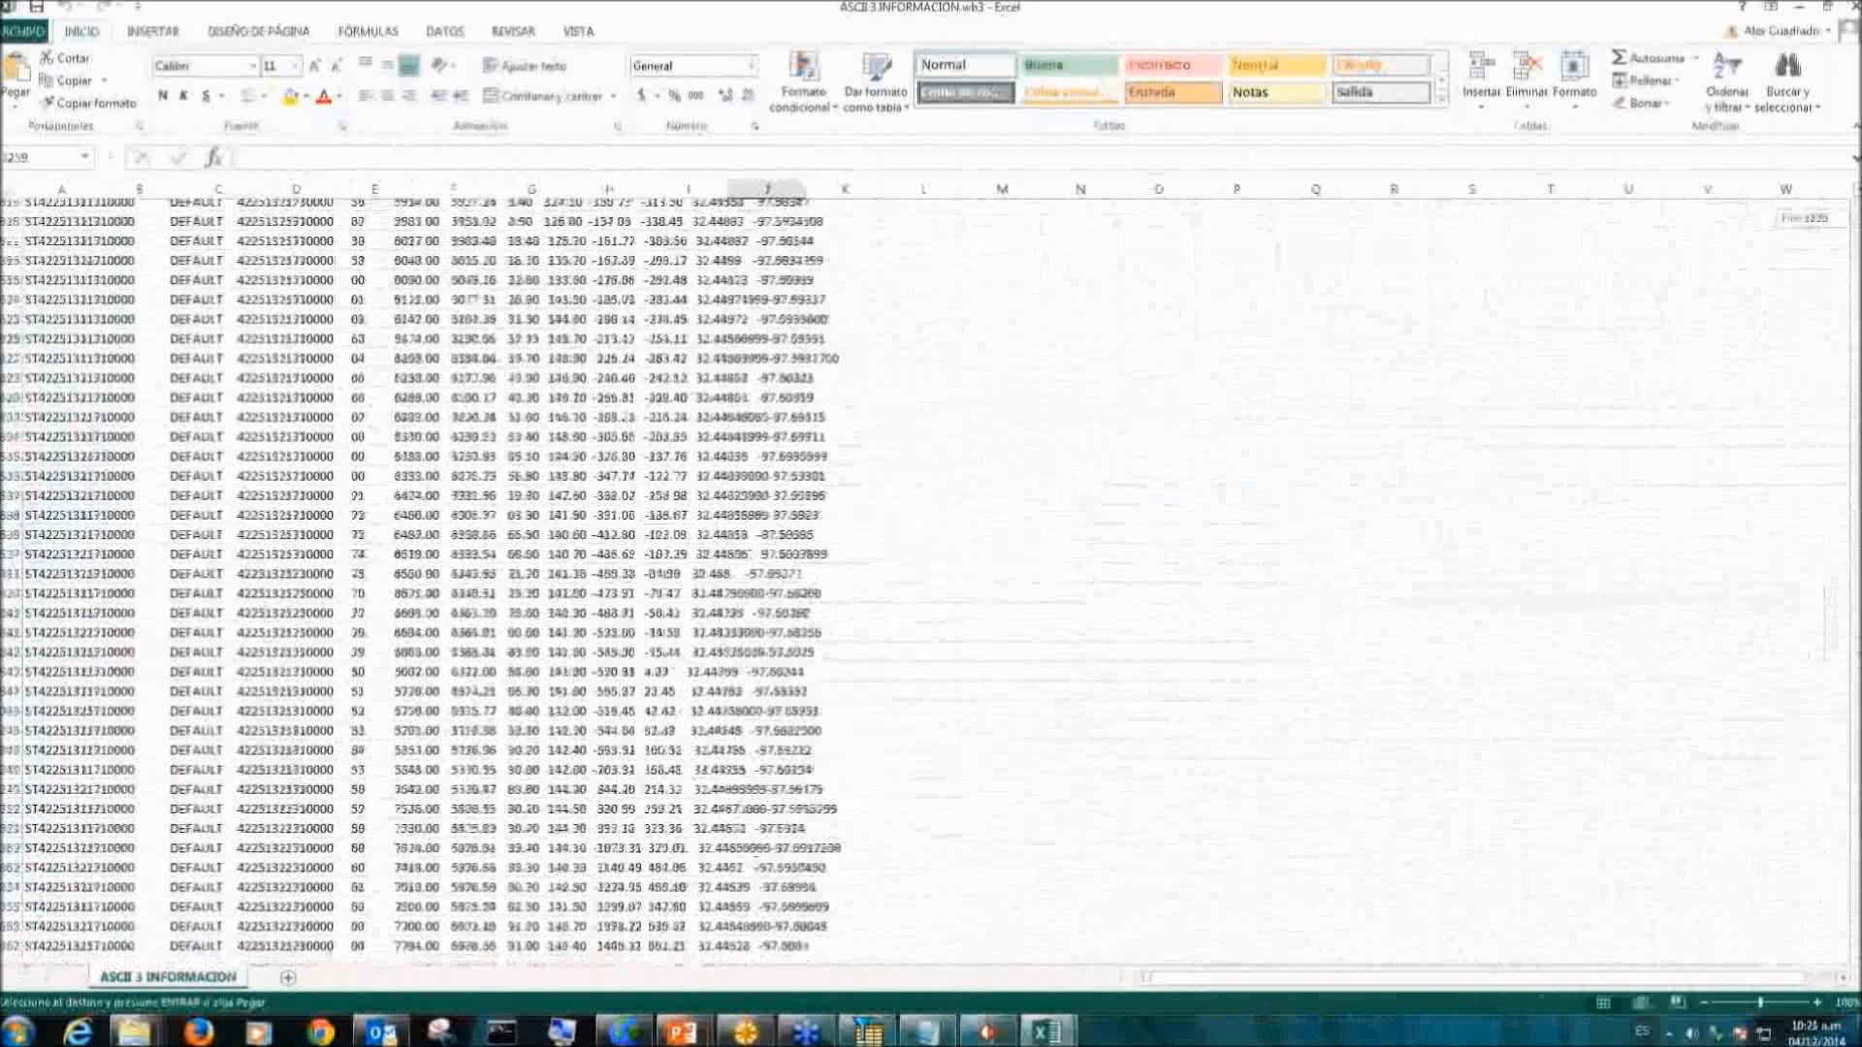
scroll(931, 582, "down", 15)
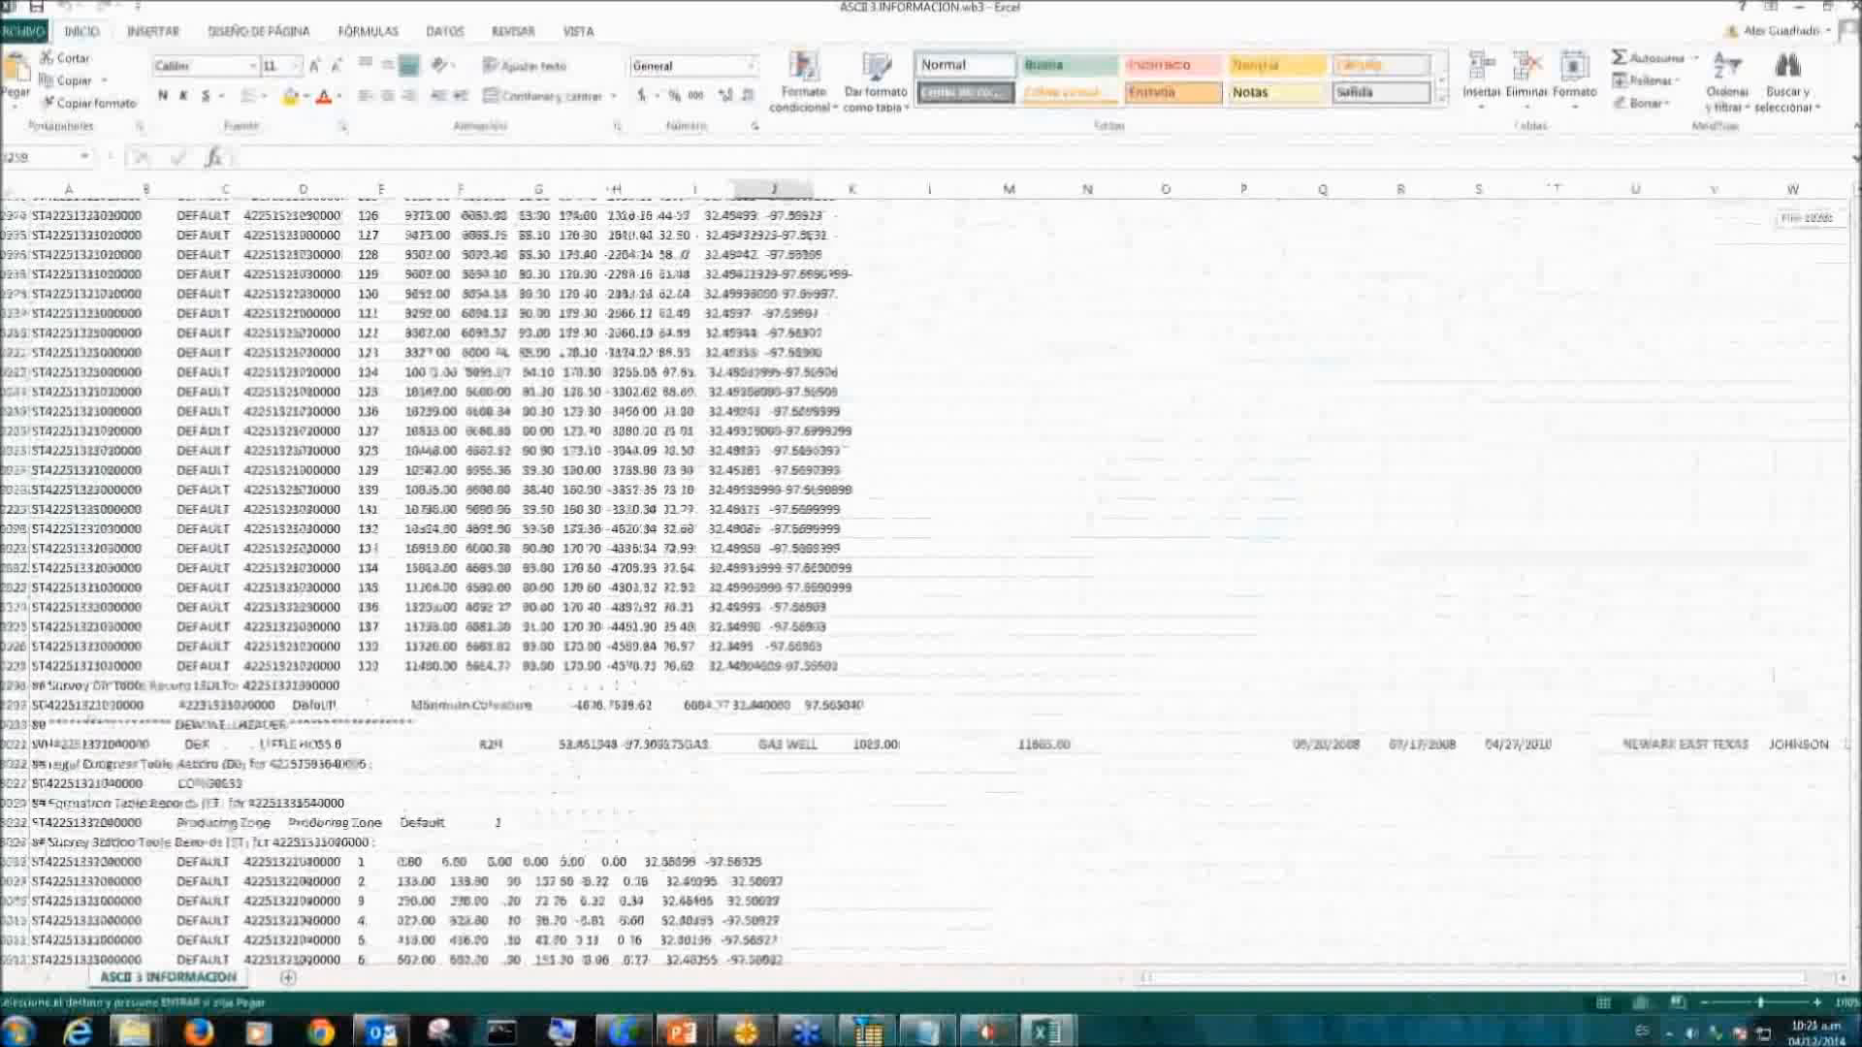
left_click_drag(1856, 939, 1856, 946)
left_click(1077, 602)
scroll(1077, 602, "down", 3)
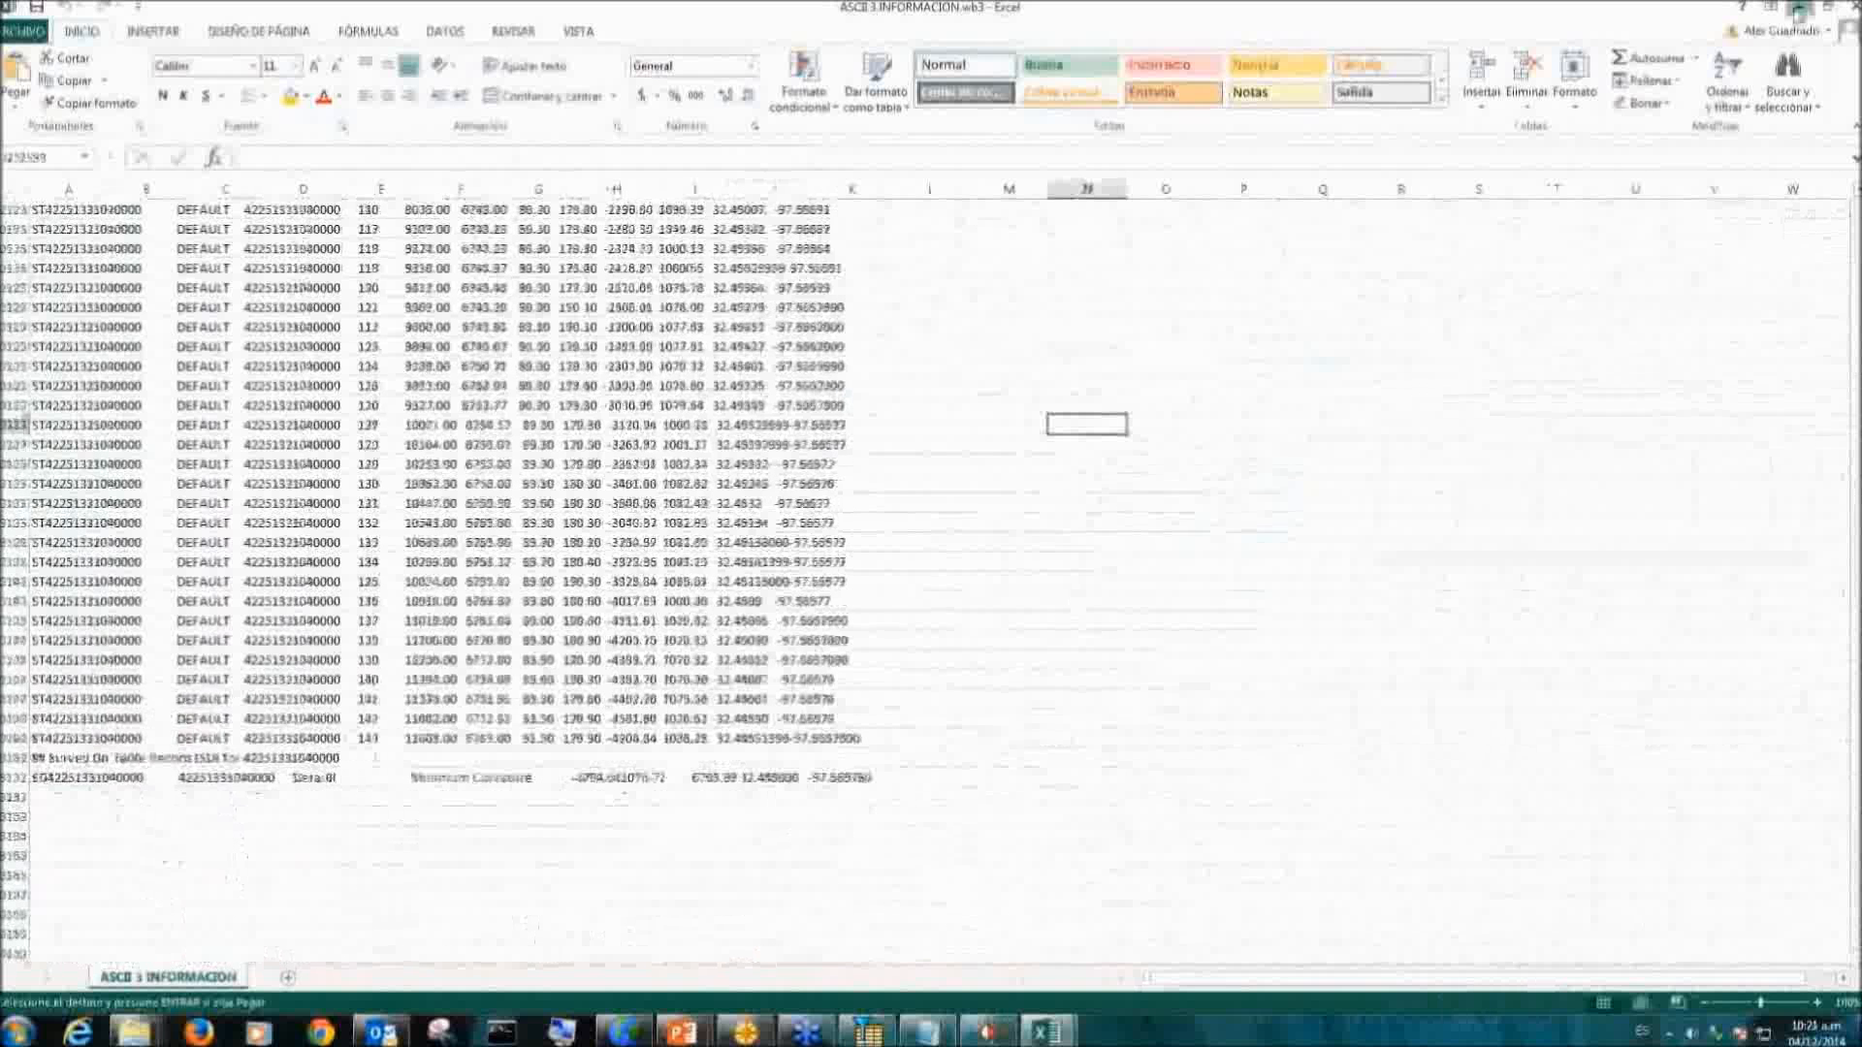
Step: Leave the Excel file and switch to ProjectExplorer, showing the contents of WellPlanning and GeoSteering Project UNC 1
left_click(1799, 10)
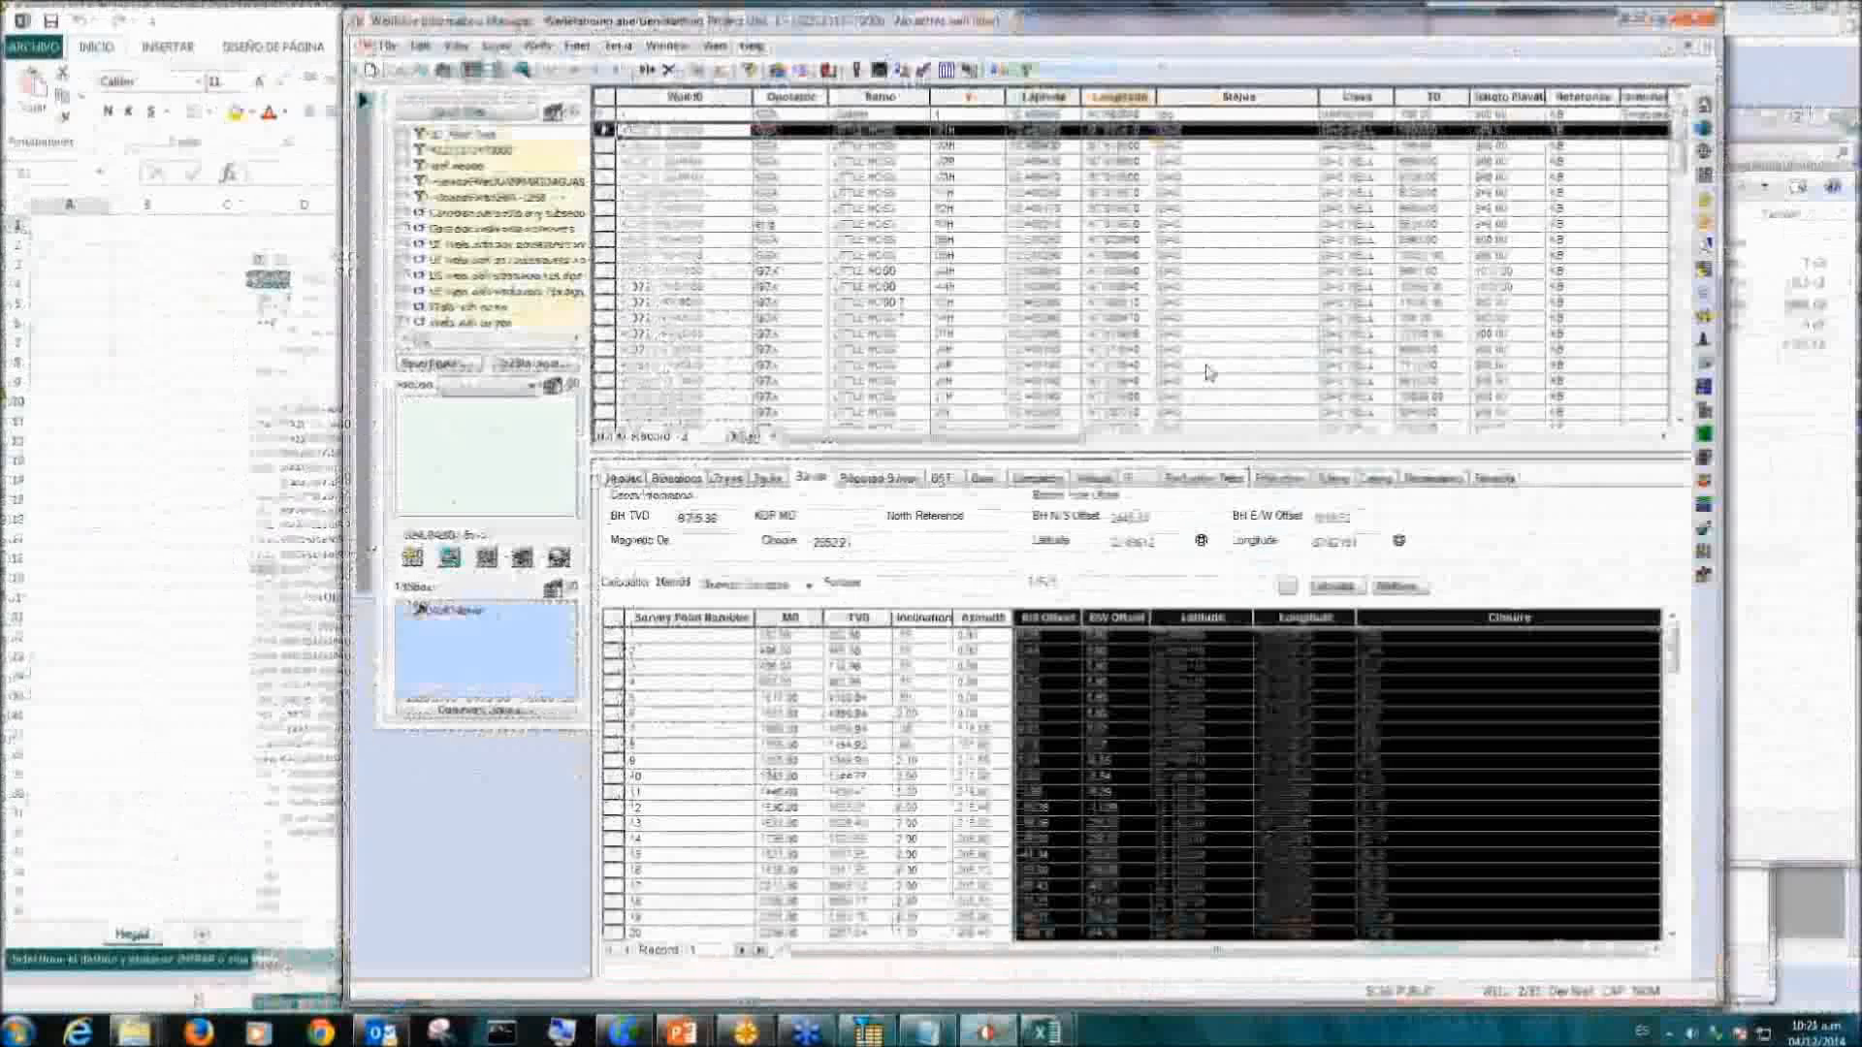
left_click(681, 1032)
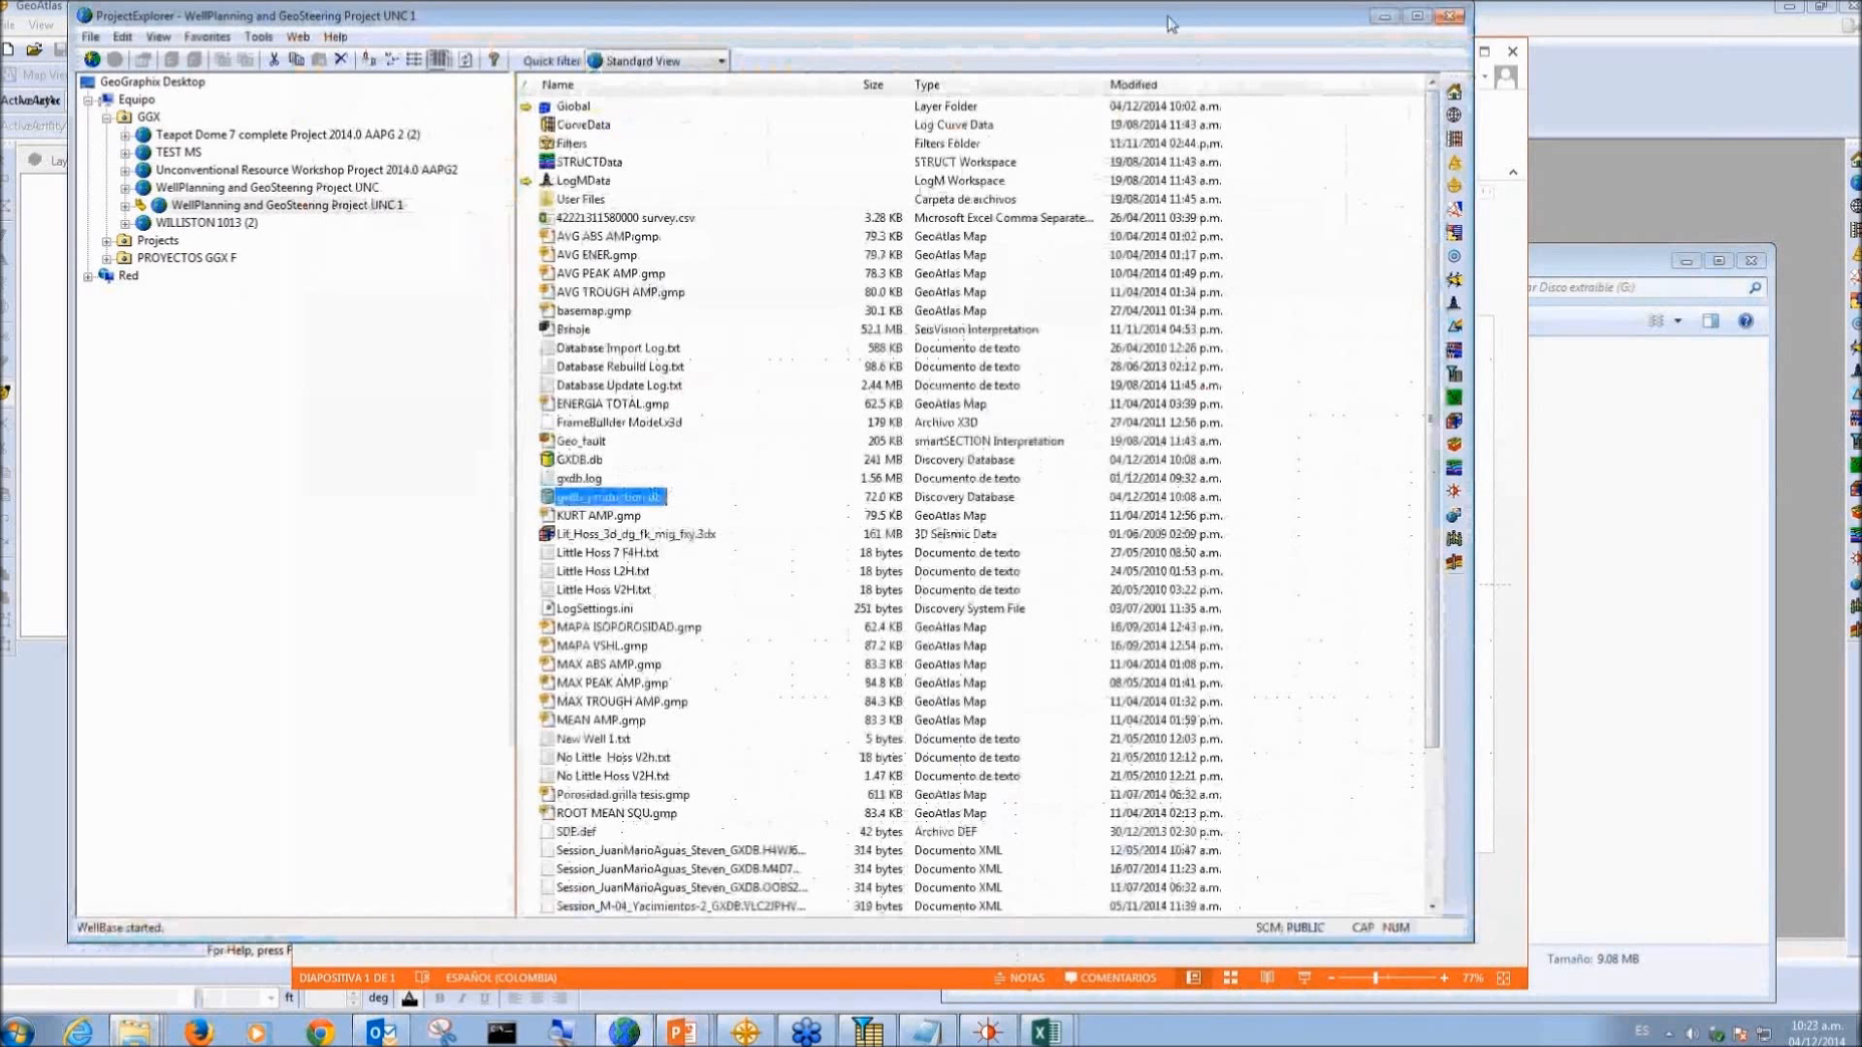
left_click_drag(1172, 24, 1188, 32)
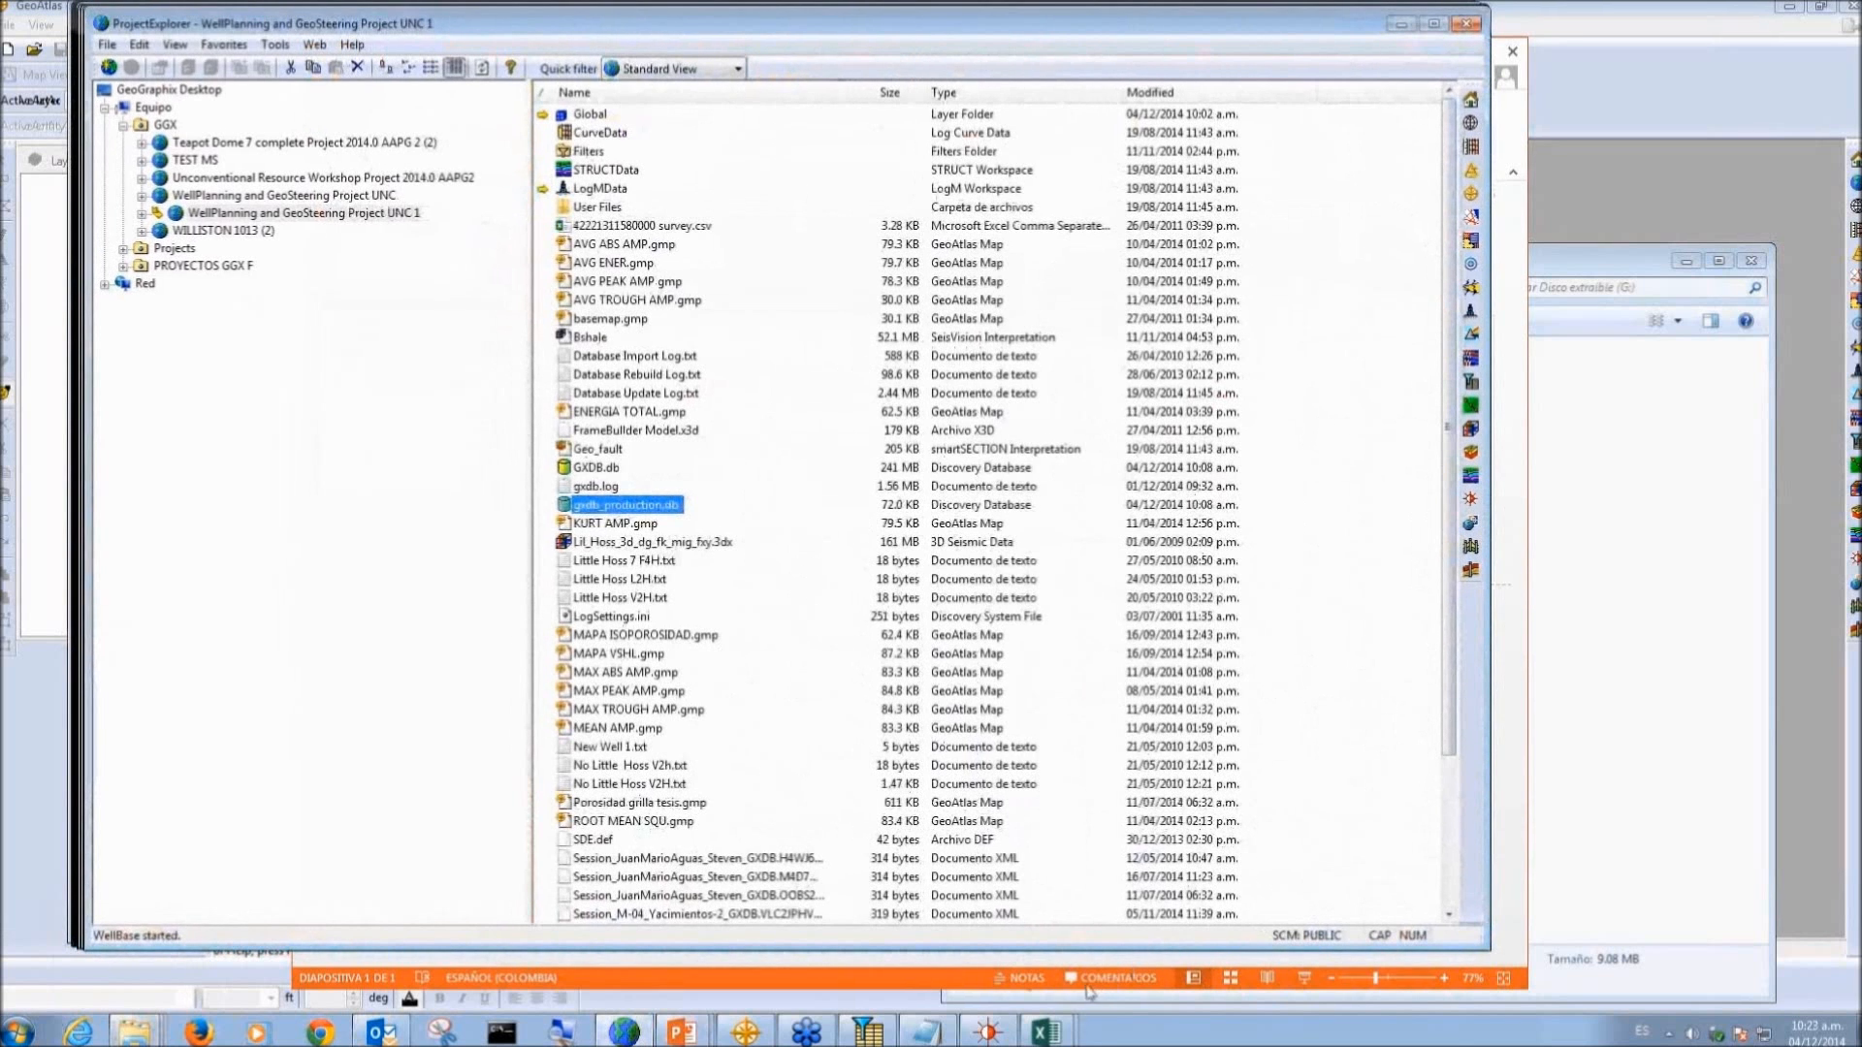
Step: Switch to the WellBase Information Manager and move its window down to uncover ProjectExplorer
left_click(991, 1030)
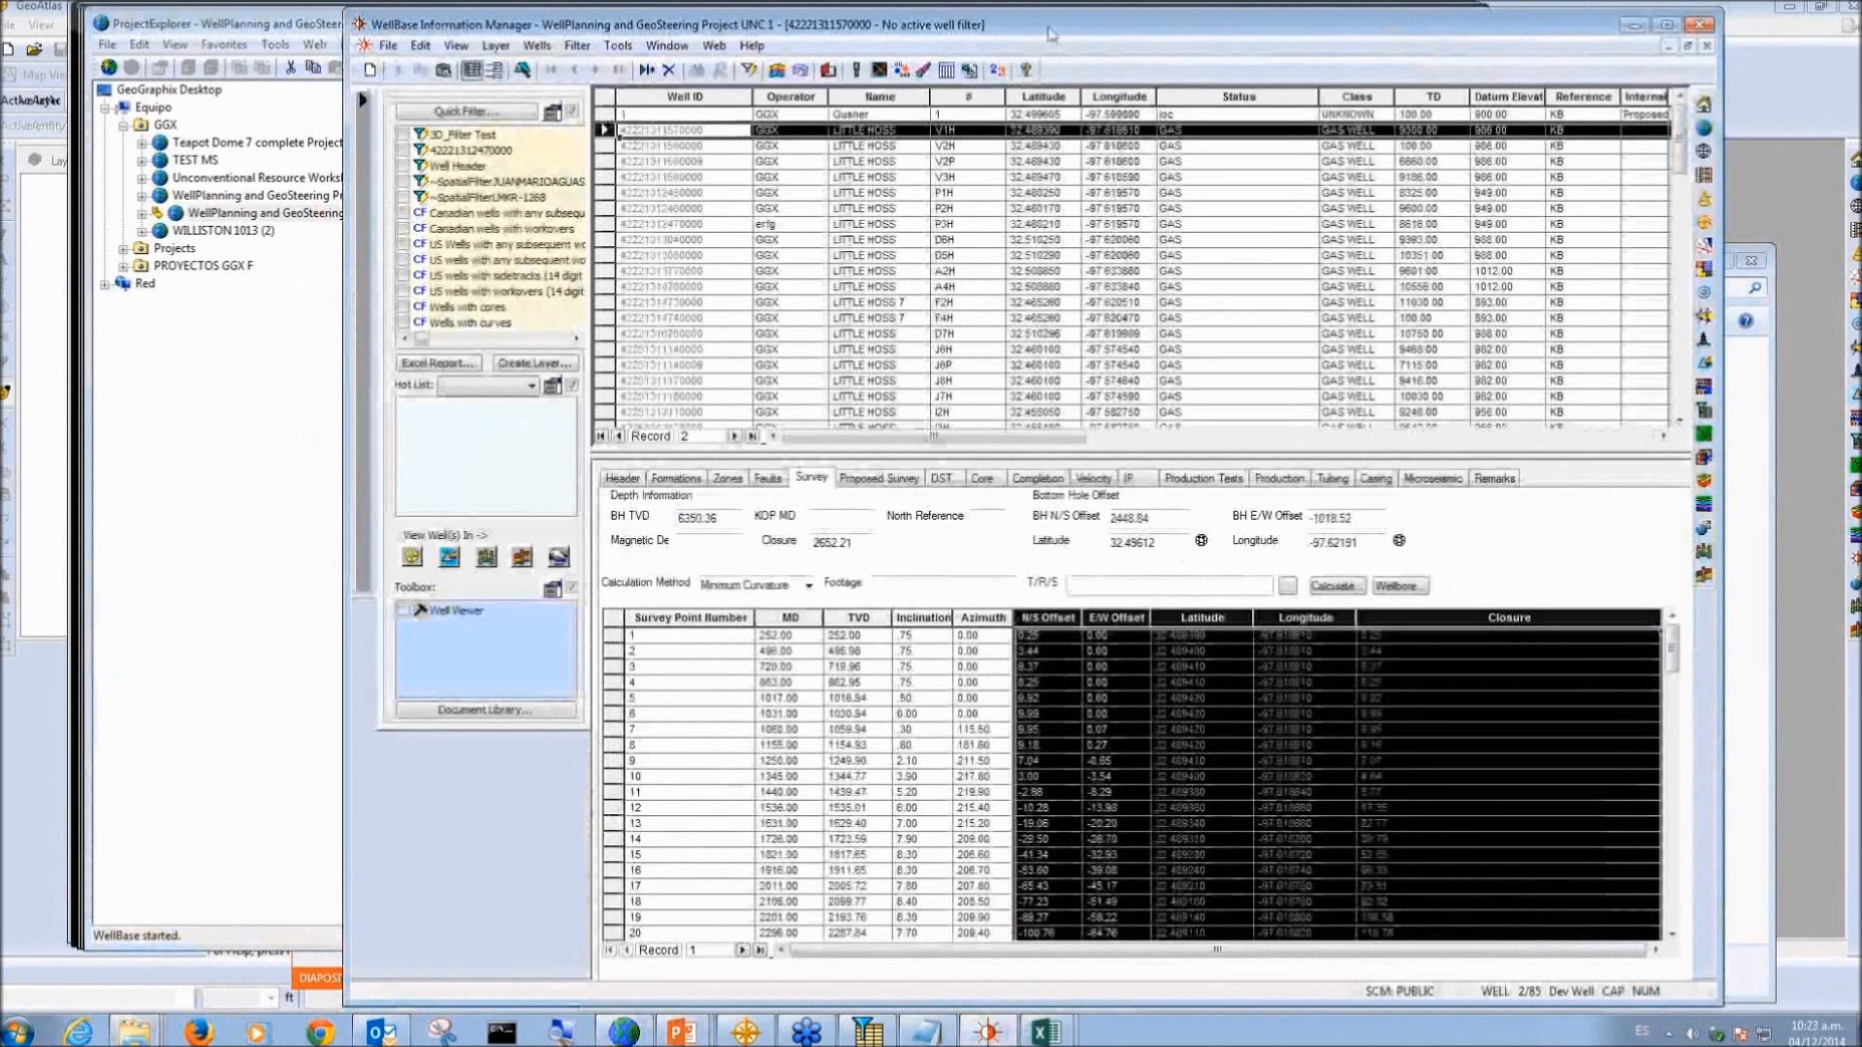
left_click_drag(1050, 35, 1156, 367)
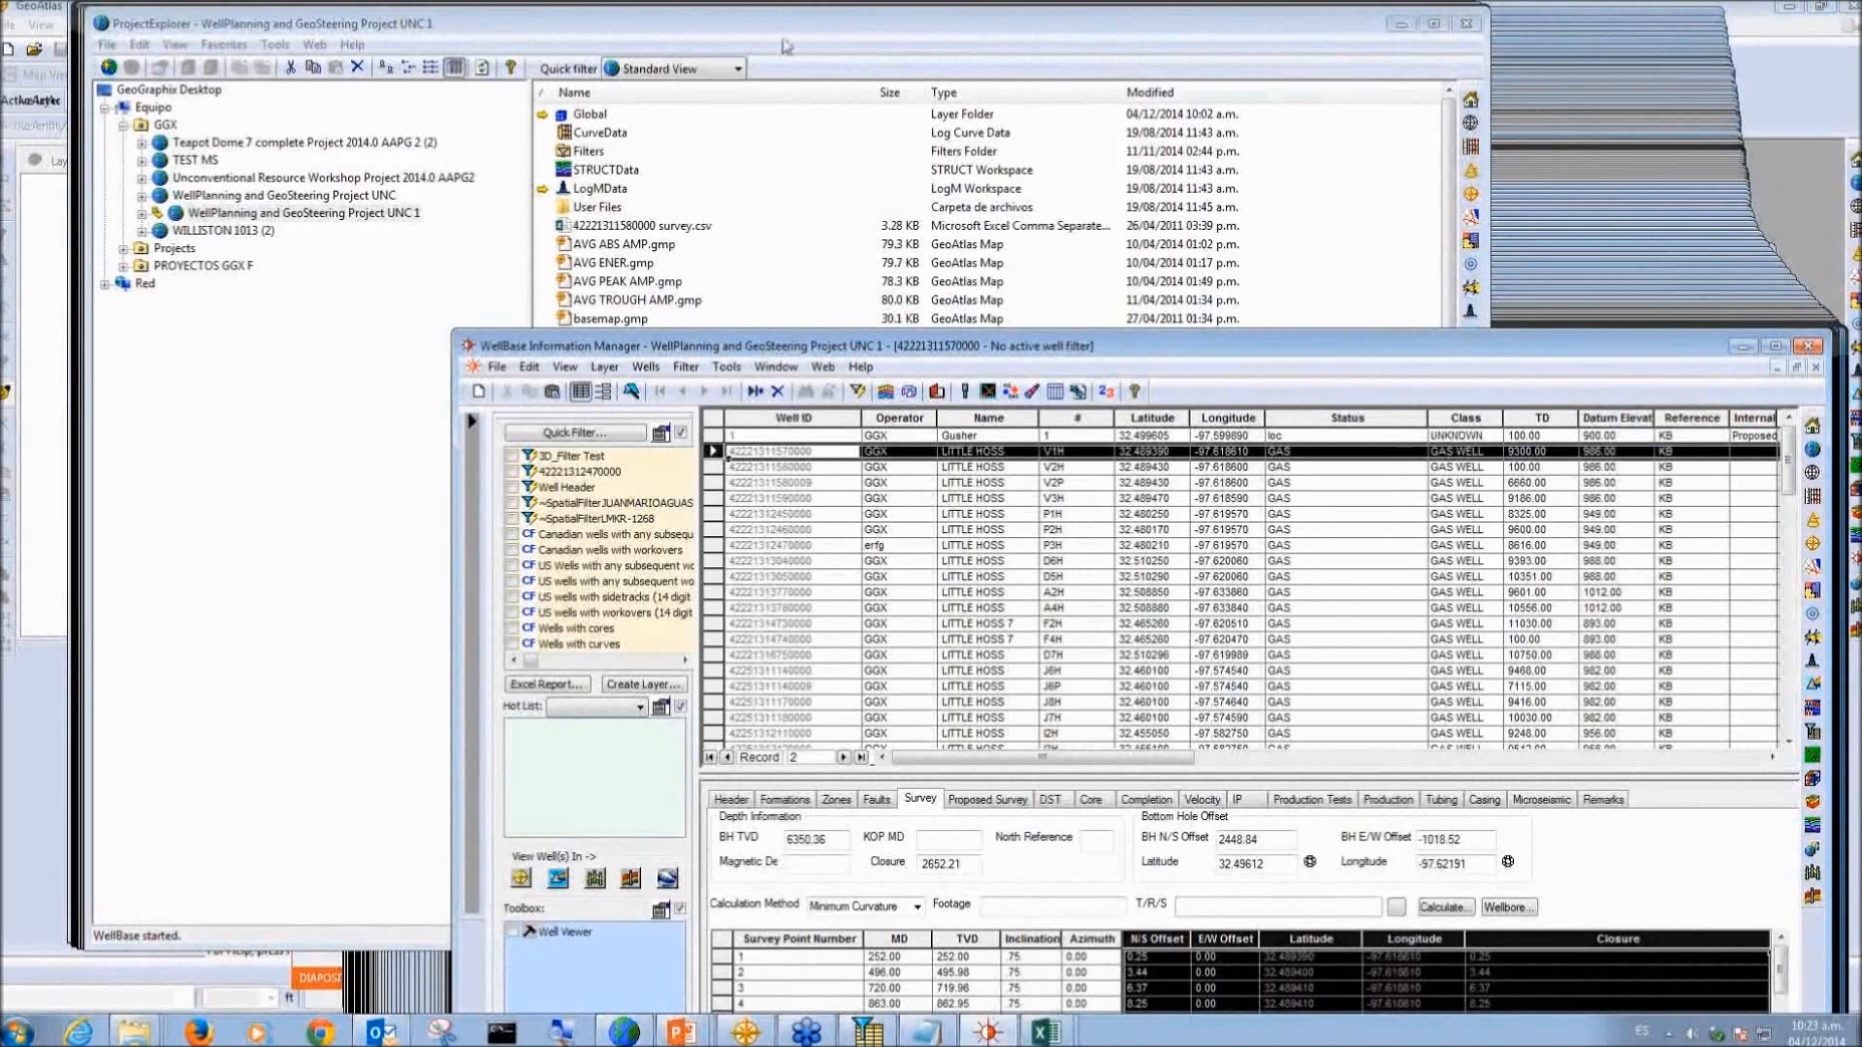
left_click_drag(786, 36, 786, 36)
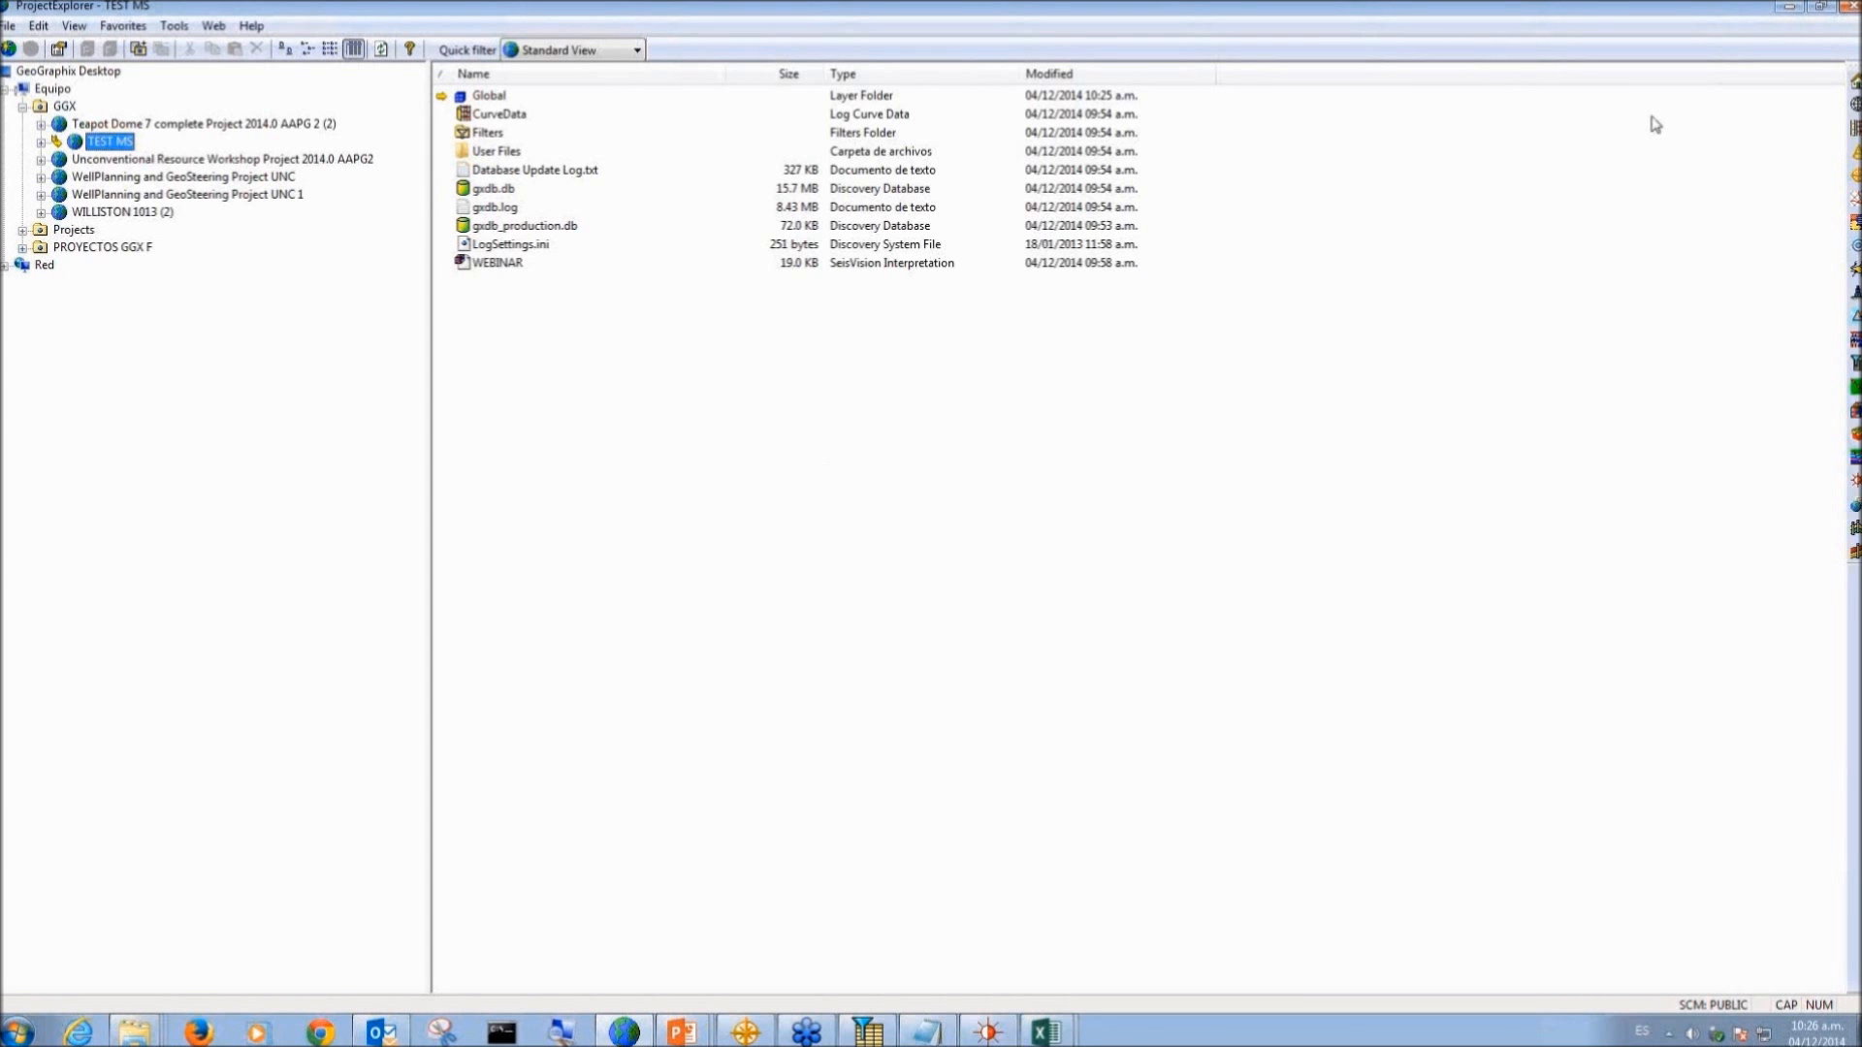
Step: Launch SeisVision for the TEST MS project and start the 2D SEG-Y Load Wizard
left_click(894, 641)
left_click(220, 590)
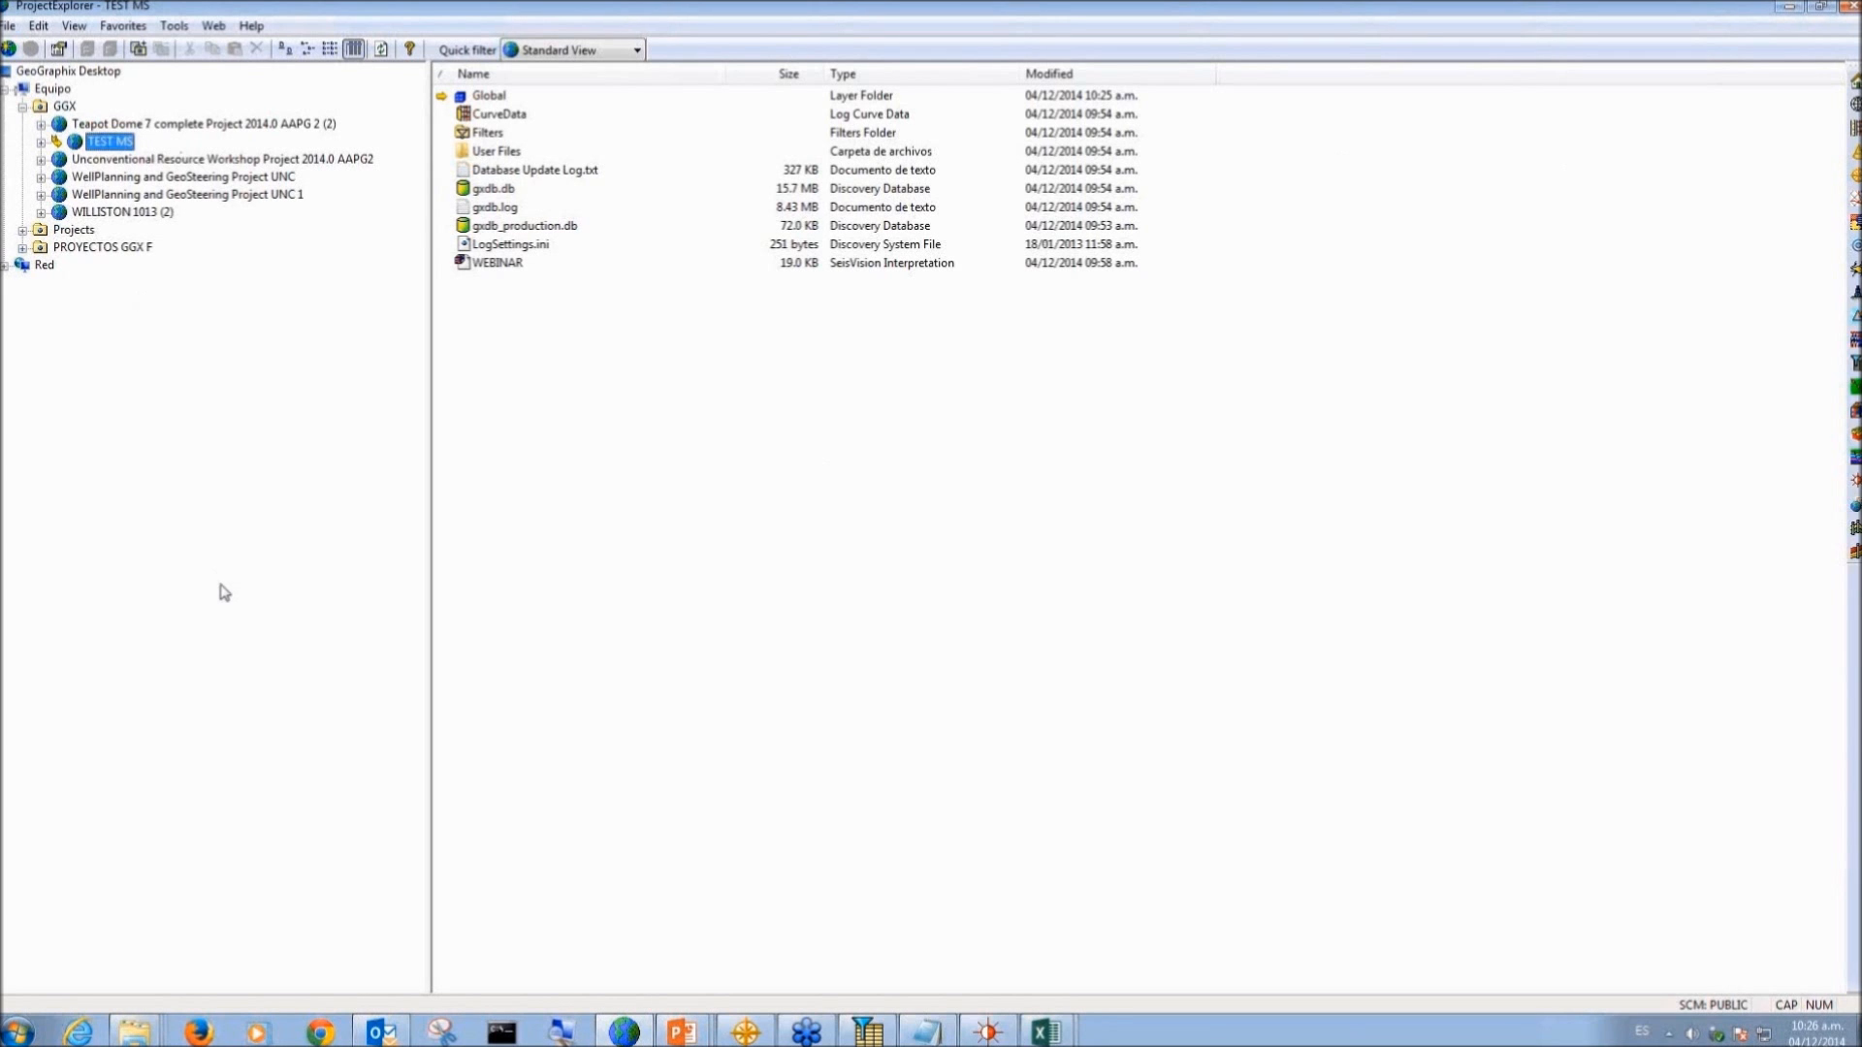
left_click(1046, 656)
left_click(1581, 39)
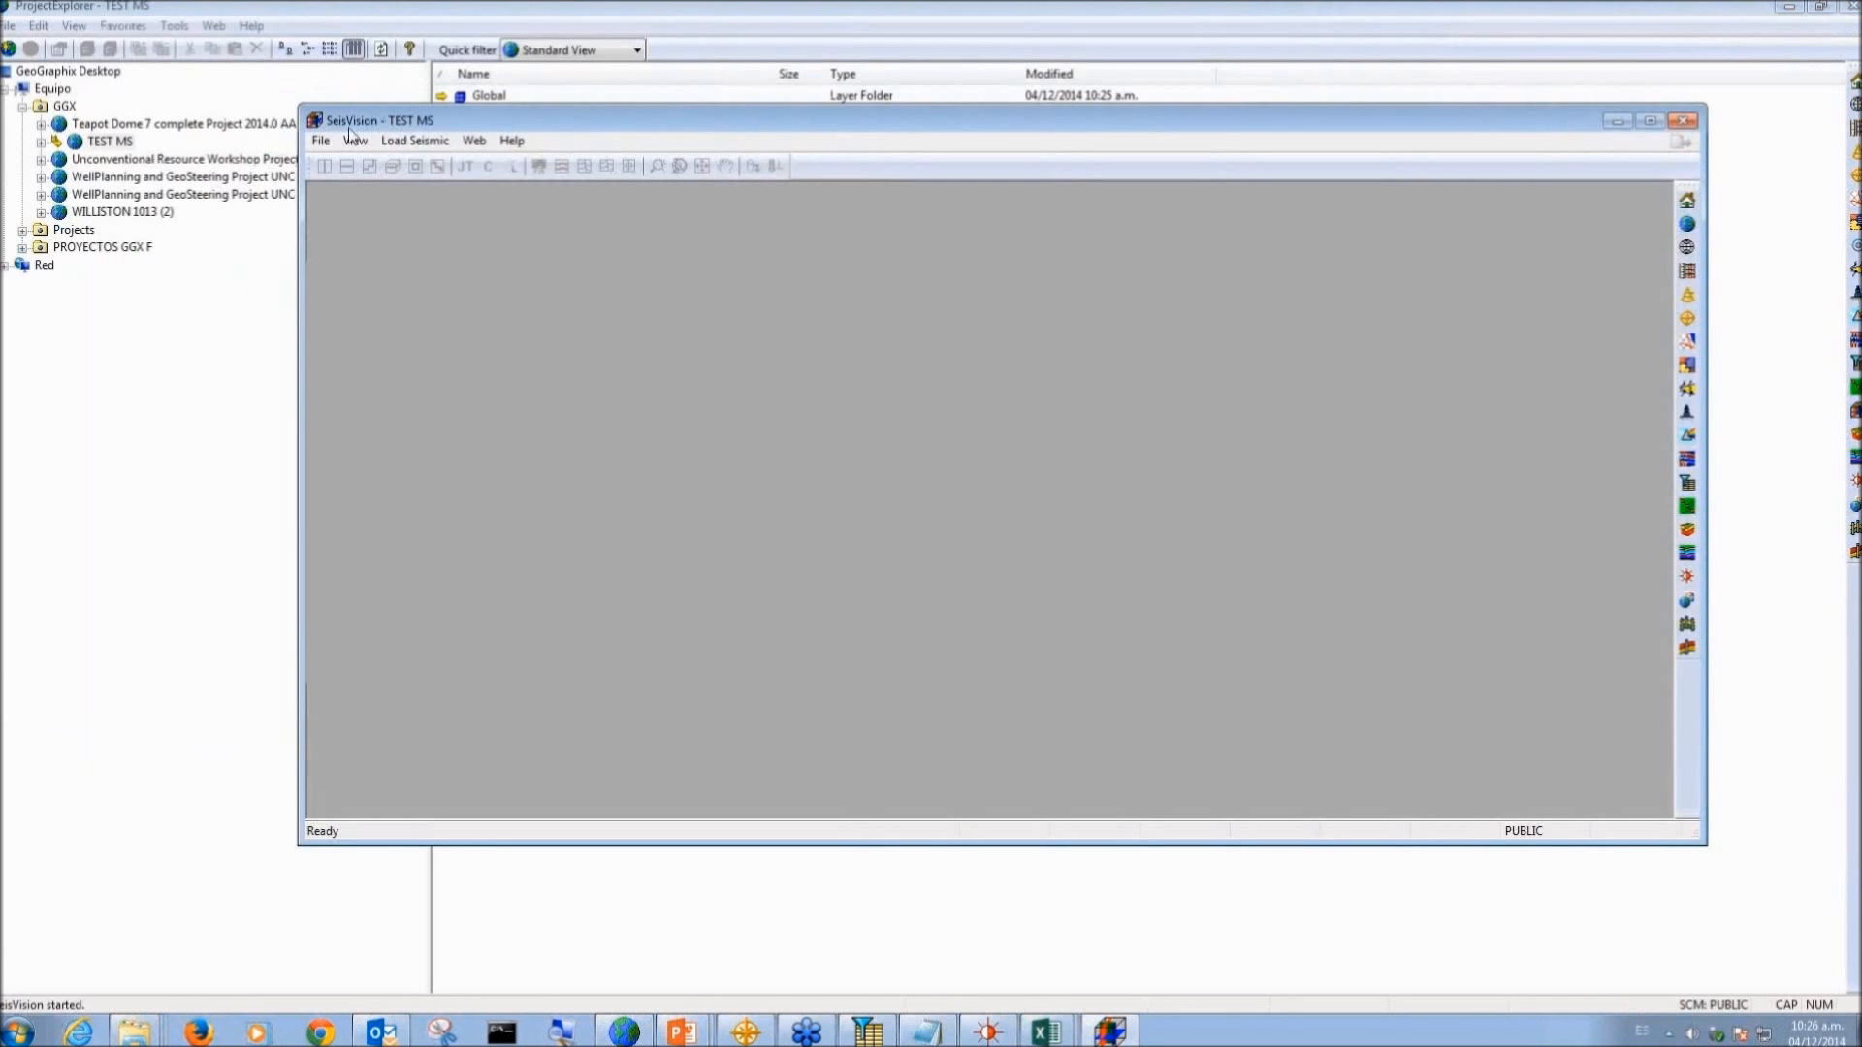
left_click(415, 141)
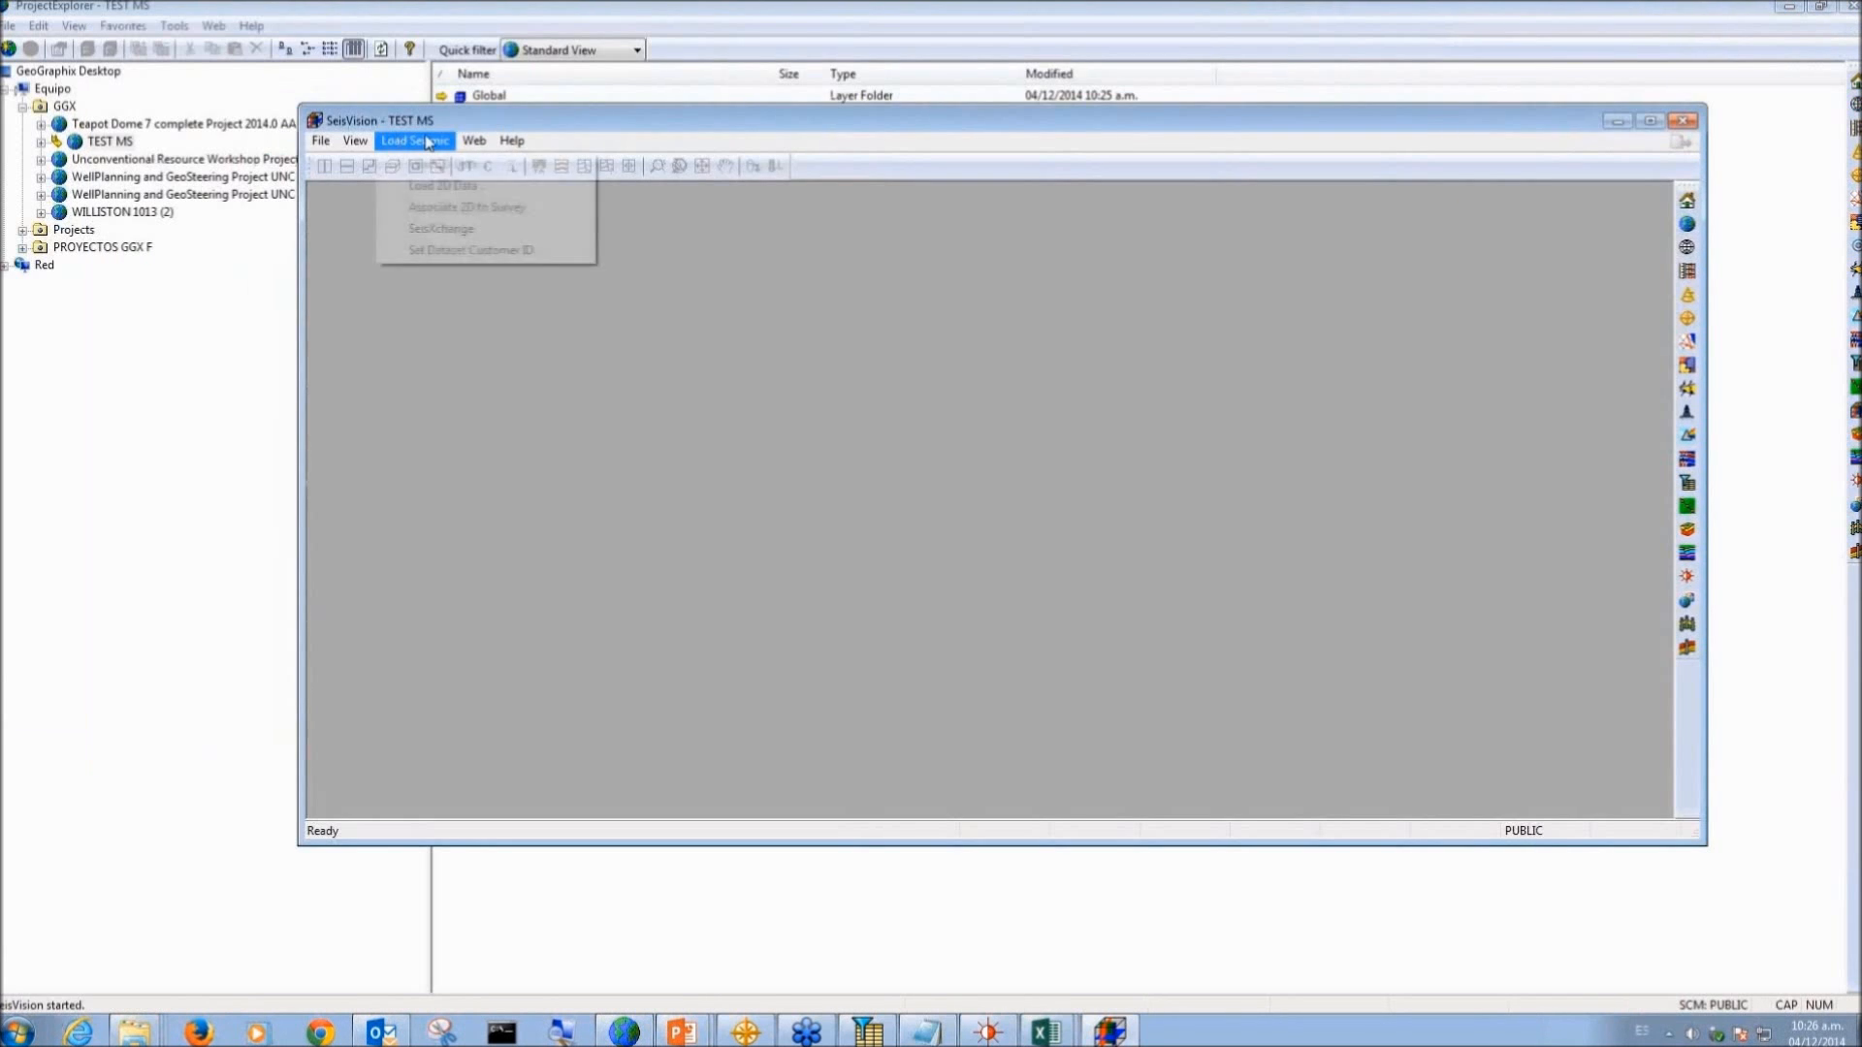
left_click(449, 186)
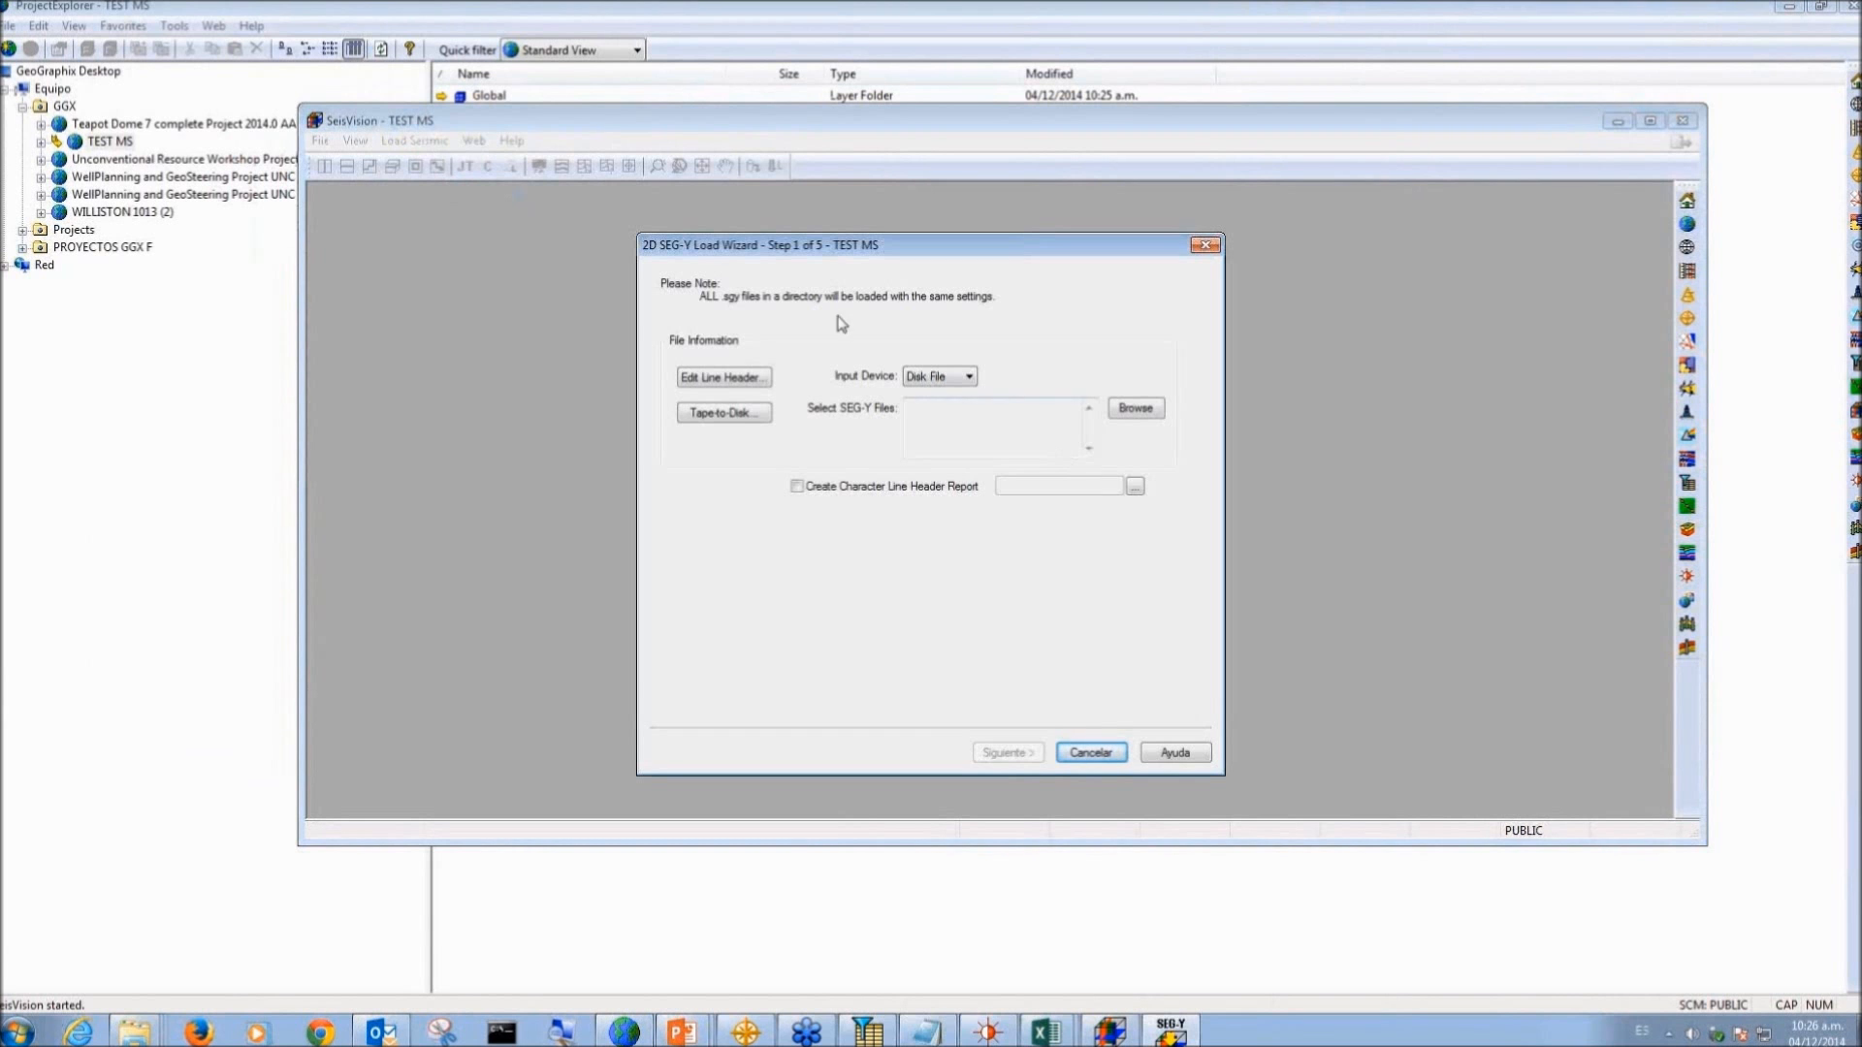
Step: Select linea 2D.sgy from the 2D folder as the SEG-Y input and accept its line header settings
left_click(1136, 414)
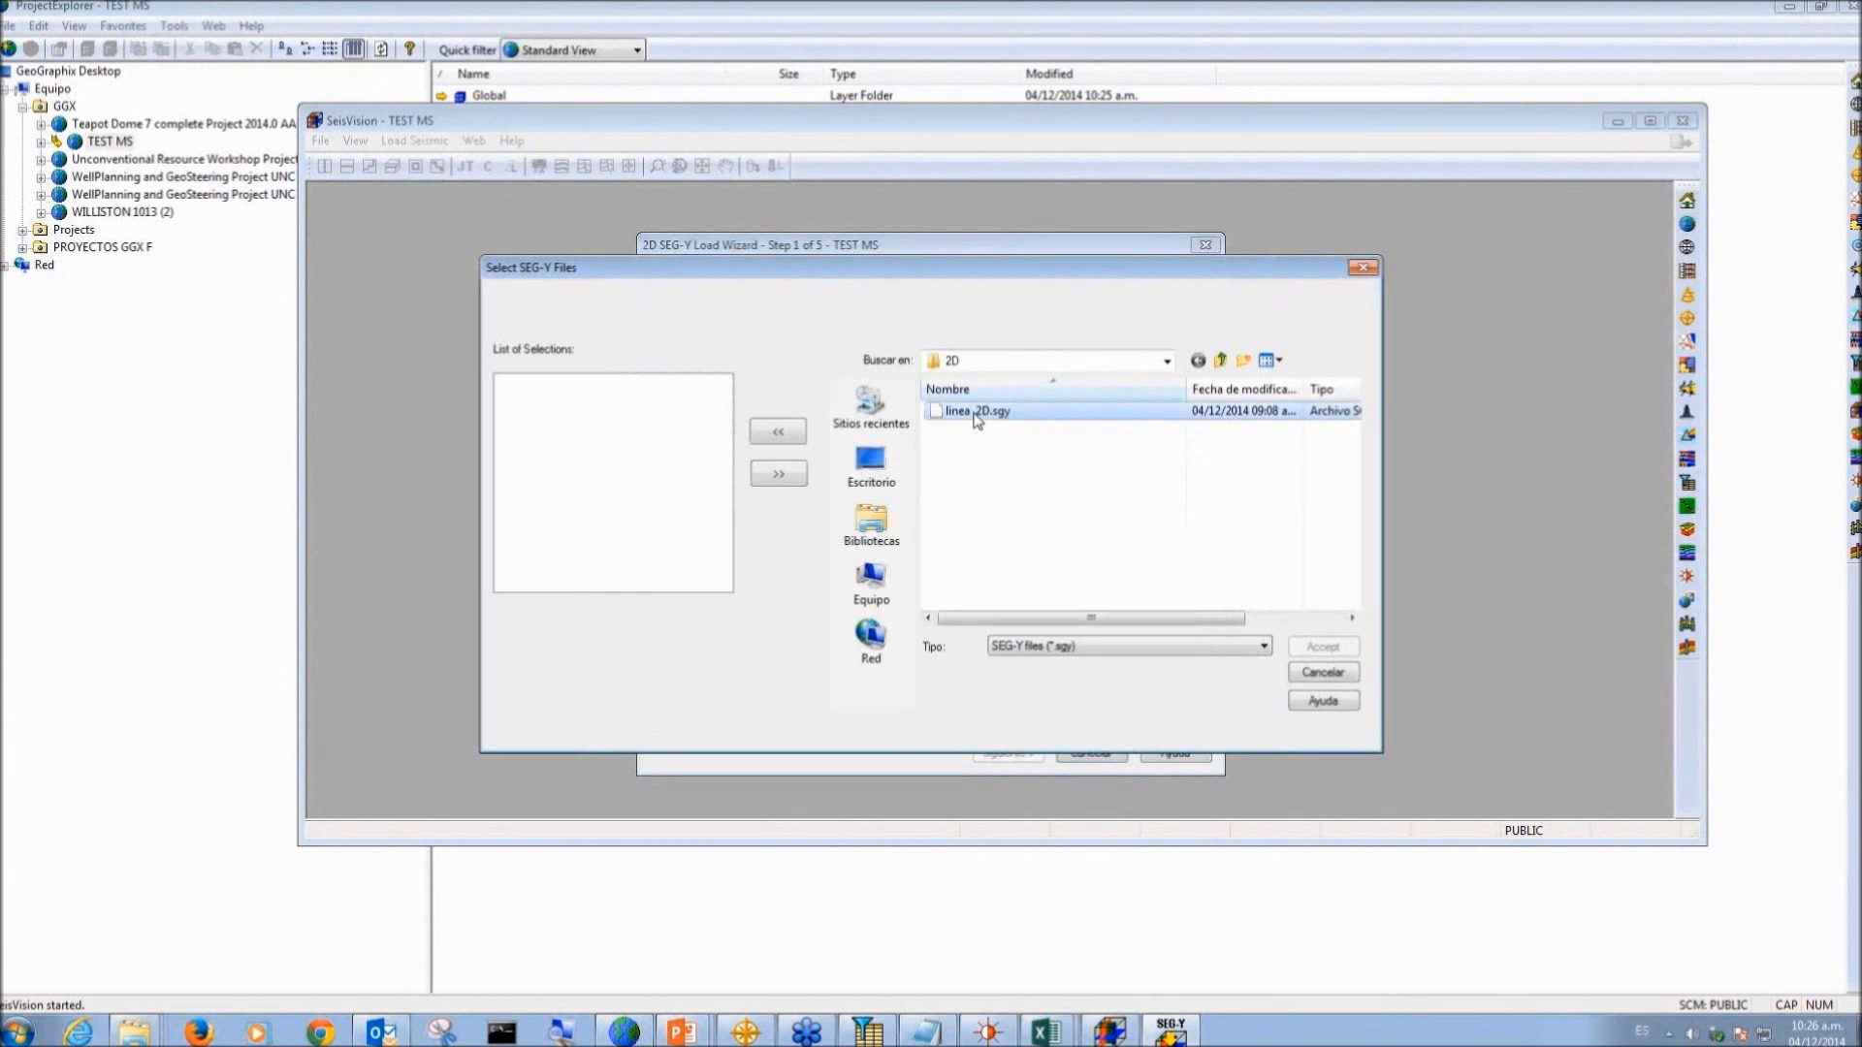
left_click(779, 436)
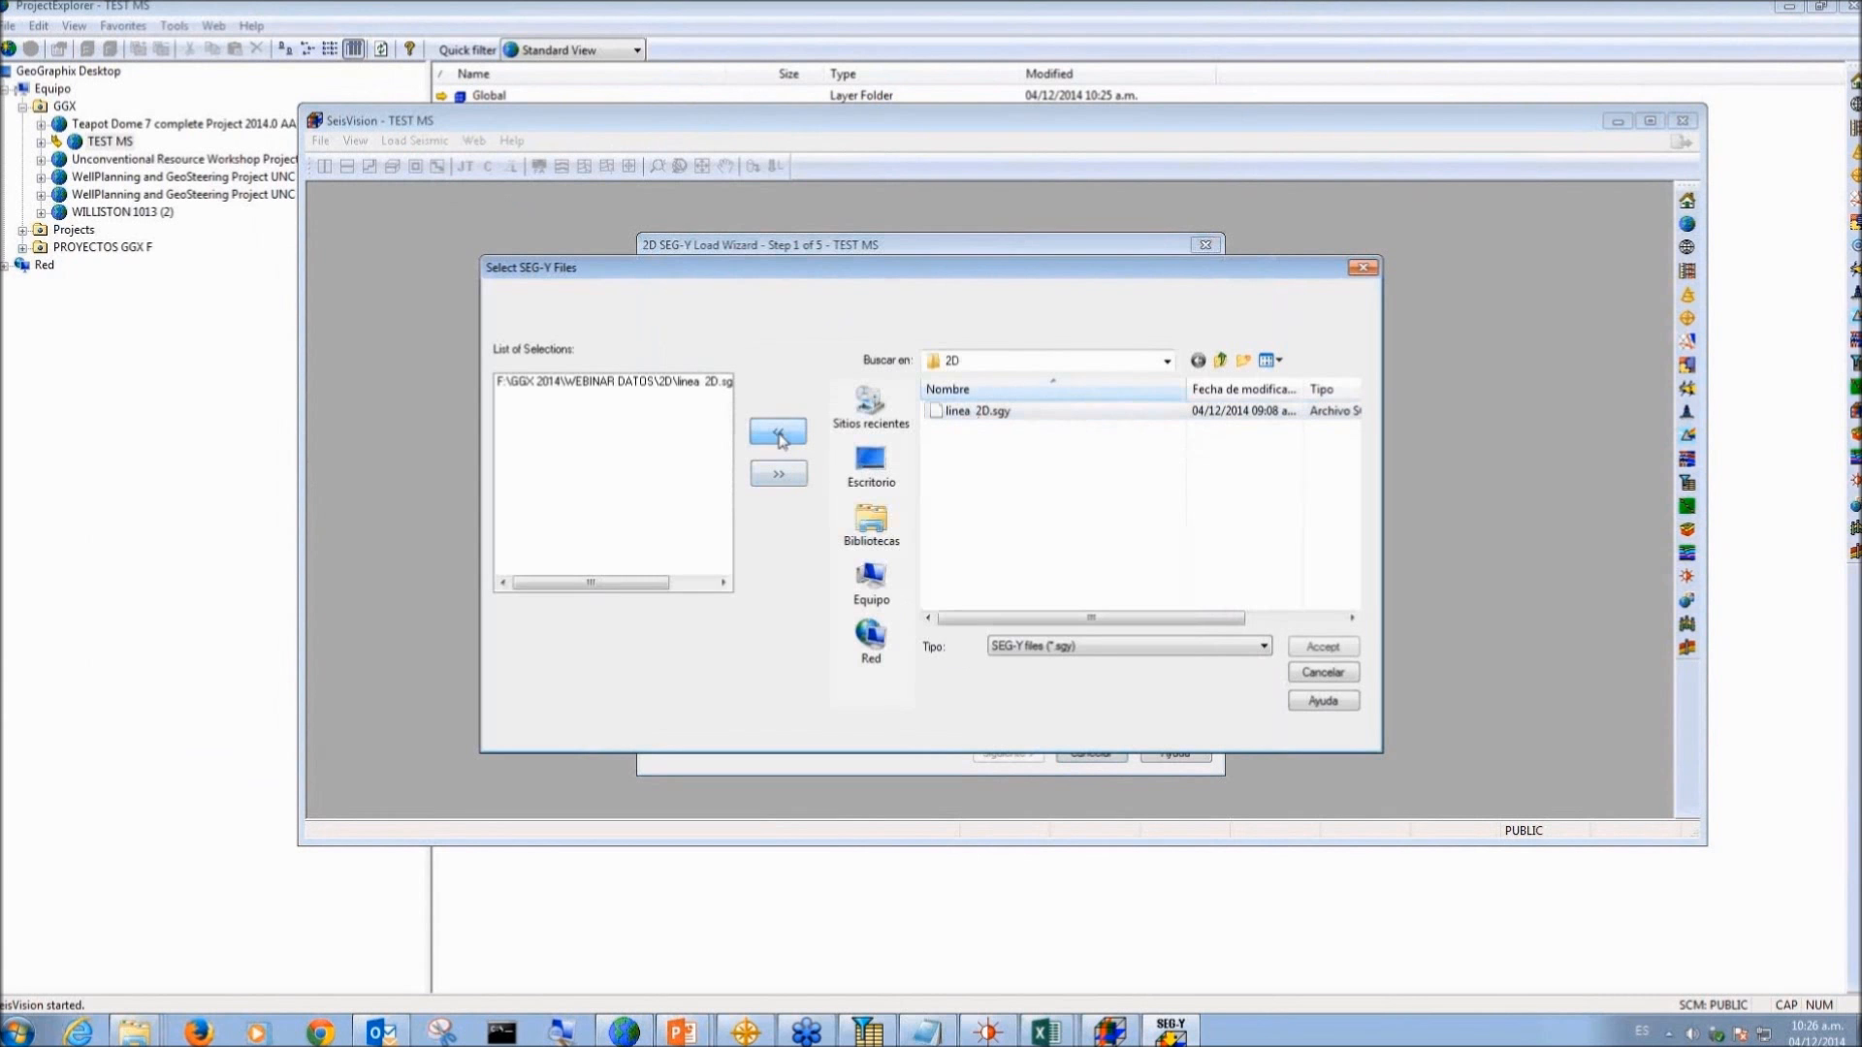
left_click(1338, 647)
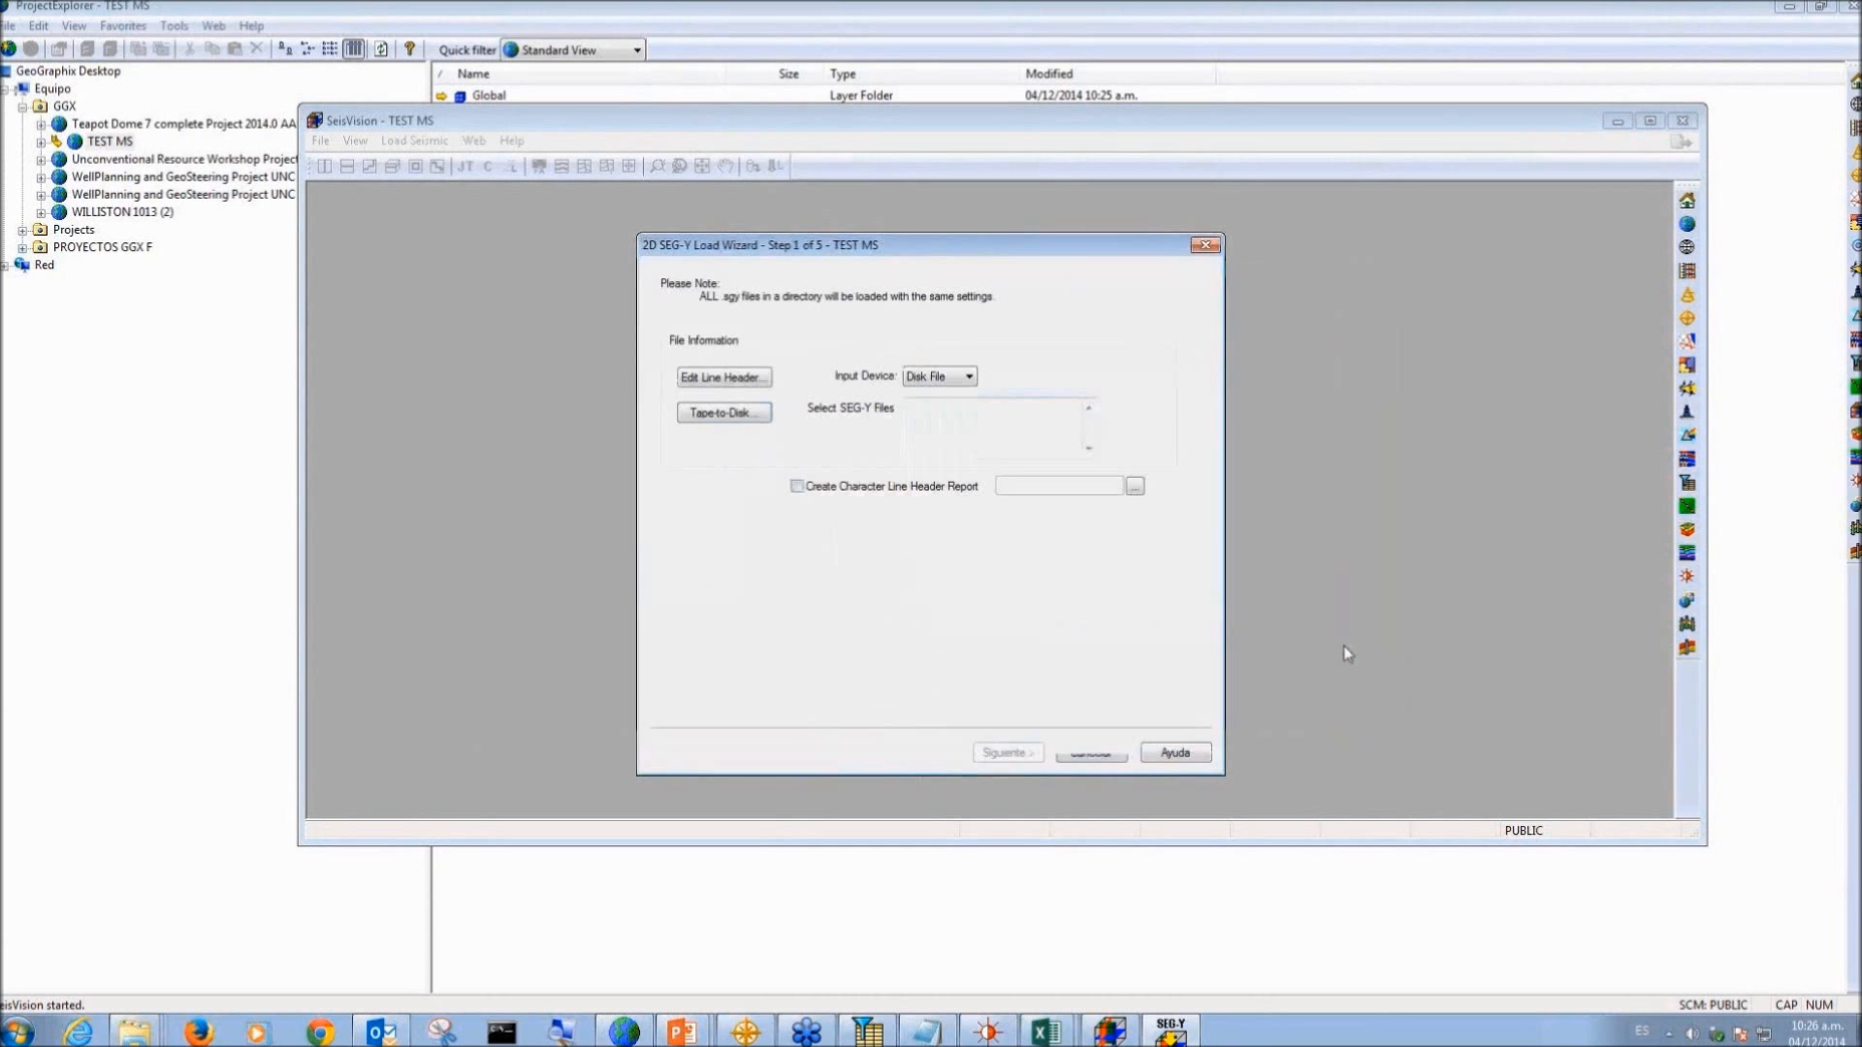
left_click(1006, 752)
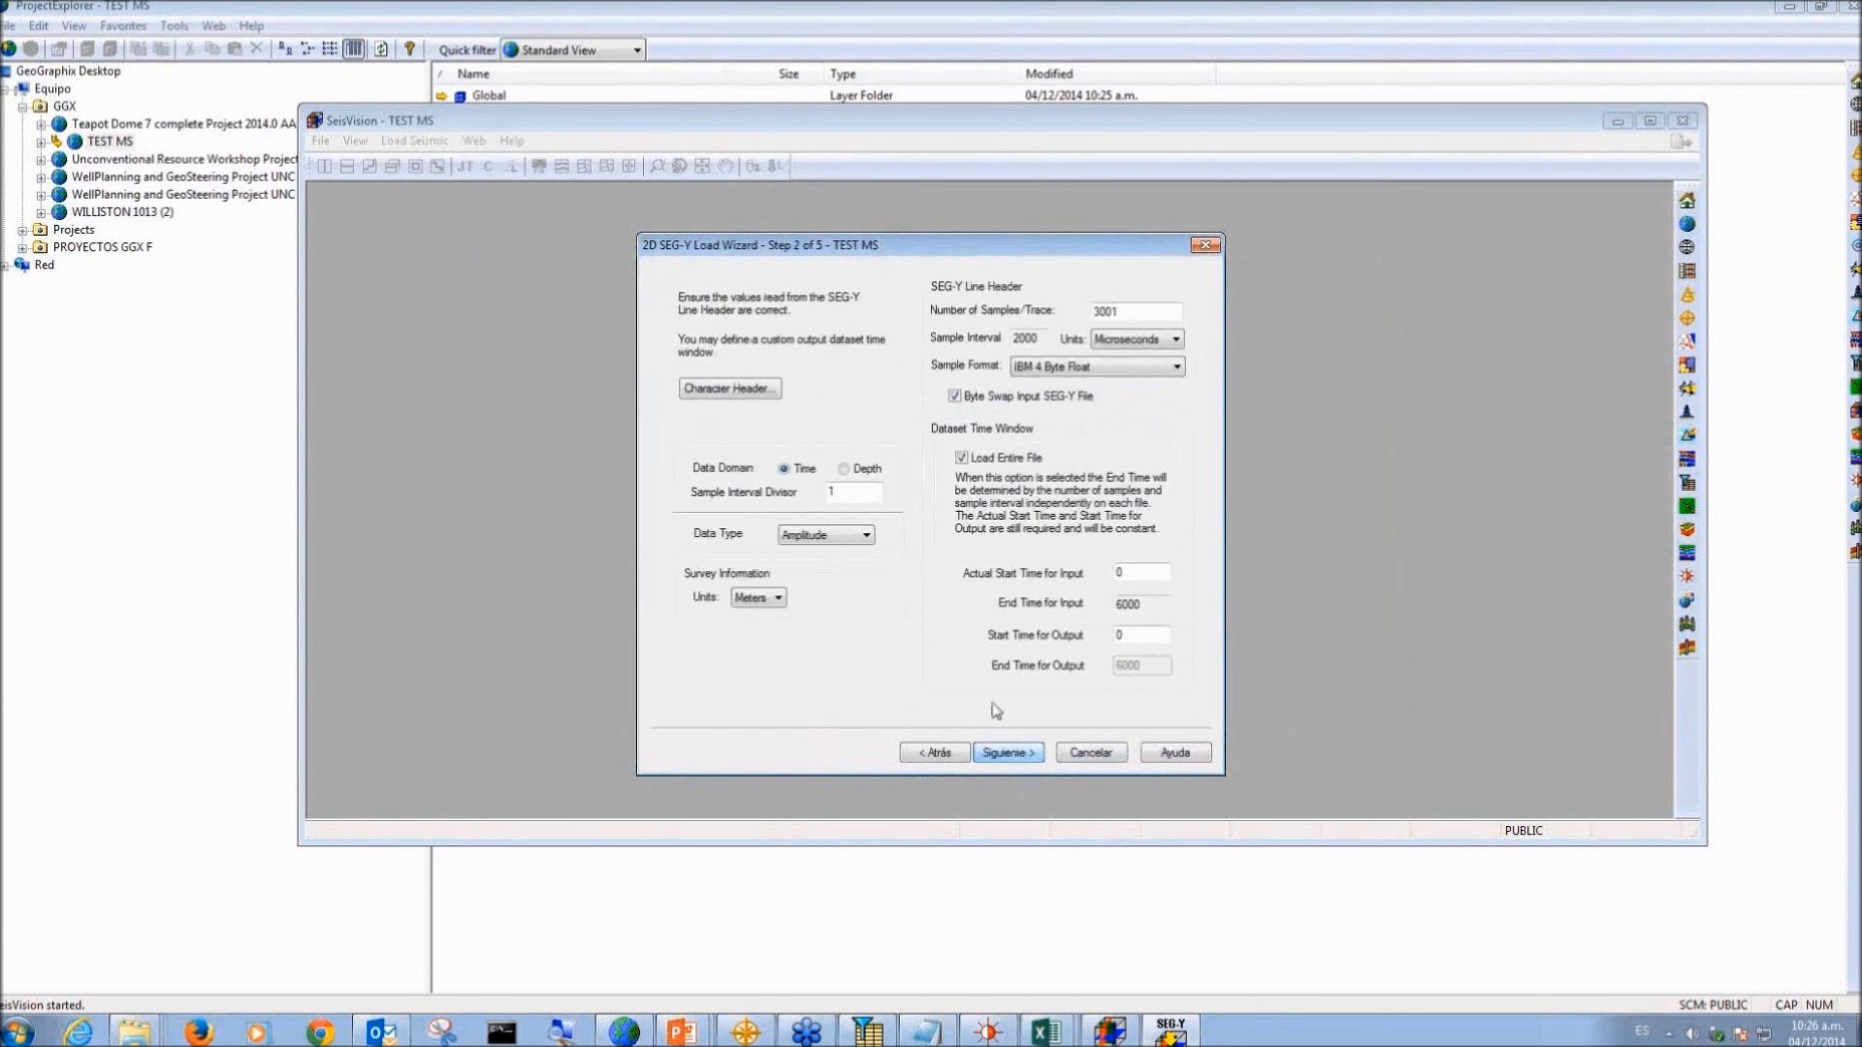
left_click(1006, 759)
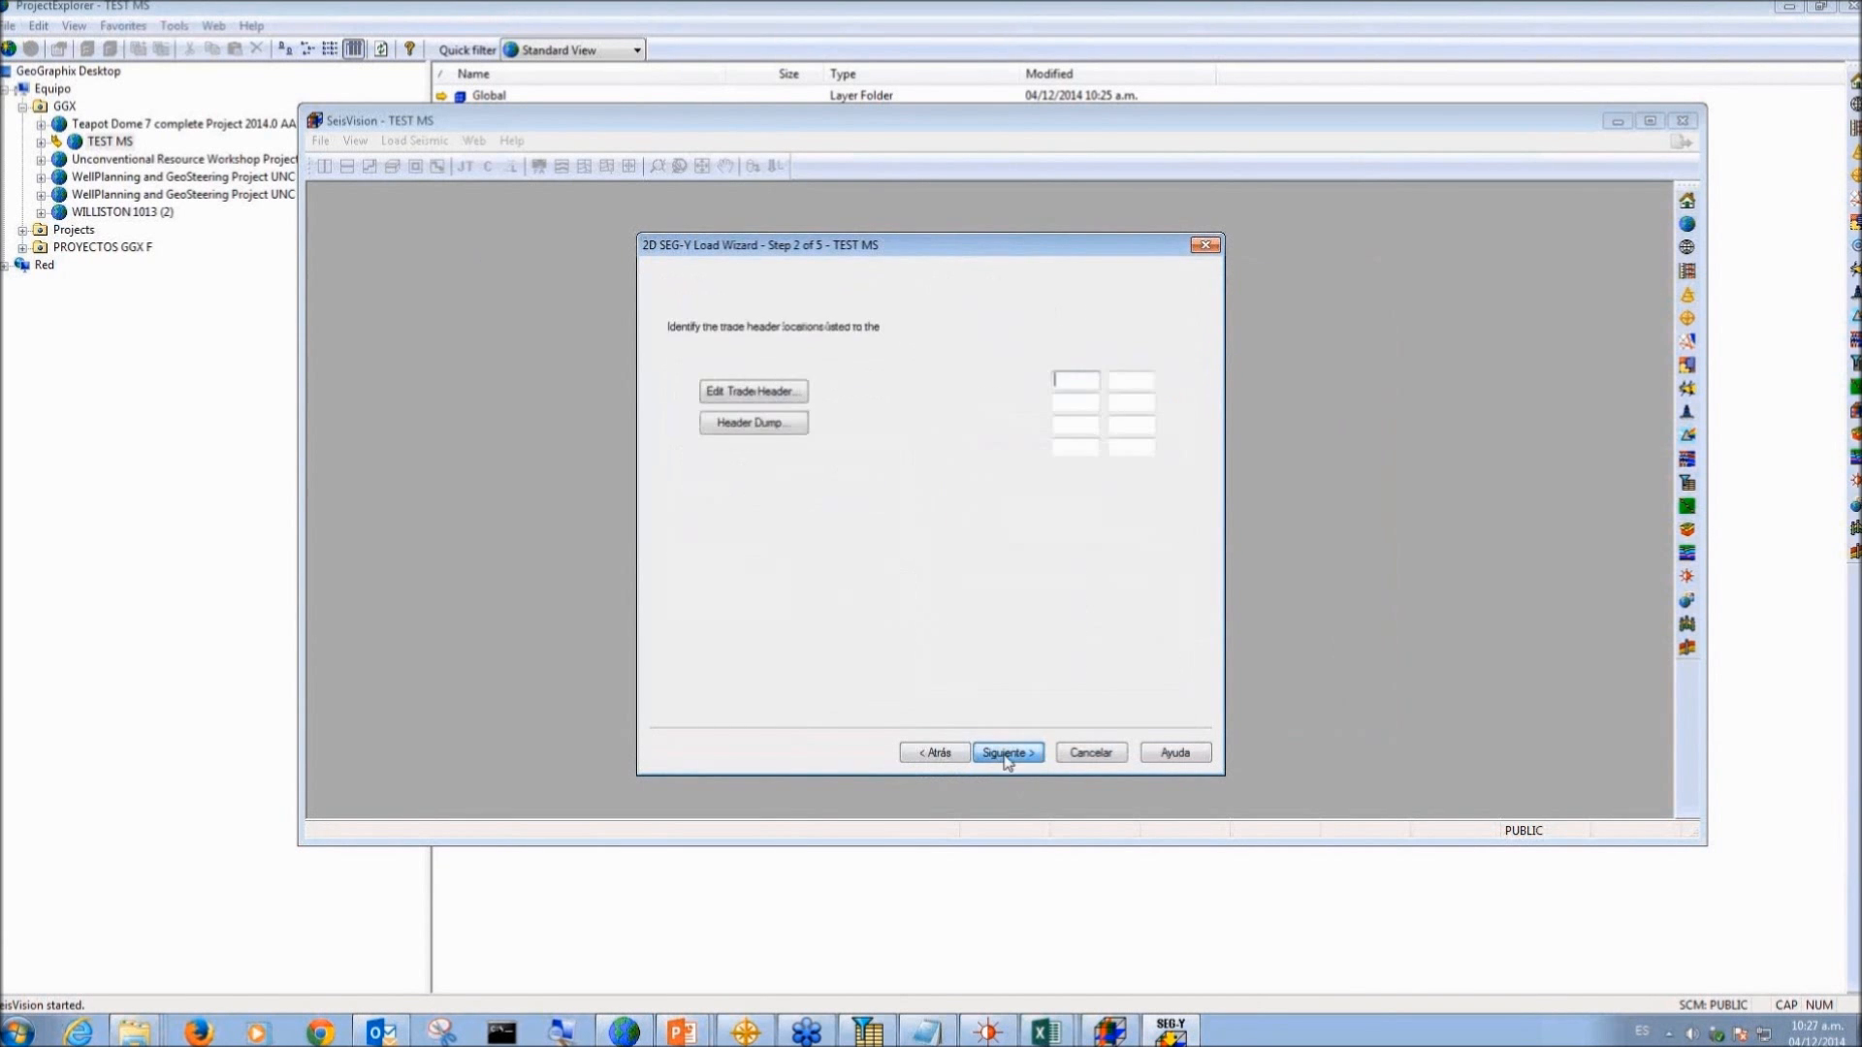
Step: Set the trace header start bytes to 25 for CMP and 5 for Shot #, with 4 bytes for all four fields
left_click(1078, 380)
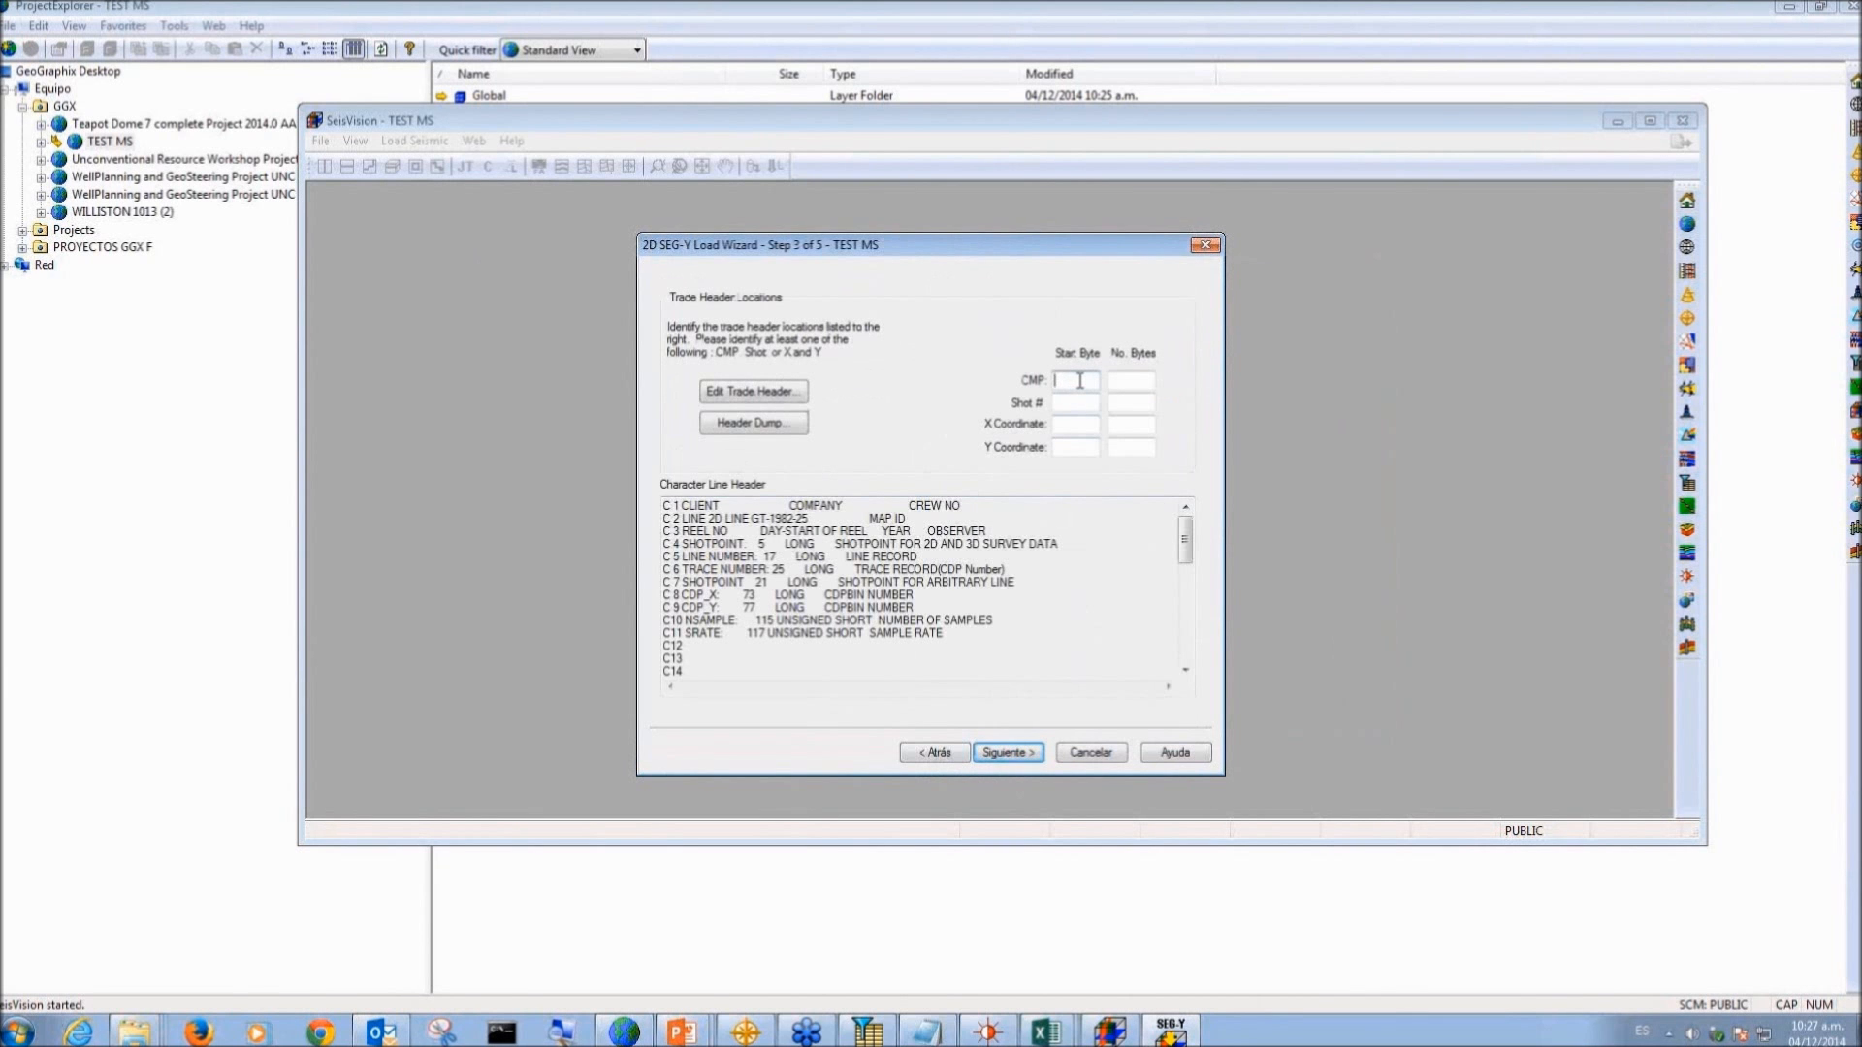
type("25")
left_click(1072, 401)
left_click(1136, 384)
type("4")
left_click(1137, 402)
type("4")
left_click(1128, 426)
type("4")
left_click(1130, 447)
type("4")
Step: Set the start byte to 73 for the X coordinate and 77 for the Y coordinate, and accept the trace header locations
left_click_drag(696, 596, 869, 597)
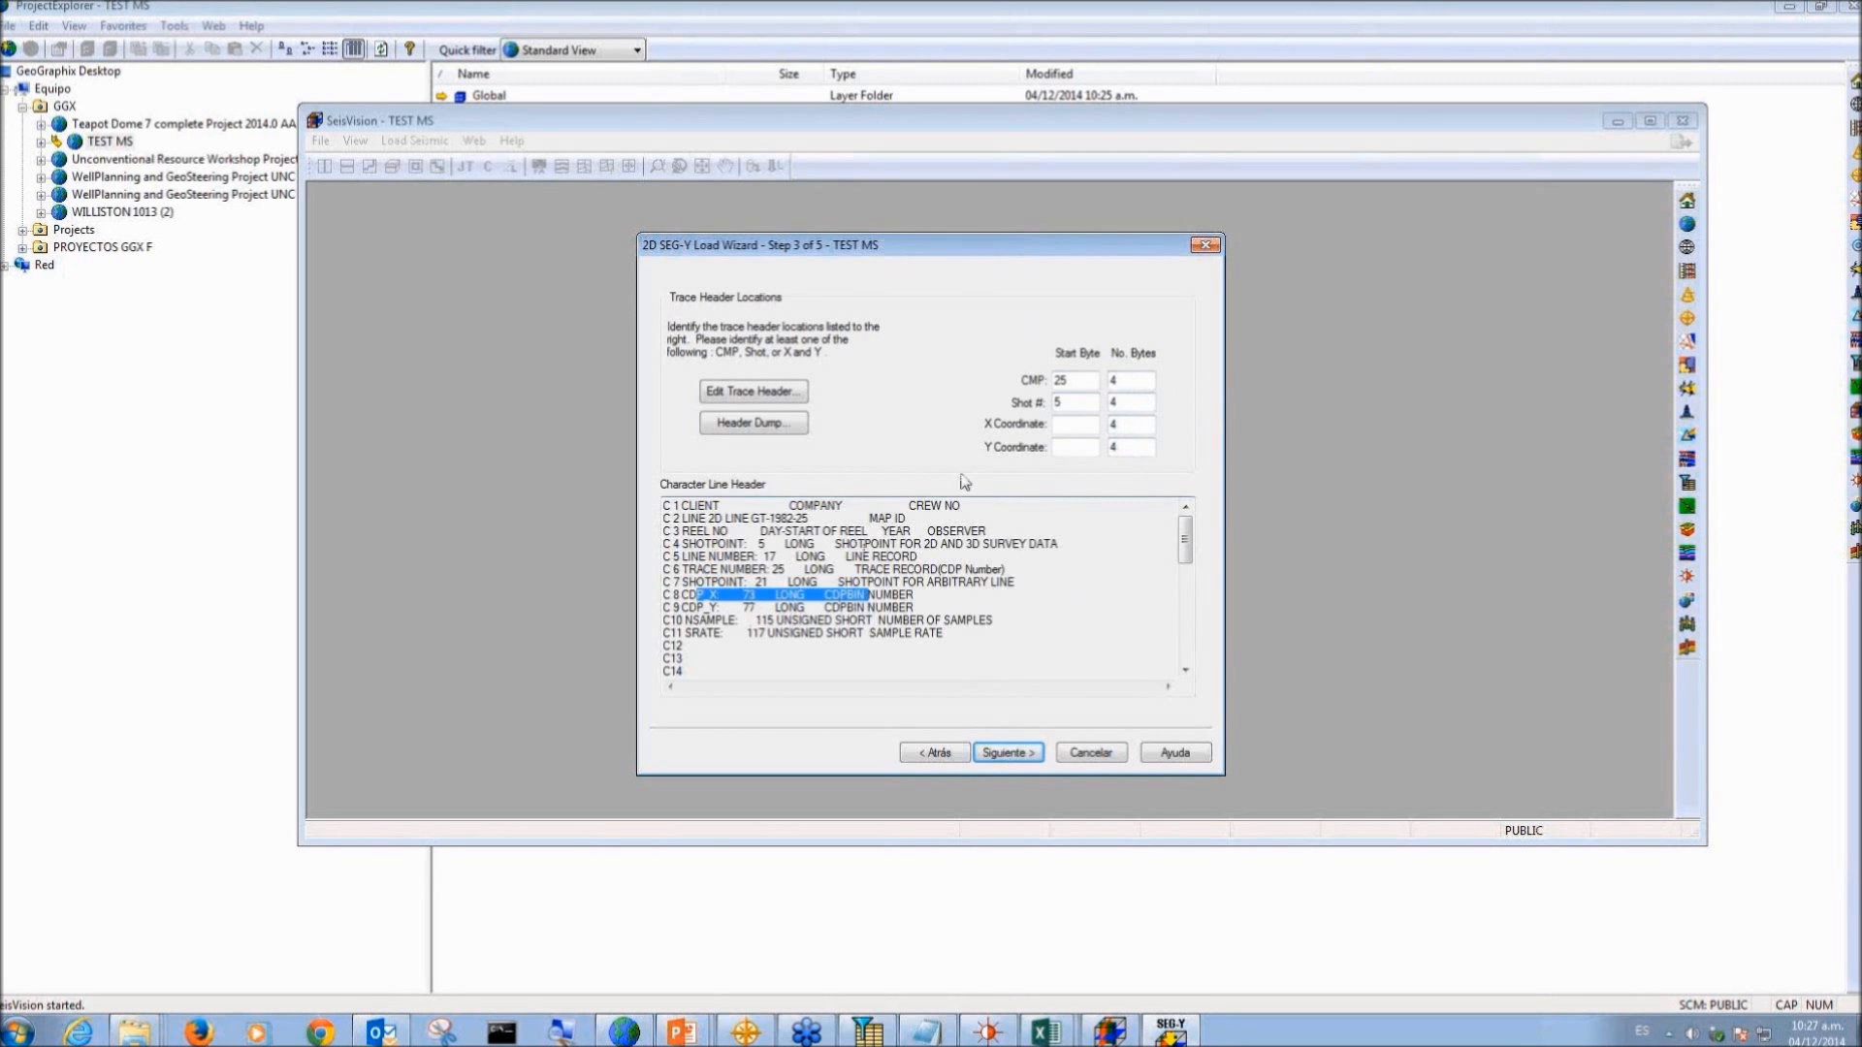
left_click(1070, 423)
type("73")
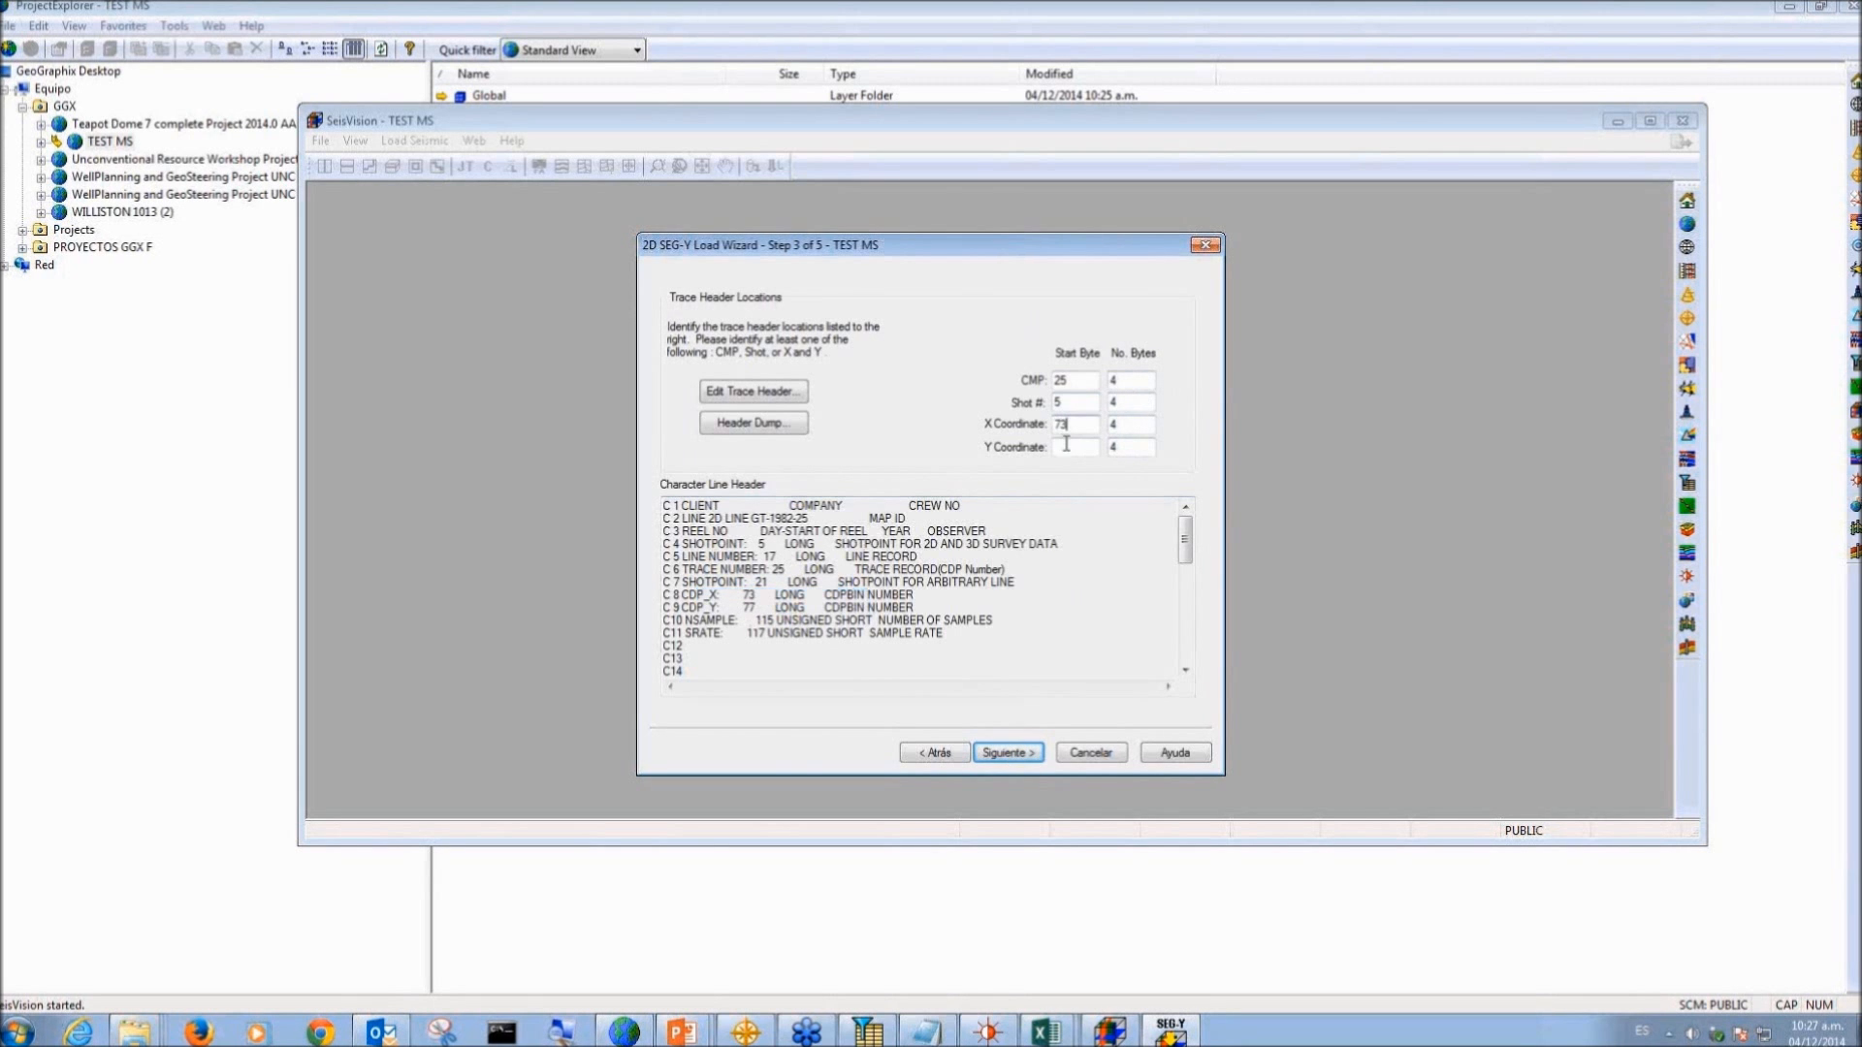
left_click(1067, 444)
left_click_drag(688, 618, 739, 618)
left_click(1065, 444)
type("77")
left_click(1008, 754)
Step: Create the line name and version table with line linea 2D and version Original, and accept the title information
left_click(697, 353)
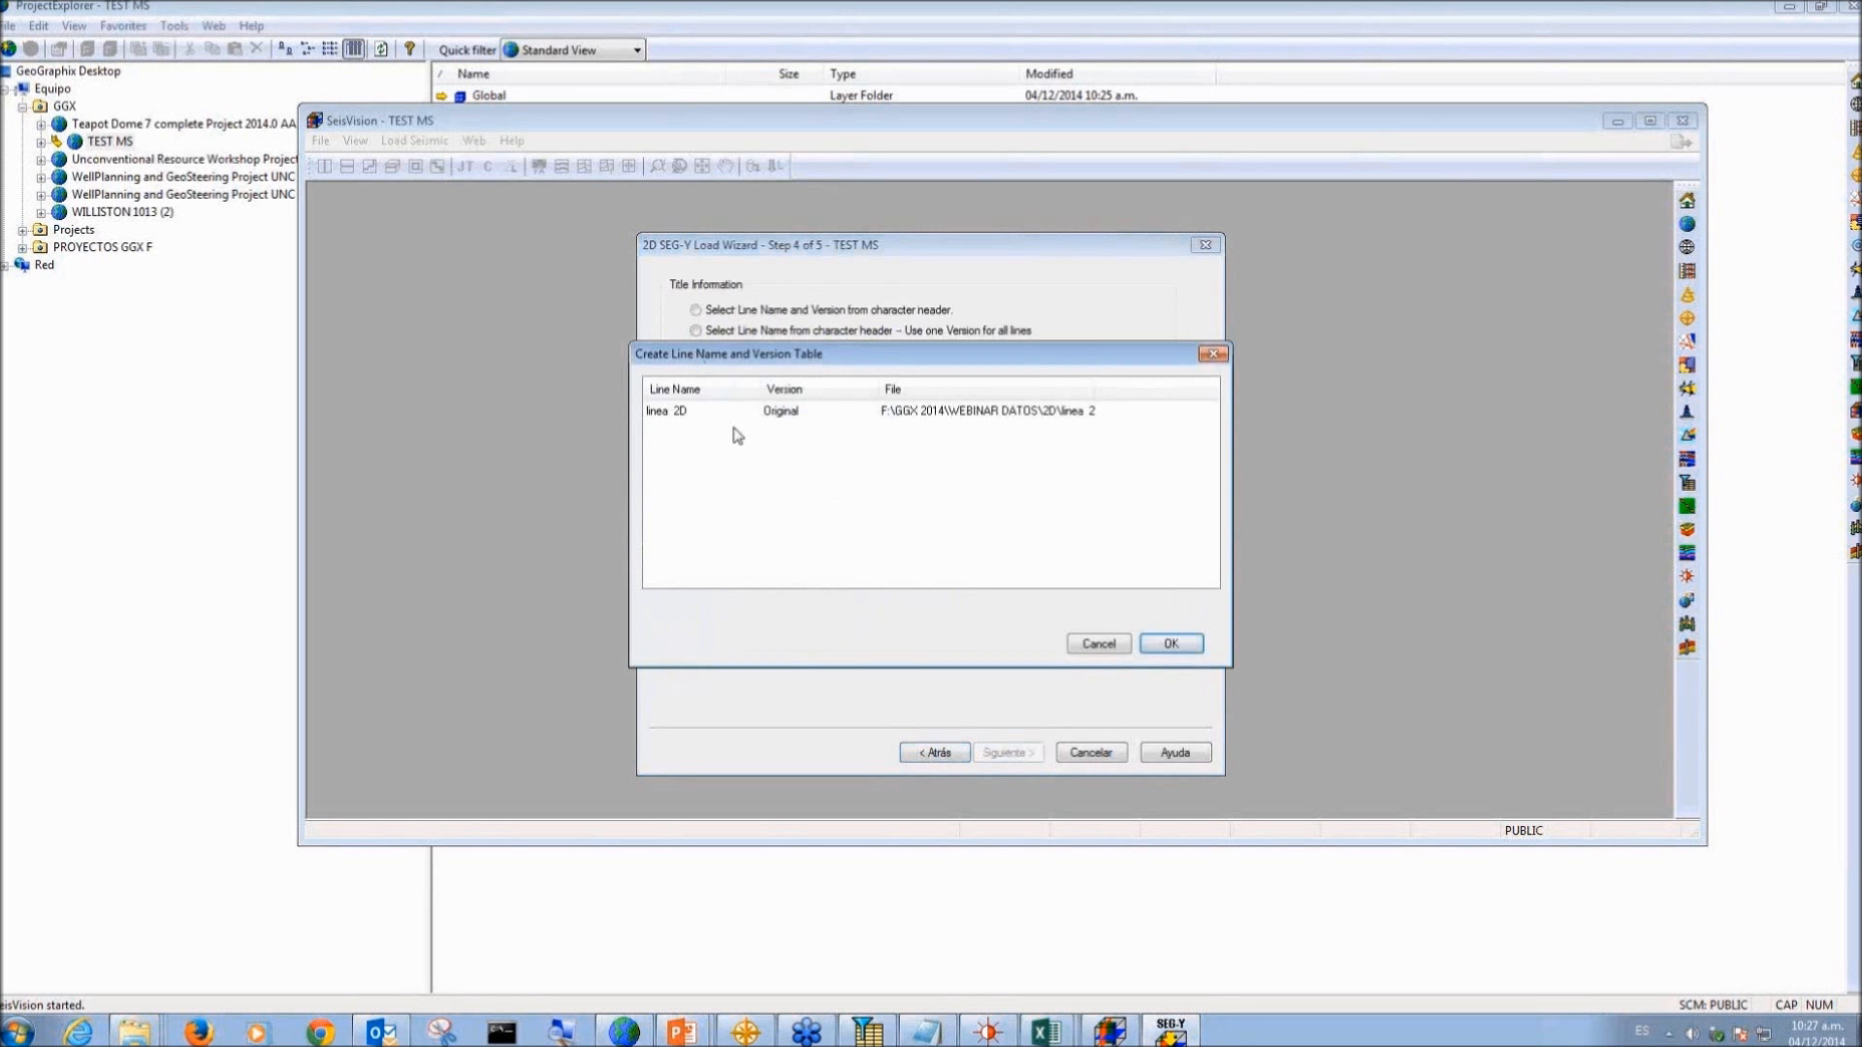
left_click(667, 412)
left_click(1172, 645)
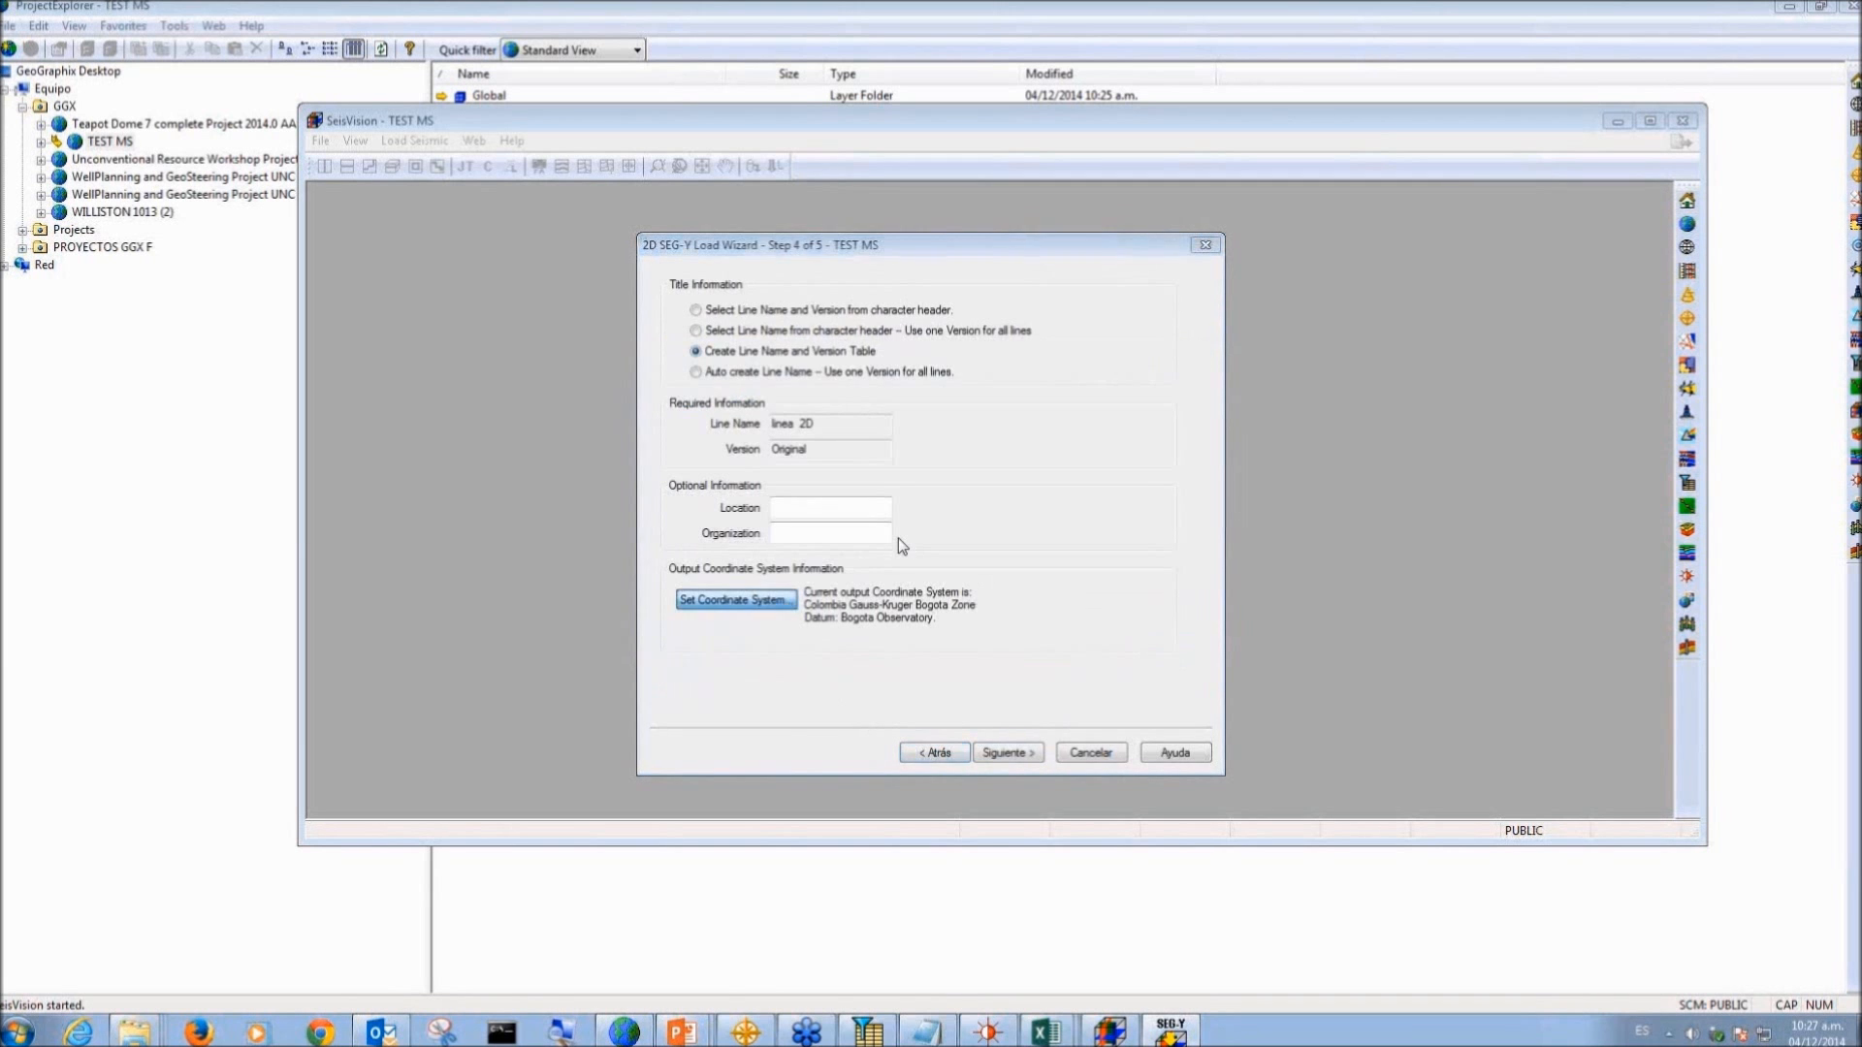
left_click(939, 755)
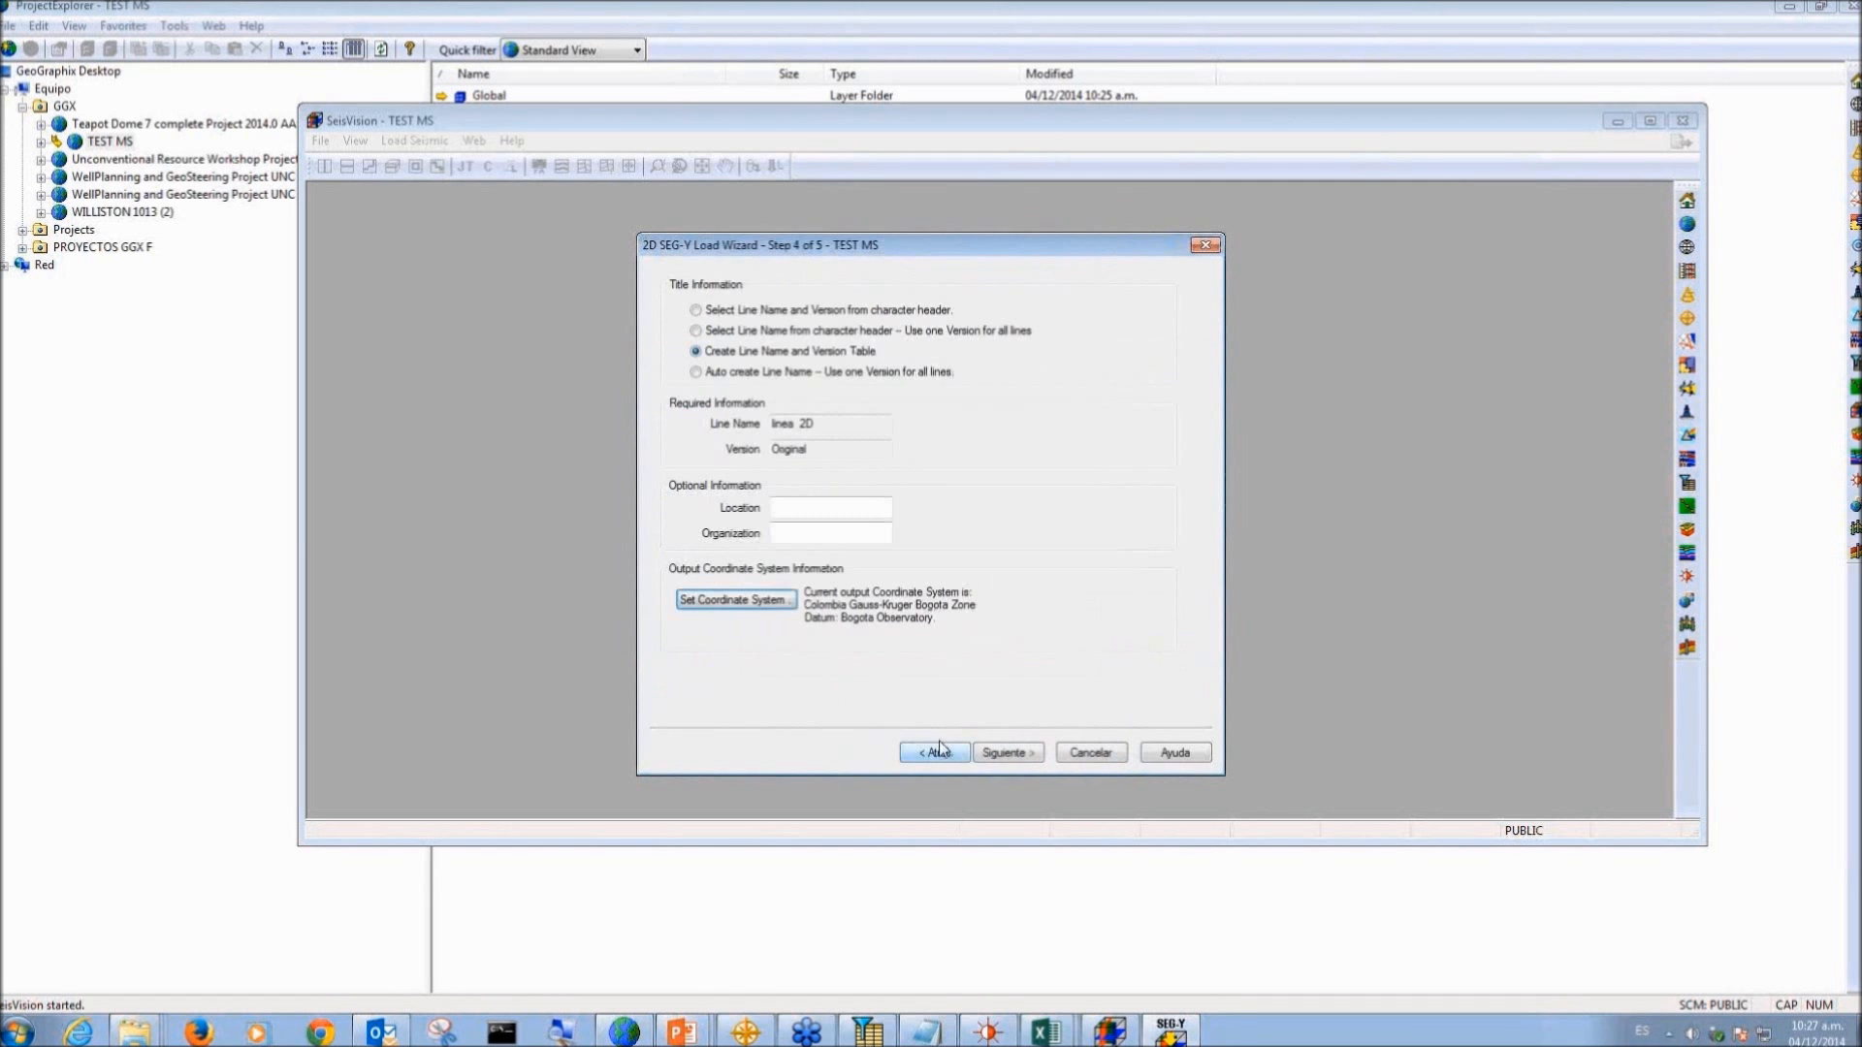
left_click(1004, 753)
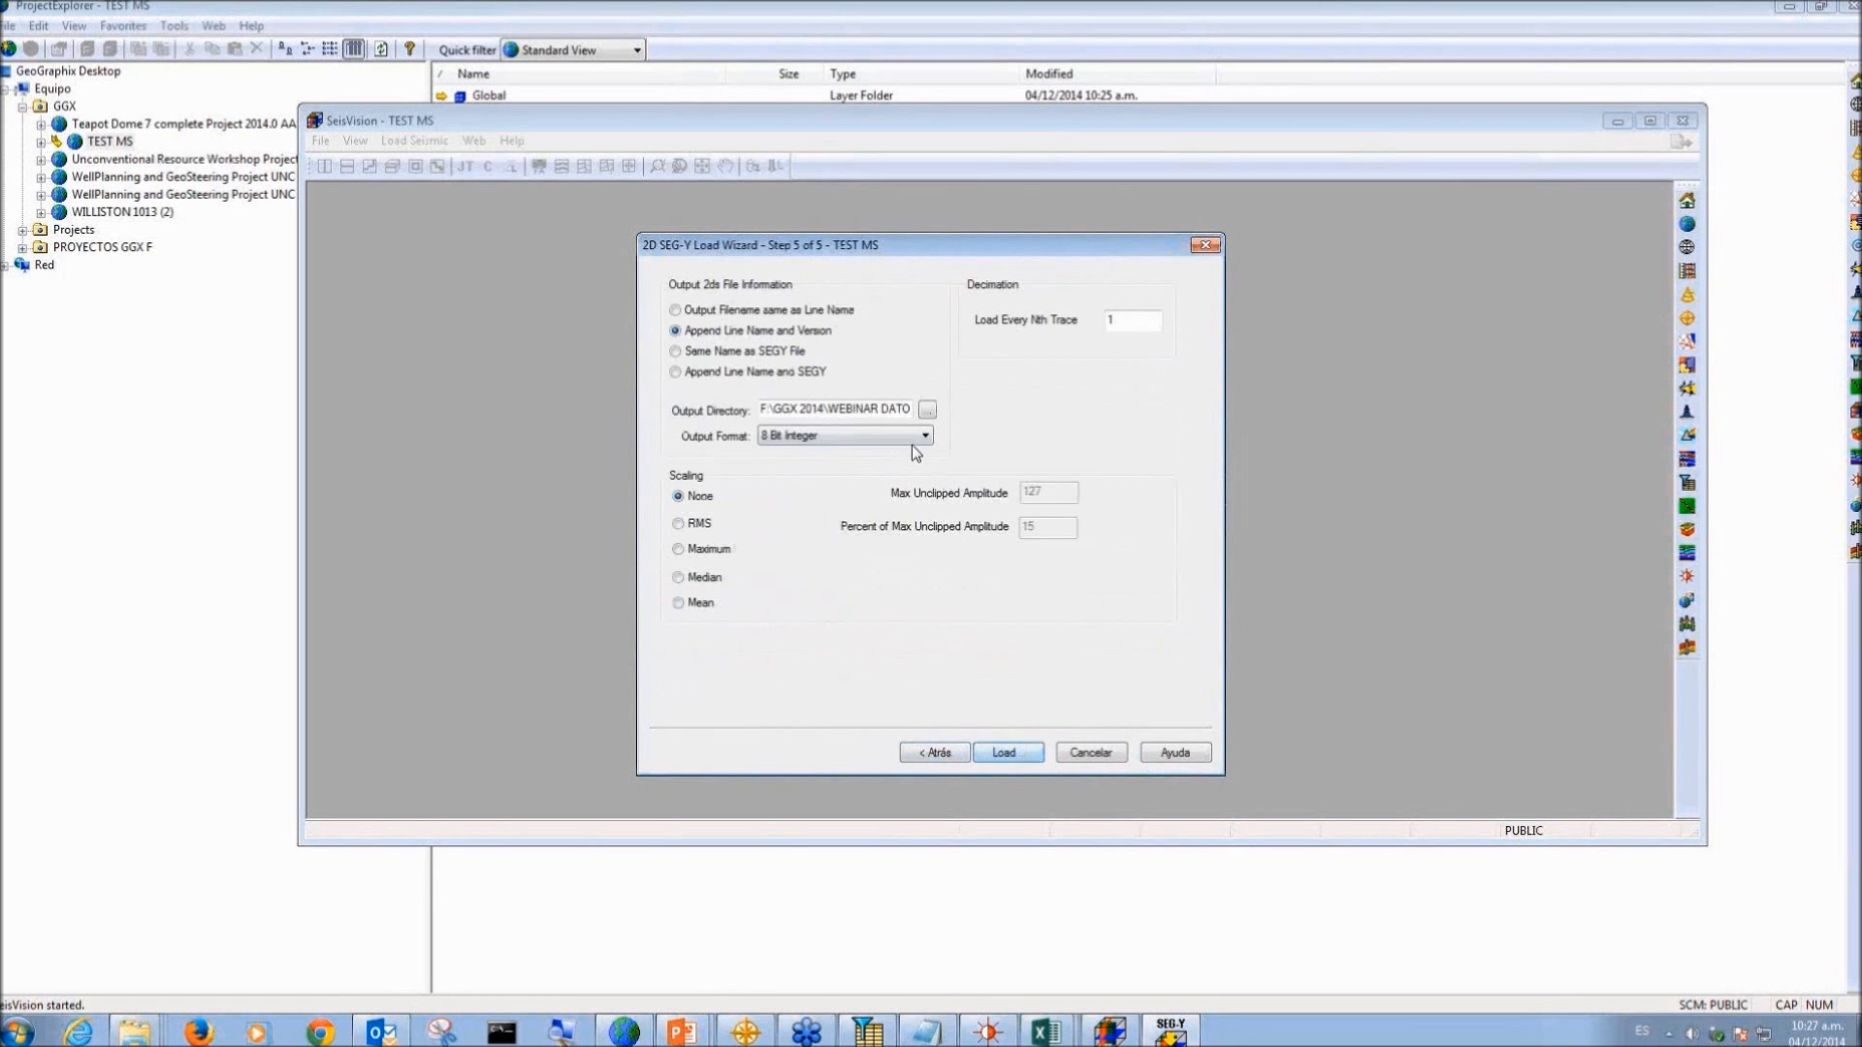
Step: Load the 2D line with the same output name as the SEGY file in 32-Bit Float format, and finish the wizard
left_click(676, 352)
left_click(924, 436)
left_click(878, 482)
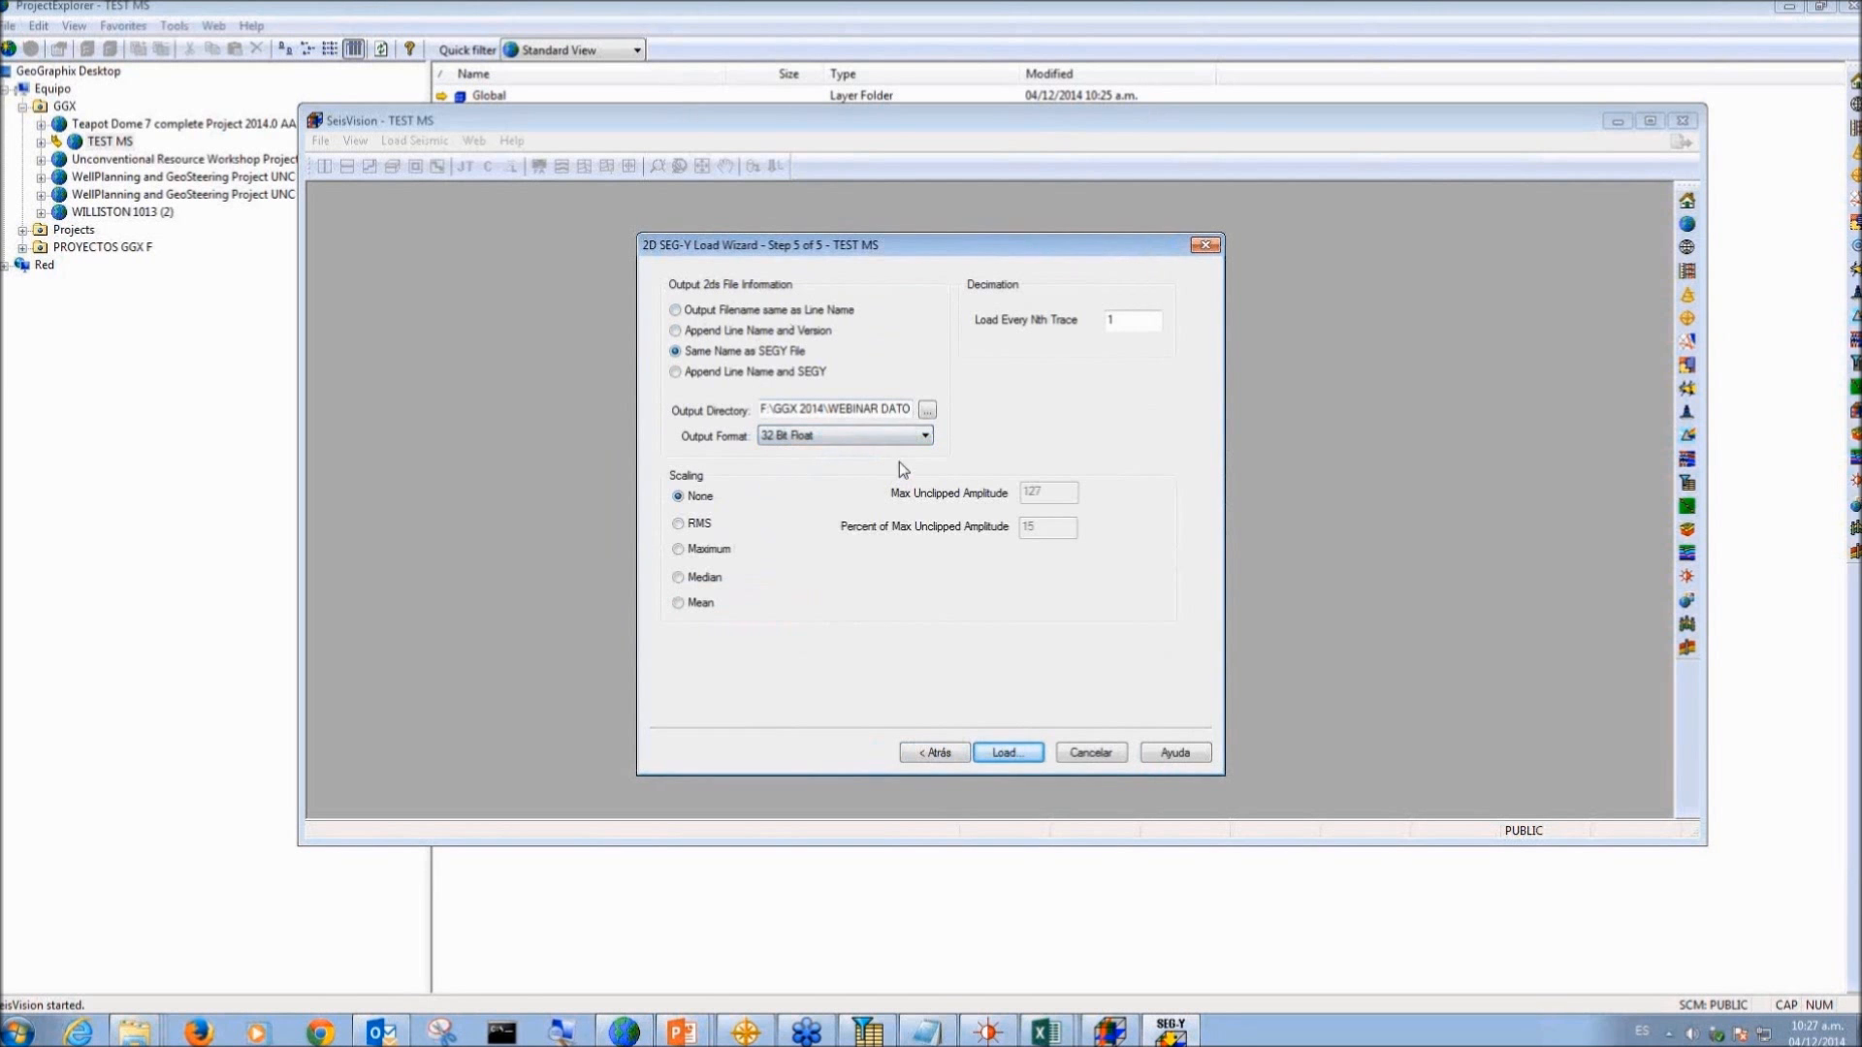
left_click(927, 411)
left_click(970, 649)
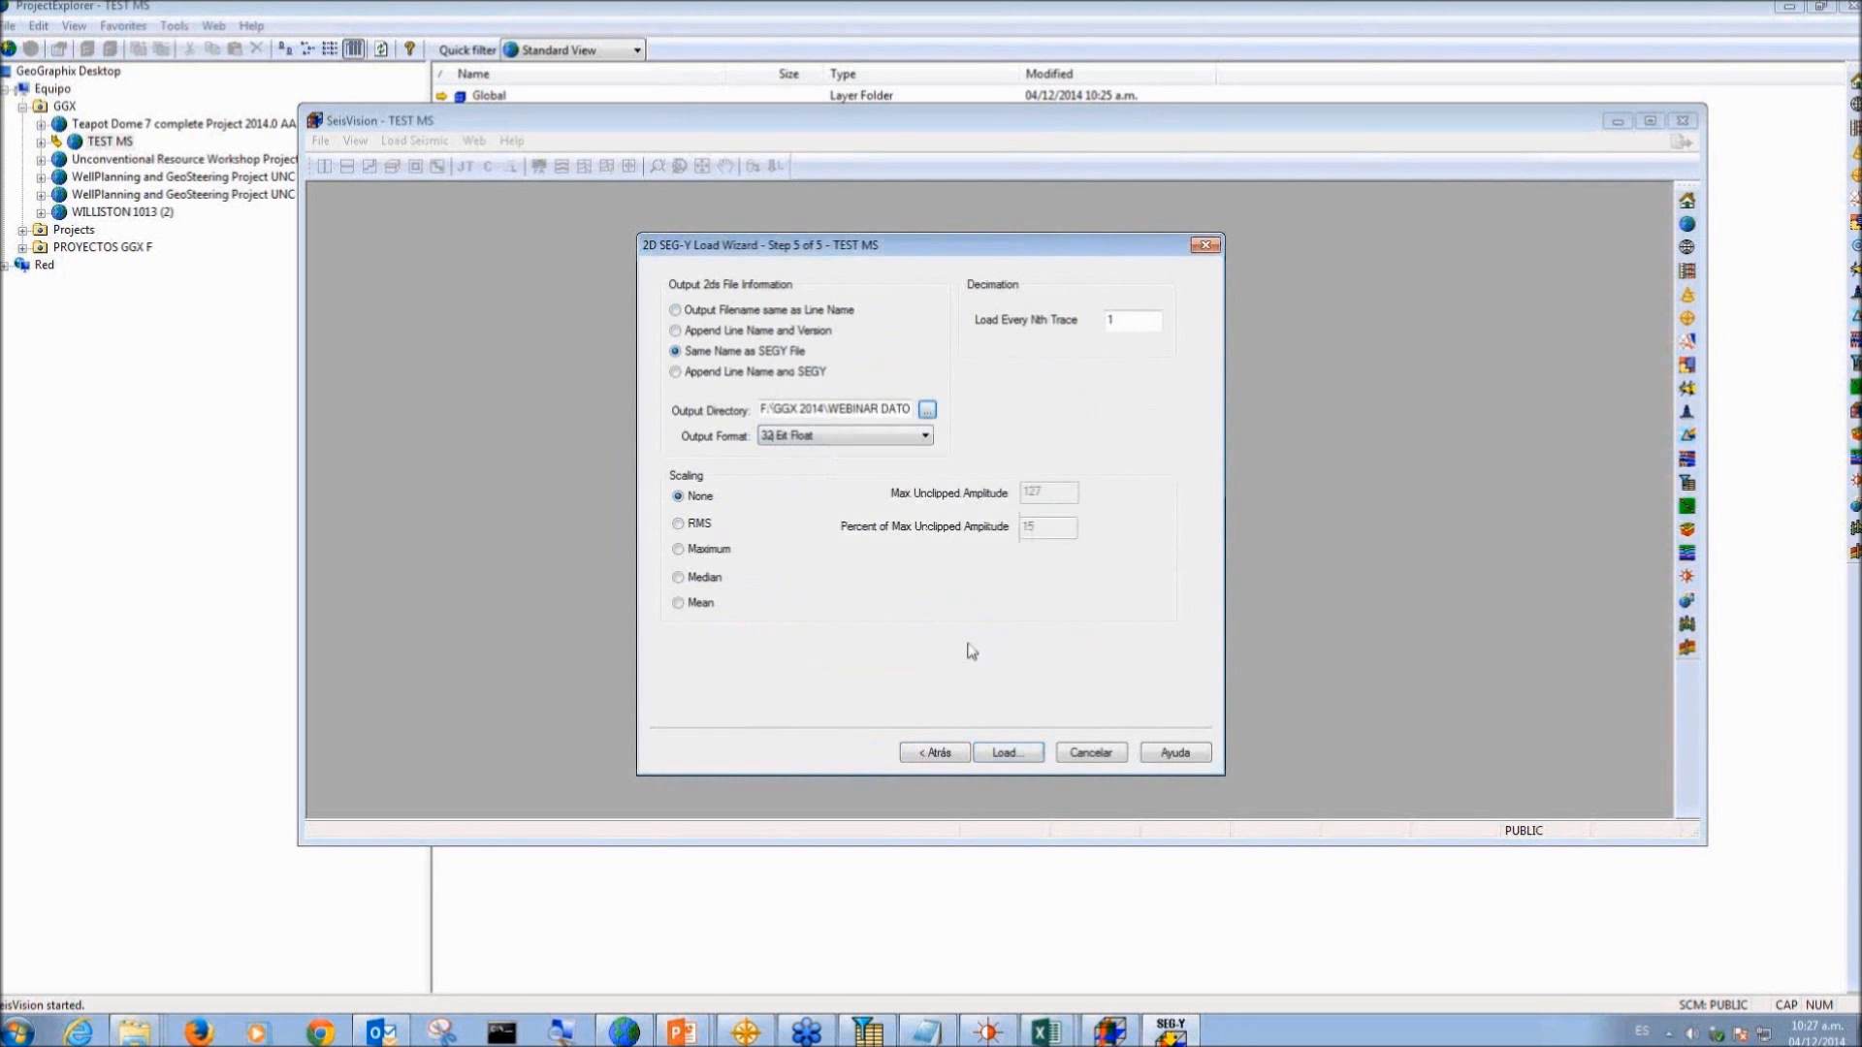
left_click(1011, 754)
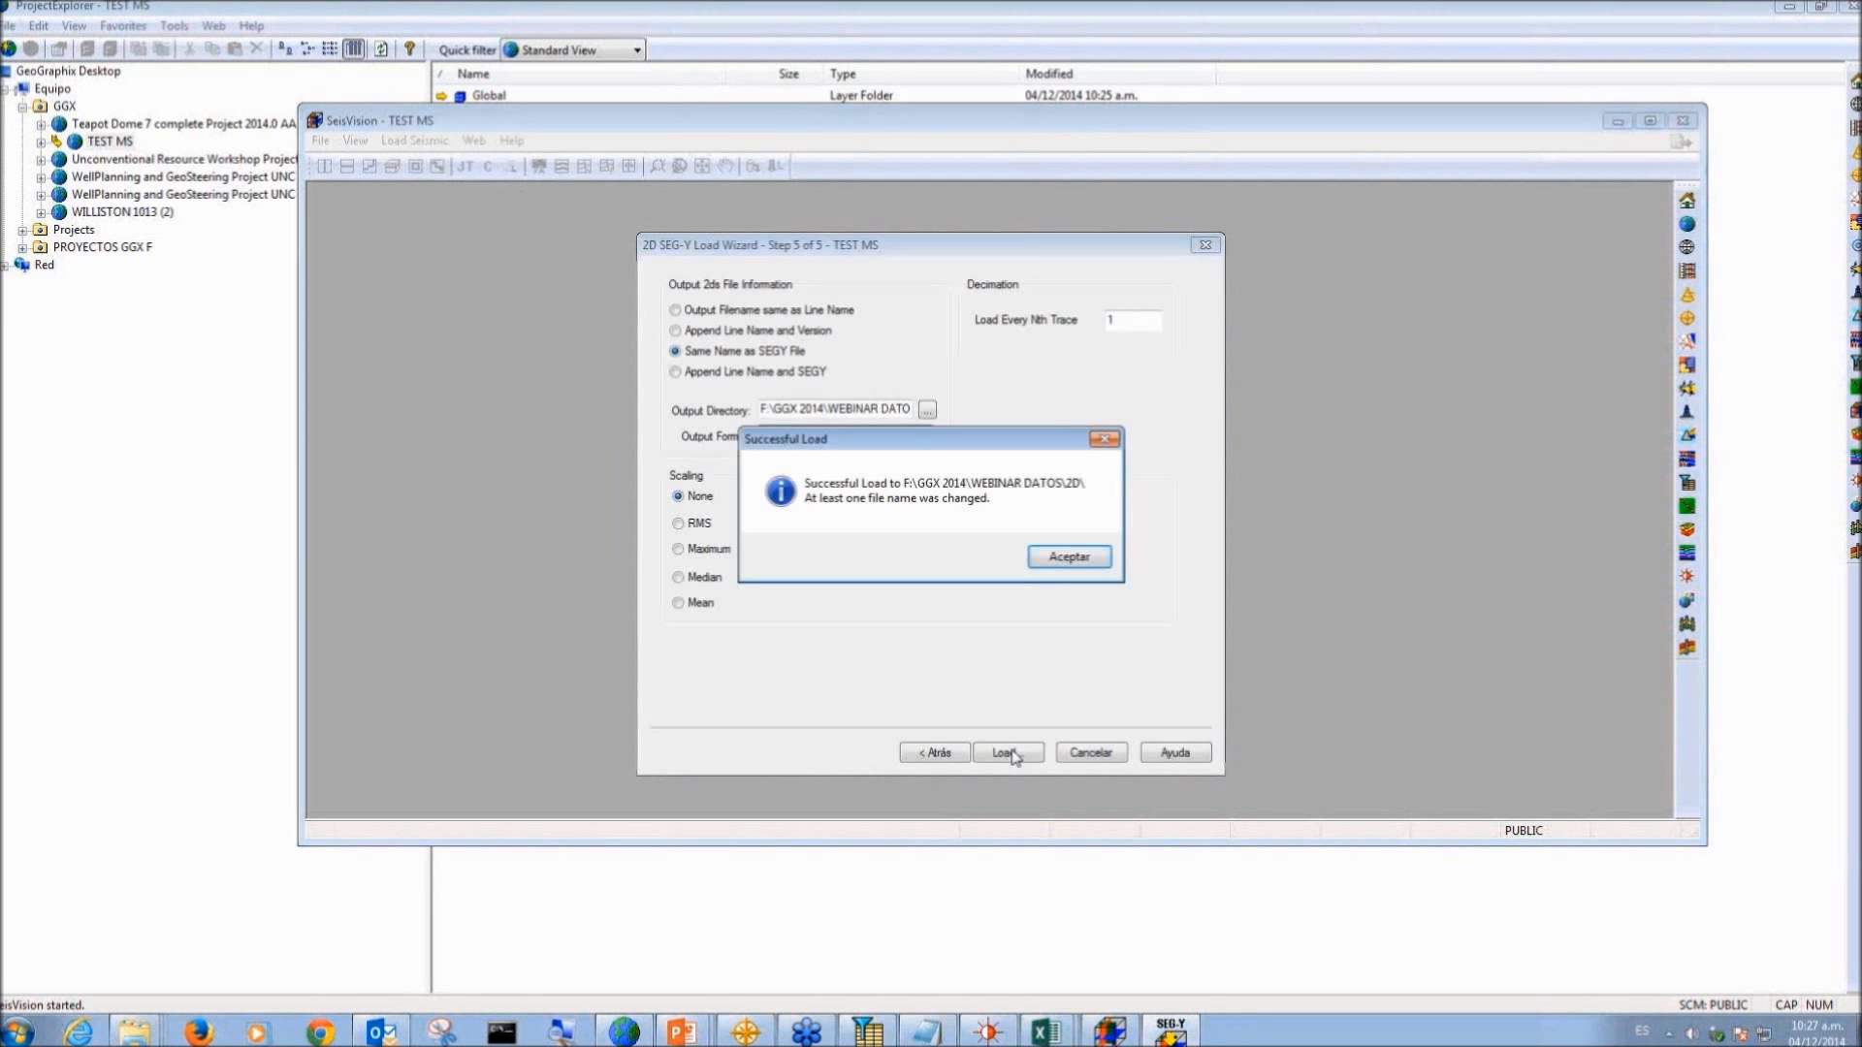
left_click(1067, 559)
left_click(1008, 754)
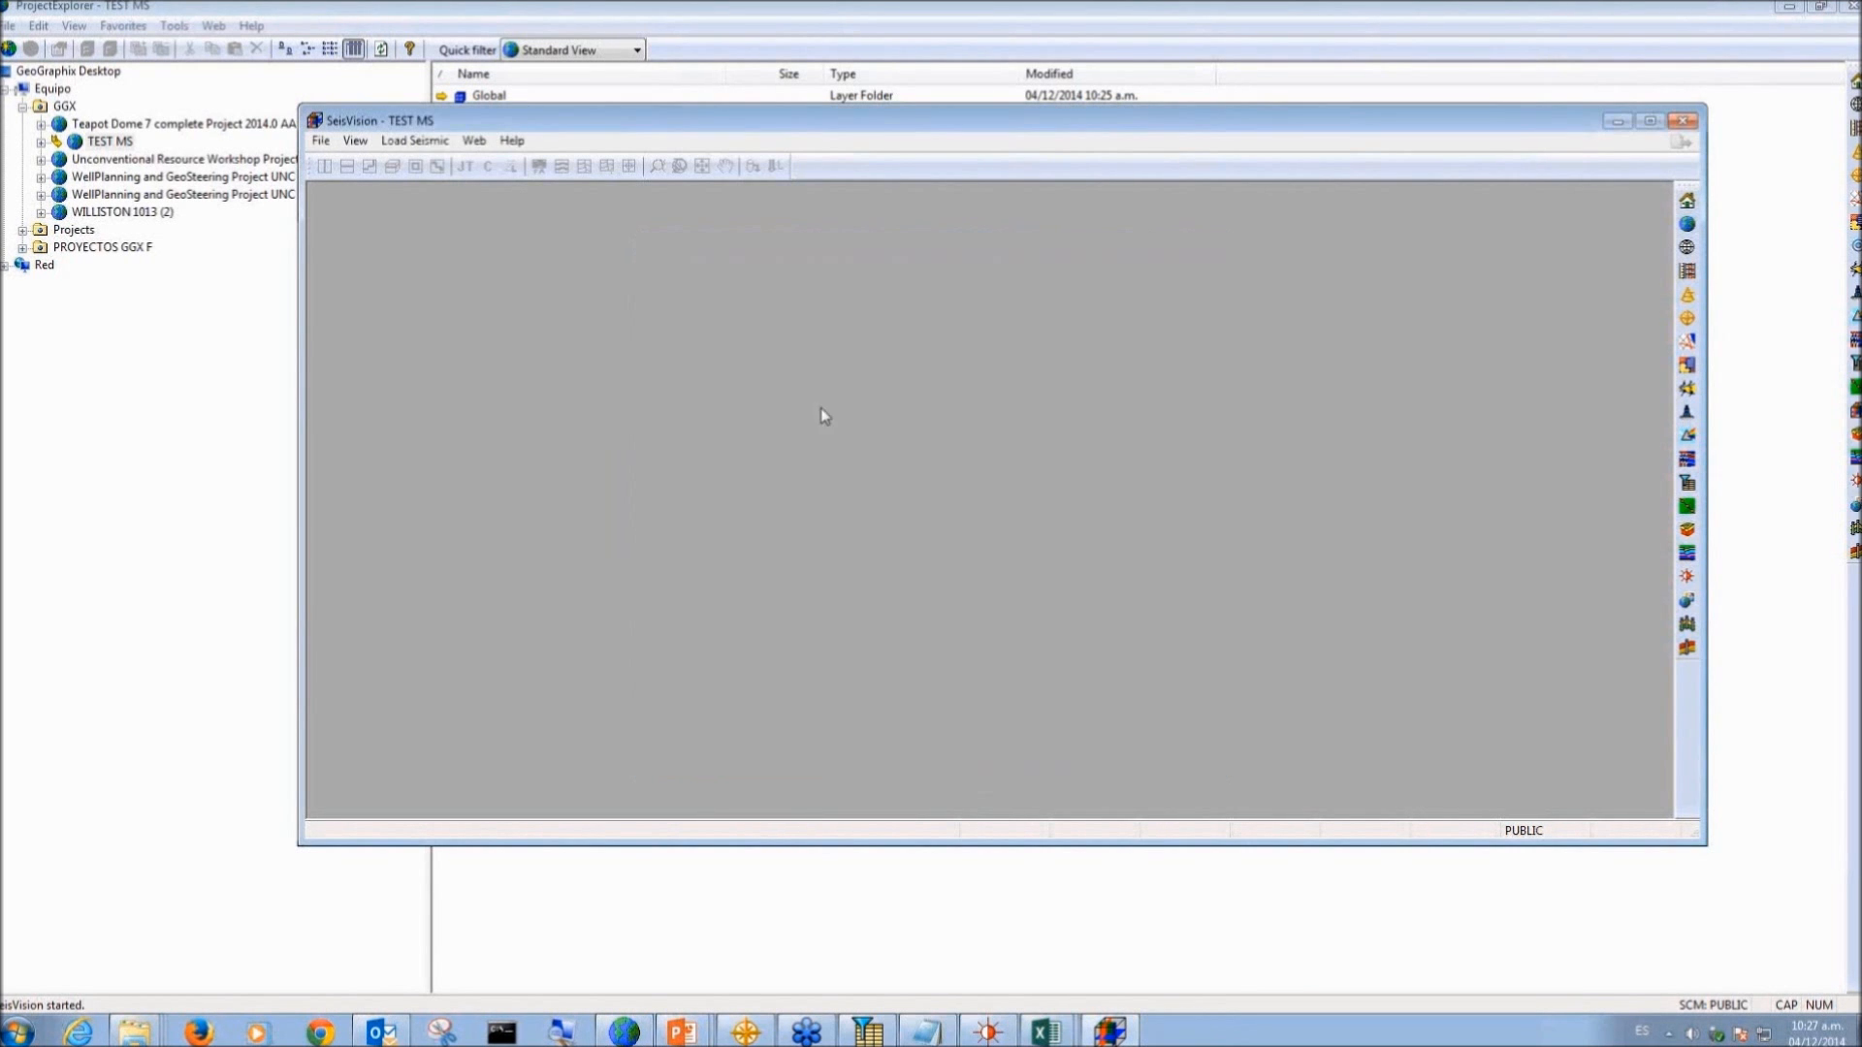
Step: Create a new time-domain Discovery interpretation named TEST
left_click(321, 141)
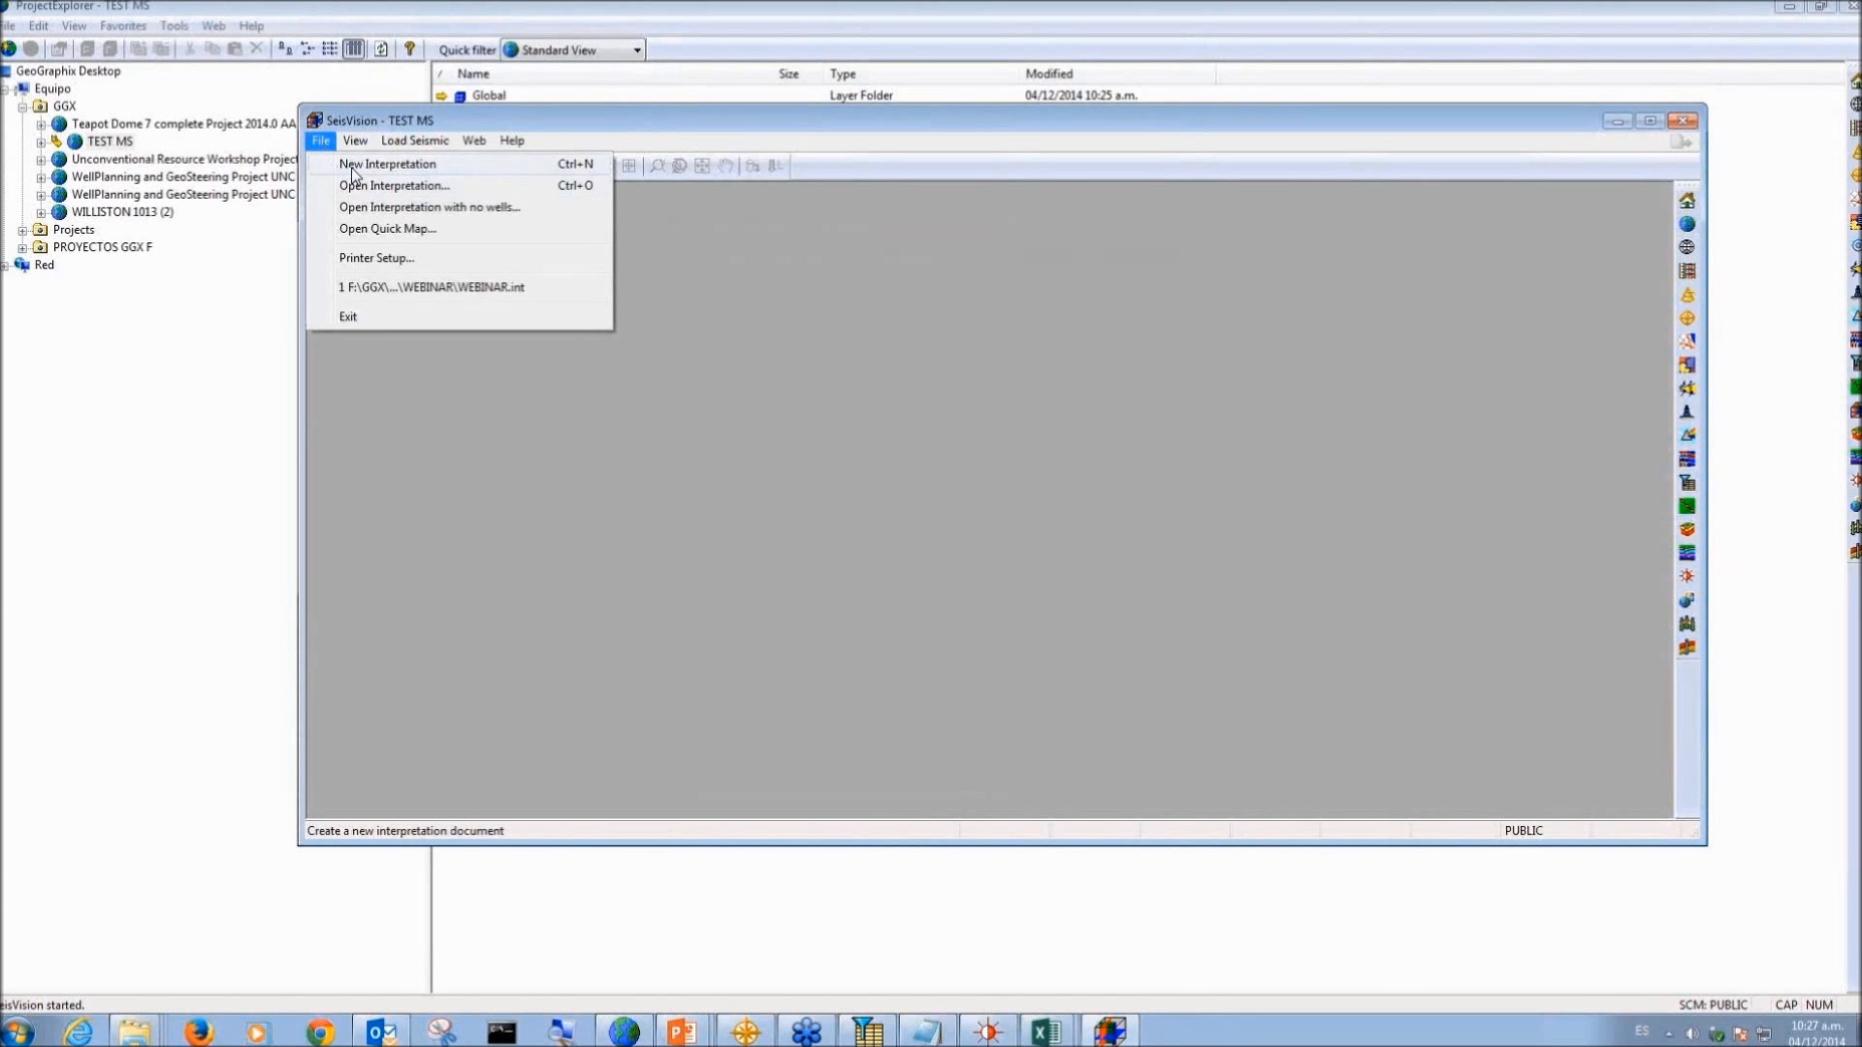
left_click(353, 171)
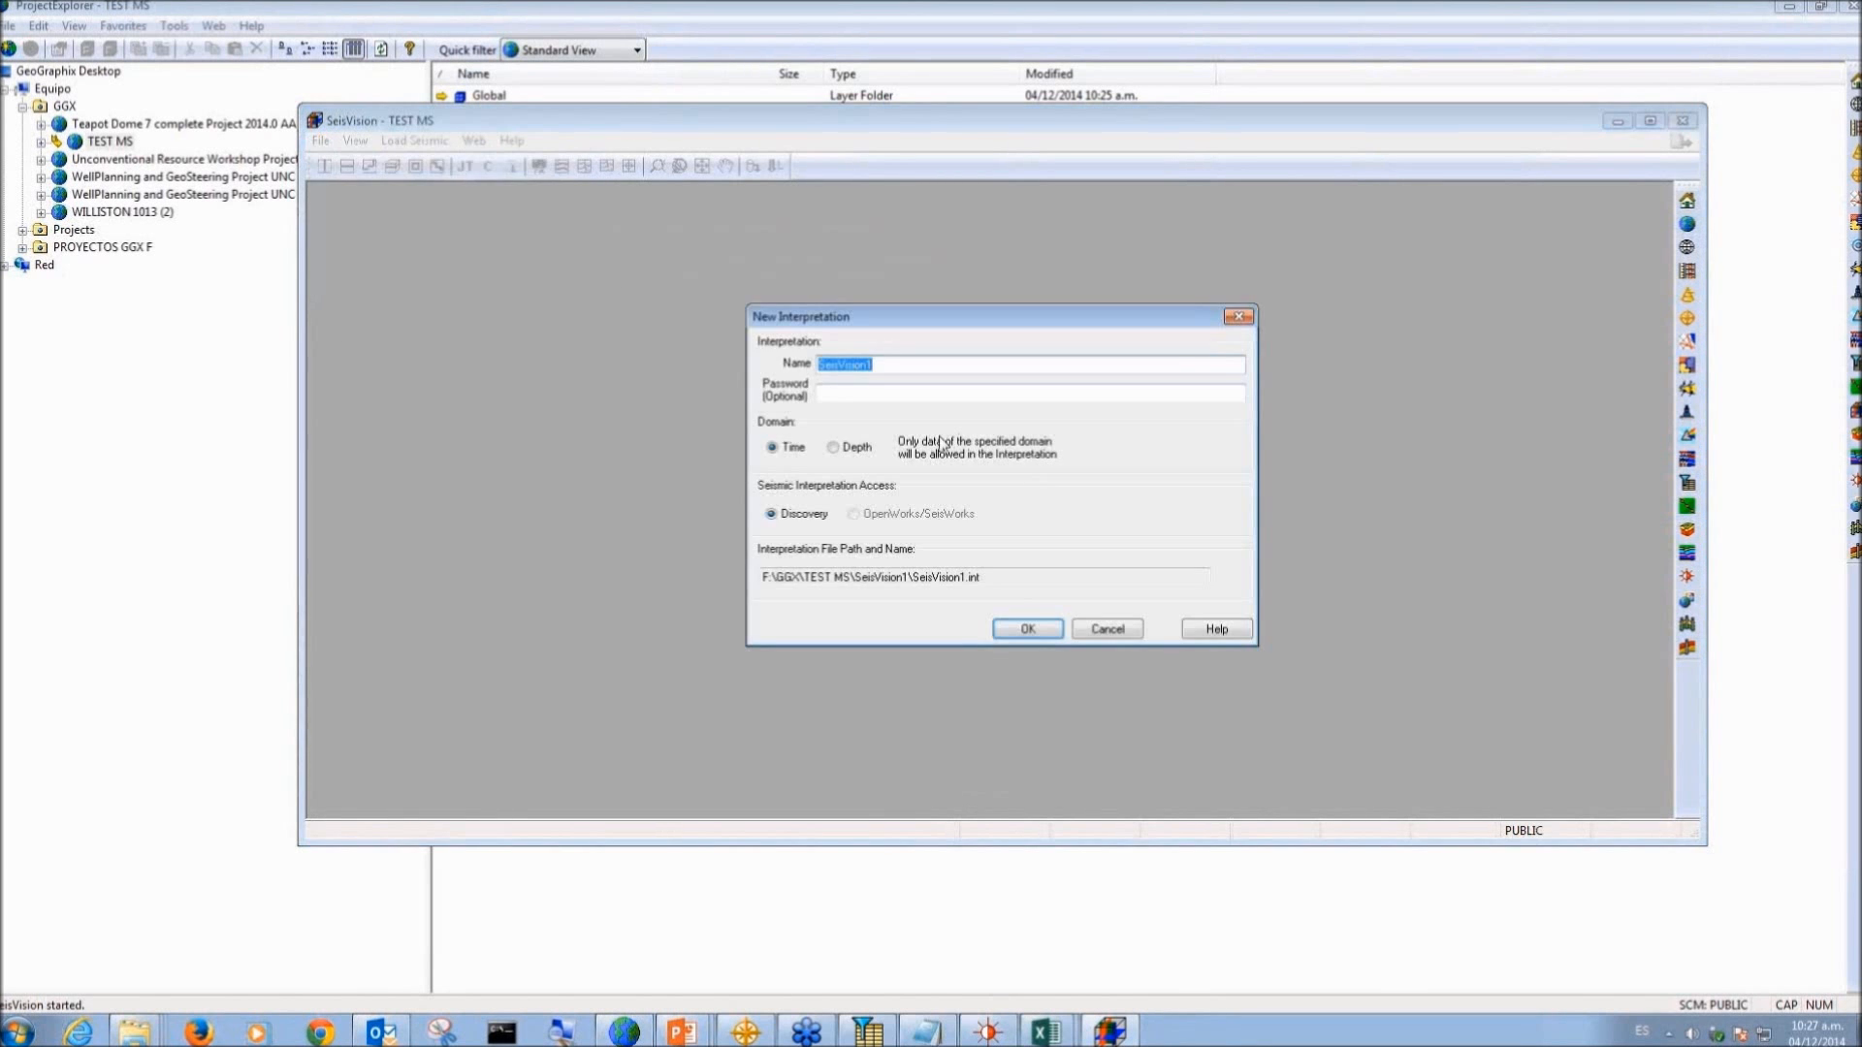
type("TEST")
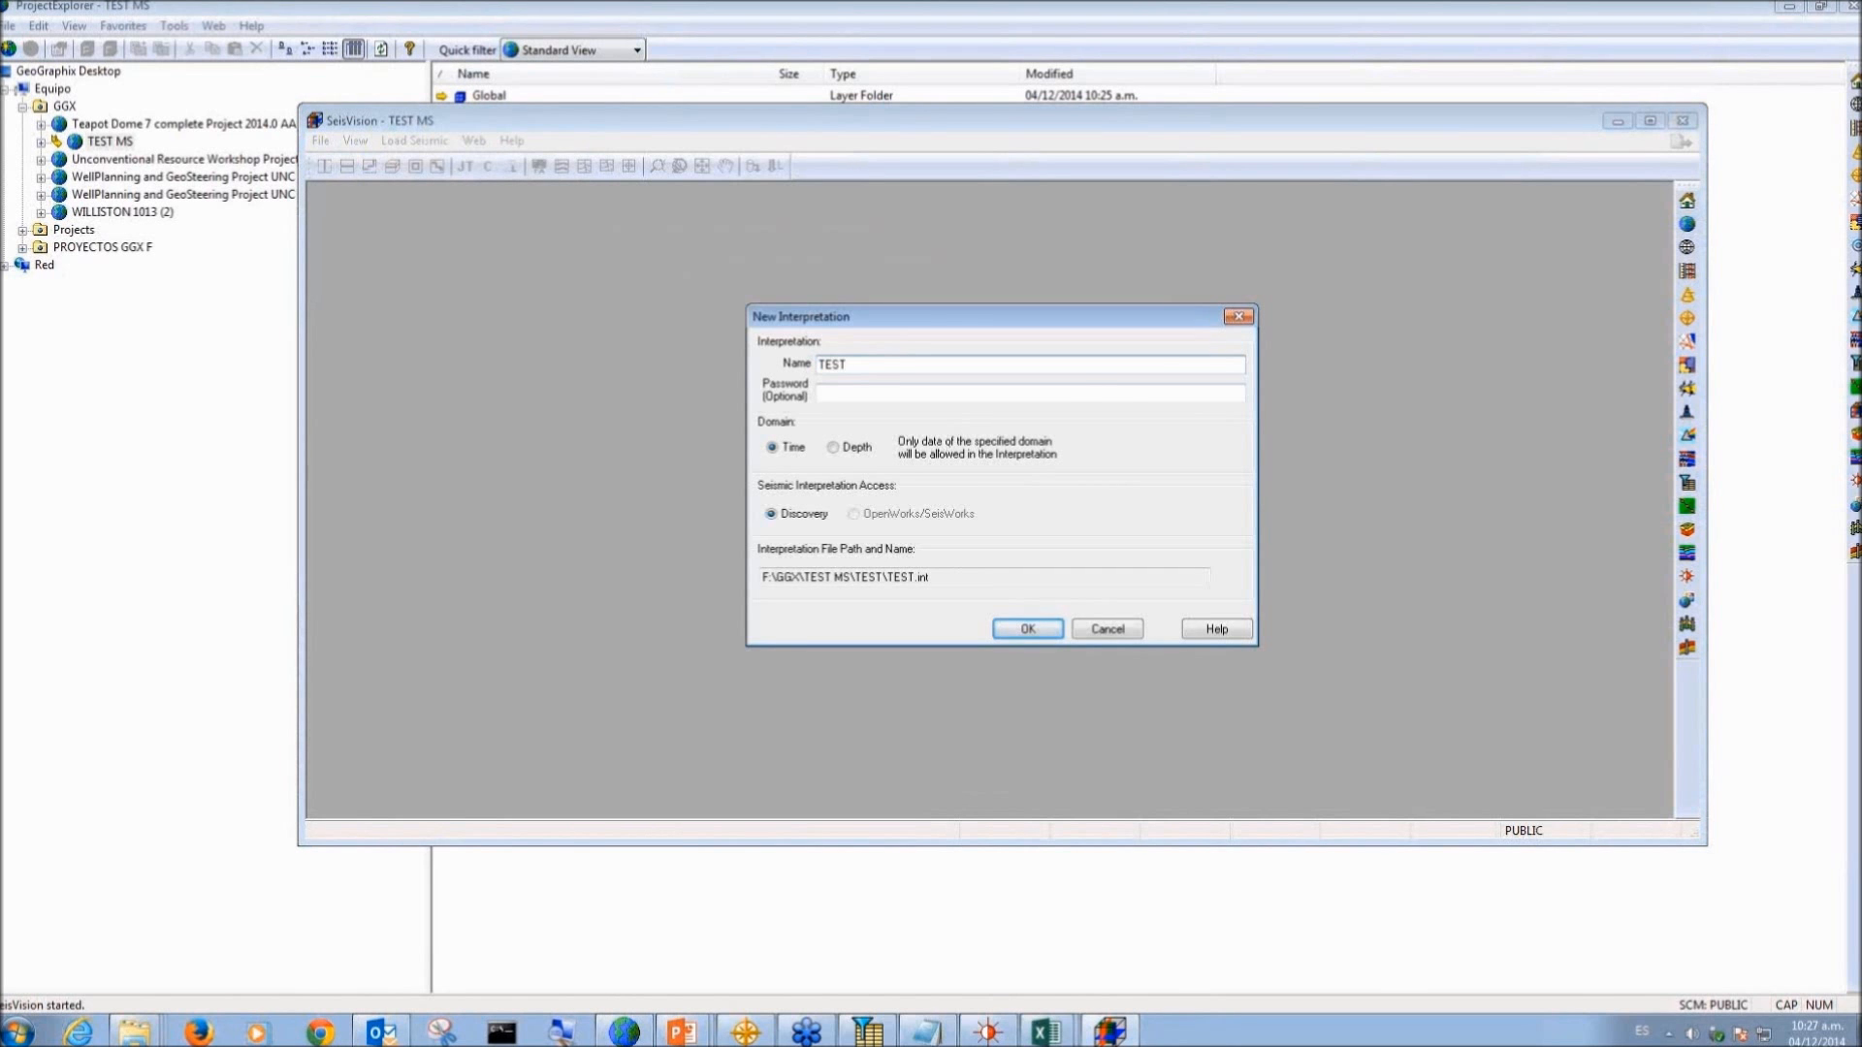
left_click(1032, 637)
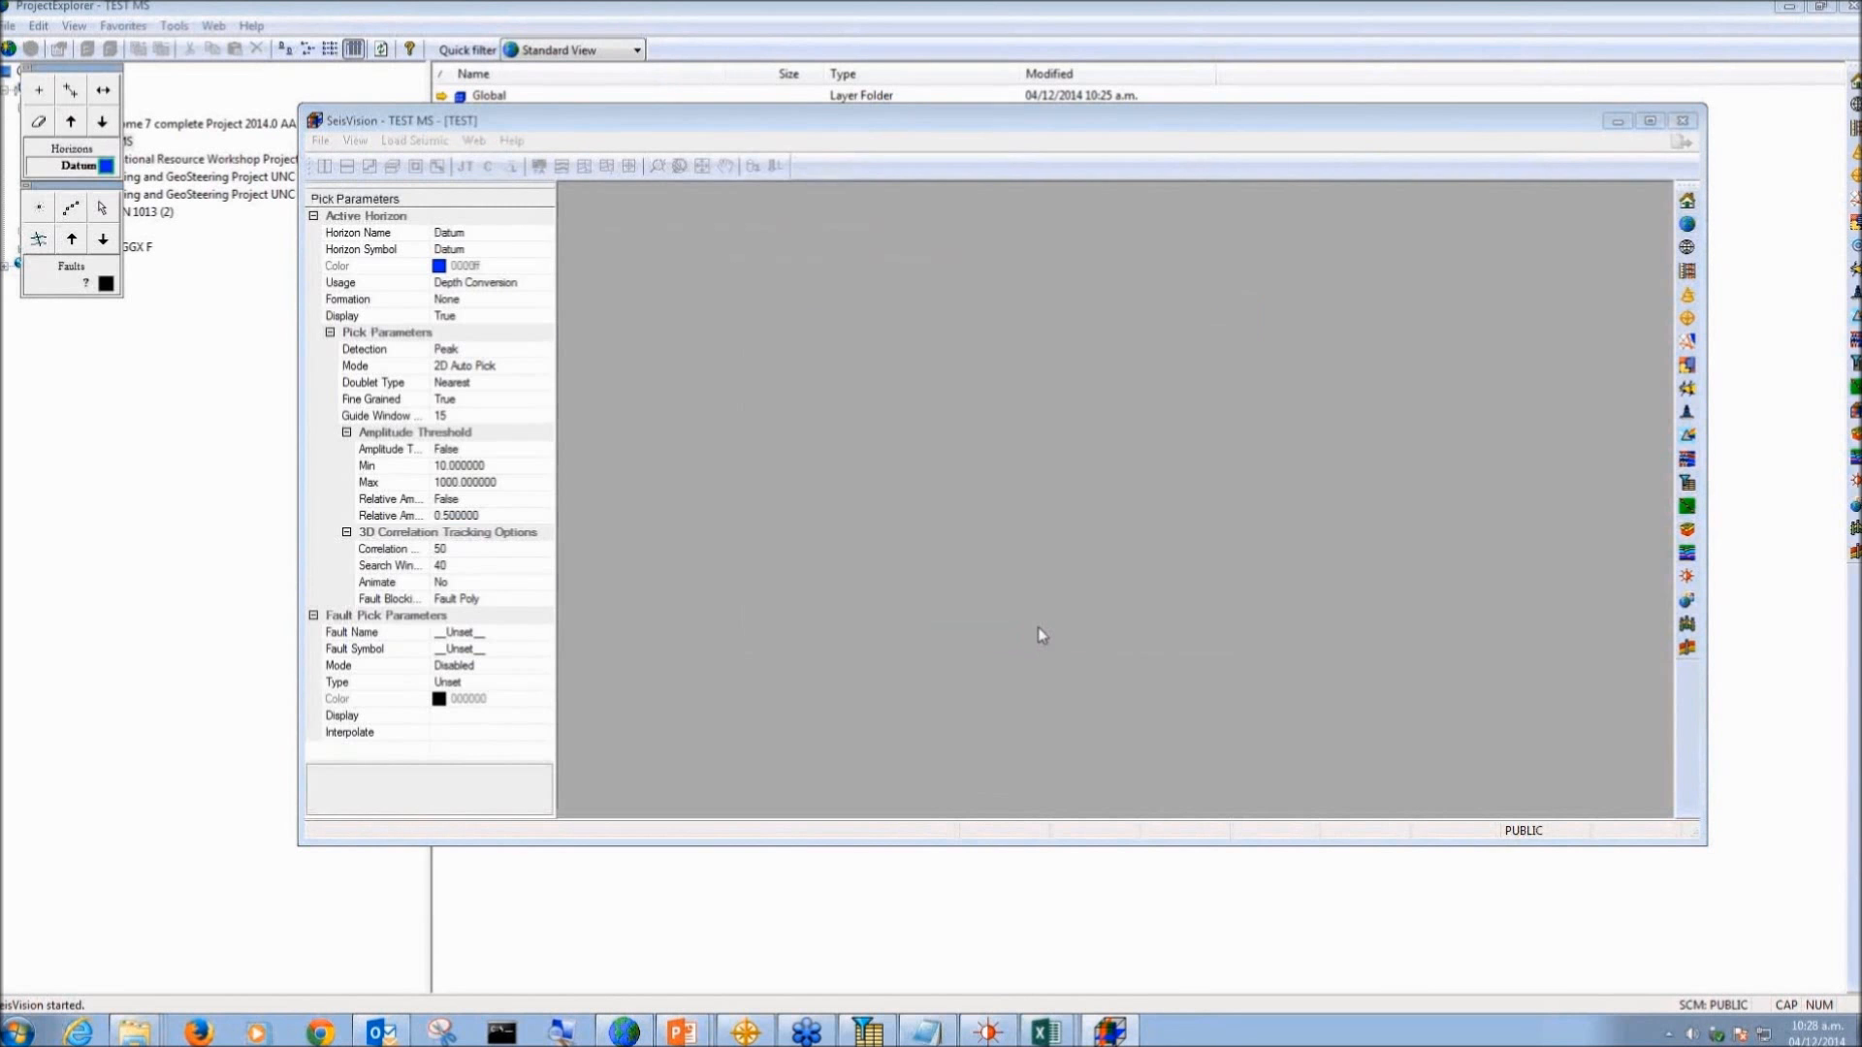
Step: Add a 2D seismic program named 2D with symbol 24 in the Interpretation Manager, using the Time domain
left_click(449, 140)
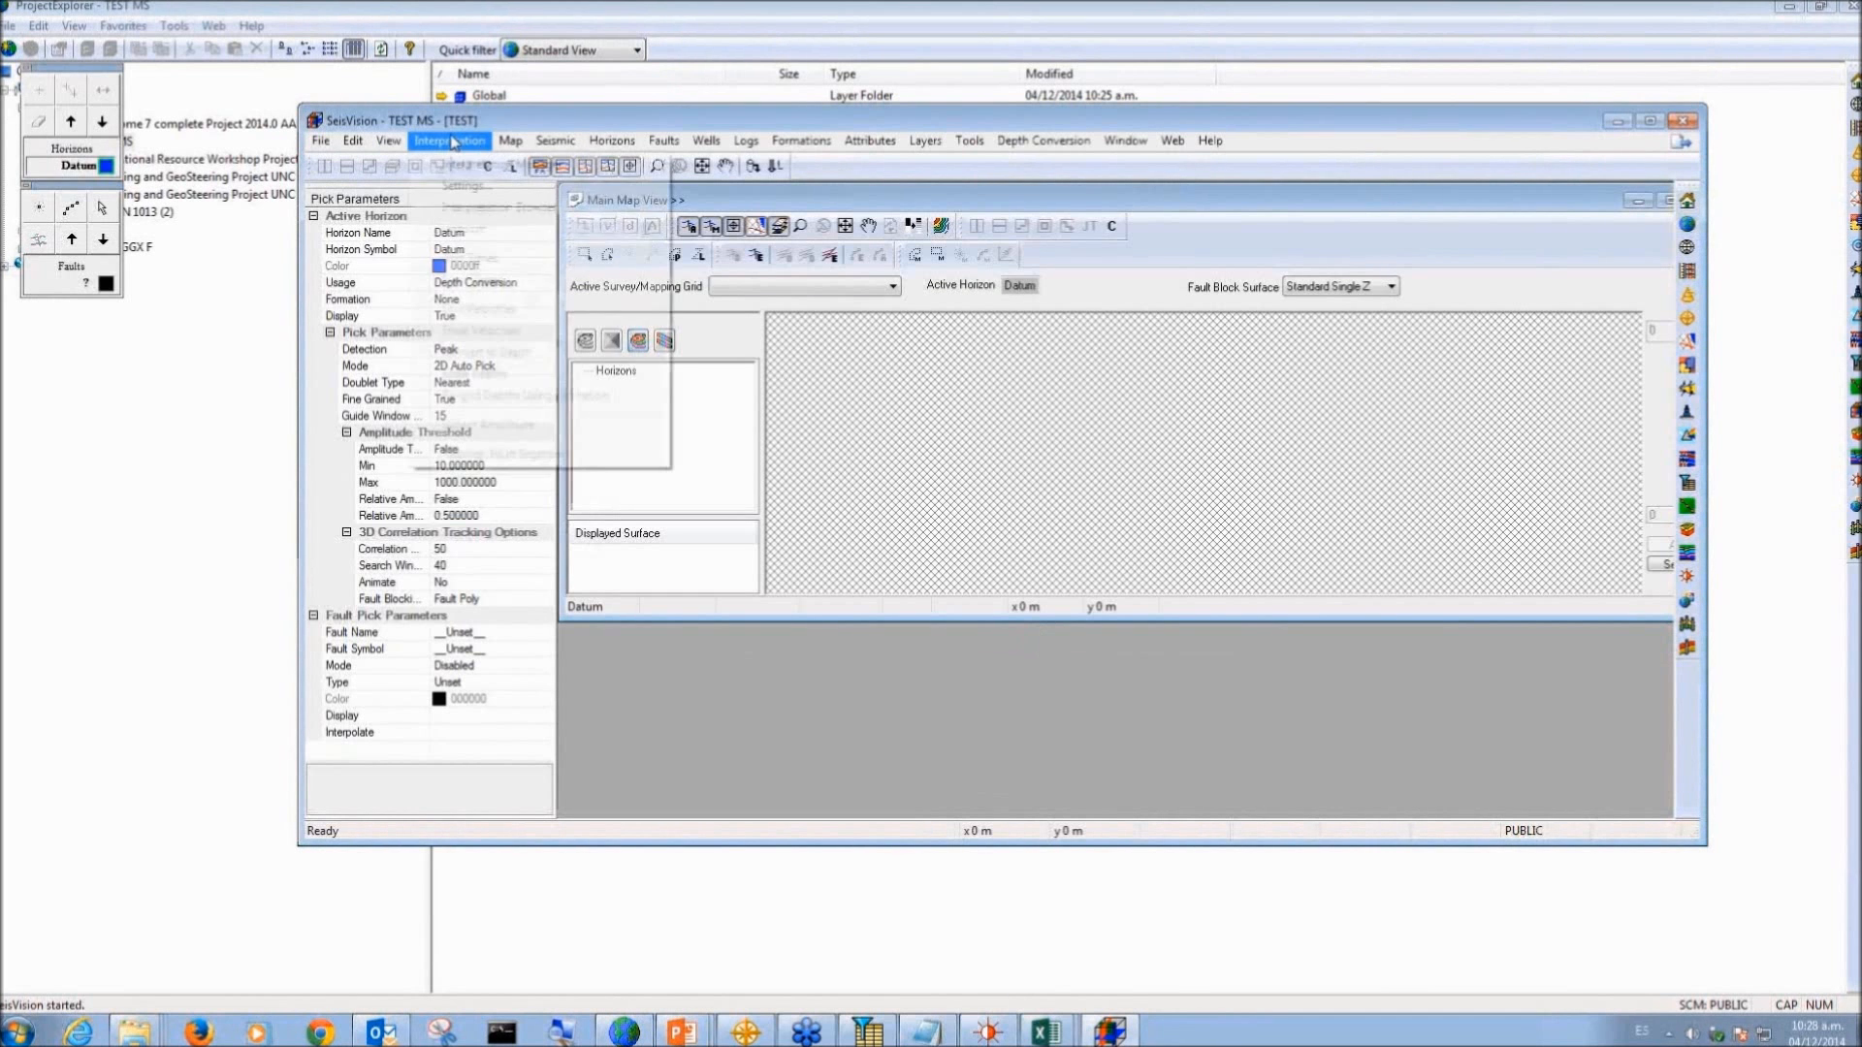
left_click(471, 167)
left_click(868, 279)
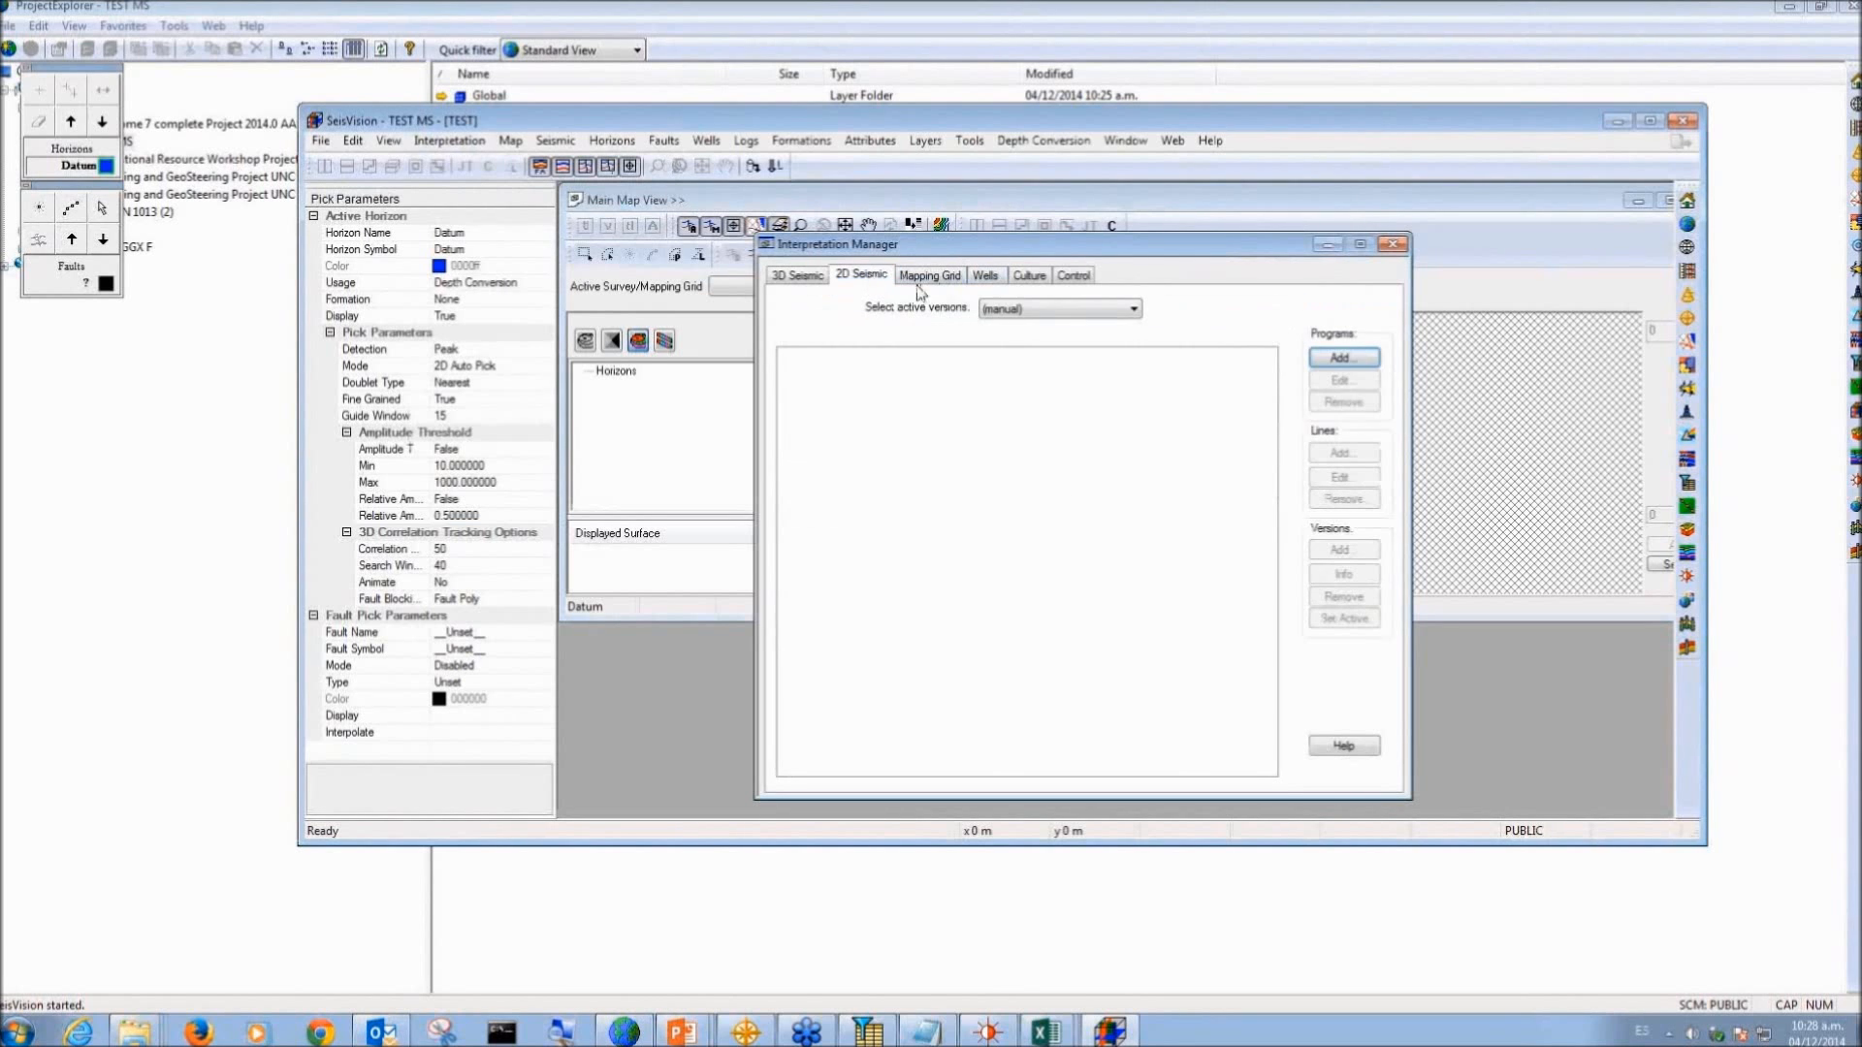
left_click(1344, 359)
type("2D")
left_click(1341, 361)
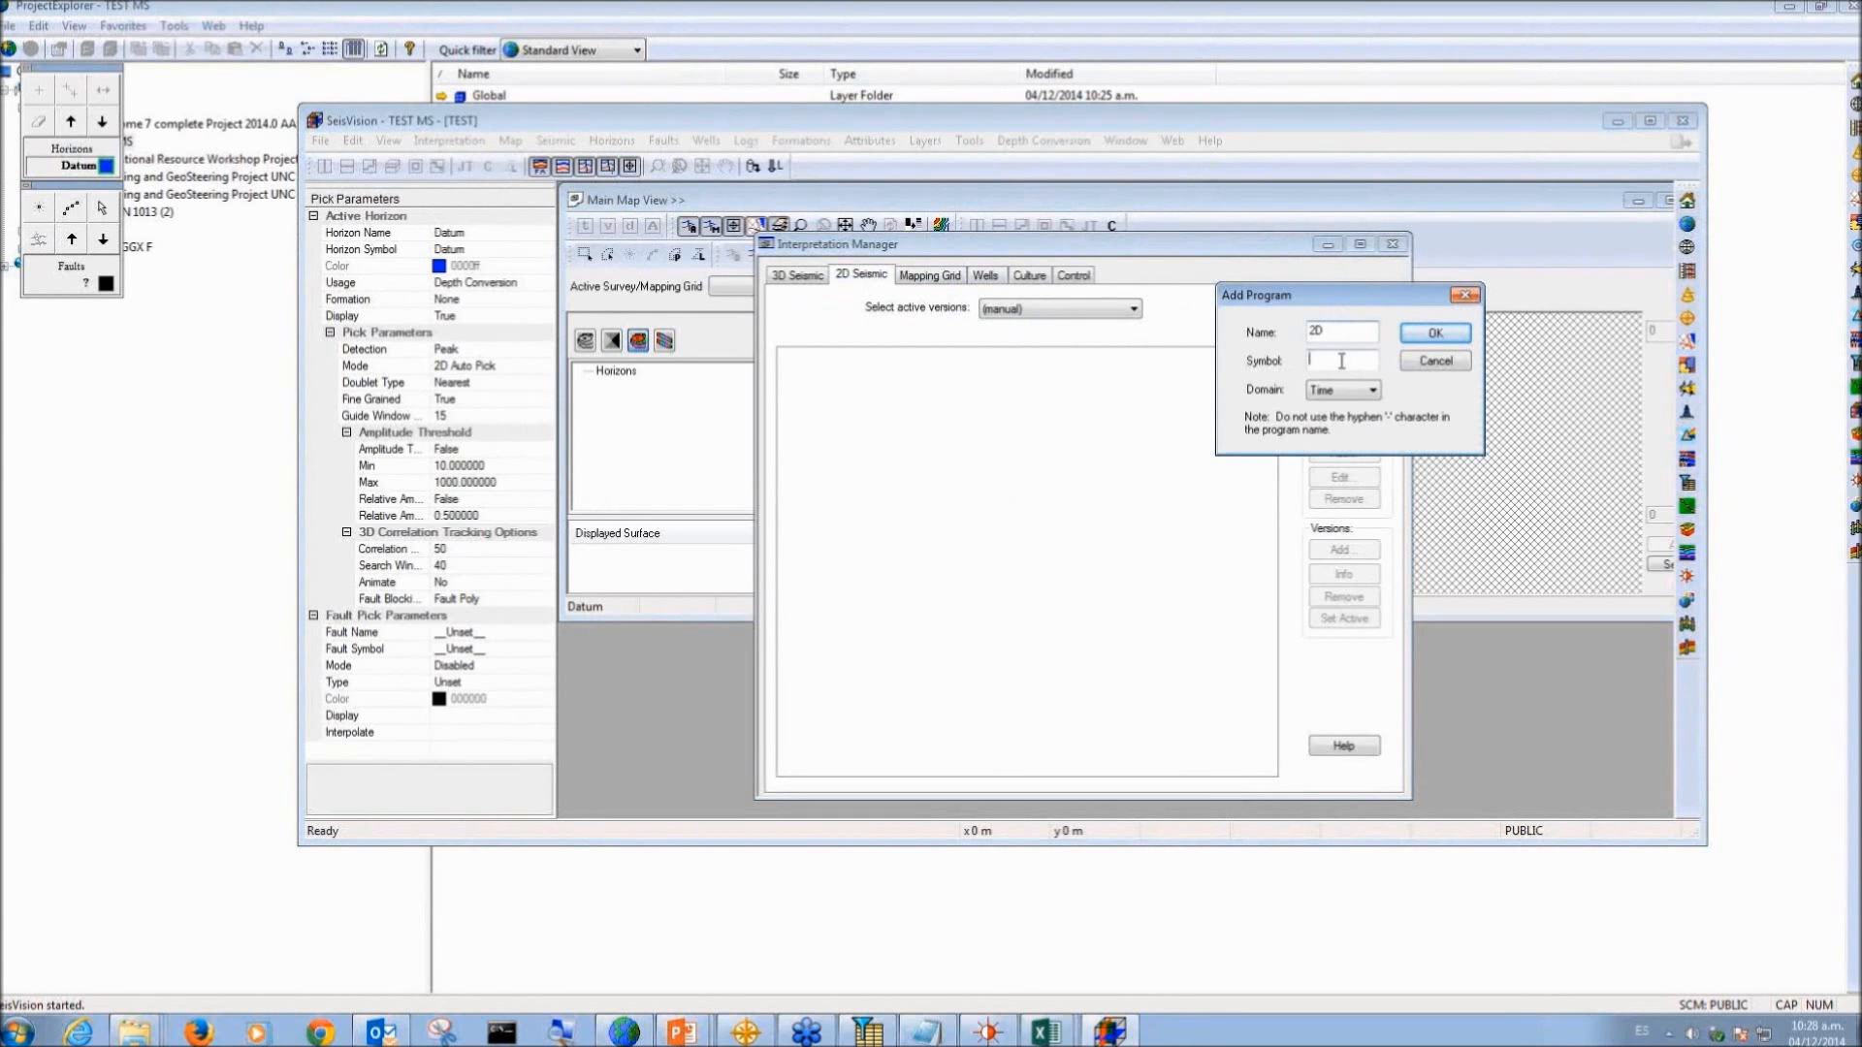
type("24")
left_click(1435, 334)
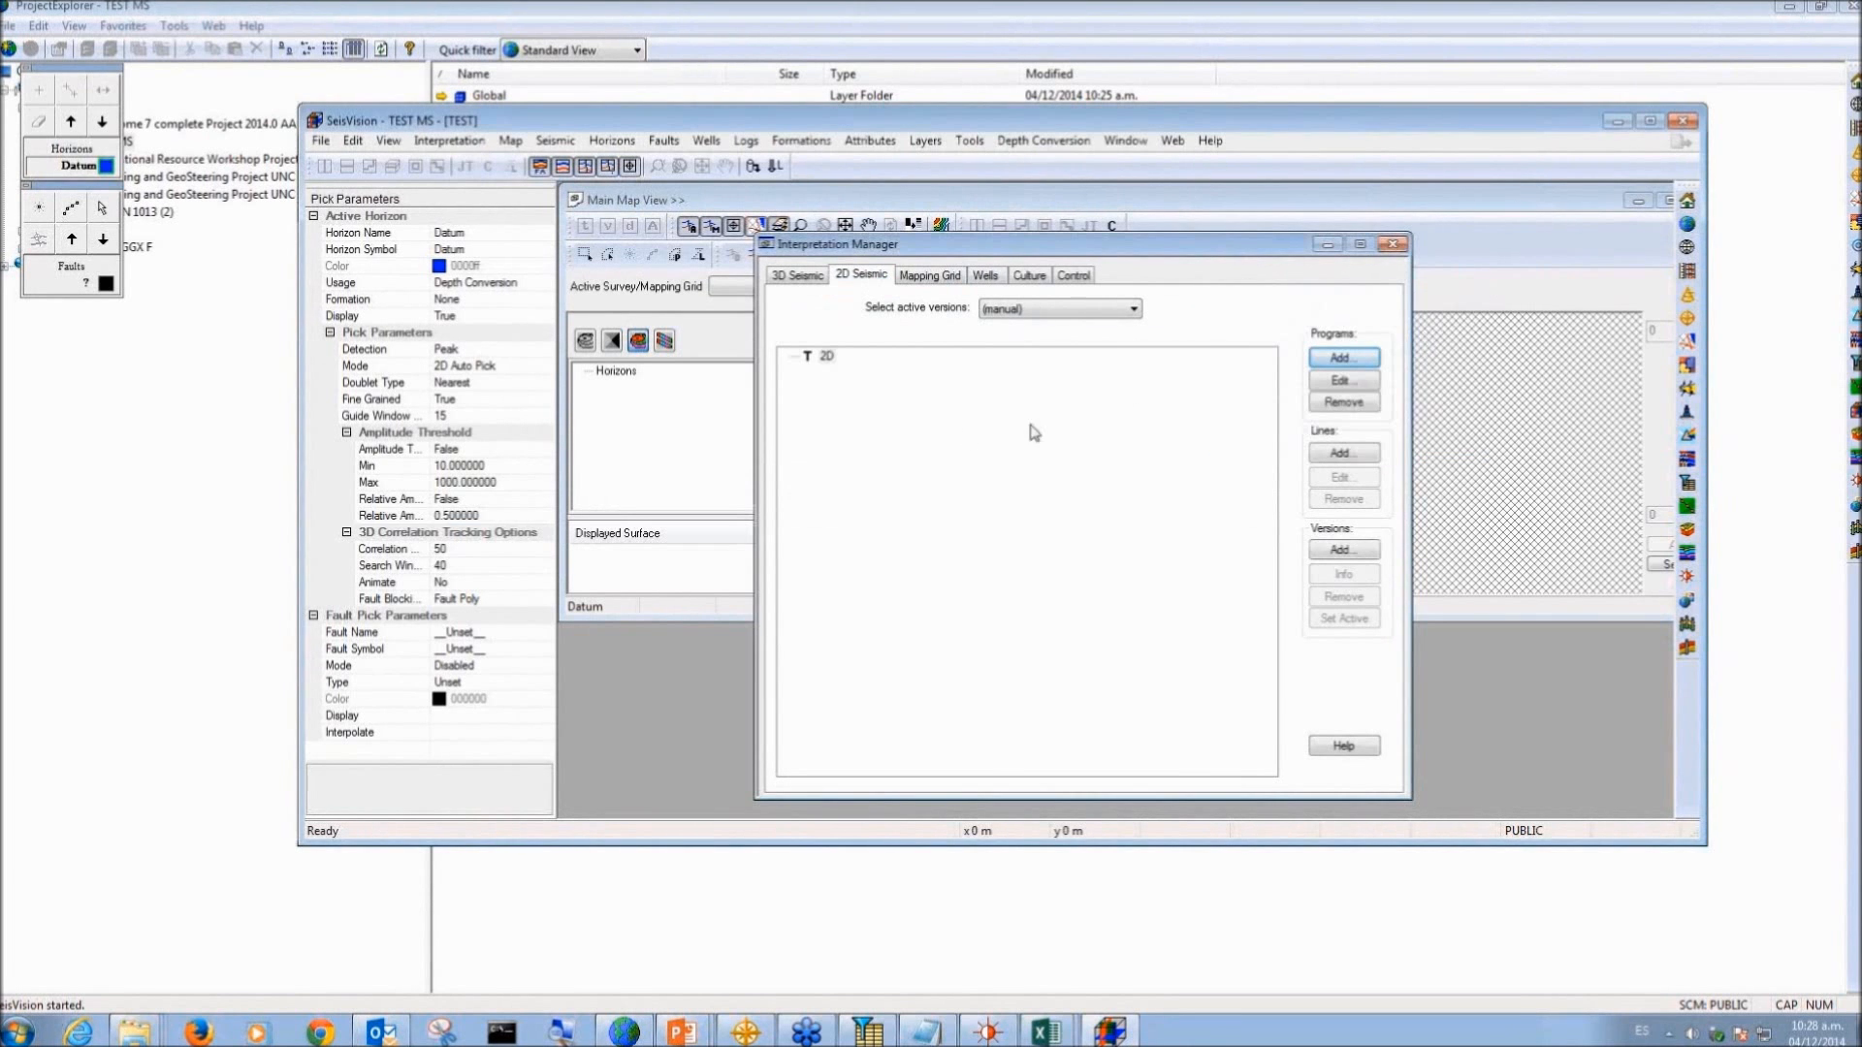
Step: Add linea 2D__1.2ds from the WEBINAR DATOS 2D folder as a line, using the same XY coordinates as the interpretation
left_click(1343, 453)
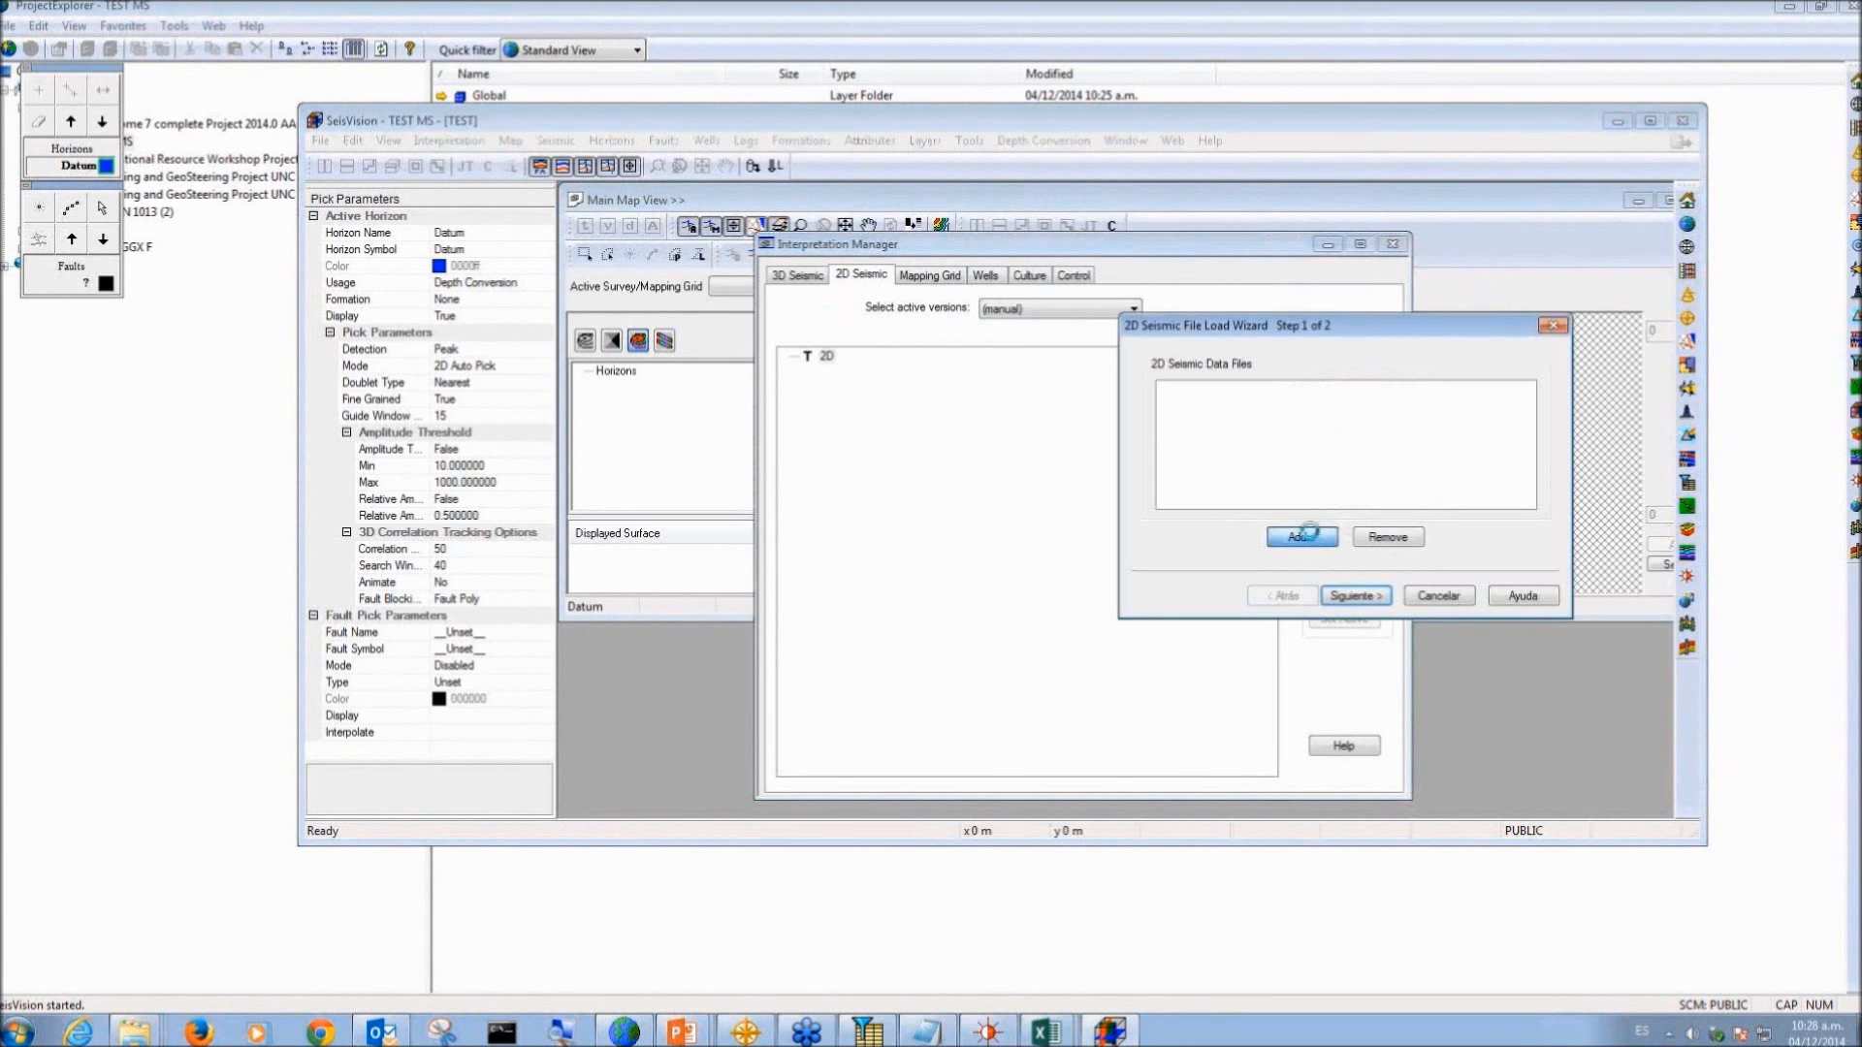
left_click(1311, 537)
left_click(1030, 621)
double_click(1174, 615)
double_click(1189, 544)
double_click(1154, 355)
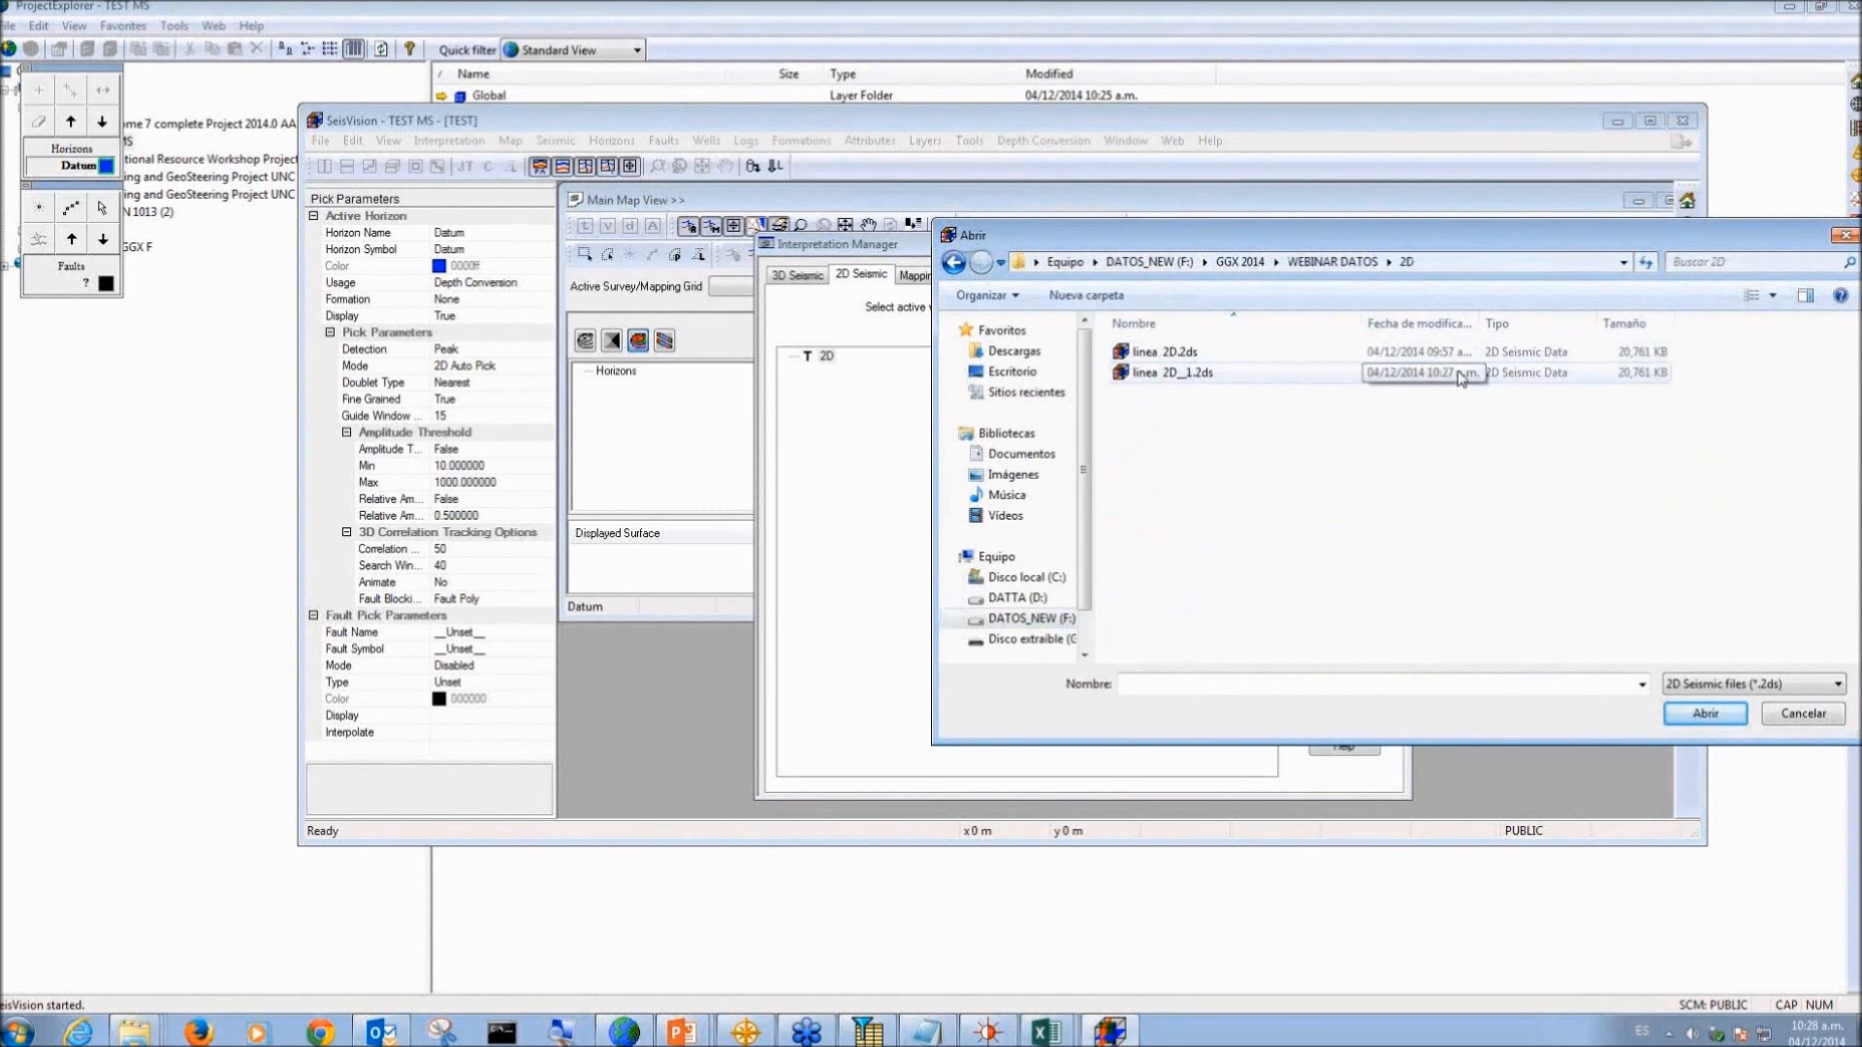
left_click(1253, 380)
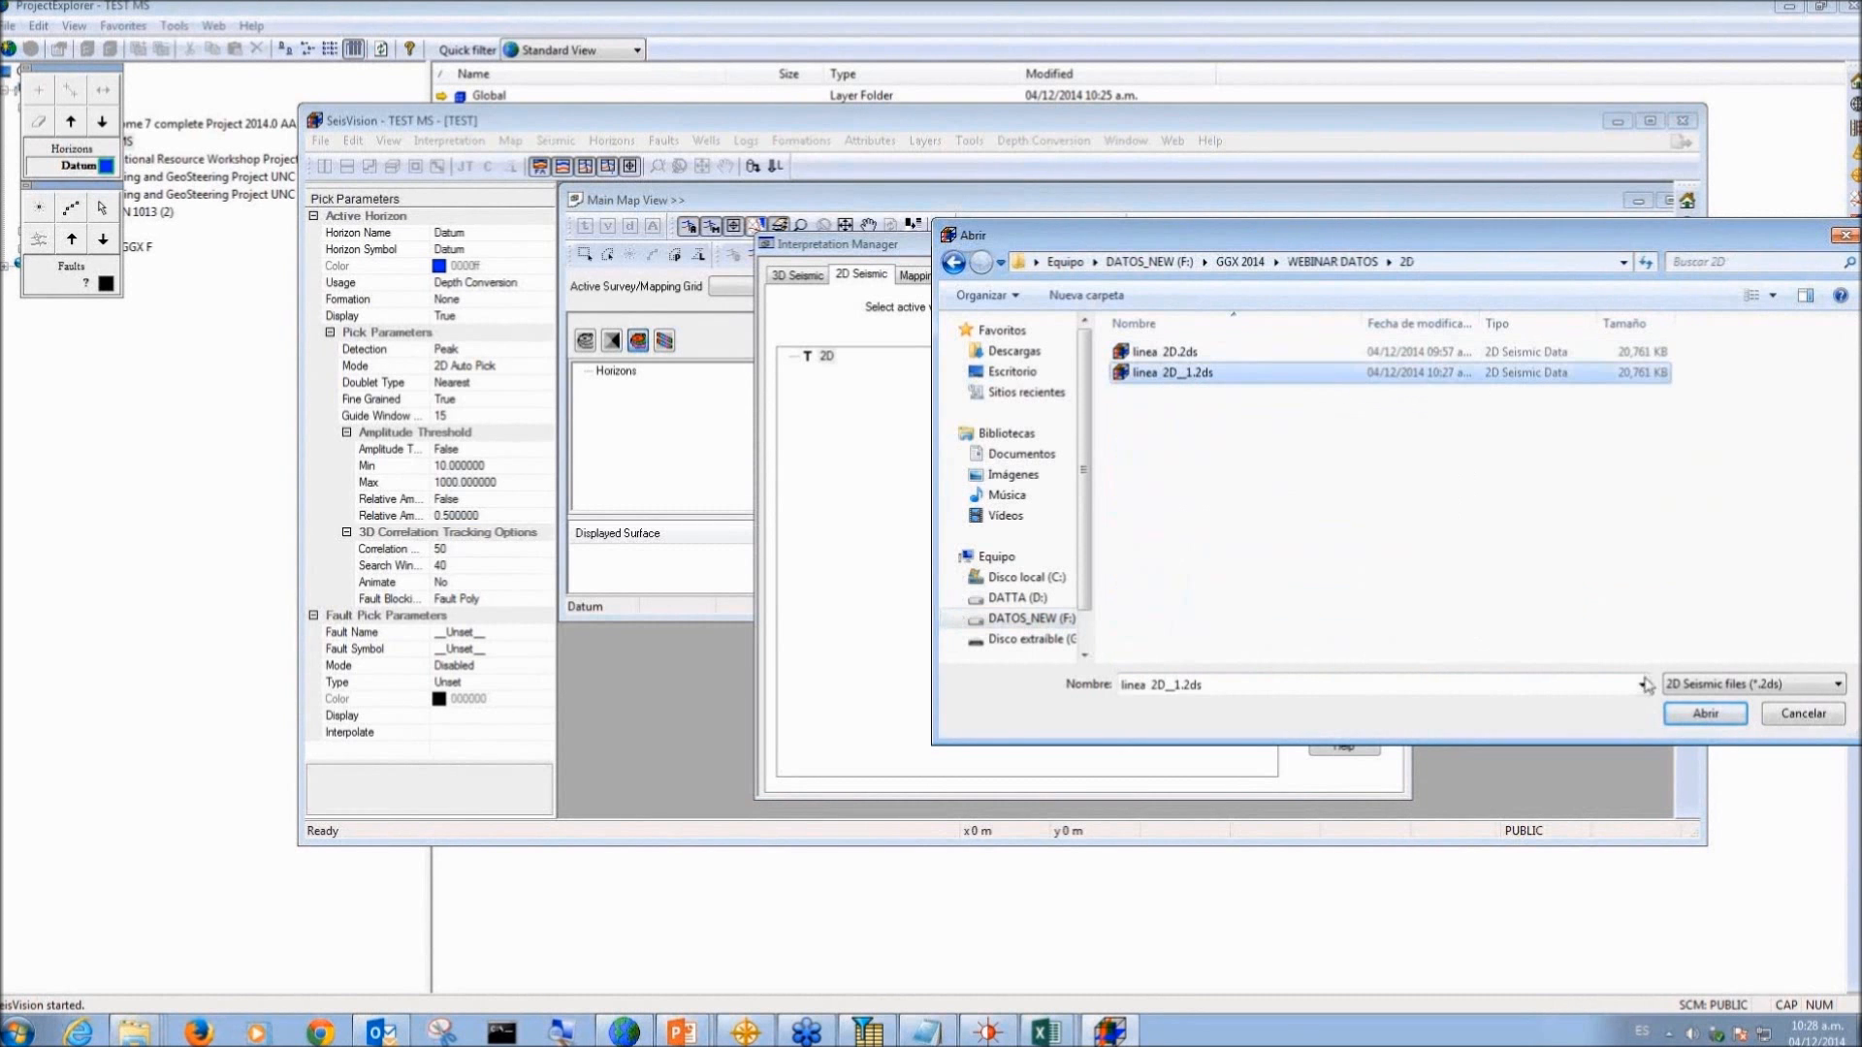
left_click(1712, 722)
left_click(1353, 595)
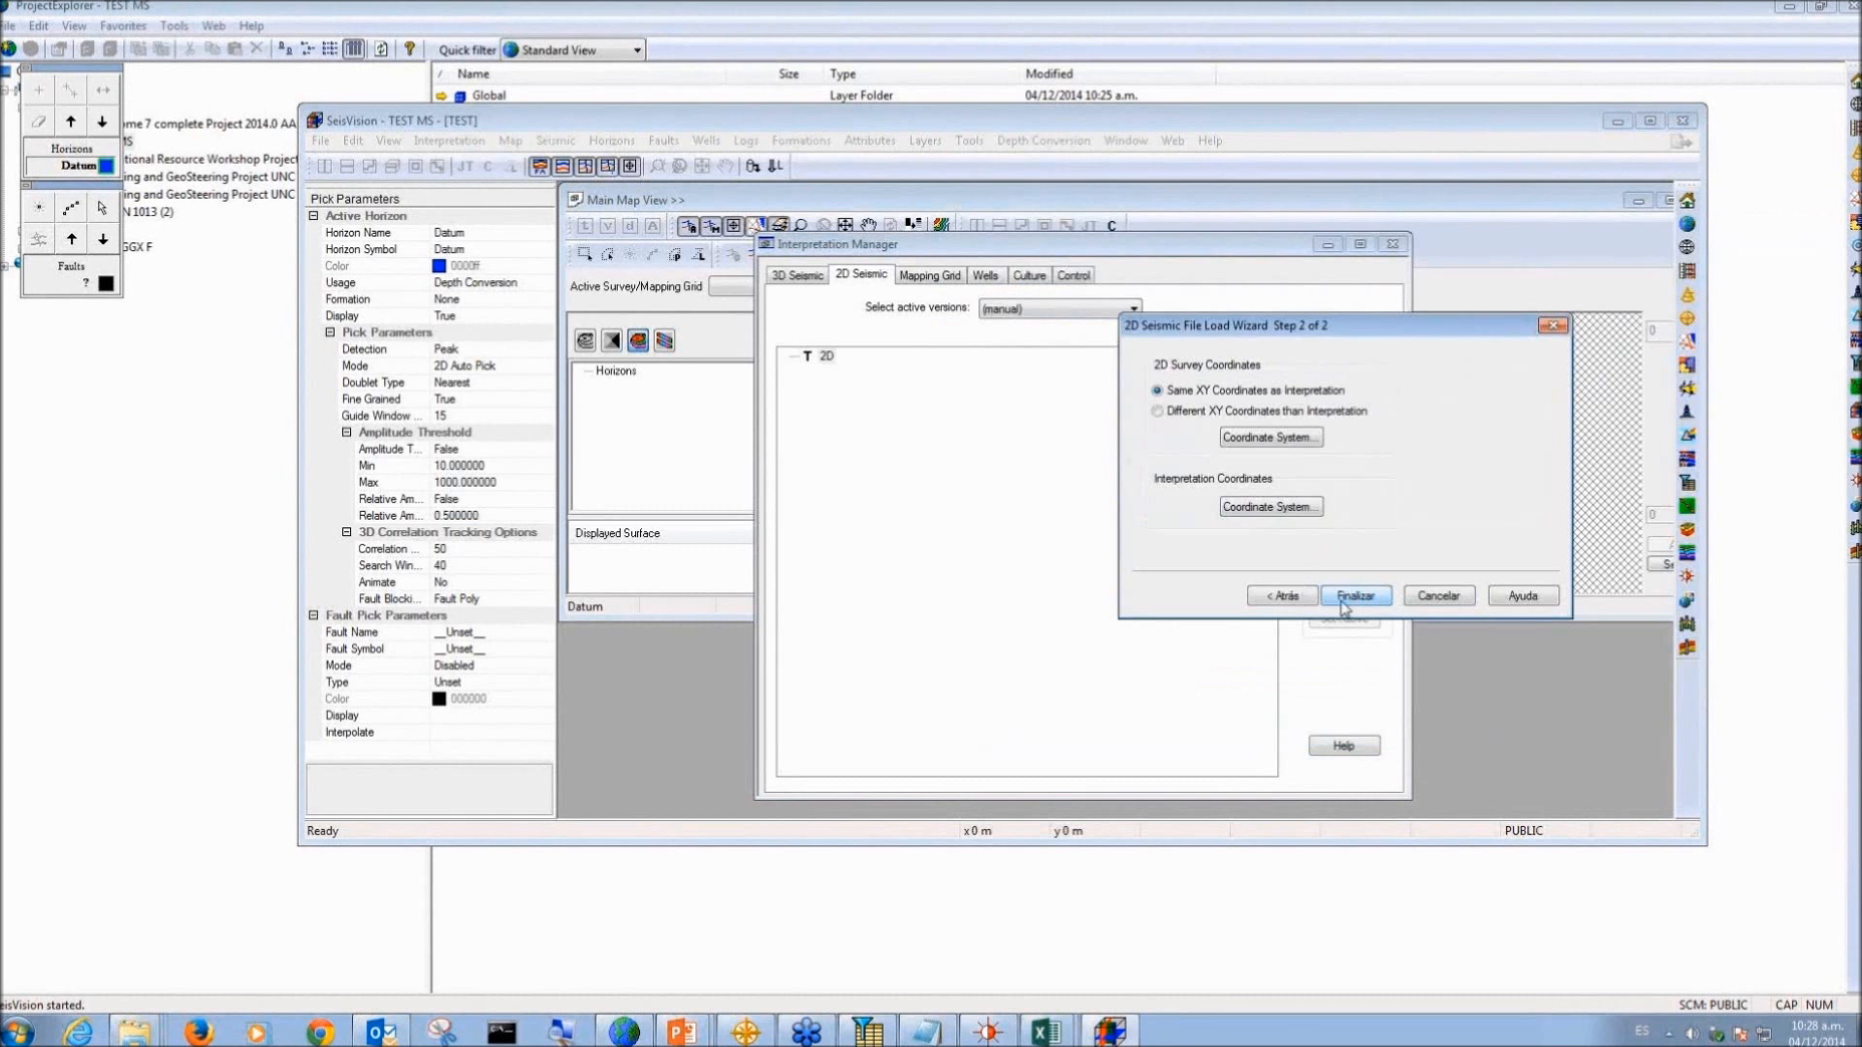
left_click(1355, 597)
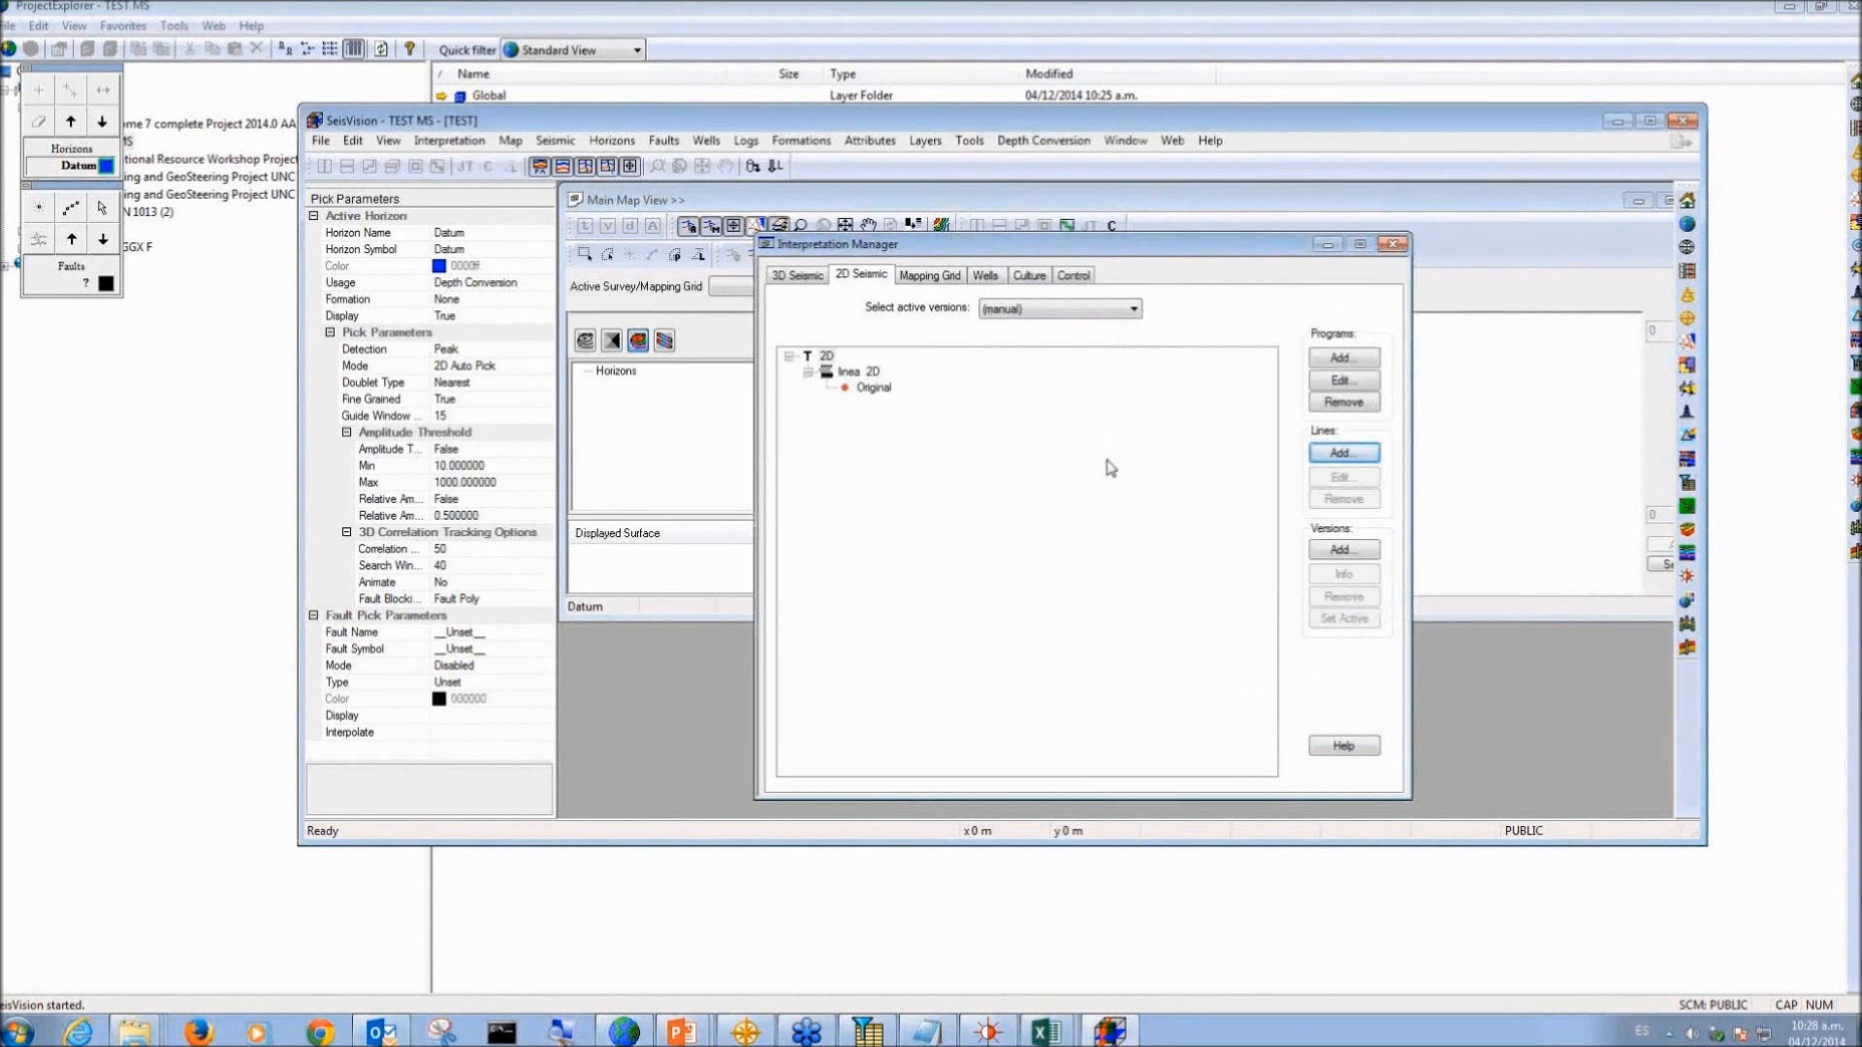
Step: Close the Interpretation Manager and display linea 2D, version Original, from the map as a seismic section
left_click_drag(1201, 245, 1062, 375)
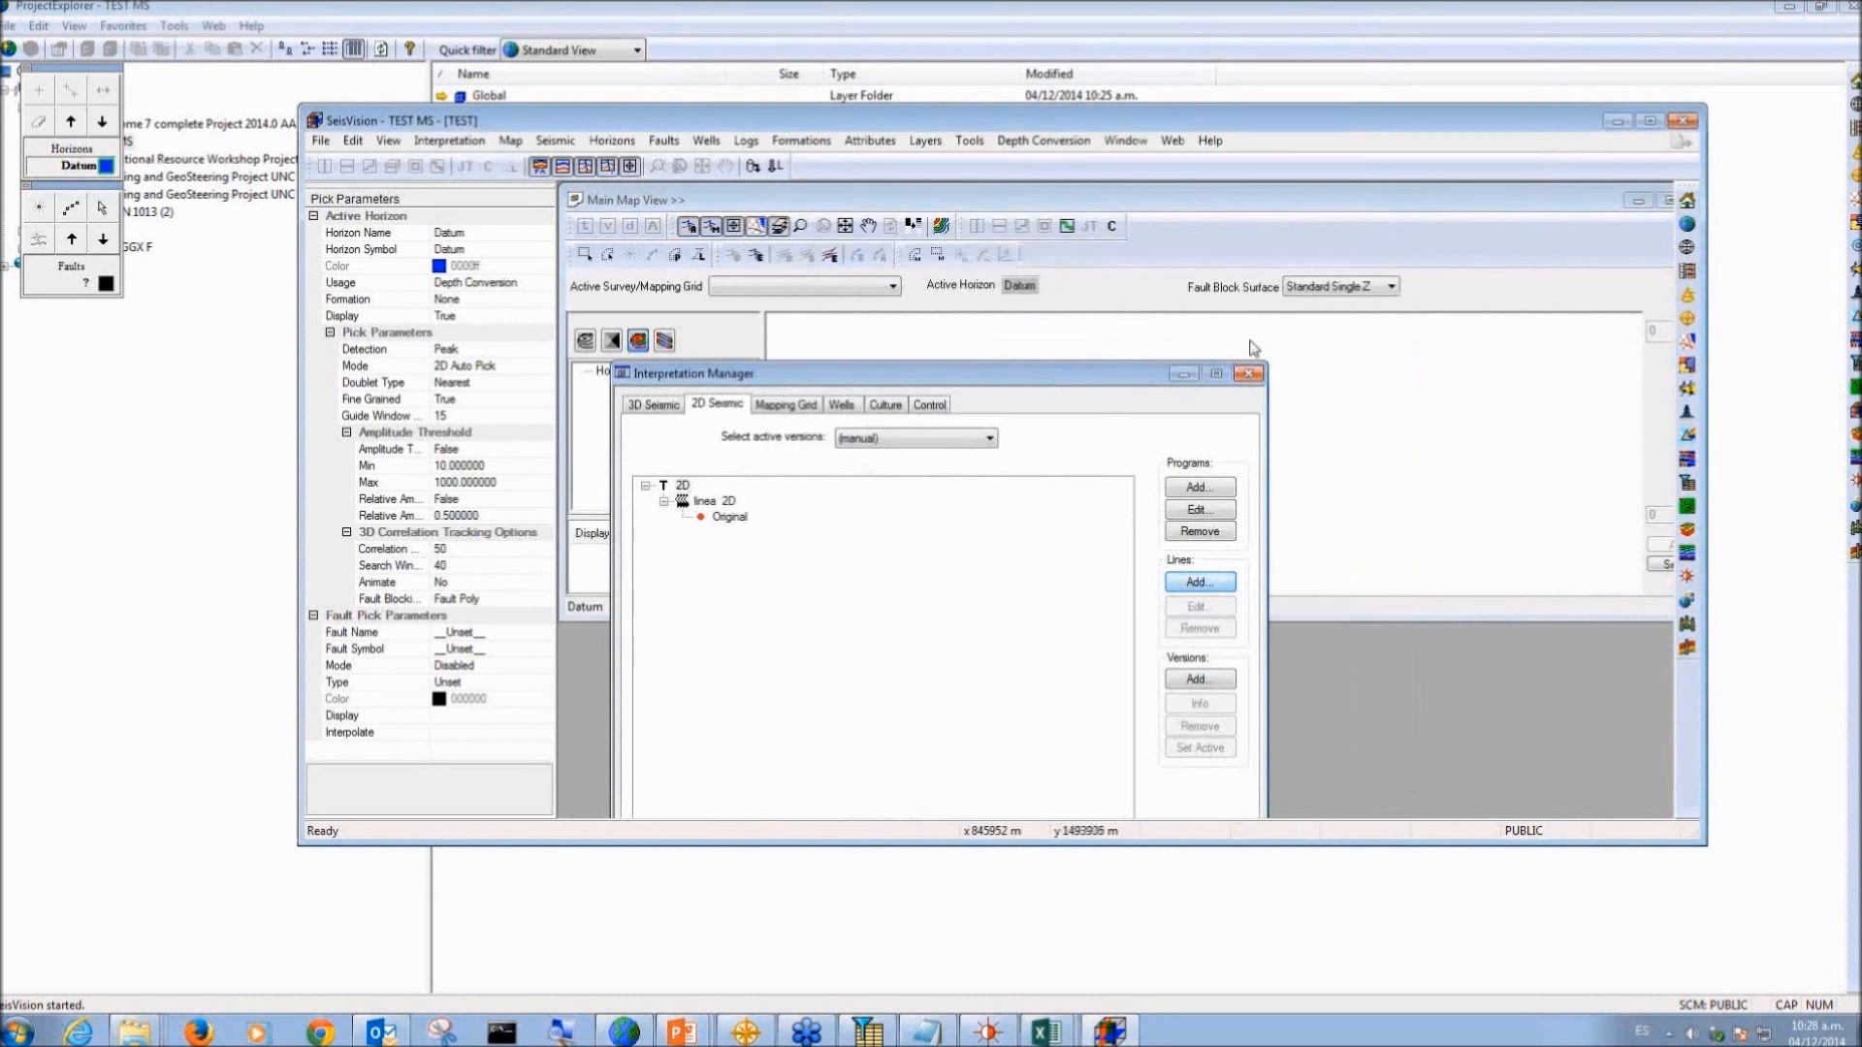
left_click(1249, 376)
left_click(1067, 226)
left_click(1024, 478)
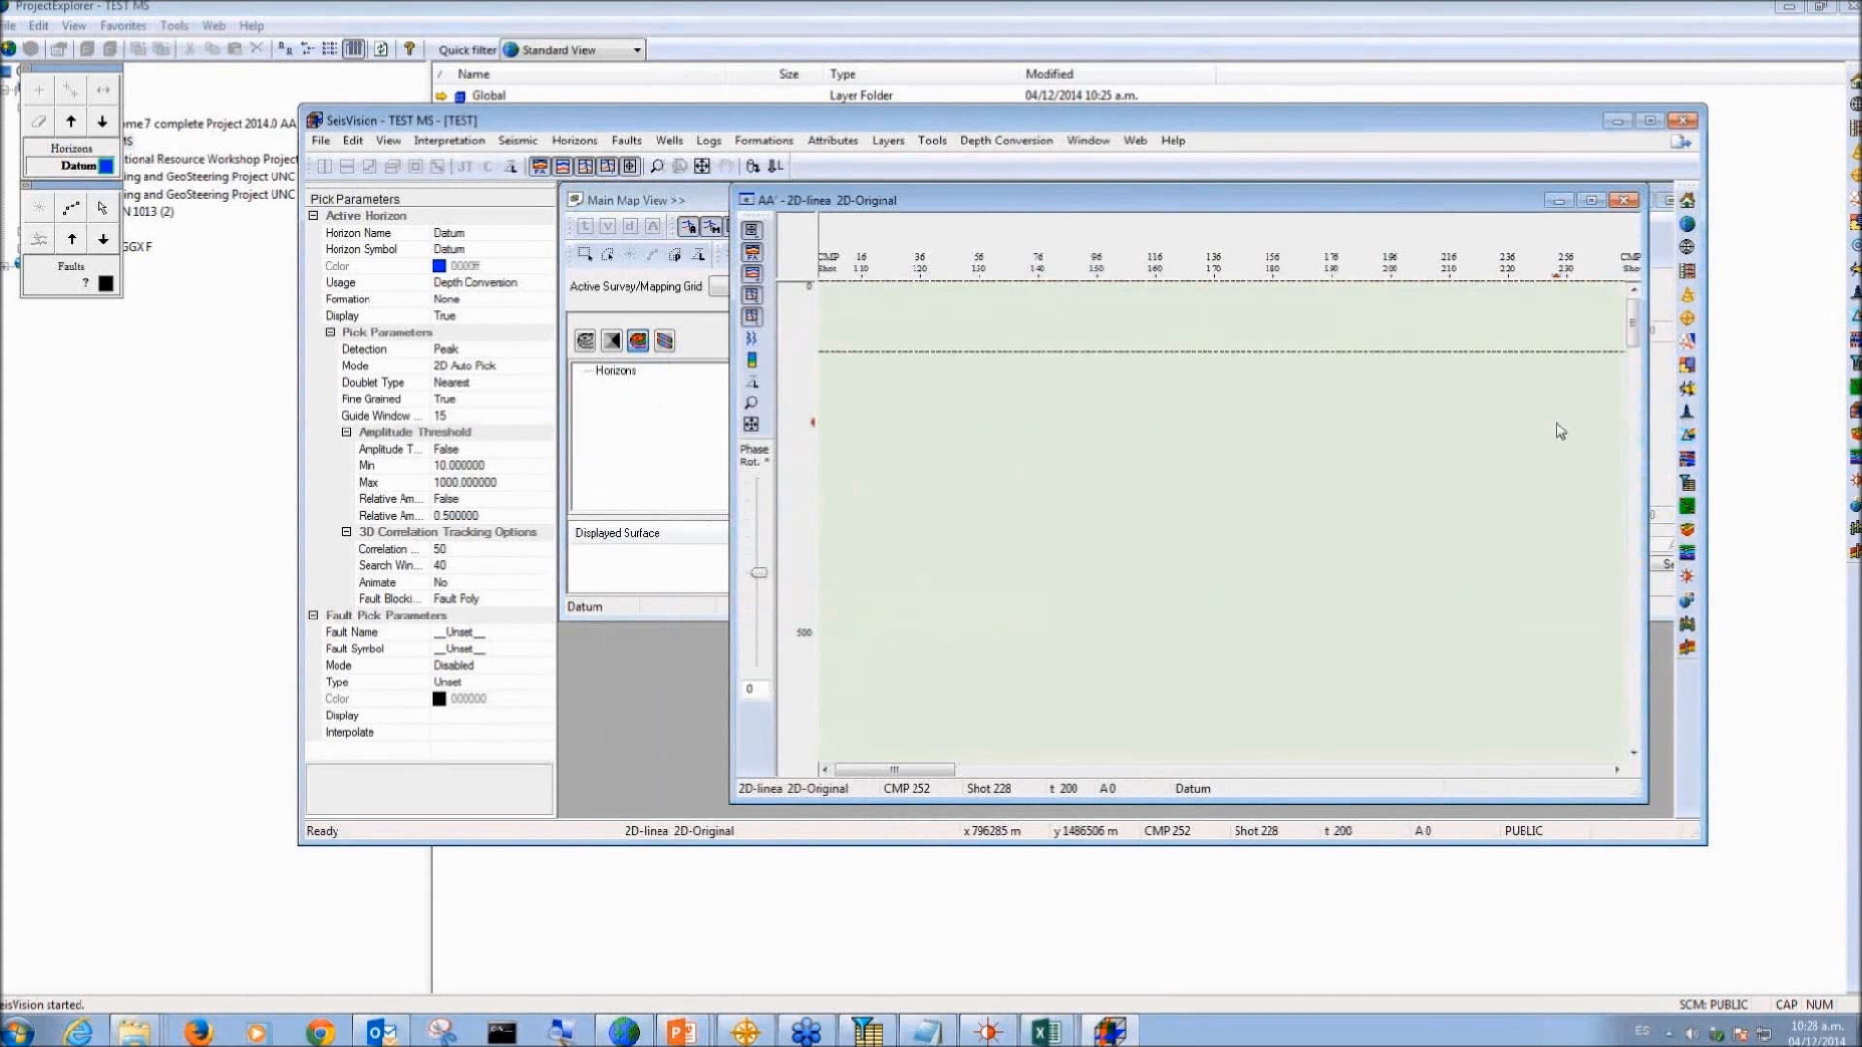
Step: Maximize the linea 2D section and inspect its reflectors from shallow to deeper times, finally minimizing the interpretation window
left_click(1633, 387)
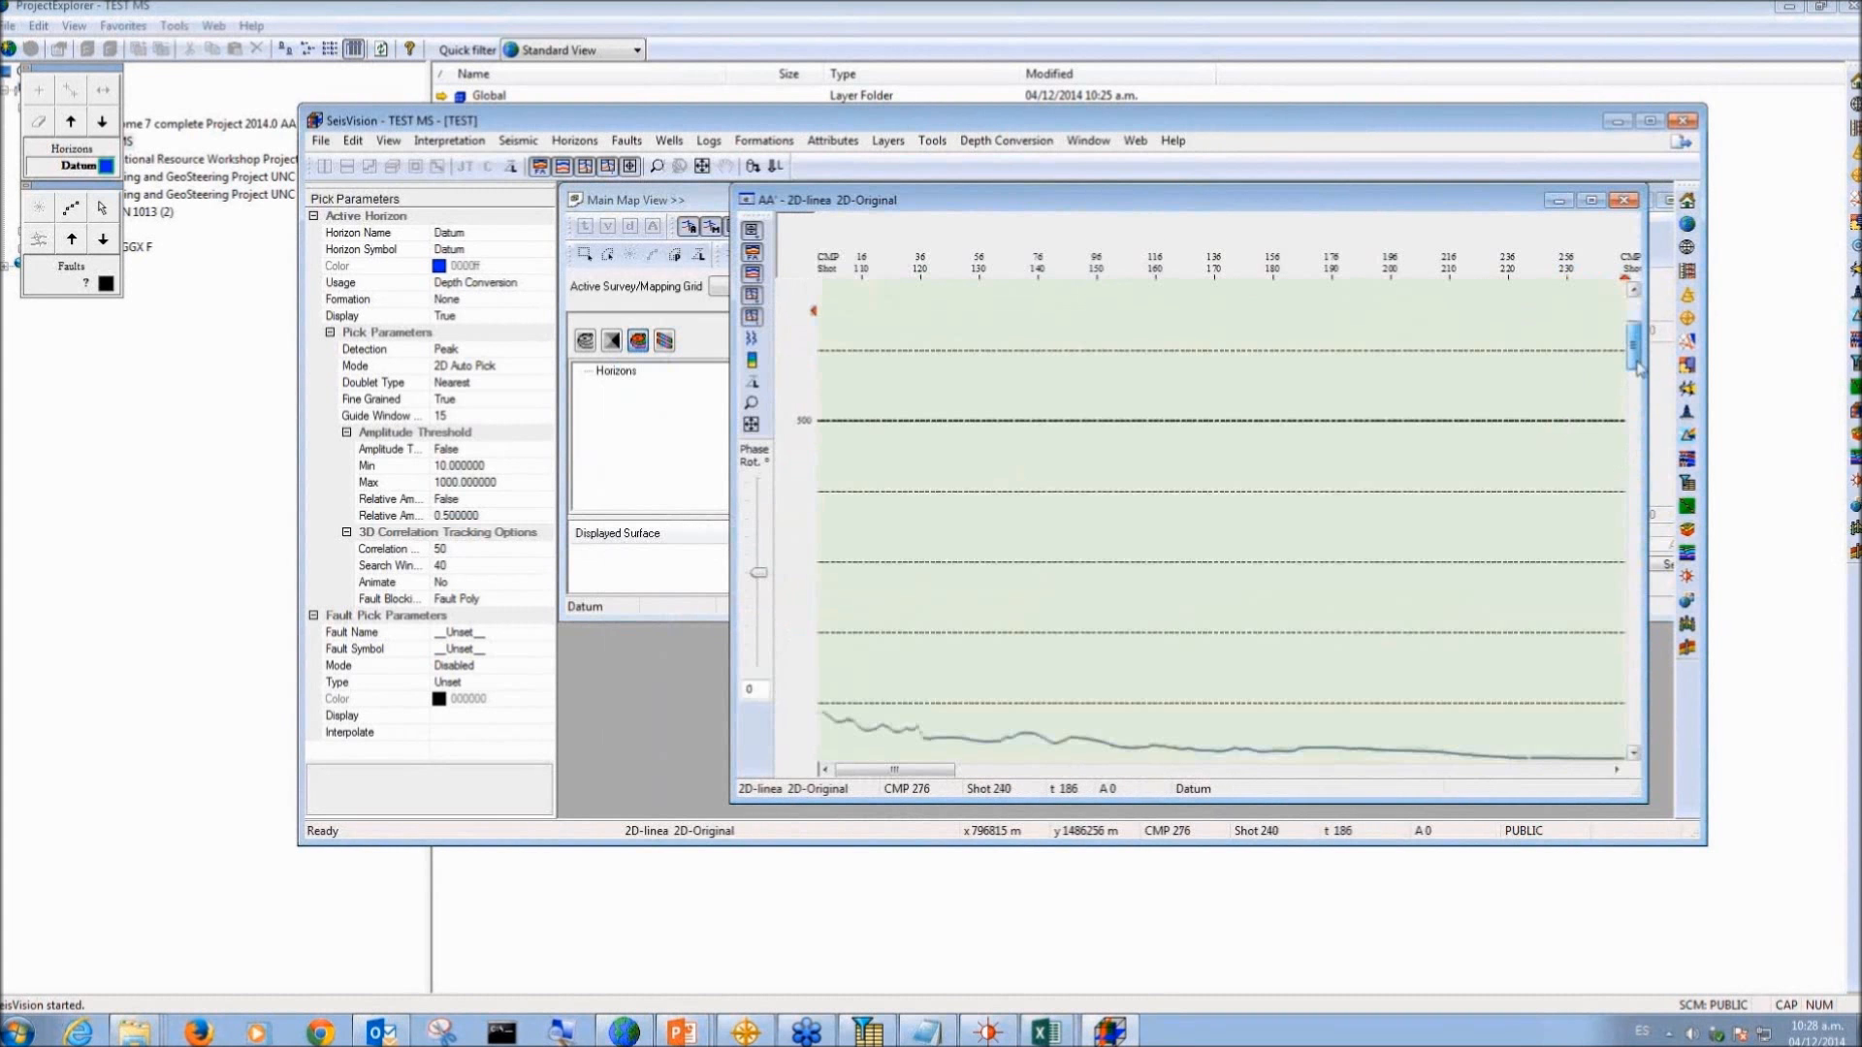
left_click_drag(1640, 386, 1638, 421)
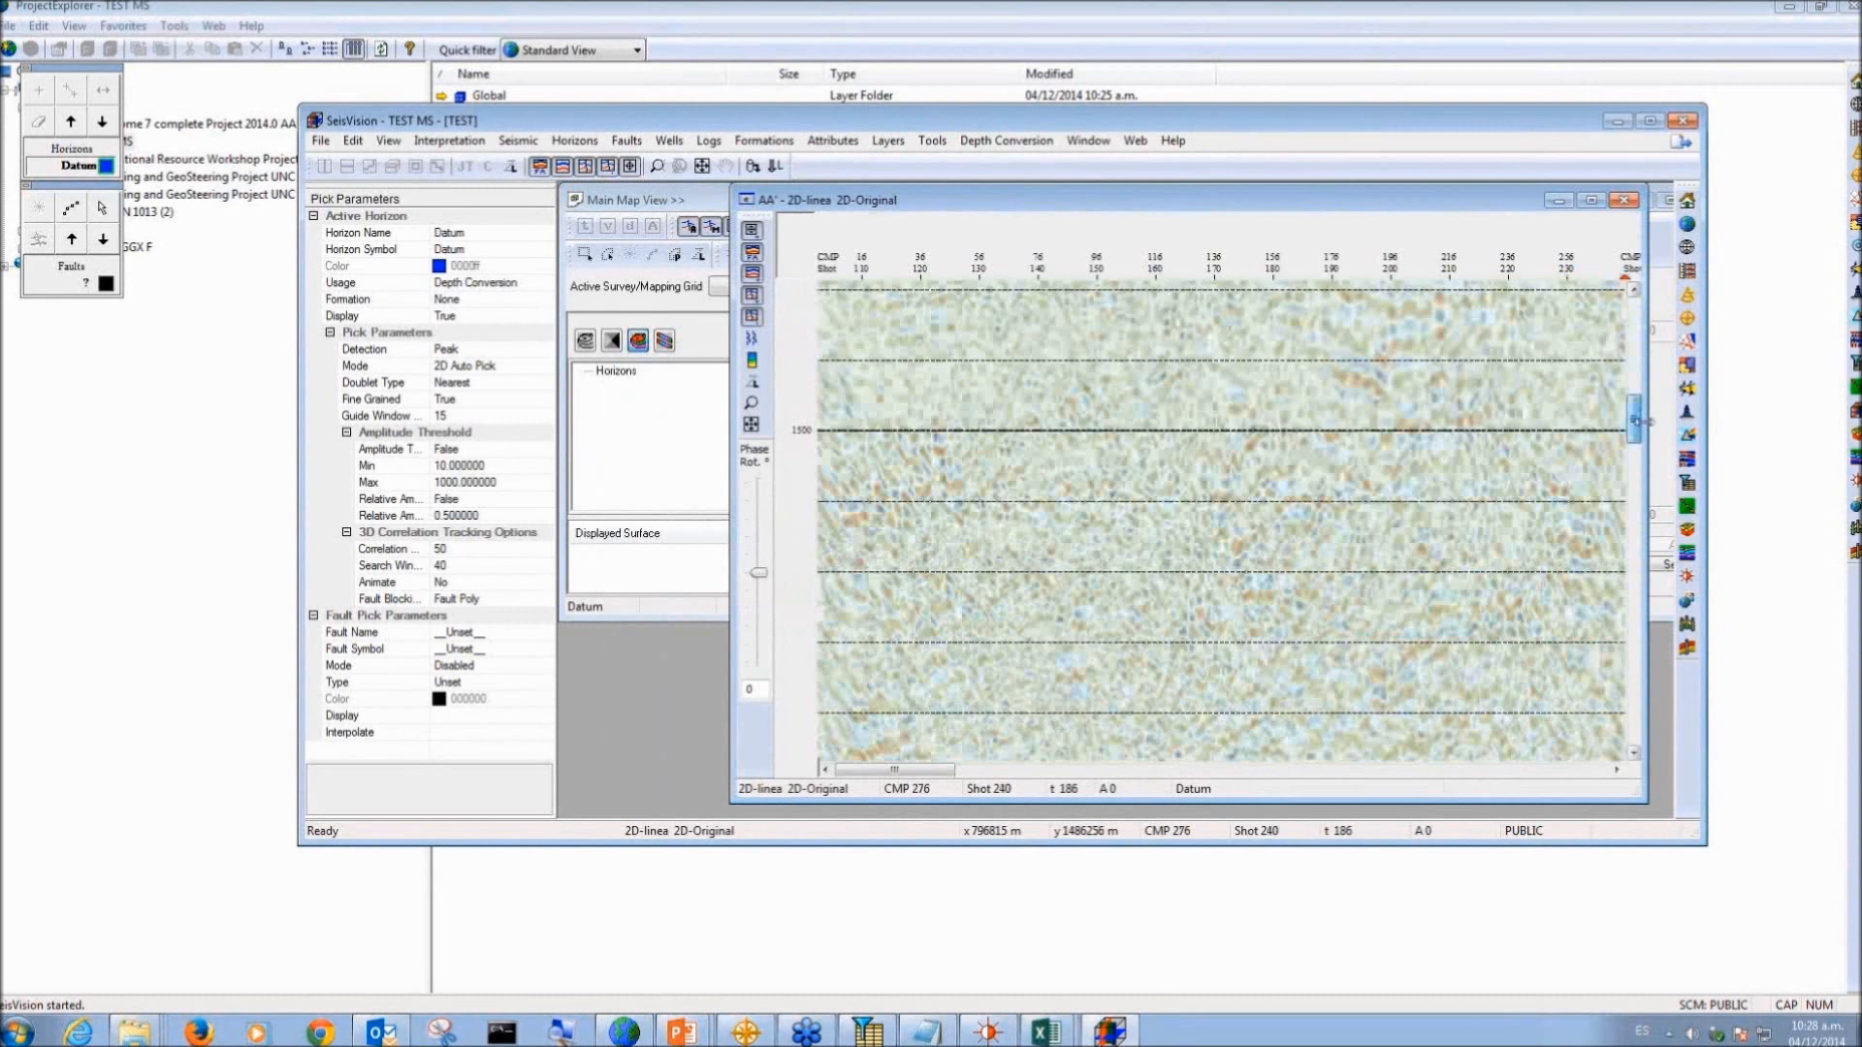
left_click(1590, 200)
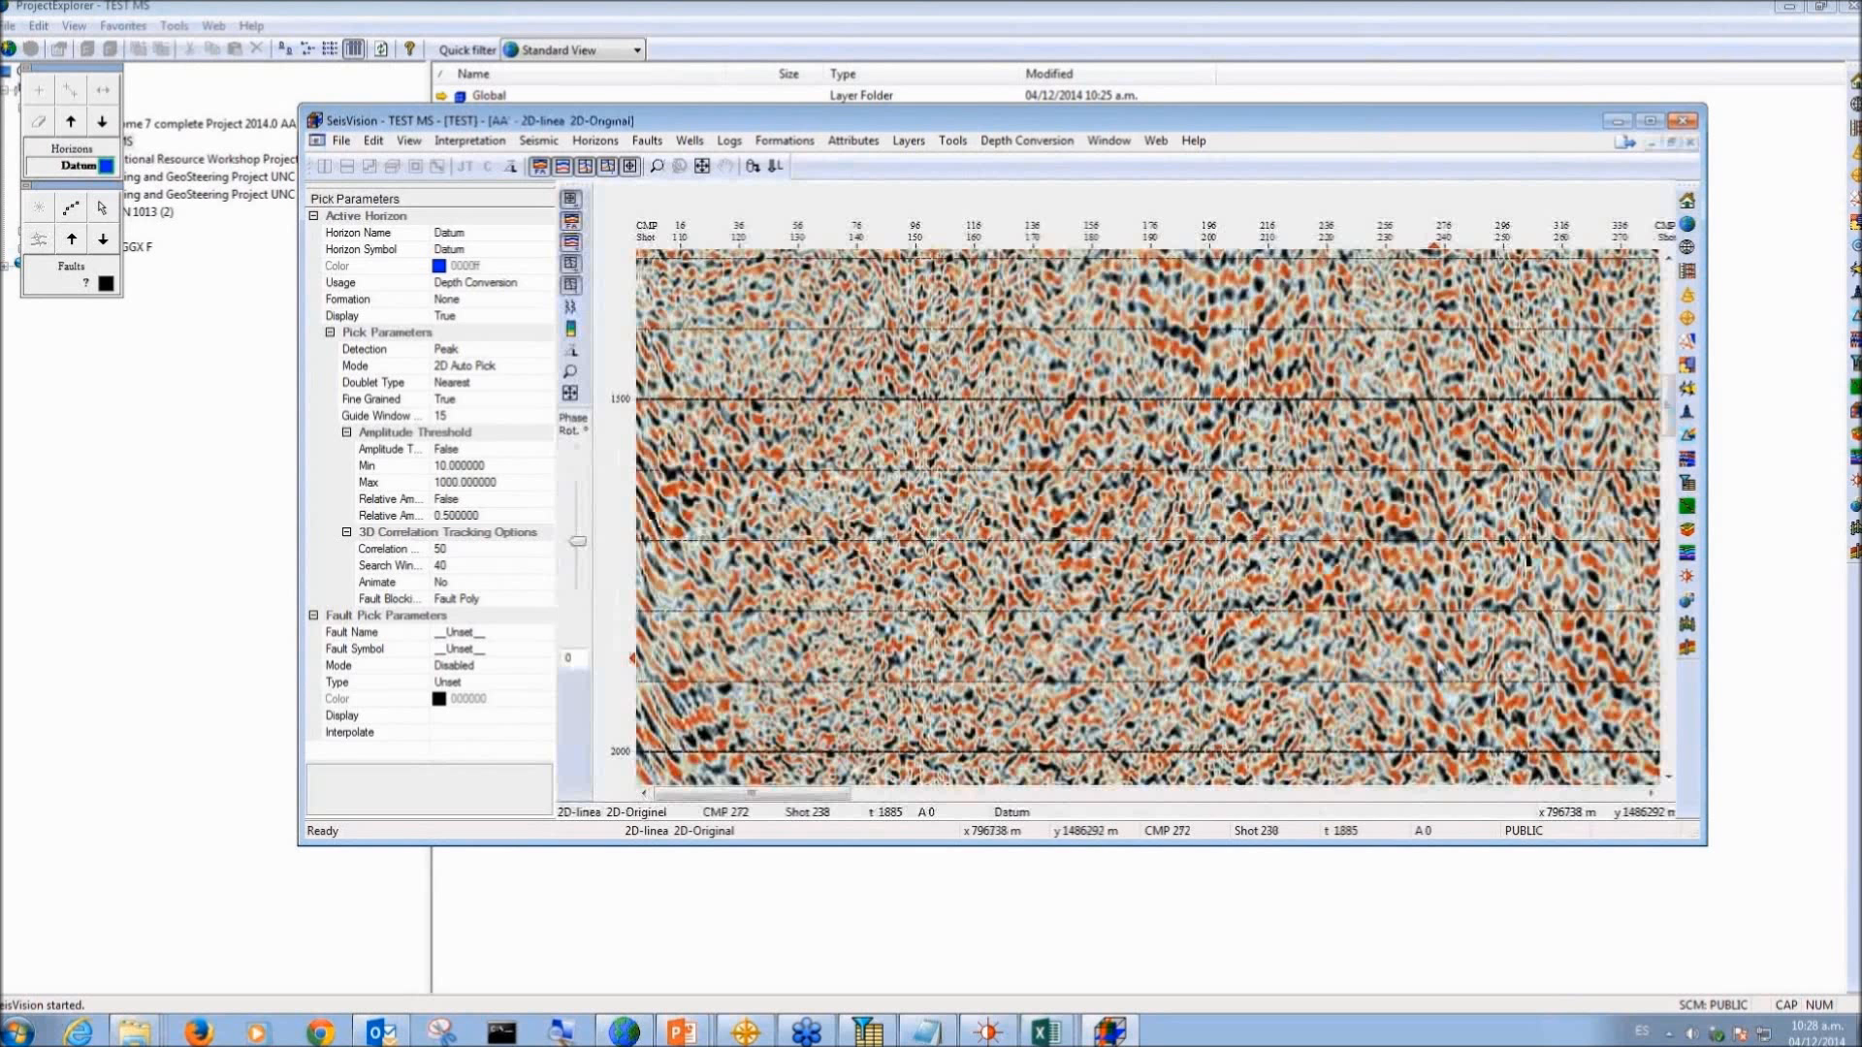
left_click_drag(1668, 414, 1668, 351)
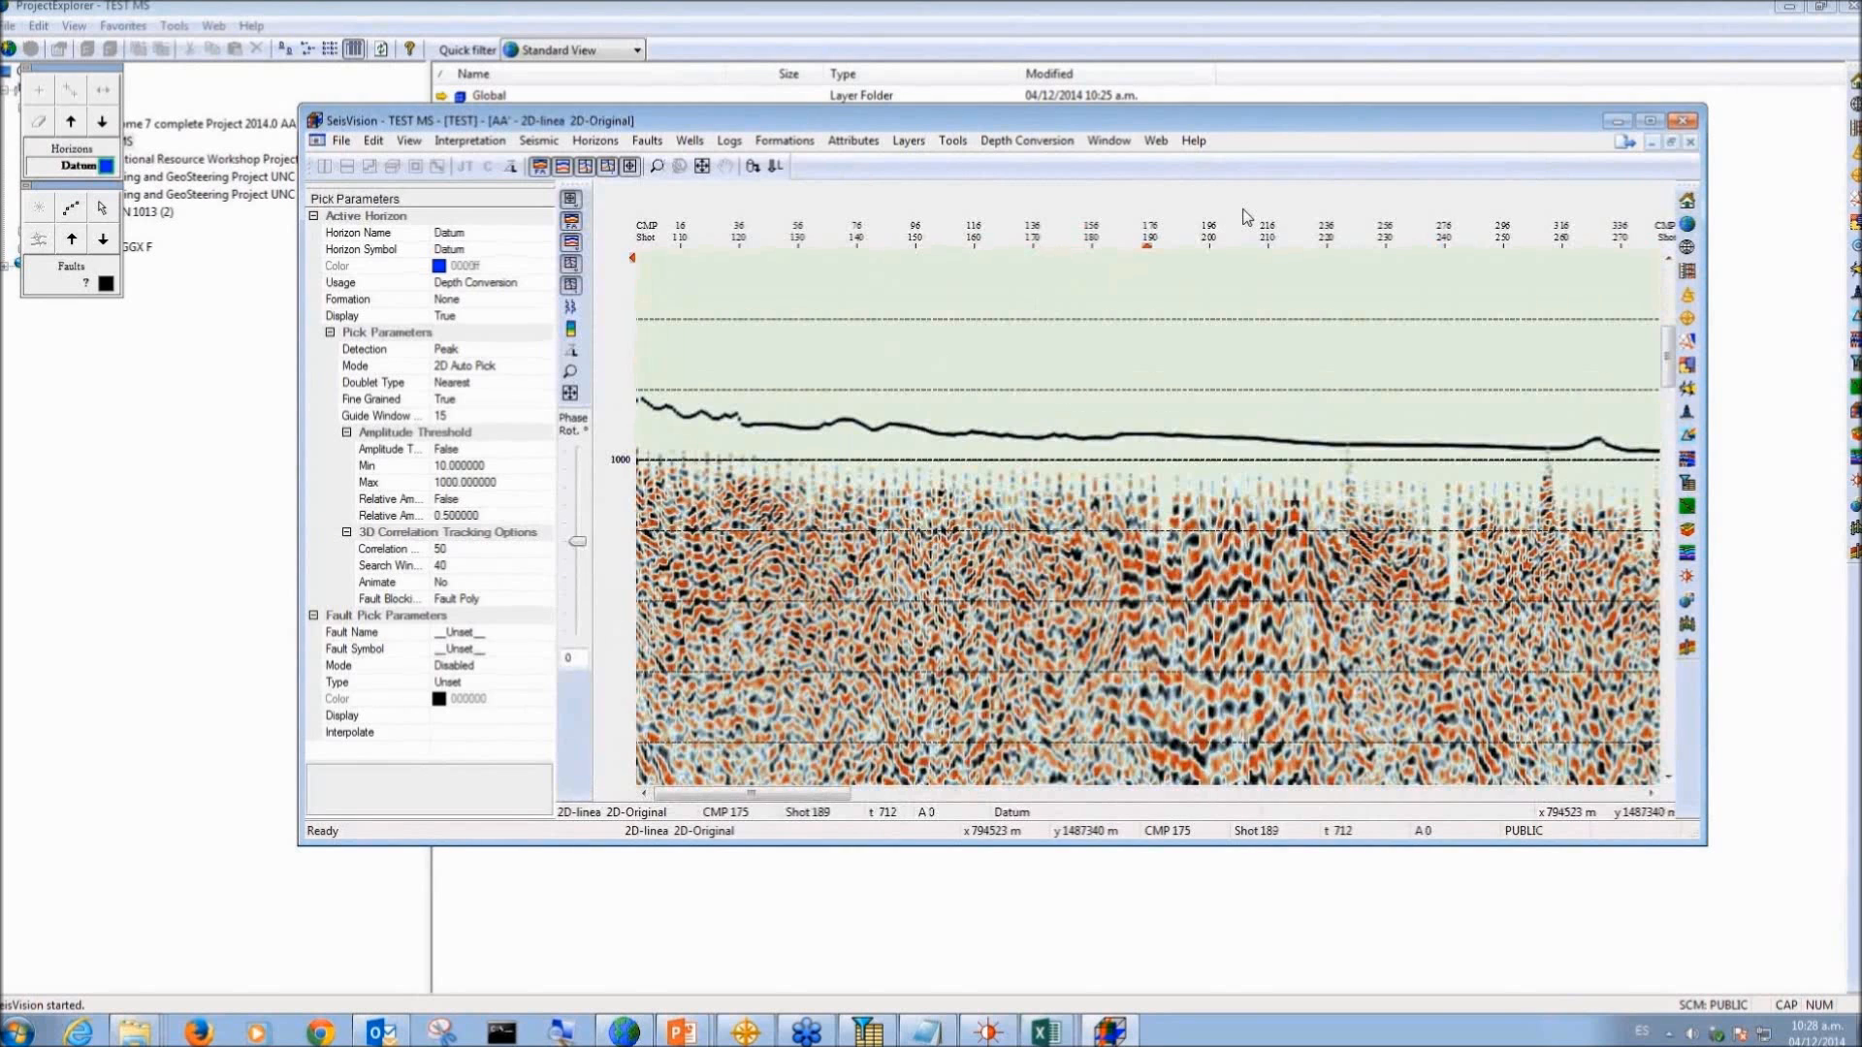
left_click(1617, 120)
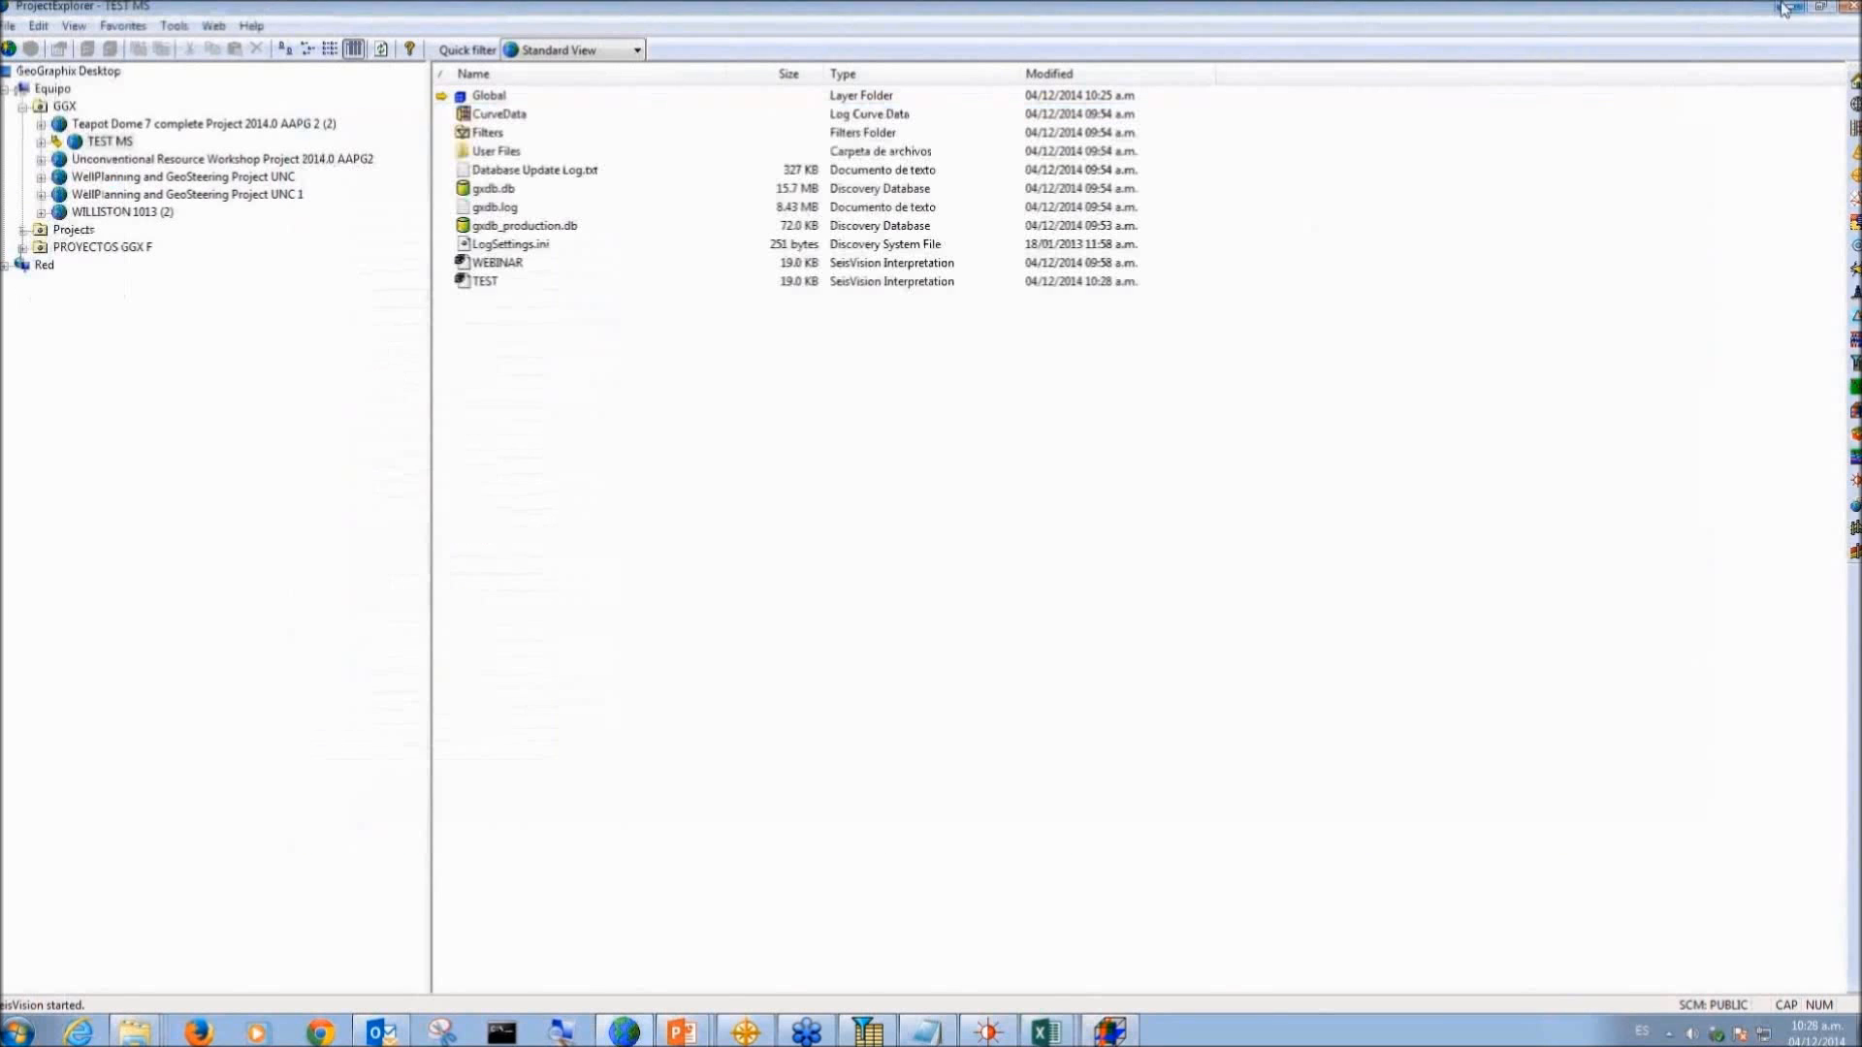